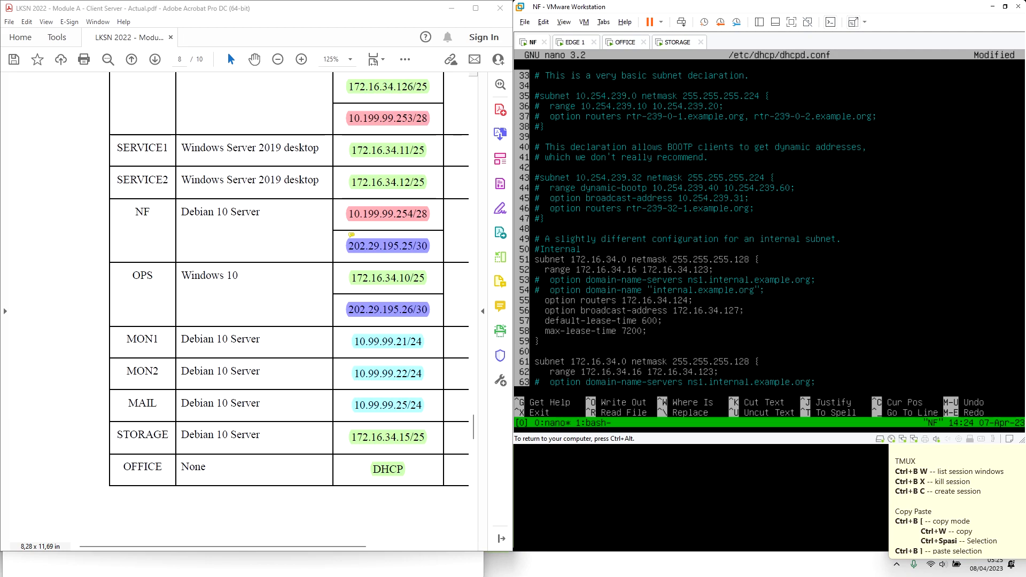
# Label the two subnets with '#Internal Subnet' and '#DMZ Subnet' comments
pyautogui.press('BackSpace')
pyautogui.press('BackSpace')
pyautogui.write('al Subnet')
pyautogui.press('Down')
pyautogui.press('Down')
pyautogui.press('Down')
pyautogui.press('Down')
pyautogui.write('#DMZ SUbne')
pyautogui.press('BackSpace')
pyautogui.write('u')
# Change the DMZ subnet to 10.99.99.0 with netmask 255.255.255.0
pyautogui.press('Down')
pyautogui.press('Down')
pyautogui.press('Down')
pyautogui.press('Down')
pyautogui.press('Down')
pyautogui.press('Down')
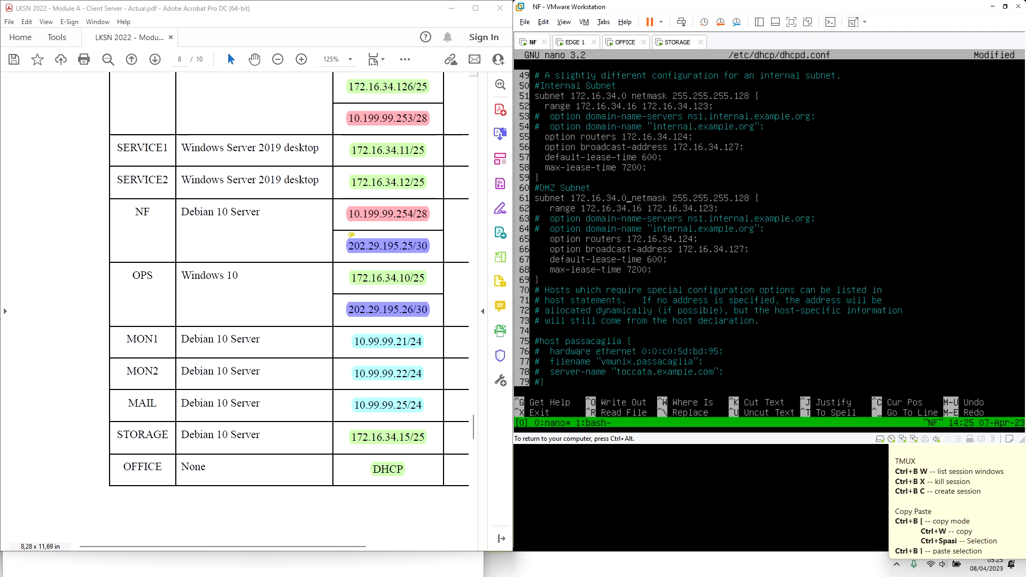
pyautogui.press('BackSpace')
pyautogui.press('BackSpace')
pyautogui.press('BackSpace')
pyautogui.press('BackSpace')
pyautogui.press('BackSpace')
pyautogui.press('BackSpace')
pyautogui.press('BackSpace')
pyautogui.press('BackSpace')
pyautogui.press('BackSpace')
pyautogui.press('BackSpace')
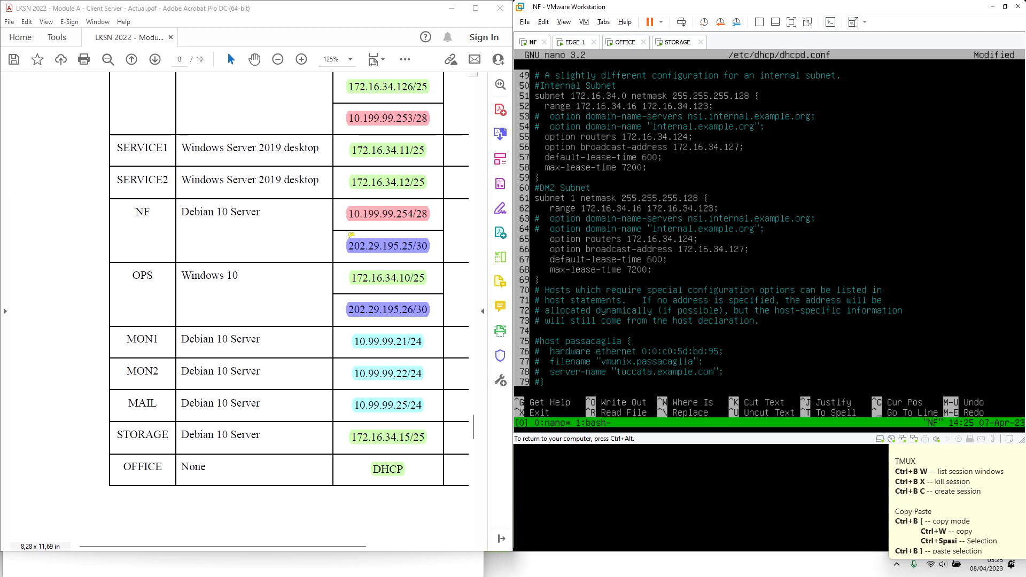
pyautogui.press('BackSpace')
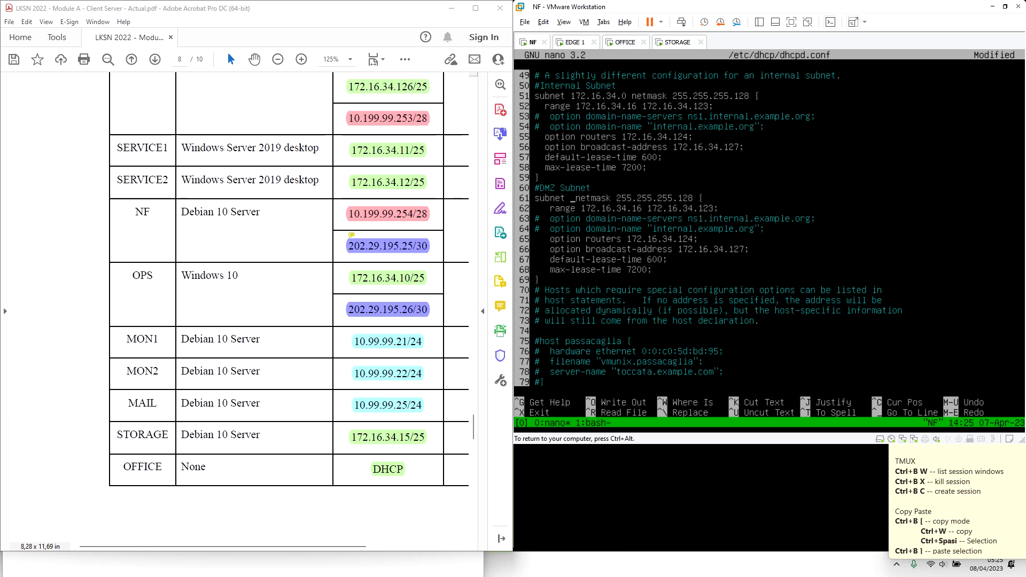
pyautogui.write('10')
pyautogui.write('.99.99')
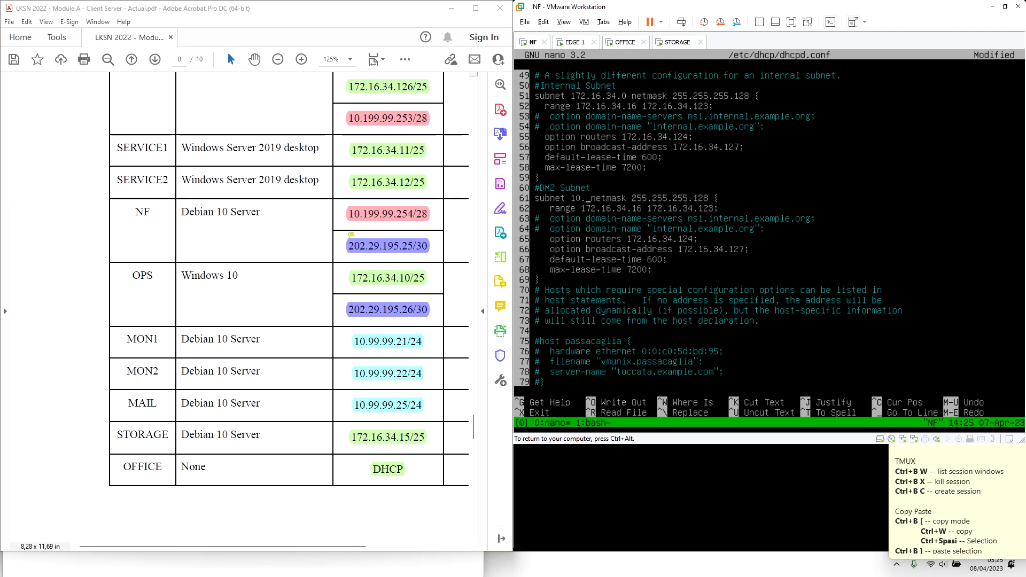
pyautogui.write('.0')
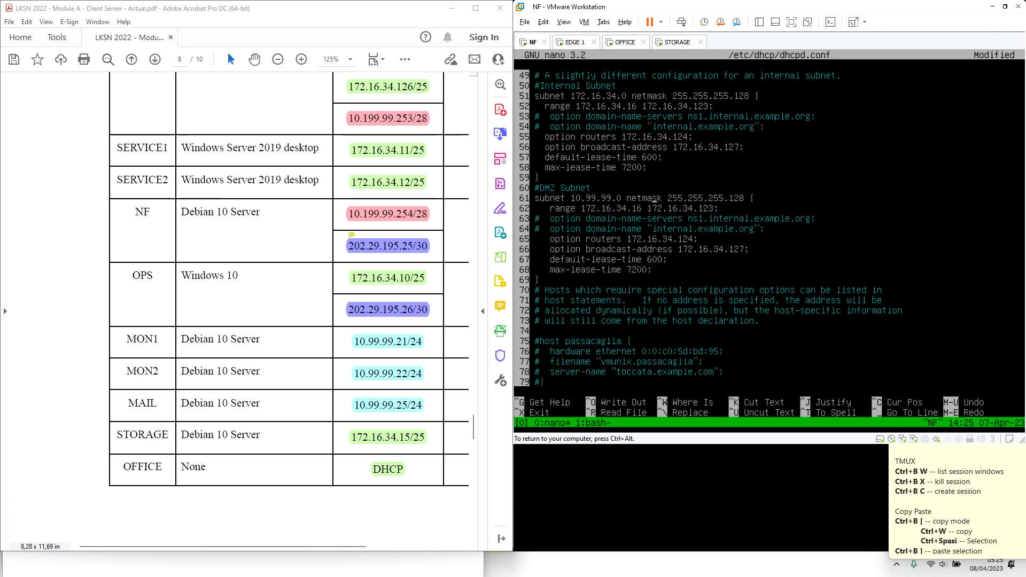
pyautogui.press('Right')
pyautogui.press('Right')
pyautogui.press('Right')
pyautogui.press('Right')
pyautogui.press('Right')
pyautogui.press('Right')
pyautogui.press('Right')
pyautogui.press('Right')
pyautogui.press('Right')
pyautogui.press('Right')
pyautogui.press('Right')
pyautogui.press('Right')
pyautogui.press('BackSpace')
pyautogui.press('BackSpace')
pyautogui.press('BackSpace')
pyautogui.write('0')
# Set the DMZ range to 10.99.99.26 through 10.99.99.254
pyautogui.hotkey('ctrl', 'alt')
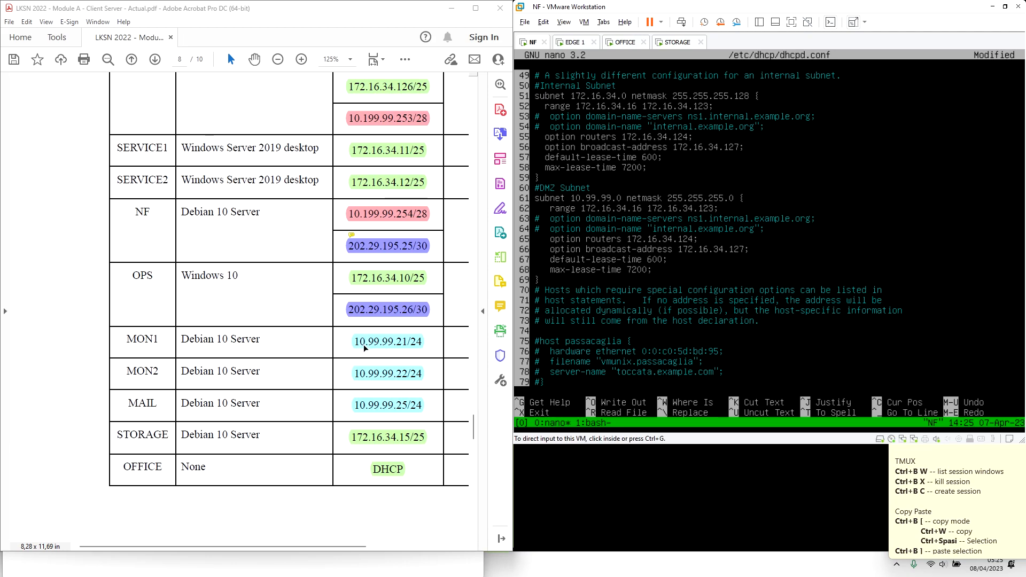
pyautogui.click(599, 342)
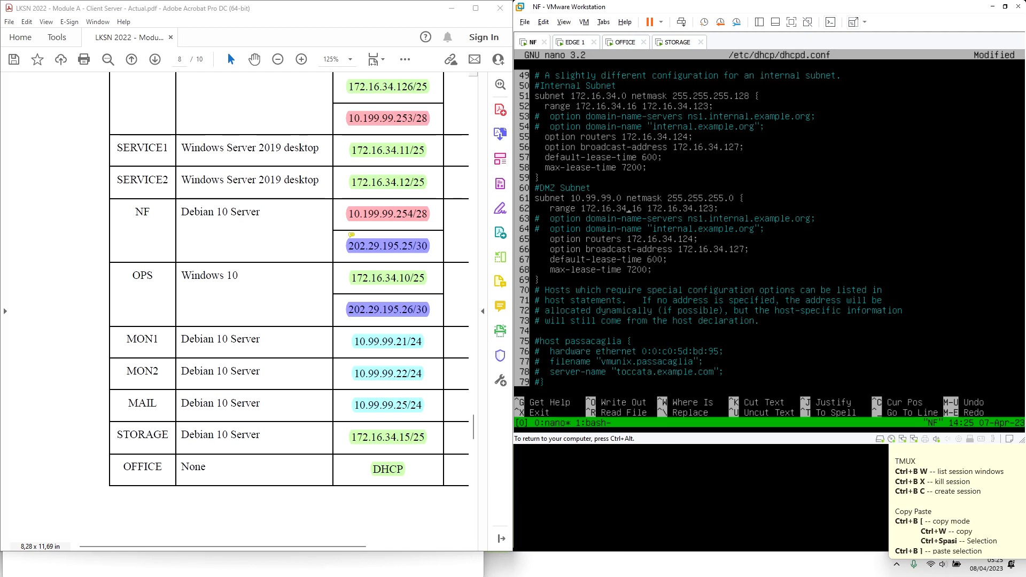
pyautogui.press('Right')
pyautogui.press('Right')
pyautogui.press('Right')
pyautogui.press('BackSpace')
pyautogui.press('BackSpace')
pyautogui.press('BackSpace')
pyautogui.press('BackSpace')
pyautogui.press('BackSpace')
pyautogui.press('BackSpace')
pyautogui.press('BackSpace')
pyautogui.press('BackSpace')
pyautogui.press('BackSpace')
pyautogui.press('BackSpace')
pyautogui.press('BackSpace')
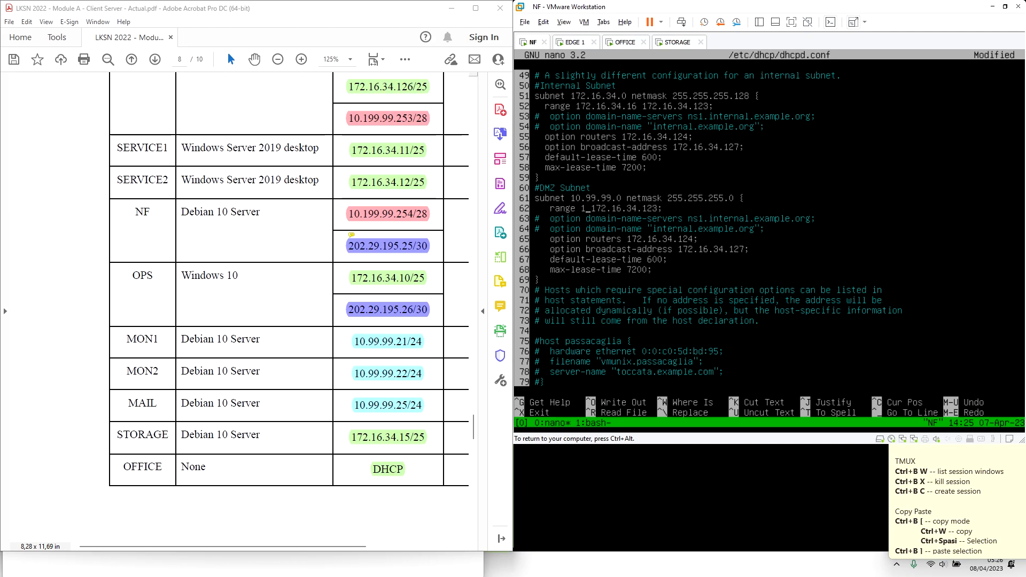
pyautogui.write('0.99.99.')
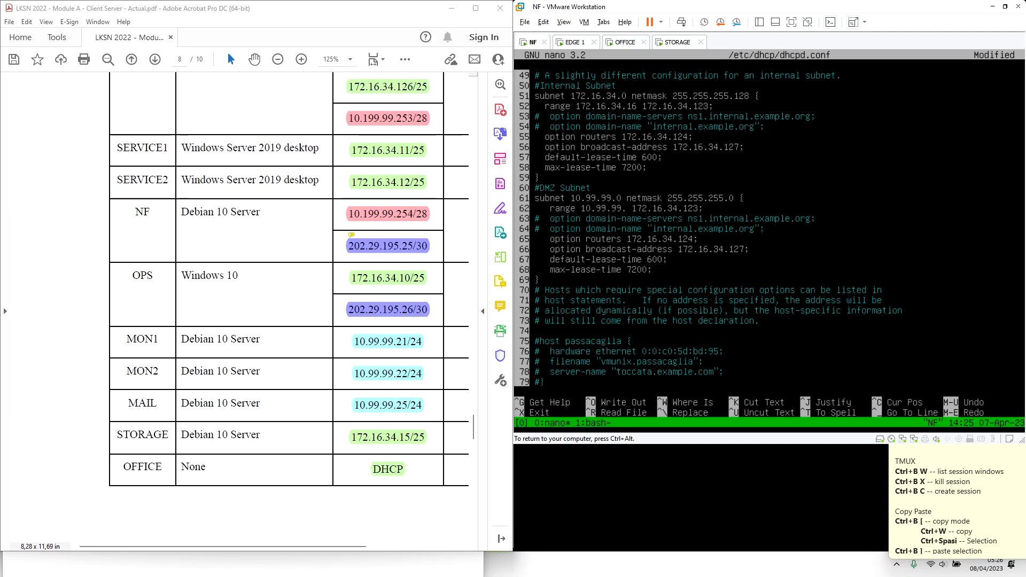
pyautogui.write('26')
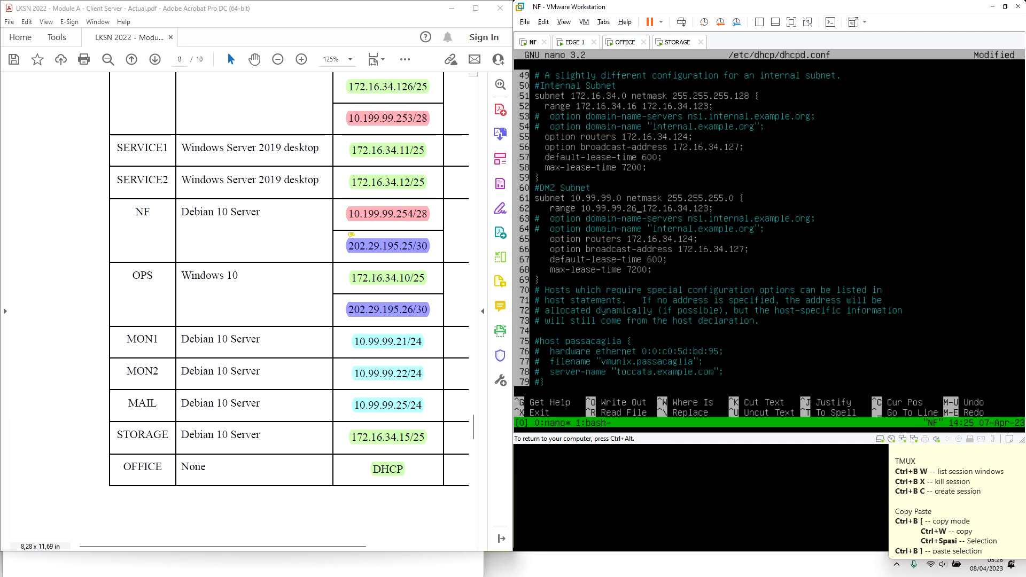
pyautogui.press('BackSpace')
pyautogui.press('BackSpace')
pyautogui.press('BackSpace')
pyautogui.press('BackSpace')
pyautogui.press('BackSpace')
pyautogui.press('BackSpace')
pyautogui.press('BackSpace')
pyautogui.press('BackSpace')
pyautogui.press('BackSpace')
pyautogui.press('BackSpace')
pyautogui.press('BackSpace')
pyautogui.press('BackSpace')
pyautogui.press('BackSpace')
pyautogui.write('10.99.')
pyautogui.write('254')
pyautogui.hotkey('ctrl', 'alt')
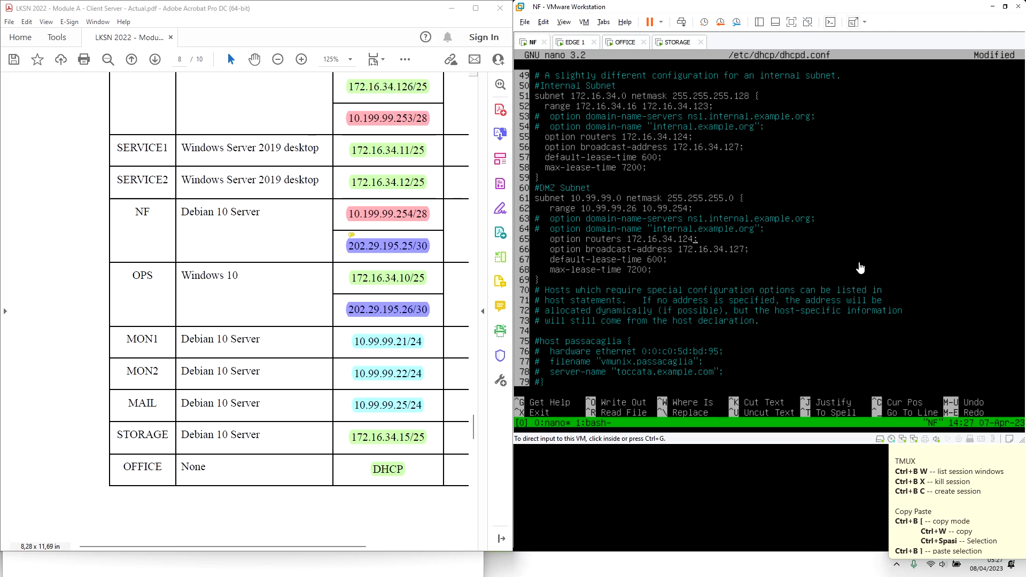
pyautogui.click(813, 269)
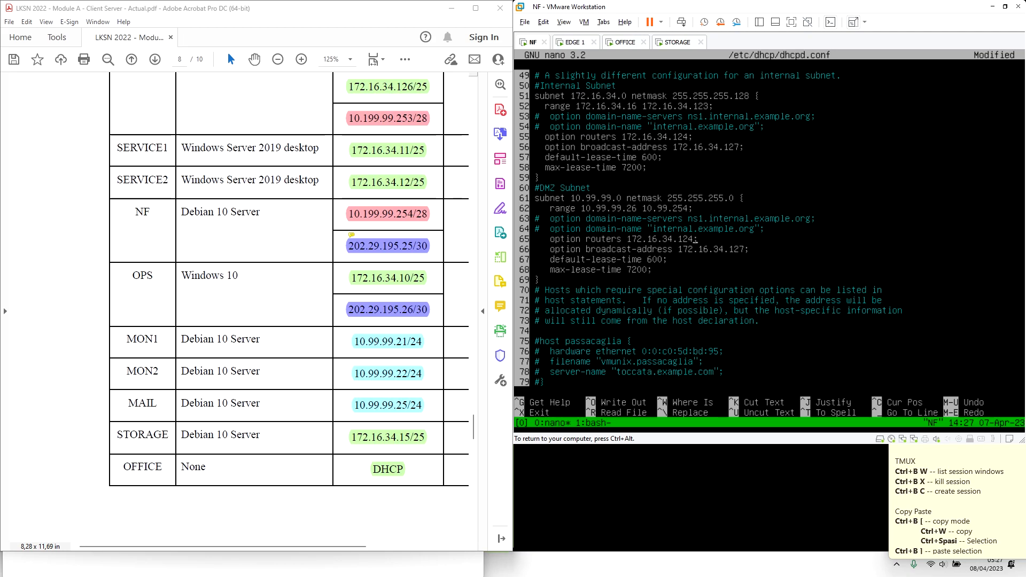
pyautogui.hotkey('ctrl', 'alt')
# Look up the Routing and NAT section in the task PDF for the gateway address
pyautogui.scroll(3, 277, 182)
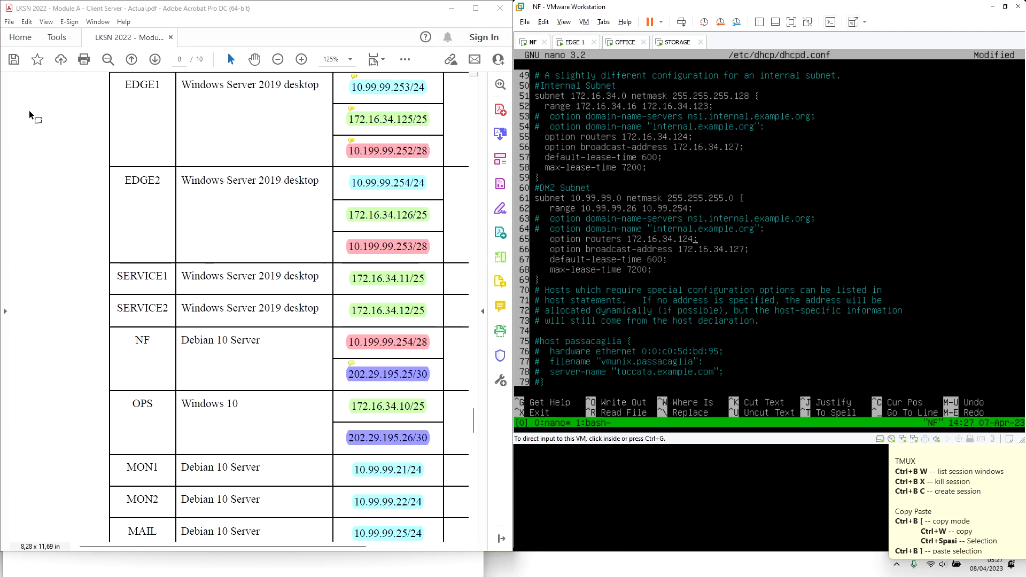
pyautogui.click(12, 115)
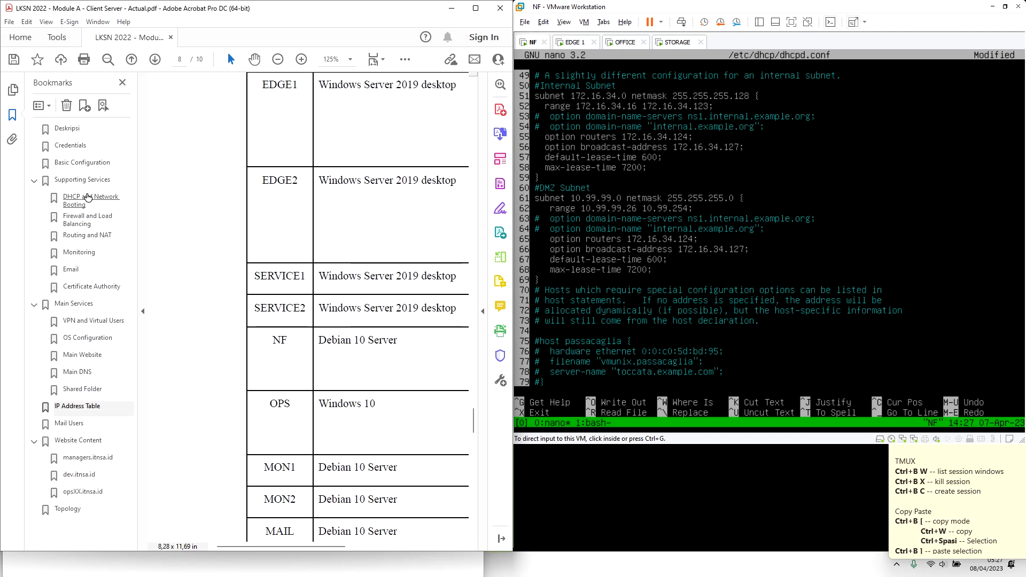
pyautogui.click(88, 235)
pyautogui.click(136, 238)
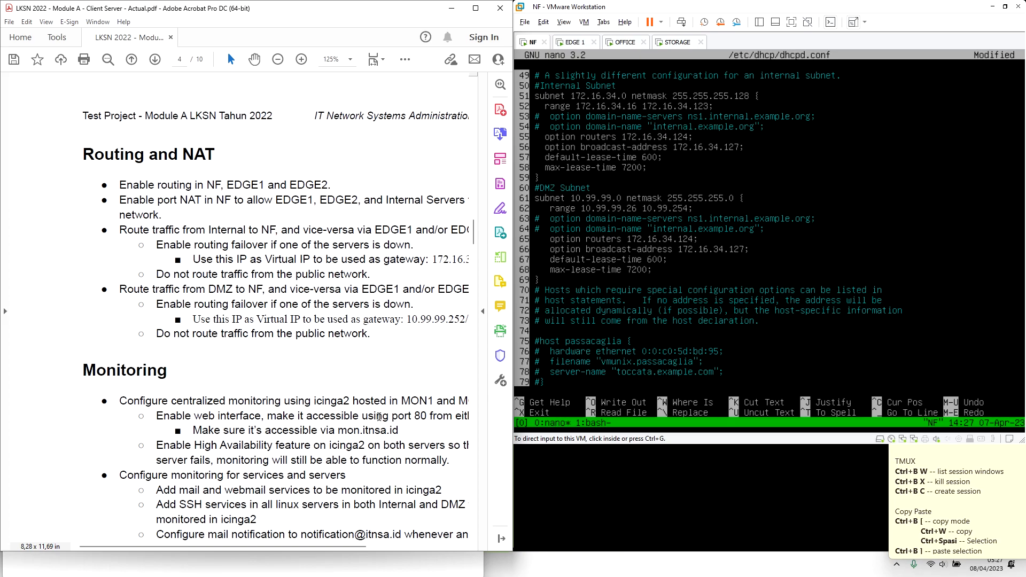
pyautogui.moveTo(366, 543); pyautogui.dragTo(390, 544)
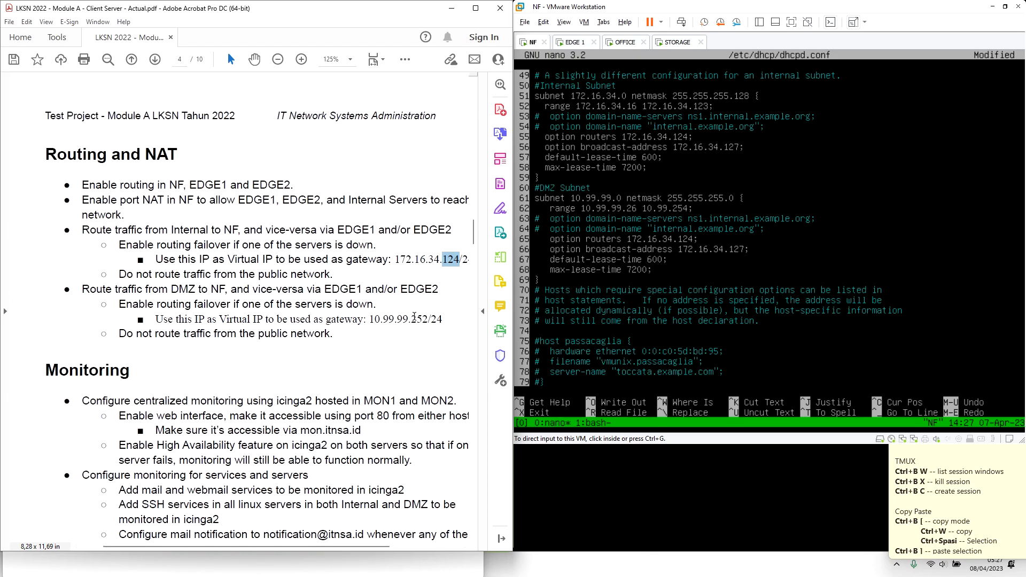
pyautogui.moveTo(417, 319); pyautogui.dragTo(422, 319)
# Set the DMZ range end to 10.99.99.251, router 10.99.99.252 and broadcast 10.99.99.255
pyautogui.click(717, 289)
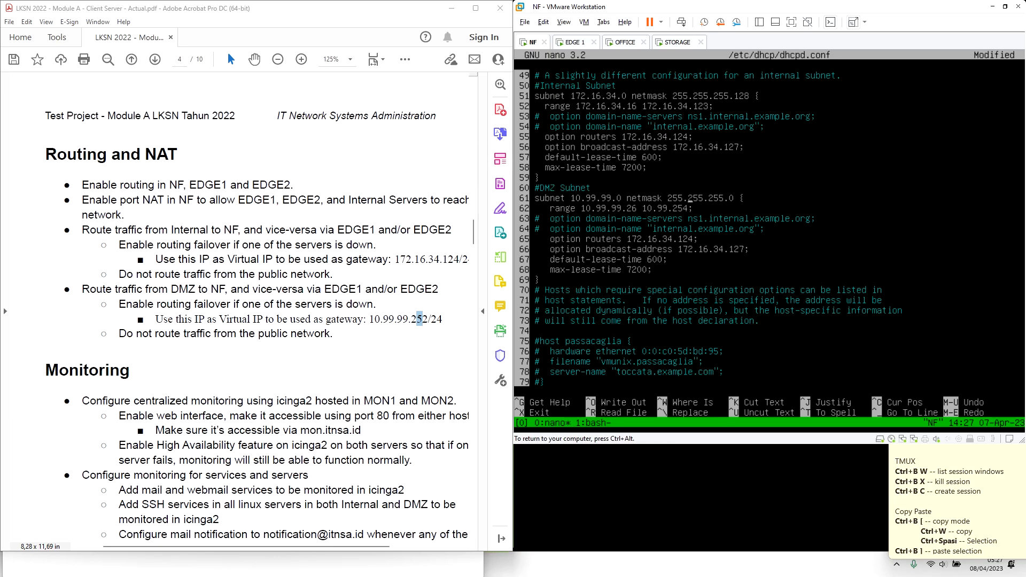
pyautogui.press('BackSpace')
pyautogui.write('1')
pyautogui.press('BackSpace')
pyautogui.press('BackSpace')
pyautogui.press('BackSpace')
pyautogui.press('BackSpace')
pyautogui.press('BackSpace')
pyautogui.press('BackSpace')
pyautogui.press('BackSpace')
pyautogui.press('BackSpace')
pyautogui.press('BackSpace')
pyautogui.press('BackSpace')
pyautogui.write('0.99.99.252')
pyautogui.press('BackSpace')
pyautogui.press('BackSpace')
pyautogui.press('BackSpace')
pyautogui.press('BackSpace')
pyautogui.press('BackSpace')
pyautogui.press('BackSpace')
pyautogui.press('BackSpace')
pyautogui.press('BackSpace')
pyautogui.press('BackSpace')
pyautogui.press('BackSpace')
pyautogui.press('BackSpace')
pyautogui.press('BackSpace')
pyautogui.write('0.99.99.255')
# Save dhcpd.conf and exit nano
pyautogui.hotkey('ctrl', 'o')
pyautogui.press('Return')
pyautogui.hotkey('ctrl', 'x')
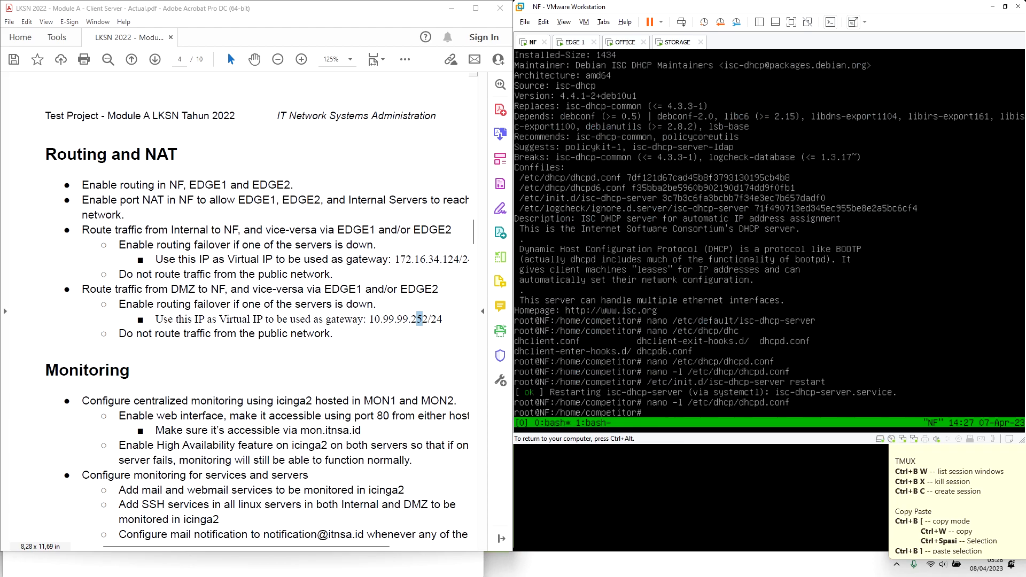
pyautogui.hotkey('ctrl', 'alt')
# Jump to the DHCP and Network Booting section through the PDF bookmarks
pyautogui.click(7, 155)
pyautogui.click(12, 115)
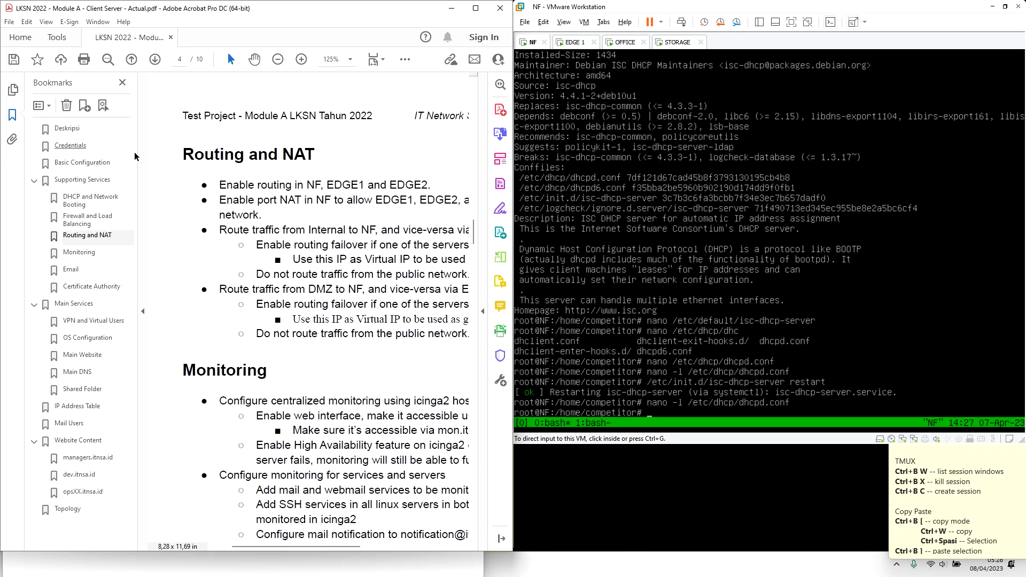
pyautogui.click(91, 199)
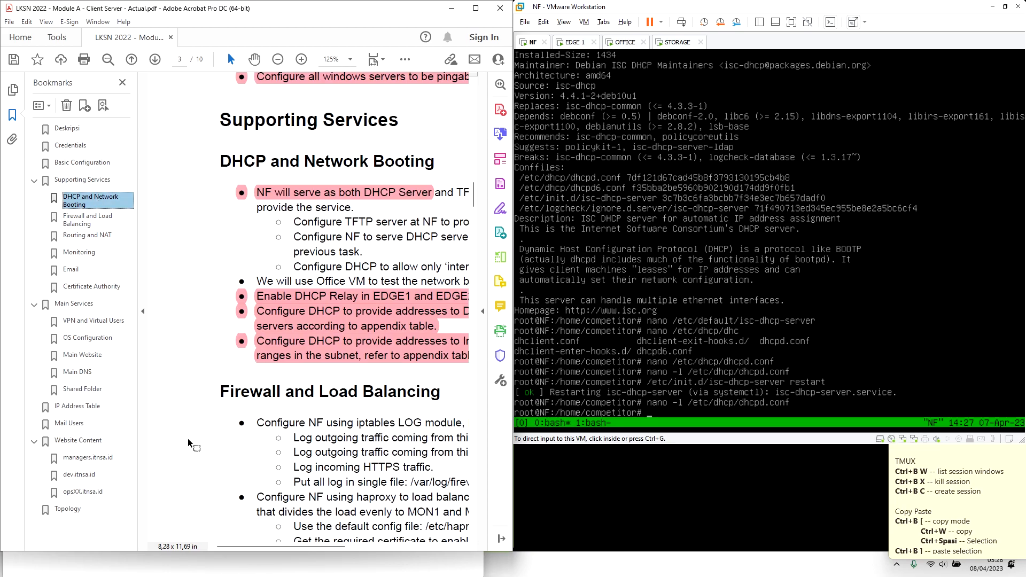
pyautogui.click(143, 312)
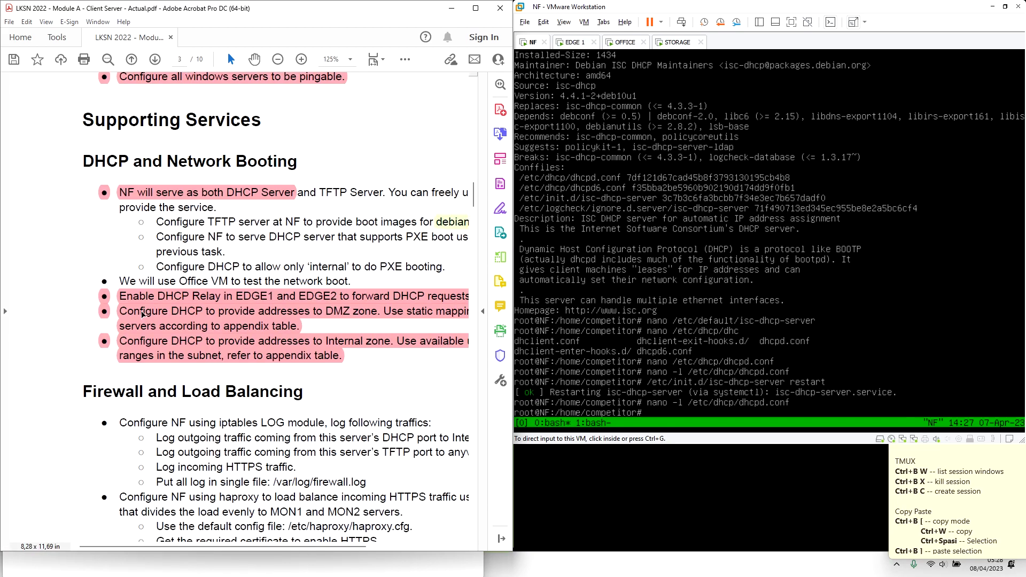
# Compare the Internal and DMZ zone DHCP requirements against the NF console
pyautogui.click(324, 357)
pyautogui.moveTo(284, 548); pyautogui.dragTo(316, 548)
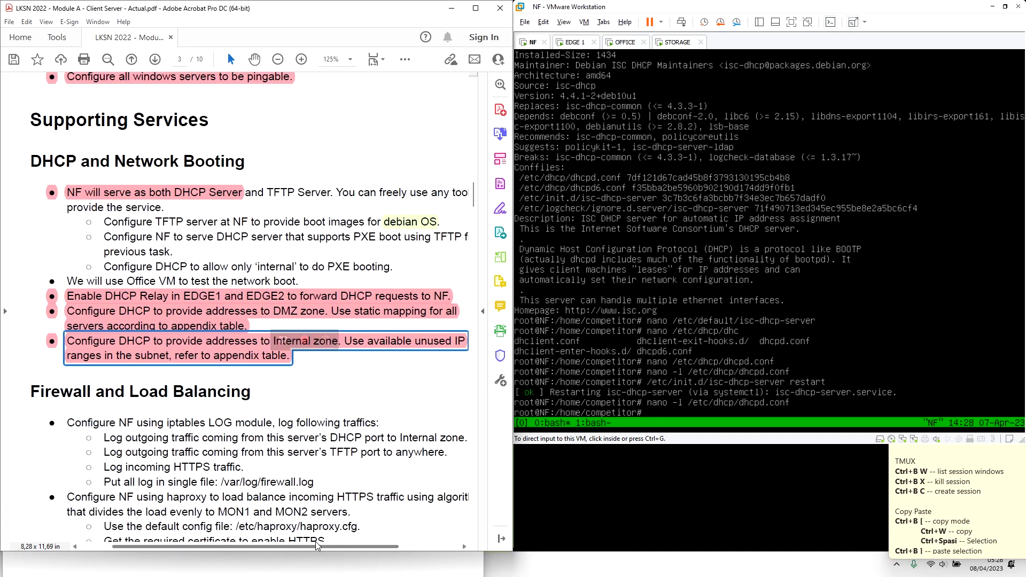
pyautogui.click(283, 365)
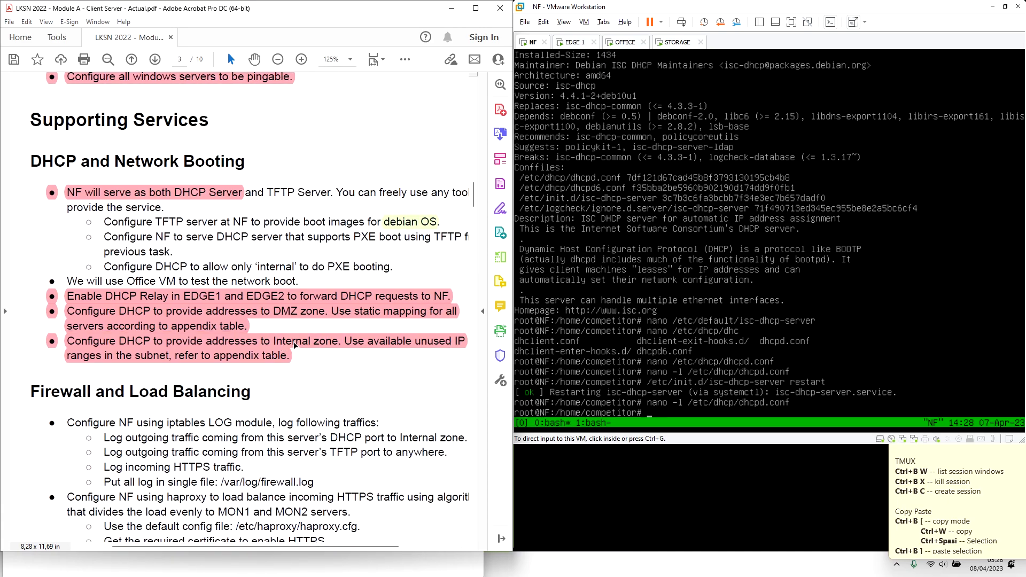
pyautogui.click(590, 335)
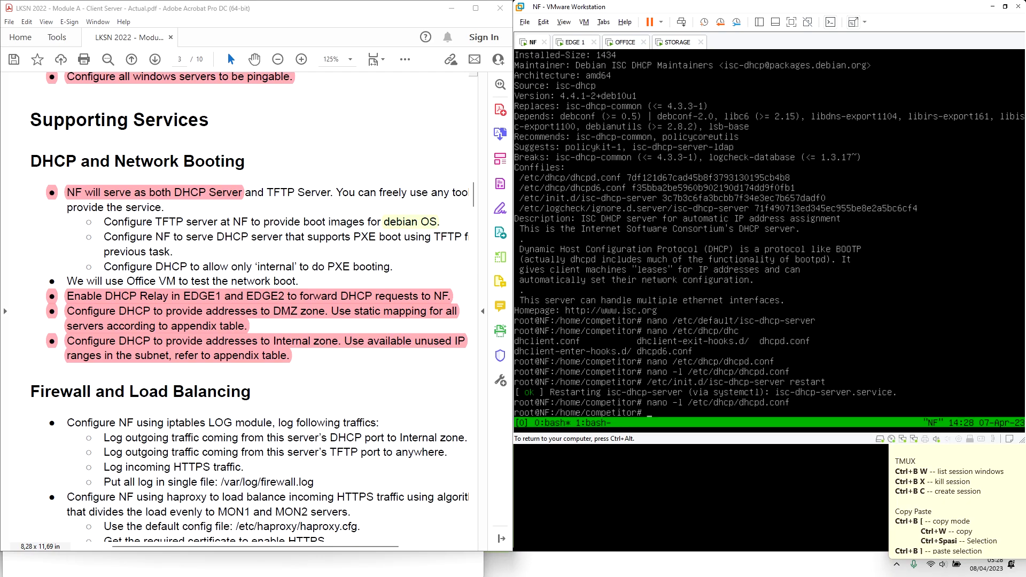
pyautogui.hotkey('ctrl', 'alt')
pyautogui.click(371, 312)
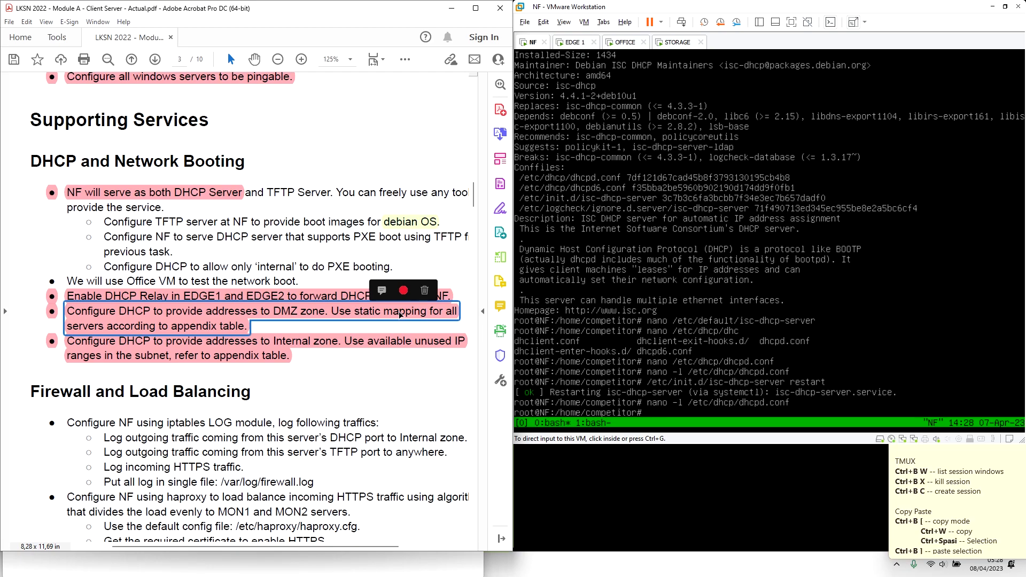
pyautogui.click(669, 308)
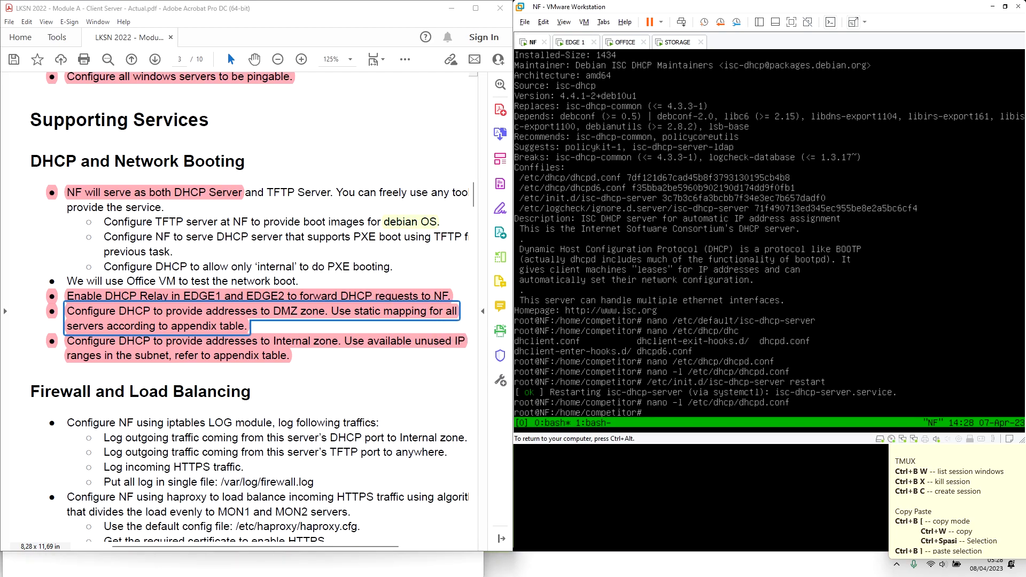
pyautogui.hotkey('ctrl', 'alt')
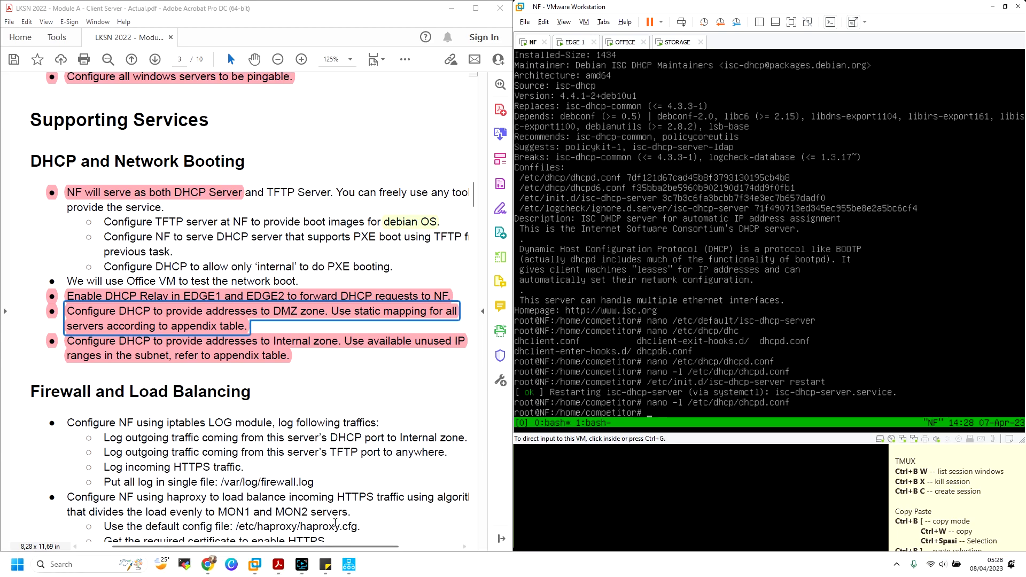
# Scroll through page 2 of the Tecmint ISC DHCP server tutorial
pyautogui.click(208, 564)
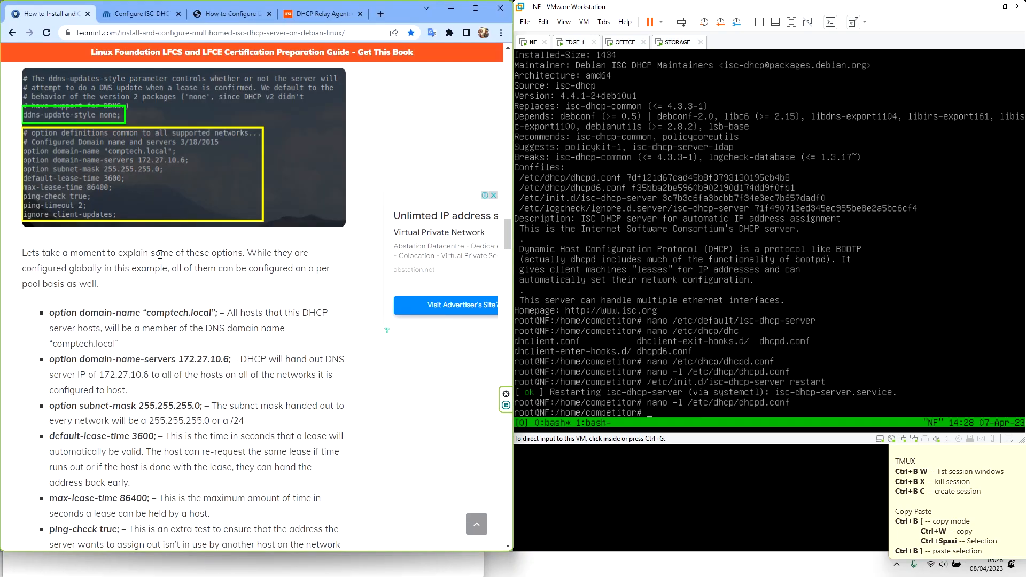
pyautogui.scroll(-15, 160, 255)
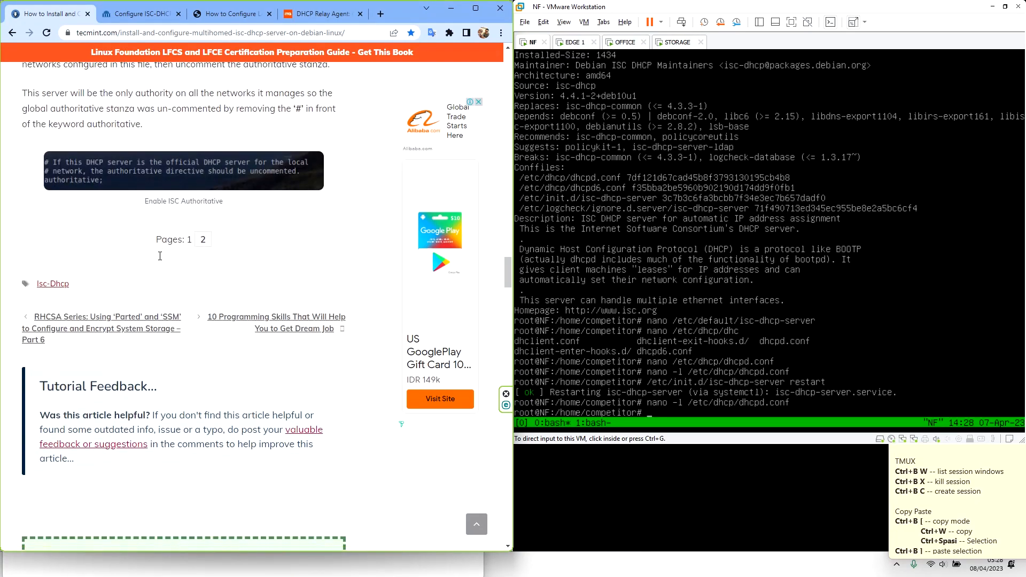
pyautogui.click(203, 248)
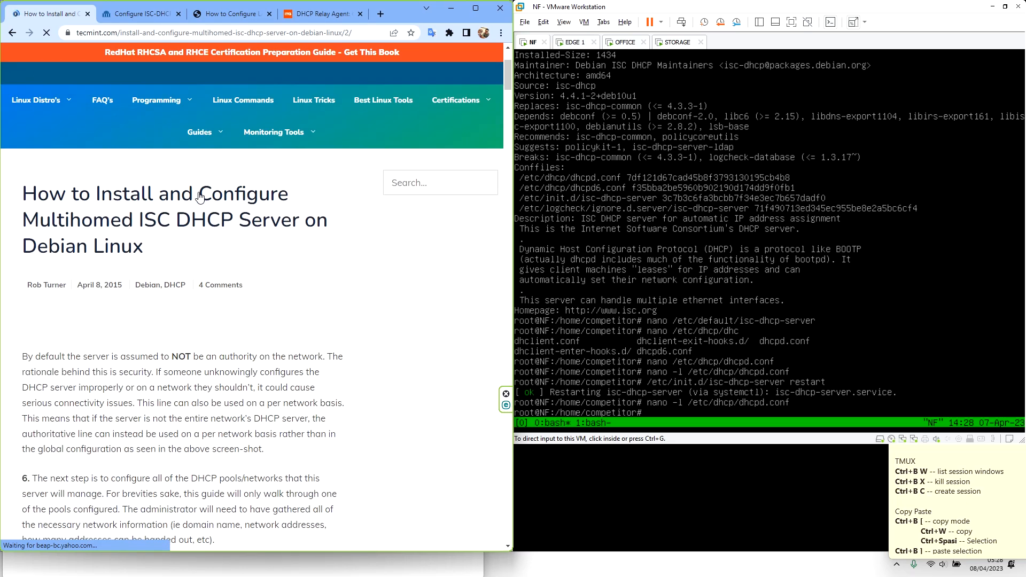
pyautogui.scroll(-15, 199, 197)
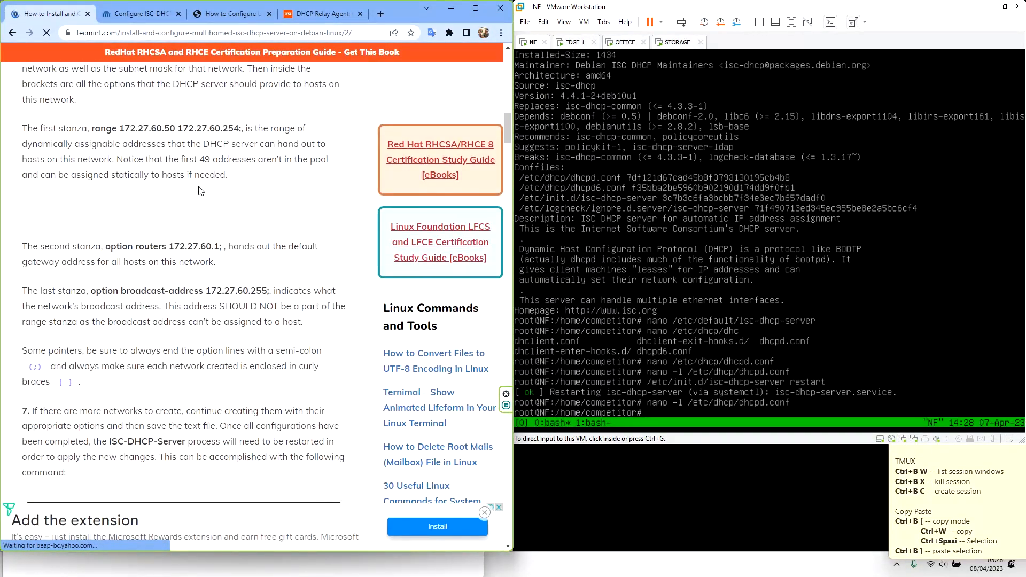
pyautogui.scroll(-7, 200, 191)
pyautogui.scroll(-3, 199, 189)
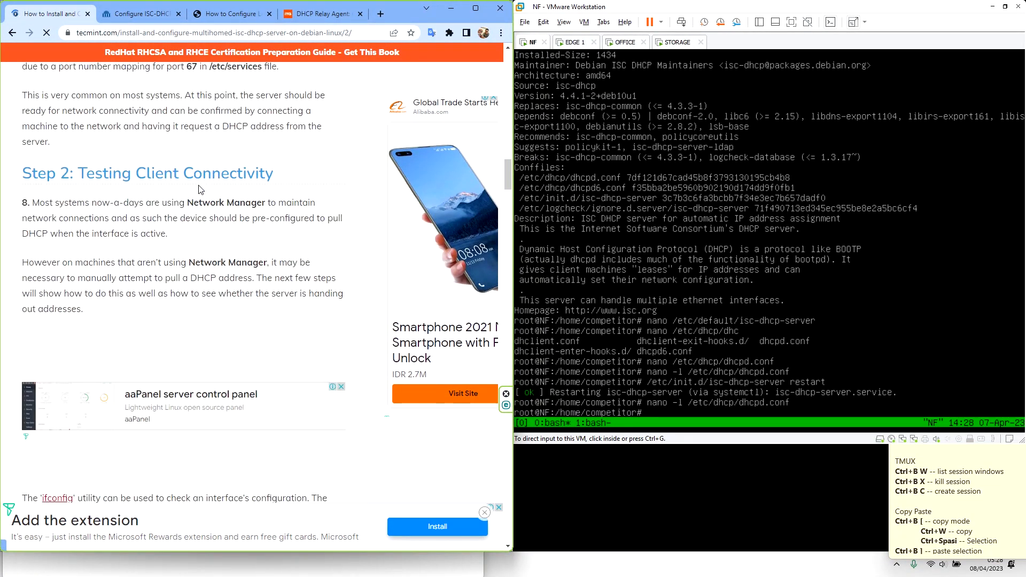
pyautogui.scroll(-9, 199, 190)
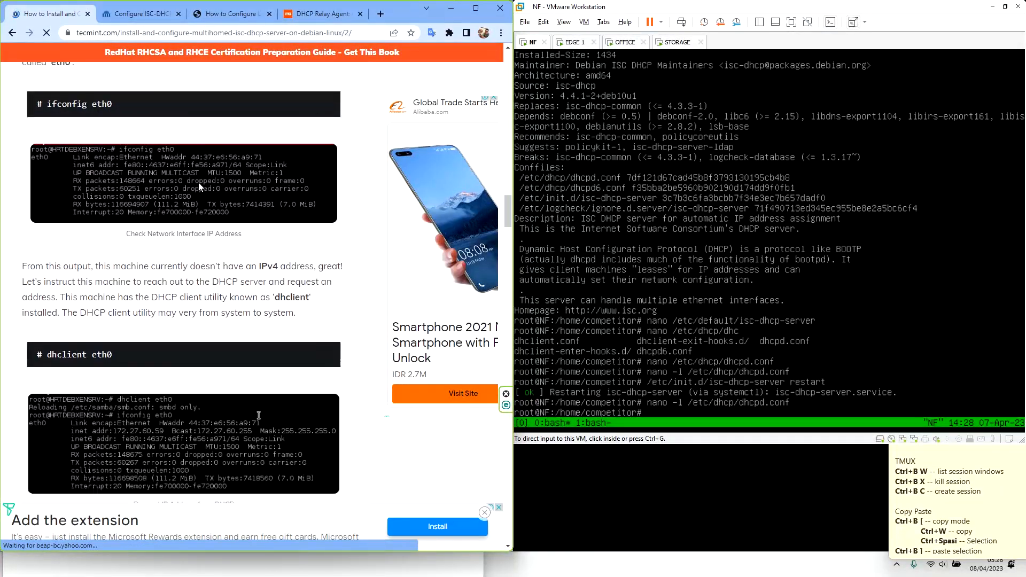
pyautogui.scroll(-15, 198, 183)
pyautogui.scroll(4, 197, 185)
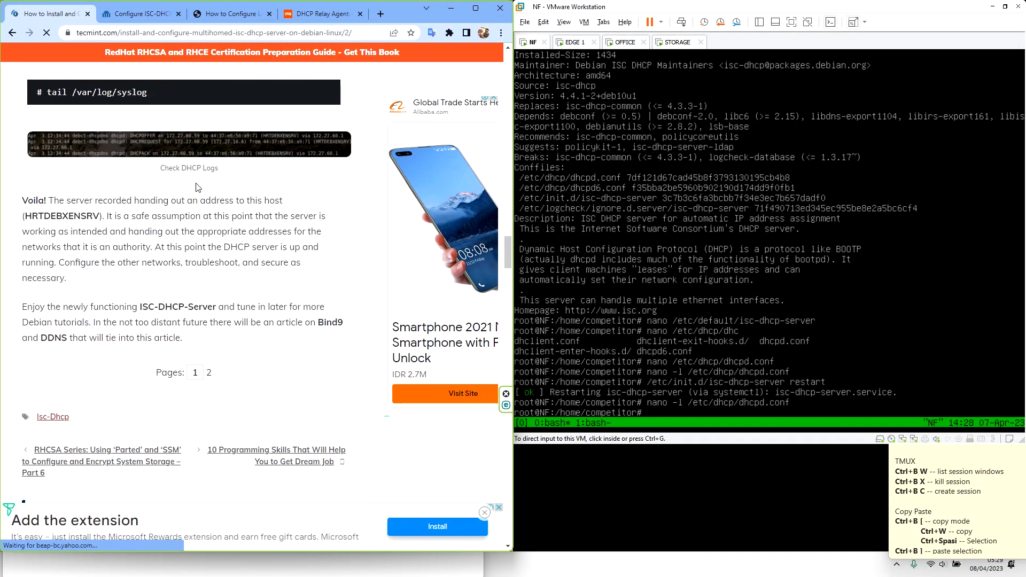
# Go back to page 1 and read the dhcpd.conf section down to the authoritative stanza
pyautogui.click(194, 371)
pyautogui.scroll(-8, 206, 240)
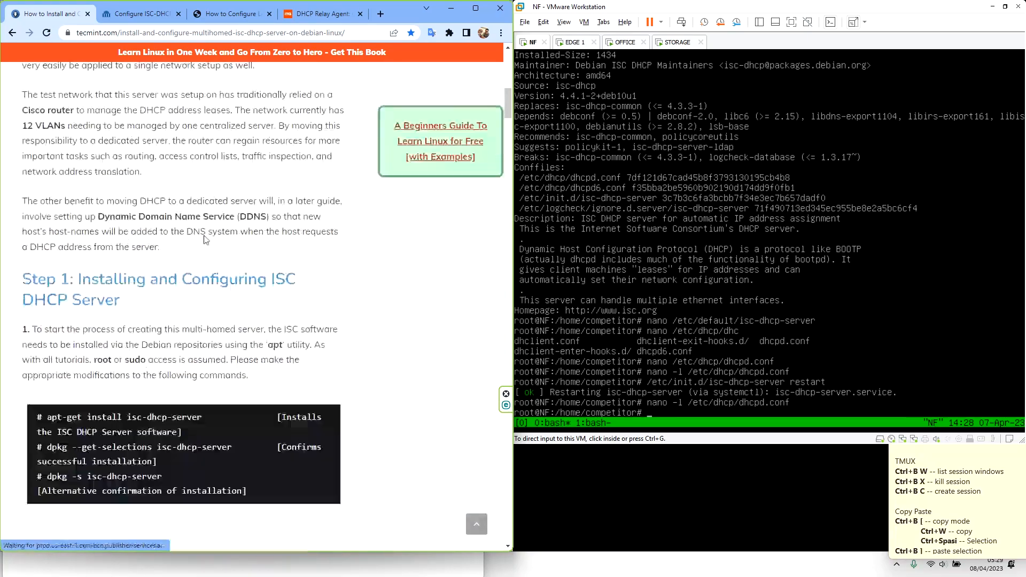
pyautogui.scroll(-15, 205, 239)
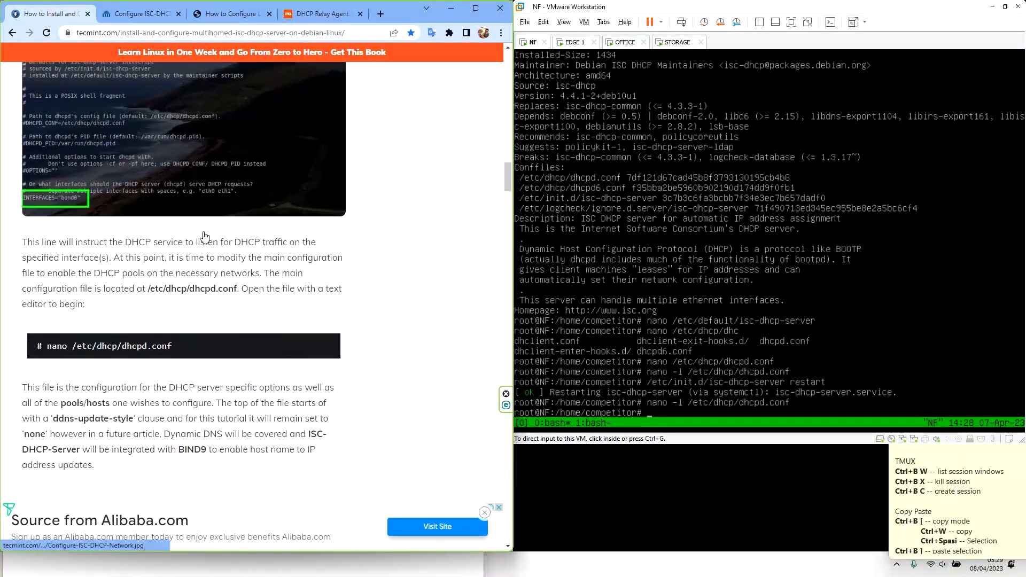
pyautogui.scroll(-15, 205, 236)
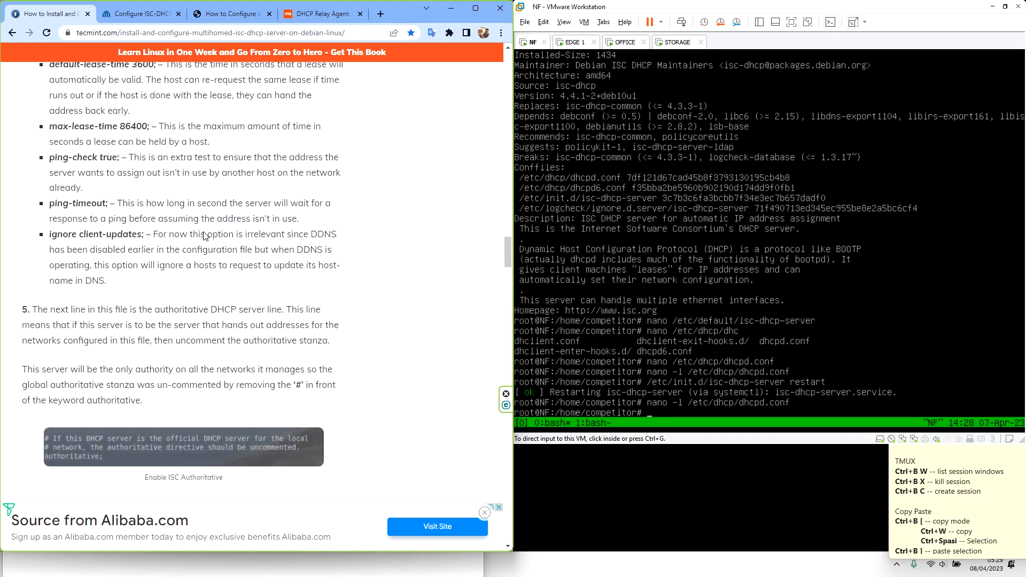
pyautogui.scroll(-5, 206, 236)
pyautogui.click(644, 283)
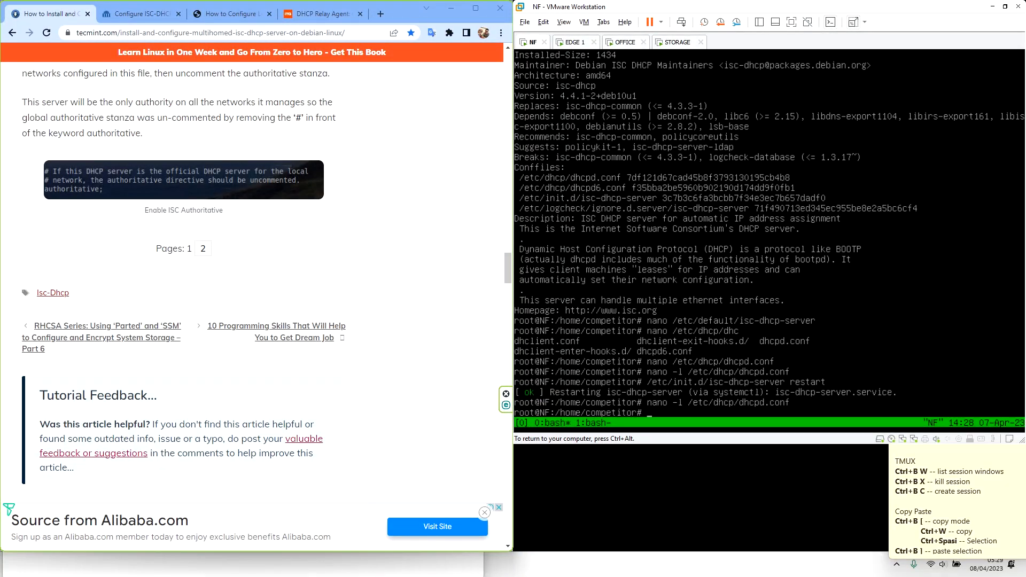
# Run dhcpd -t to test the DHCP configuration
pyautogui.write('dhcp')
pyautogui.press('Tab')
pyautogui.press('Tab')
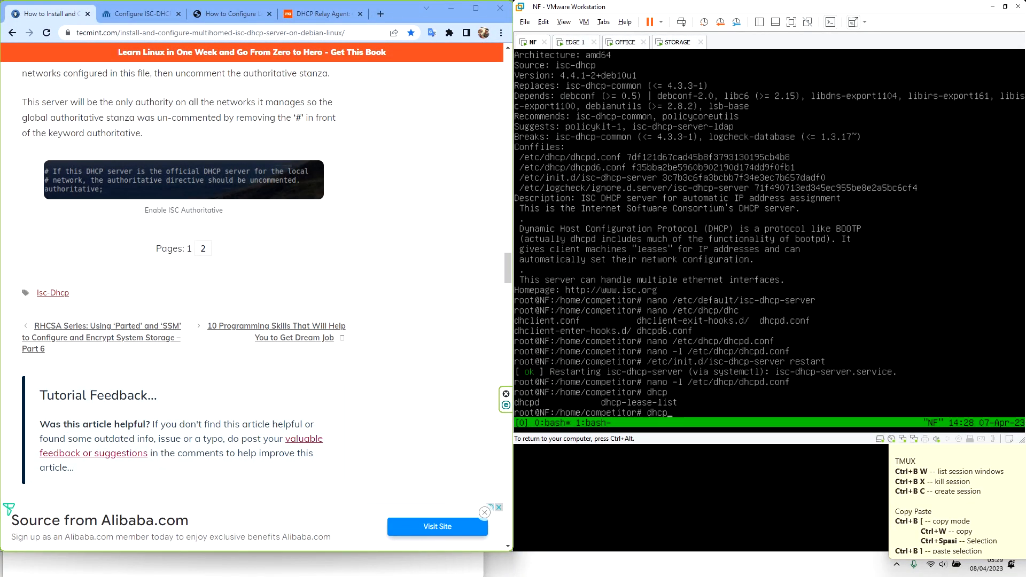
pyautogui.write('d -t')
pyautogui.press('Return')
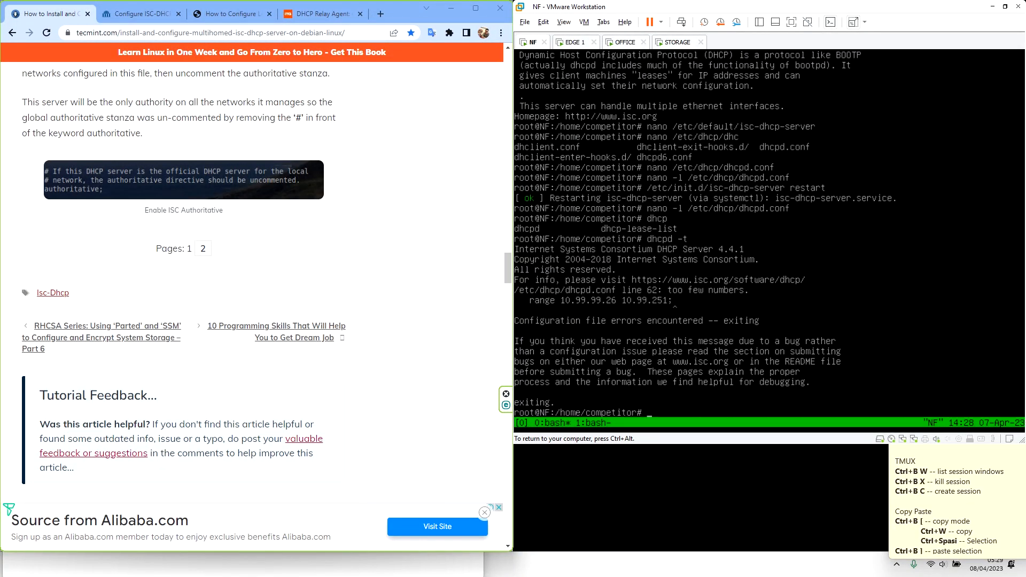
pyautogui.hotkey('ctrl', 'alt')
pyautogui.click(657, 306)
pyautogui.hotkey('ctrl', 'alt')
pyautogui.click(709, 245)
# Reopen /etc/dhcp/dhcpd.conf in nano with line numbers
pyautogui.press('Up')
pyautogui.press('Up')
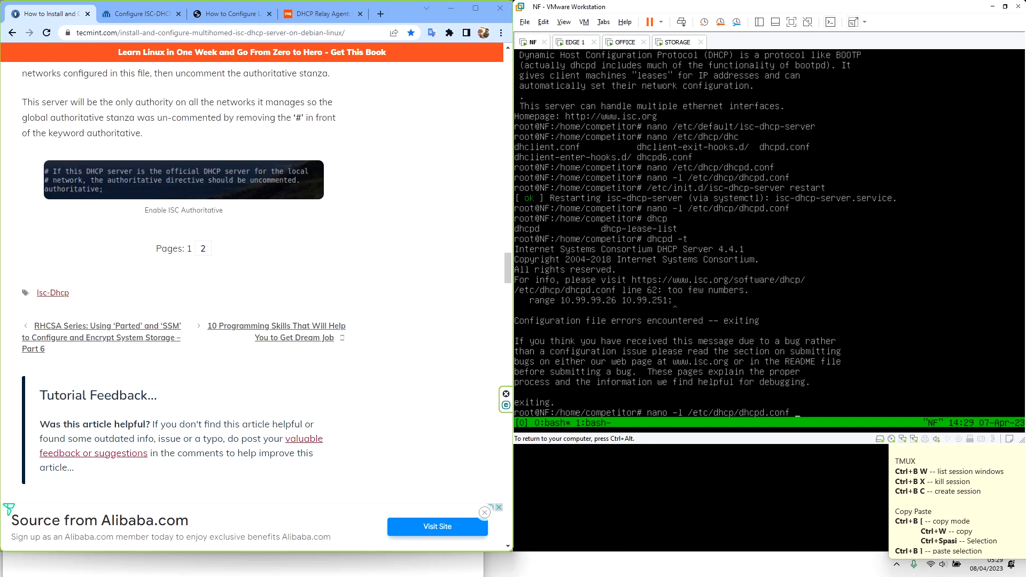
pyautogui.press('Return')
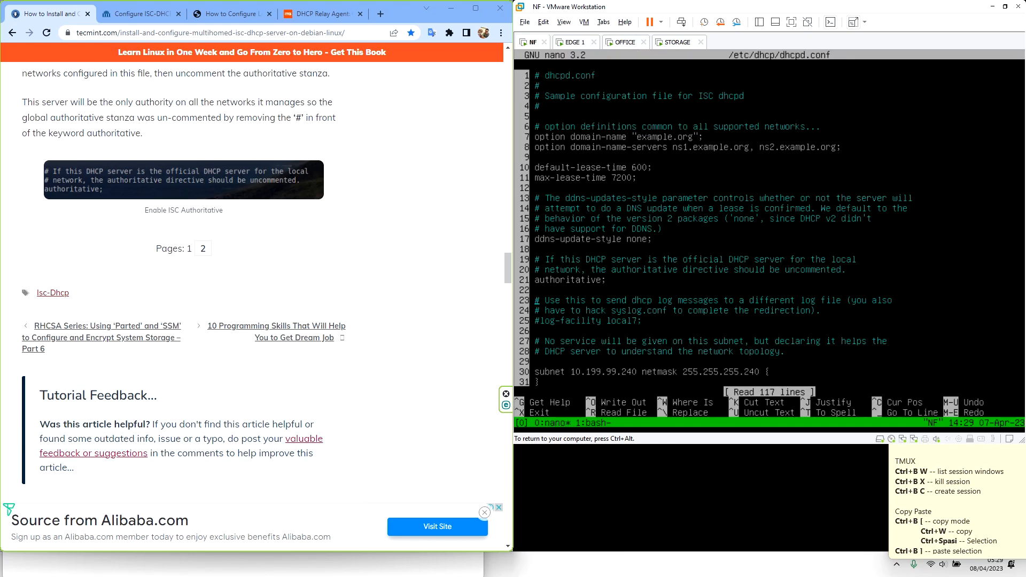
pyautogui.press('Down')
pyautogui.press('Down')
pyautogui.press('Down')
pyautogui.press('Down')
pyautogui.press('Down')
pyautogui.press('Down')
pyautogui.press('Down')
pyautogui.press('Down')
pyautogui.press('Down')
pyautogui.press('Down')
pyautogui.press('Down')
pyautogui.press('Down')
pyautogui.press('Down')
pyautogui.press('Down')
pyautogui.press('Down')
pyautogui.press('Down')
pyautogui.press('Down')
pyautogui.press('Down')
pyautogui.press('Down')
pyautogui.press('Down')
pyautogui.press('Down')
pyautogui.press('Down')
pyautogui.press('Down')
pyautogui.press('Down')
pyautogui.press('Down')
pyautogui.press('Down')
pyautogui.press('Down')
pyautogui.press('Down')
pyautogui.press('Down')
pyautogui.press('Down')
pyautogui.press('Down')
pyautogui.press('Down')
pyautogui.press('Down')
pyautogui.press('Down')
pyautogui.press('Down')
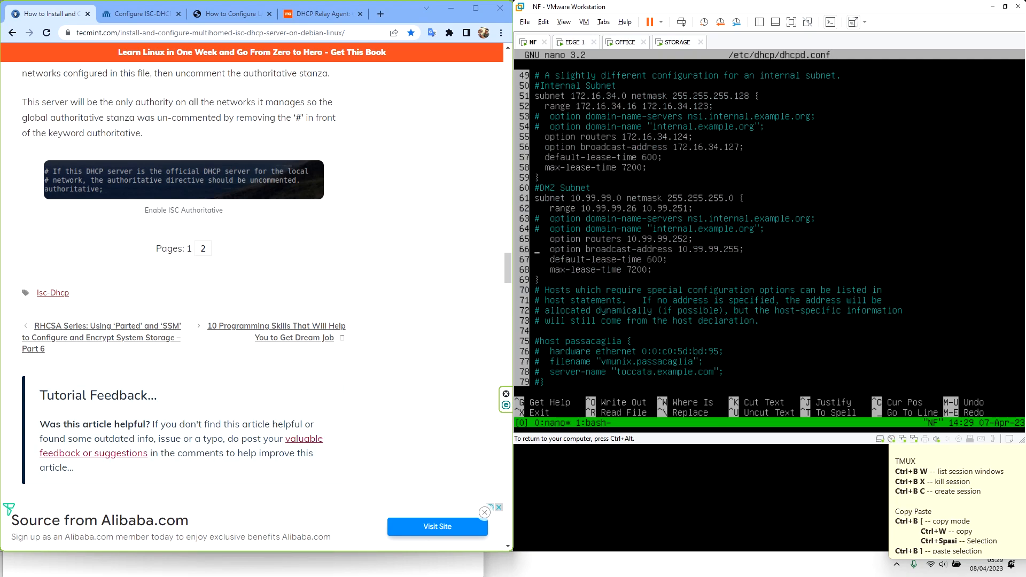
pyautogui.hotkey('ctrl', 'alt')
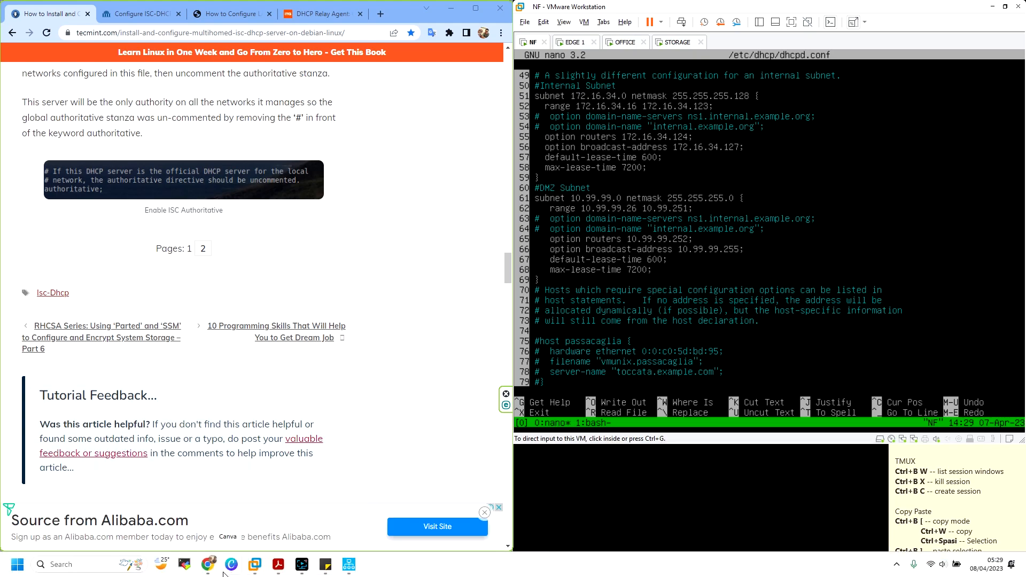
# Check the PDF's IP Address Table and add the missing 99 to line 62's range end
pyautogui.click(278, 568)
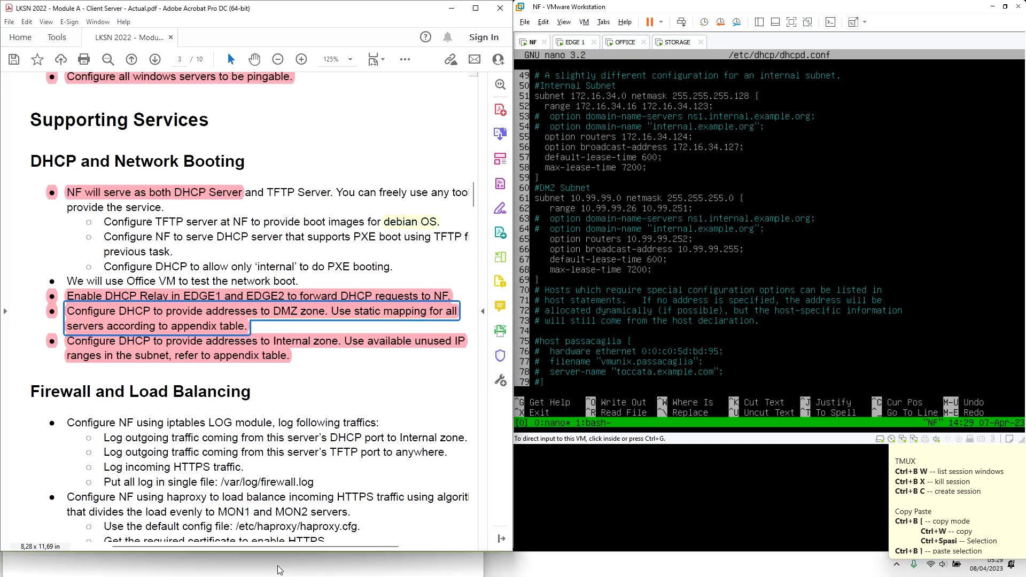
pyautogui.click(5, 216)
pyautogui.click(13, 114)
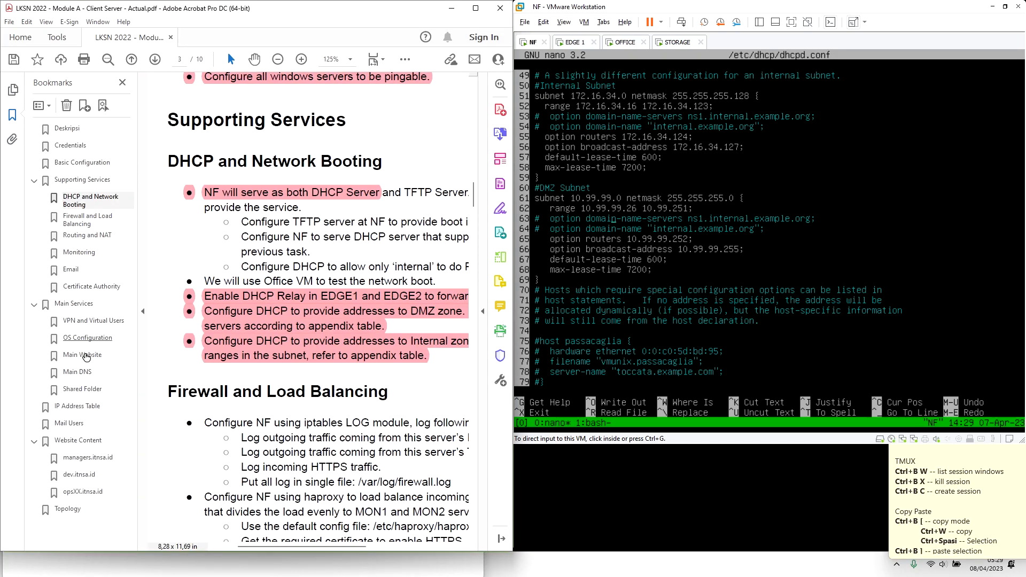
pyautogui.click(80, 409)
pyautogui.click(143, 300)
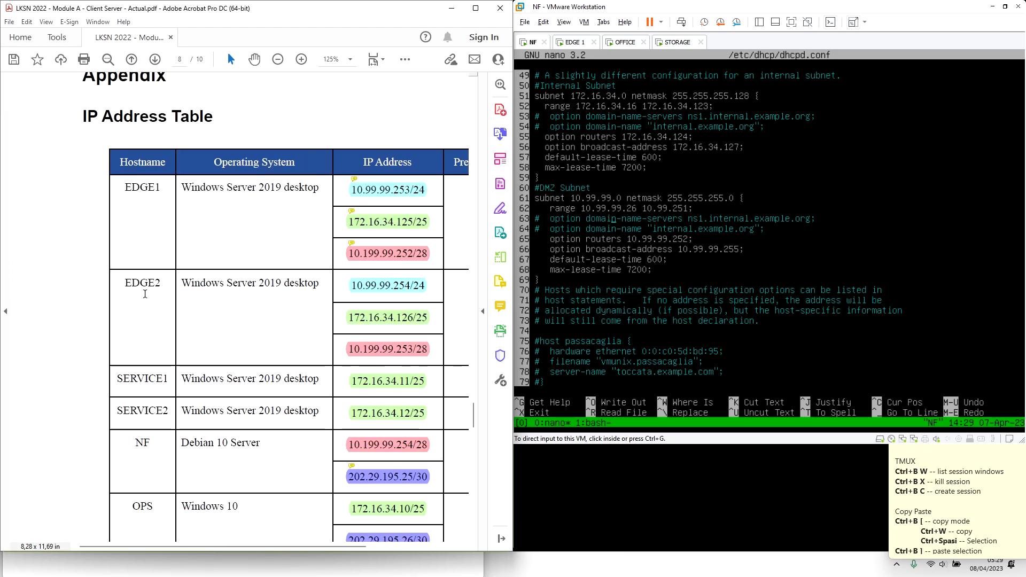
pyautogui.scroll(-2, 145, 294)
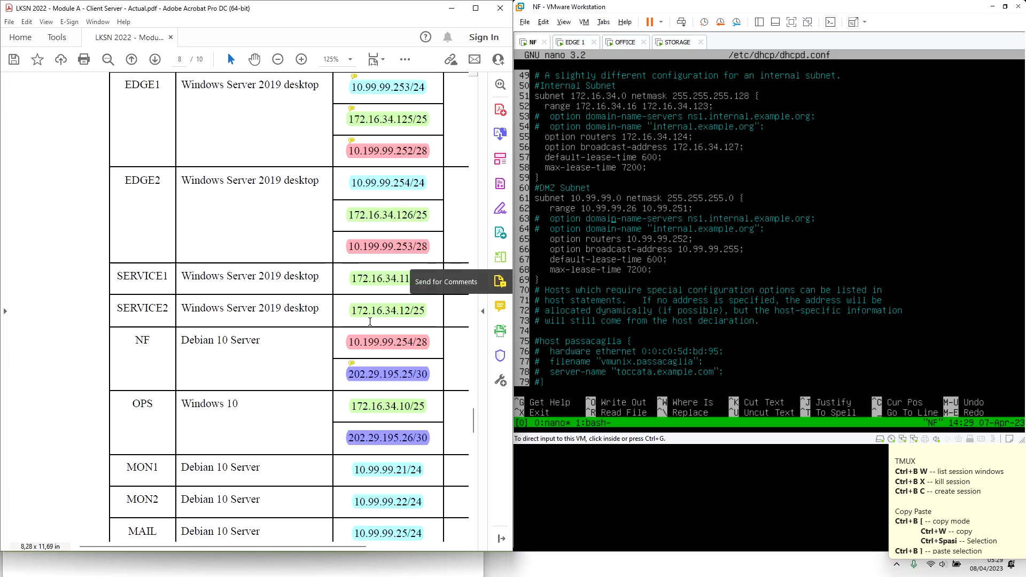
pyautogui.scroll(-2, 394, 396)
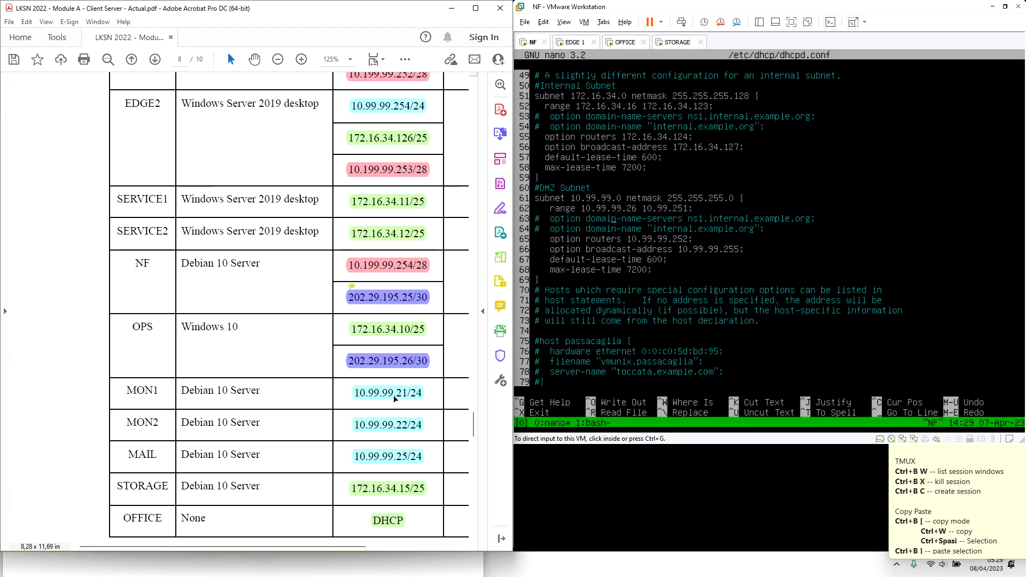
pyautogui.click(711, 210)
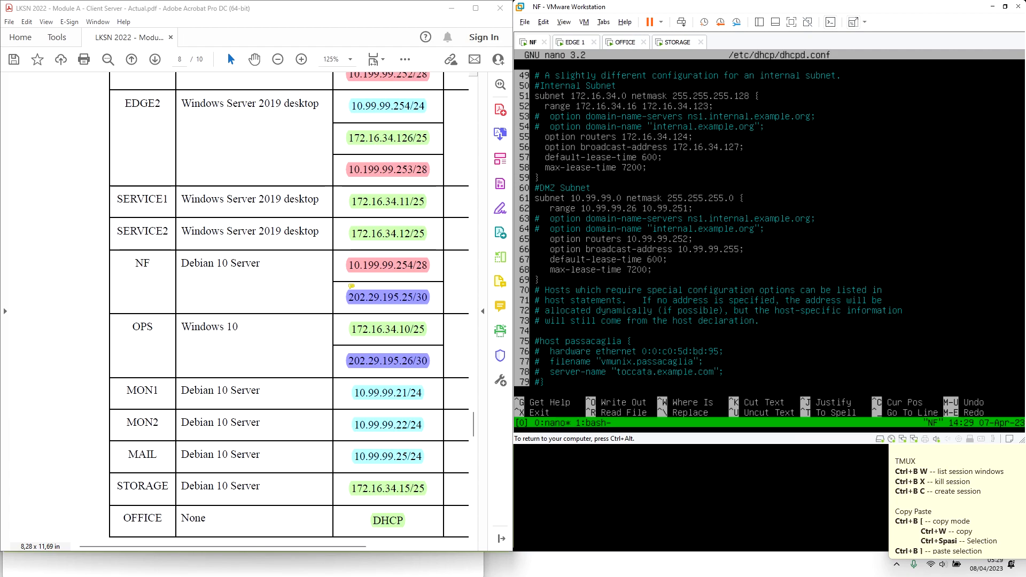
pyautogui.write('99.')
# Save dhcpd.conf and rerun dhcpd -t, which now passes
pyautogui.hotkey('ctrl', 'x')
pyautogui.press('y')
pyautogui.press('Return')
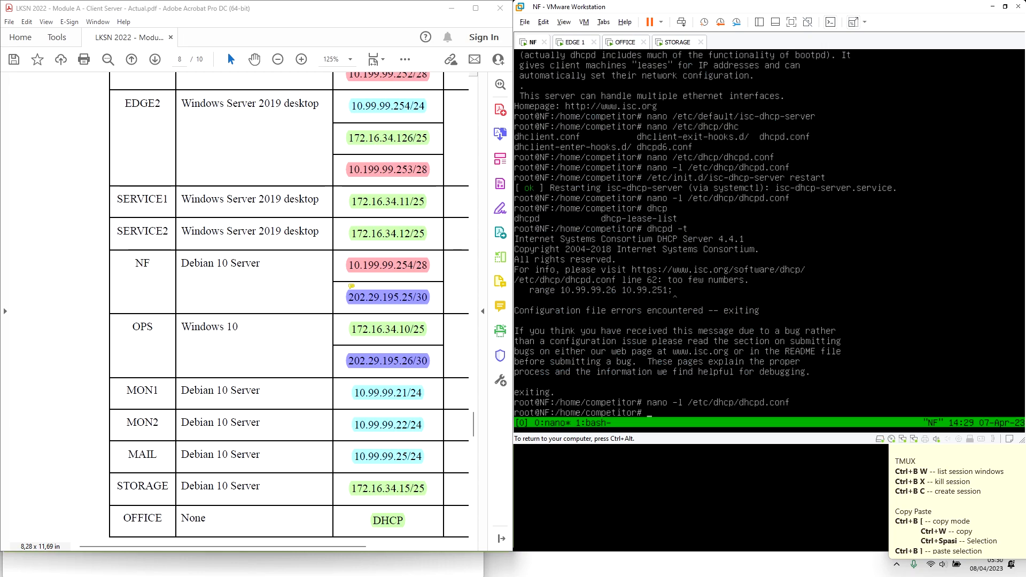
pyautogui.press('Up')
pyautogui.press('Up')
pyautogui.press('Return')
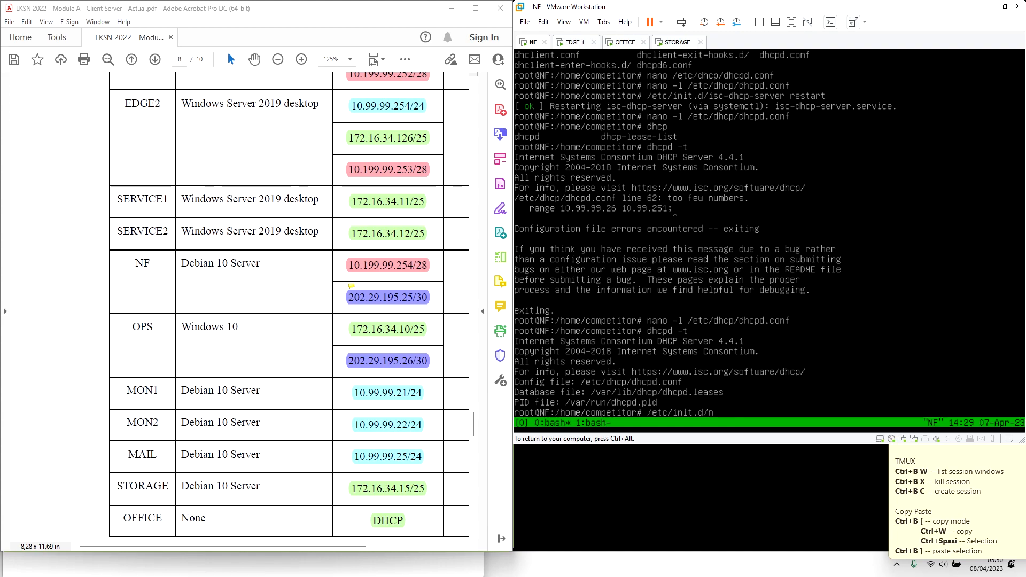
# Restart the DHCP service with /etc/init.d/isc-dhcp-server restart
pyautogui.write('i')
pyautogui.press('Tab')
pyautogui.write('restart')
pyautogui.press('Return')
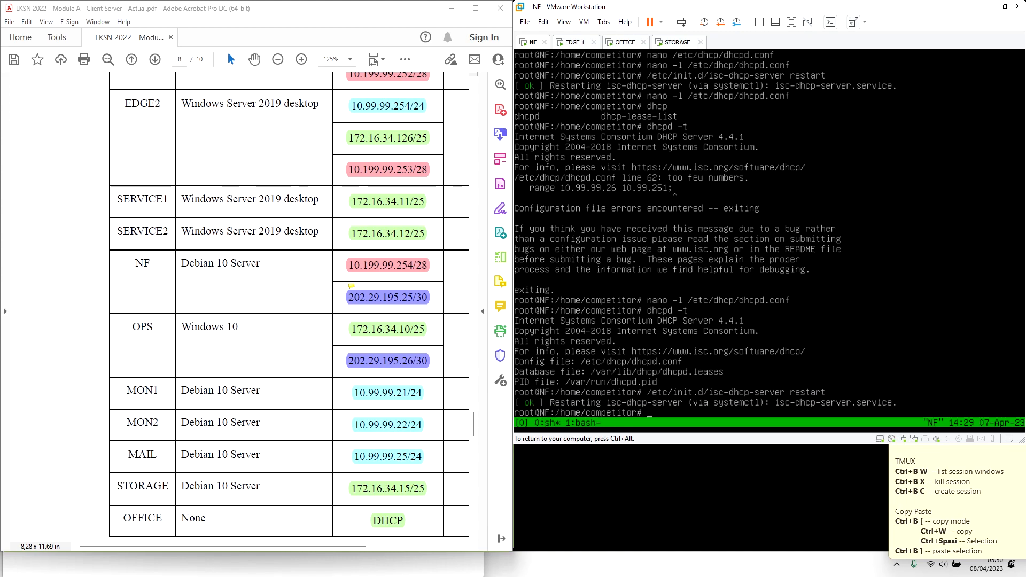
pyautogui.hotkey('ctrl', 'alt')
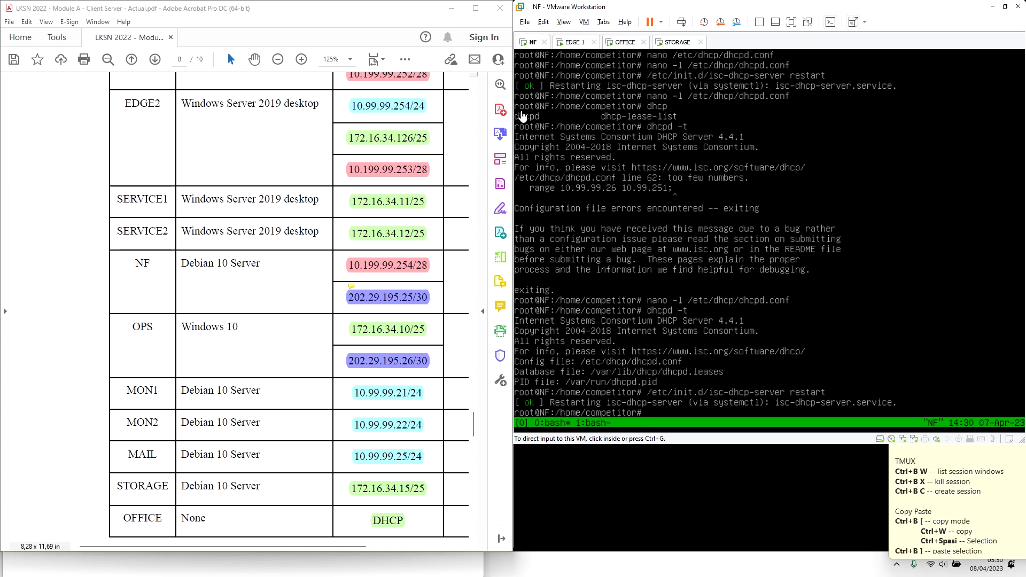
# Show the Topology page of the task PDF
pyautogui.click(14, 98)
pyautogui.click(6, 104)
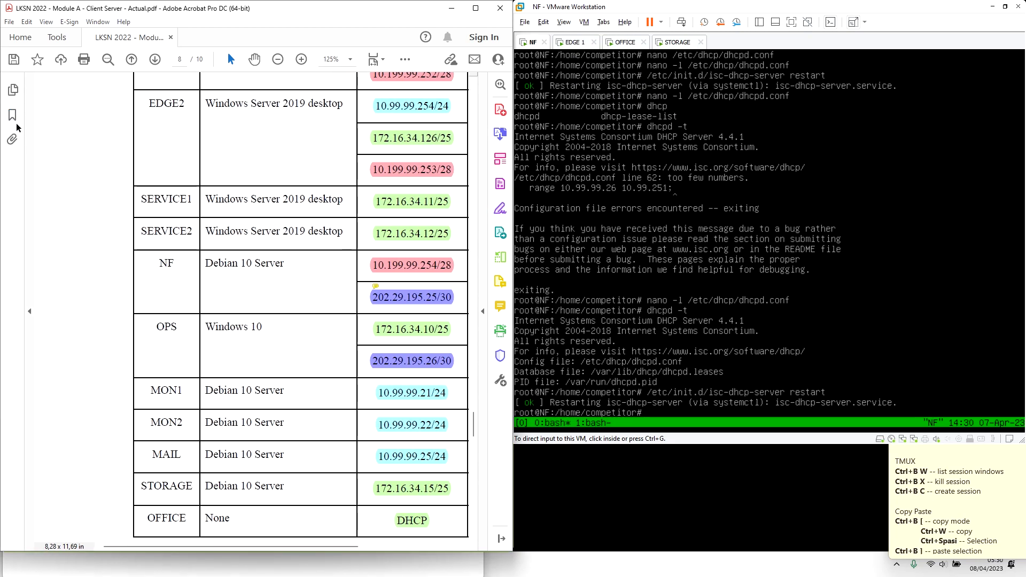
pyautogui.click(13, 117)
pyautogui.click(67, 508)
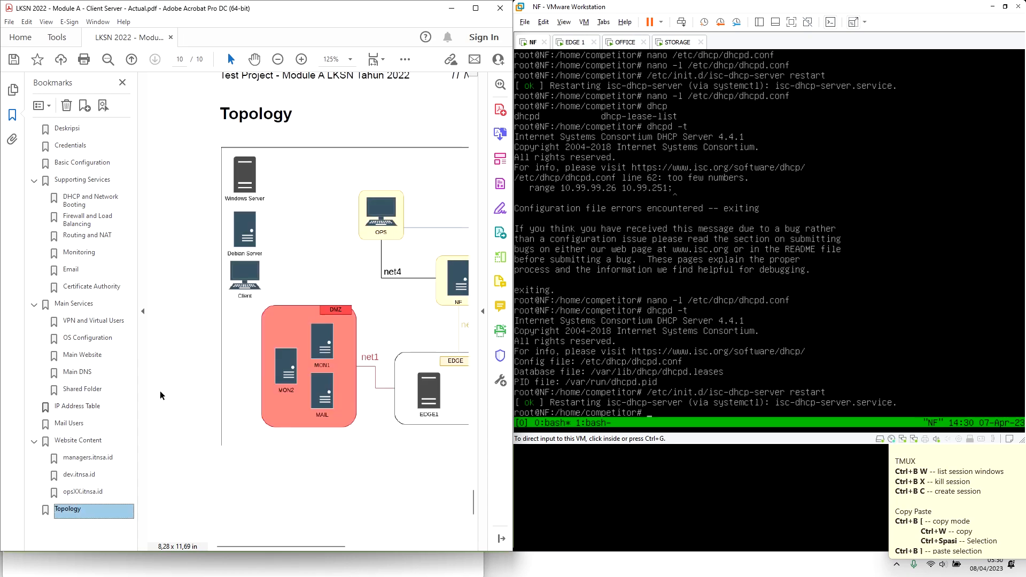
pyautogui.click(143, 312)
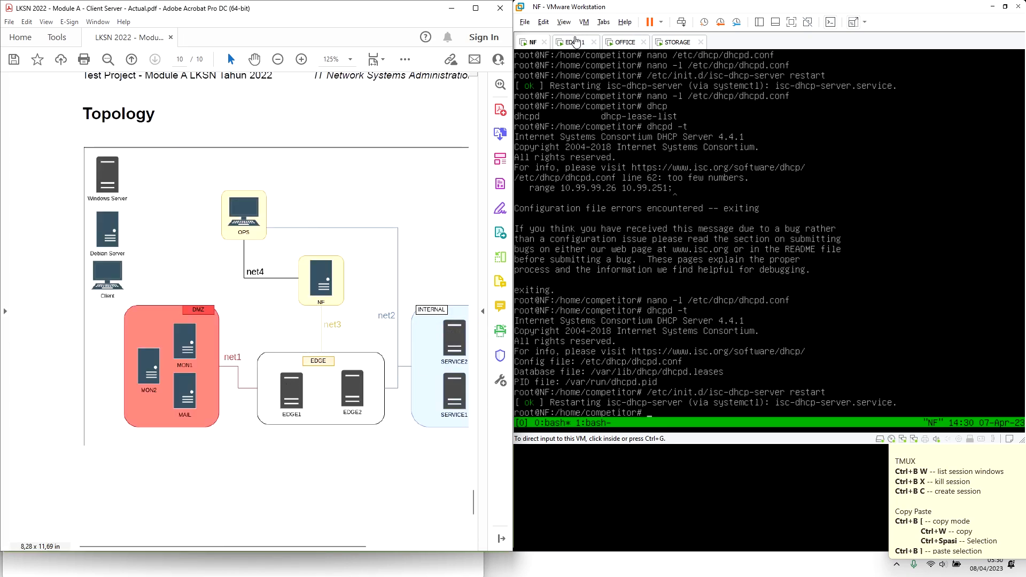
# Switch to the EDGE 1 VM and sign in as Administrator
pyautogui.click(572, 42)
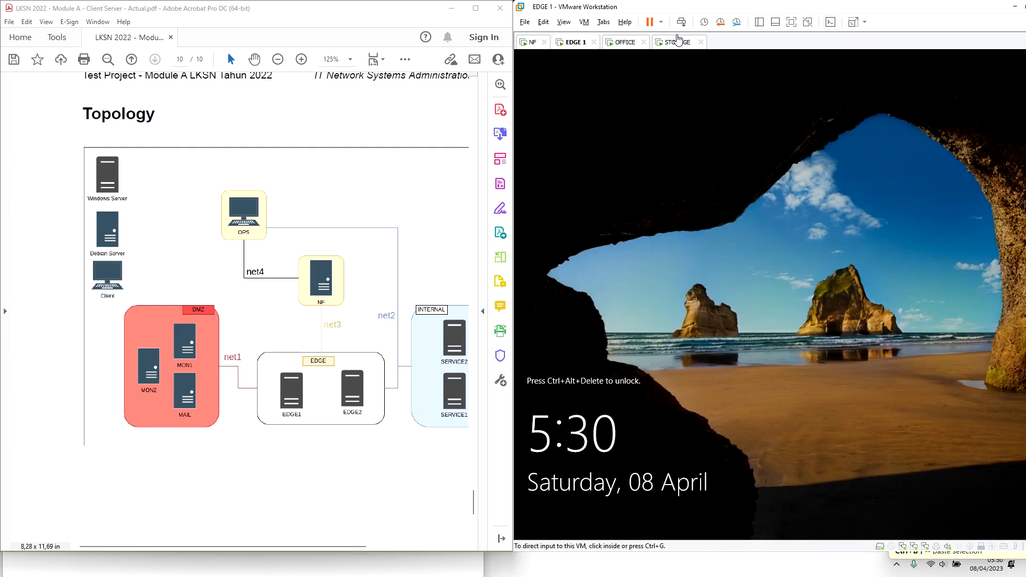
pyautogui.click(683, 23)
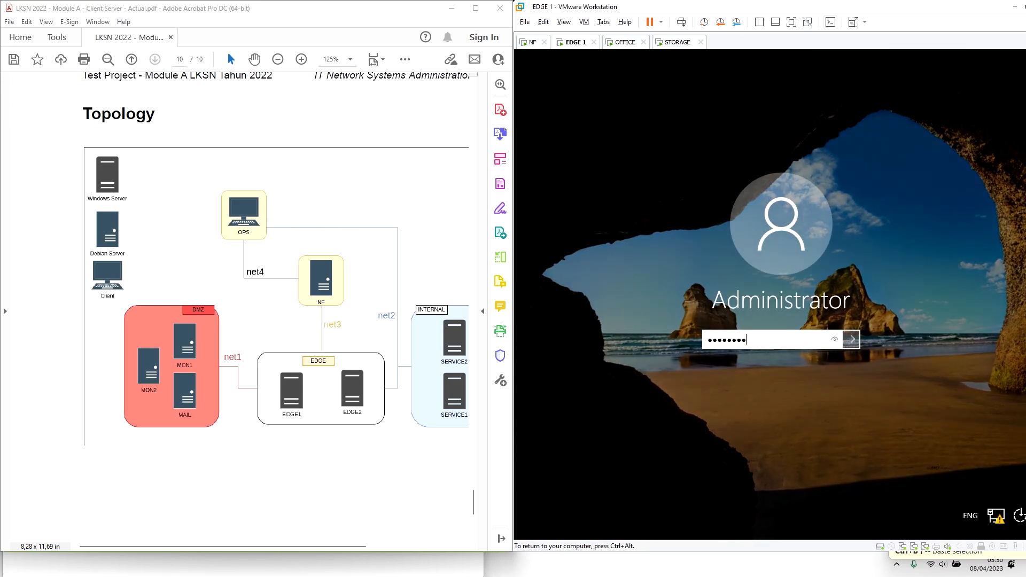
pyautogui.press('Return')
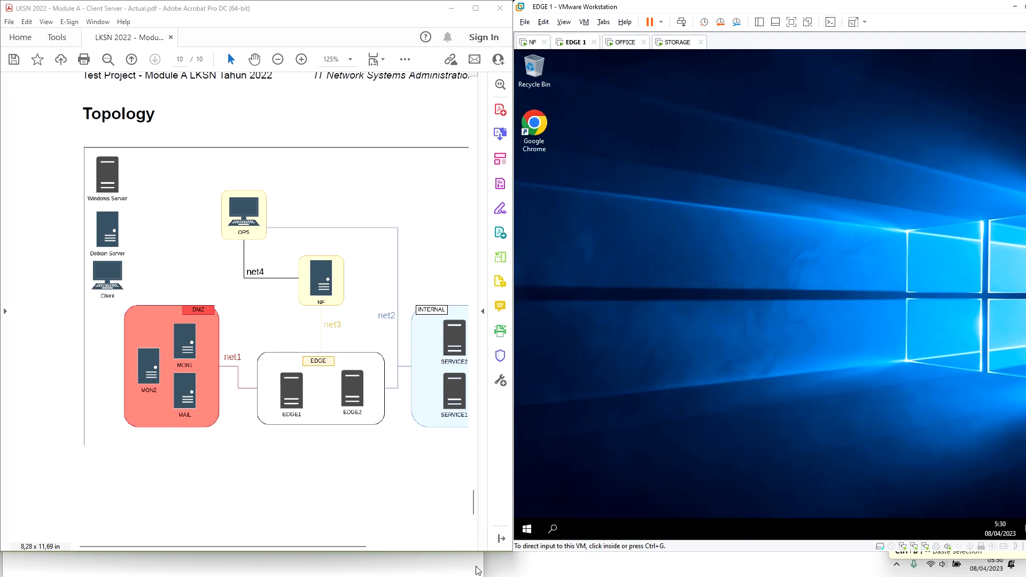
# Open the IP Network Calculator and move it higher on screen
pyautogui.click(517, 569)
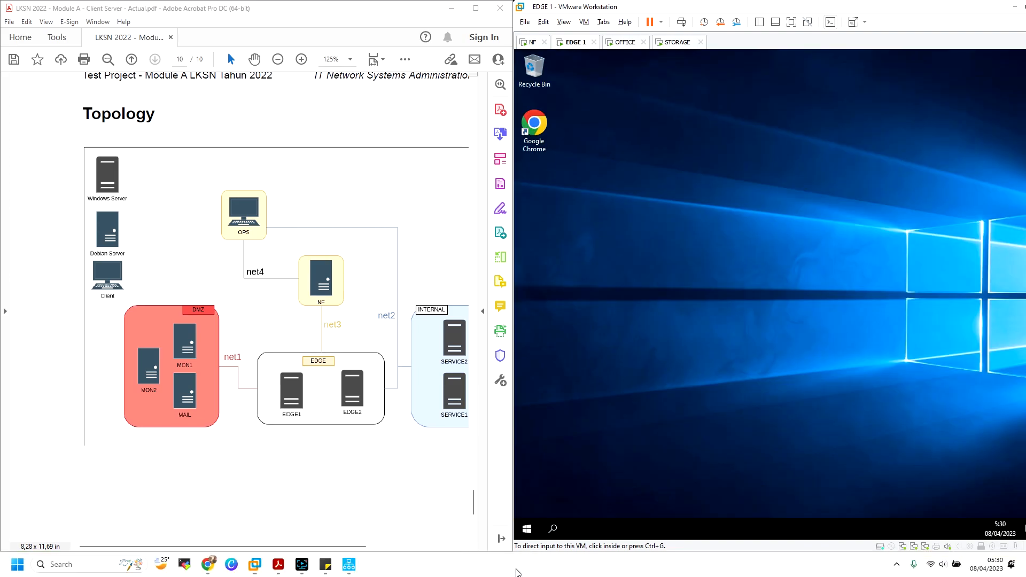
pyautogui.click(349, 565)
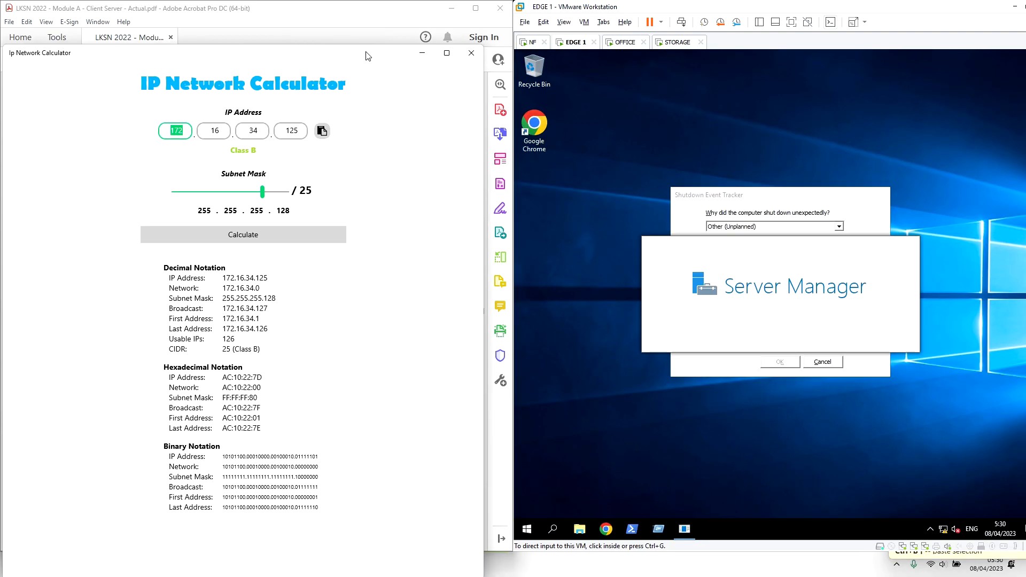
pyautogui.moveTo(366, 56); pyautogui.dragTo(375, 26)
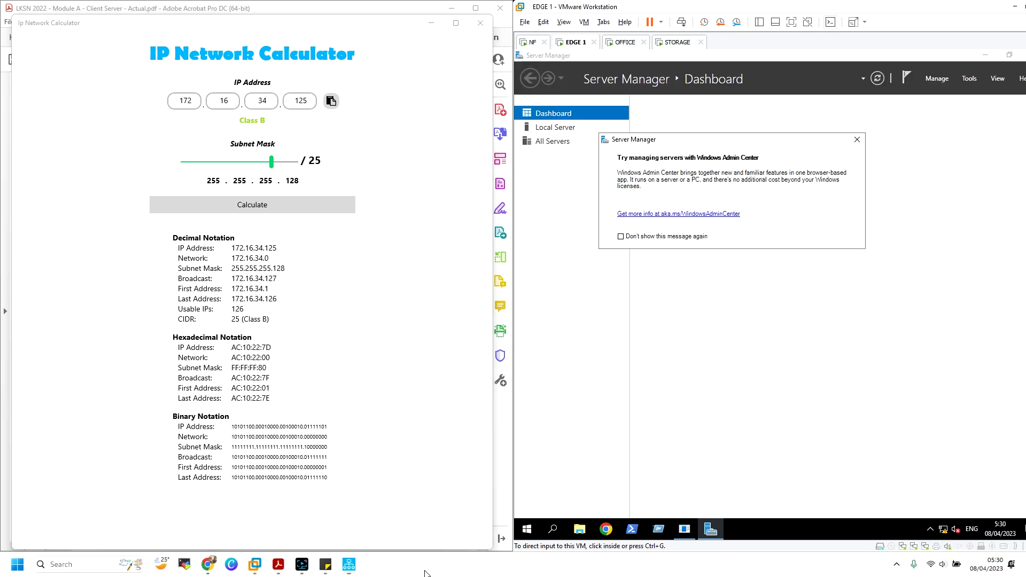
# Read the Configure ISC-DHCP and LAN routing in Windows Server guides in Chrome
pyautogui.click(208, 565)
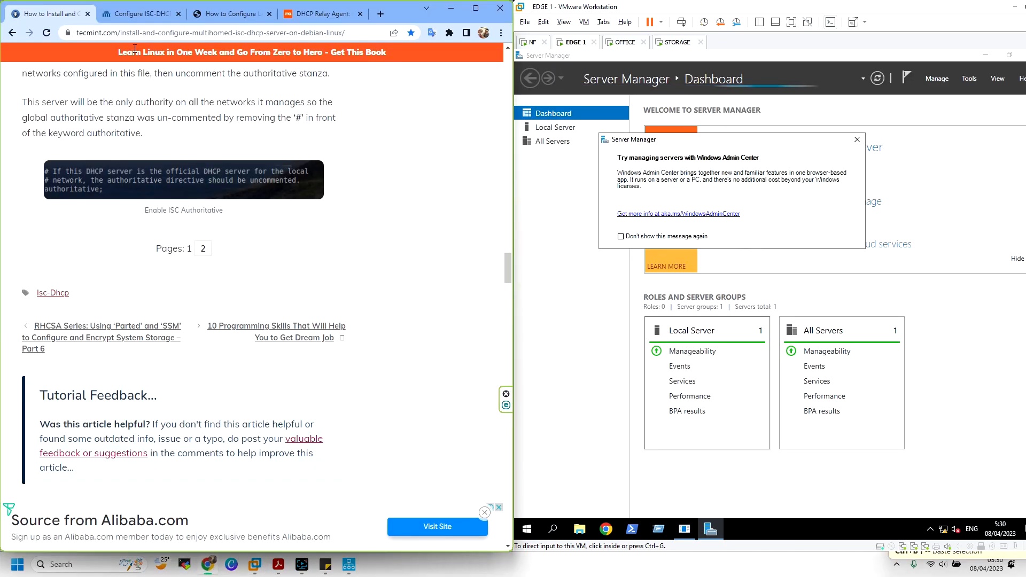
pyautogui.click(140, 14)
pyautogui.scroll(-3, 175, 174)
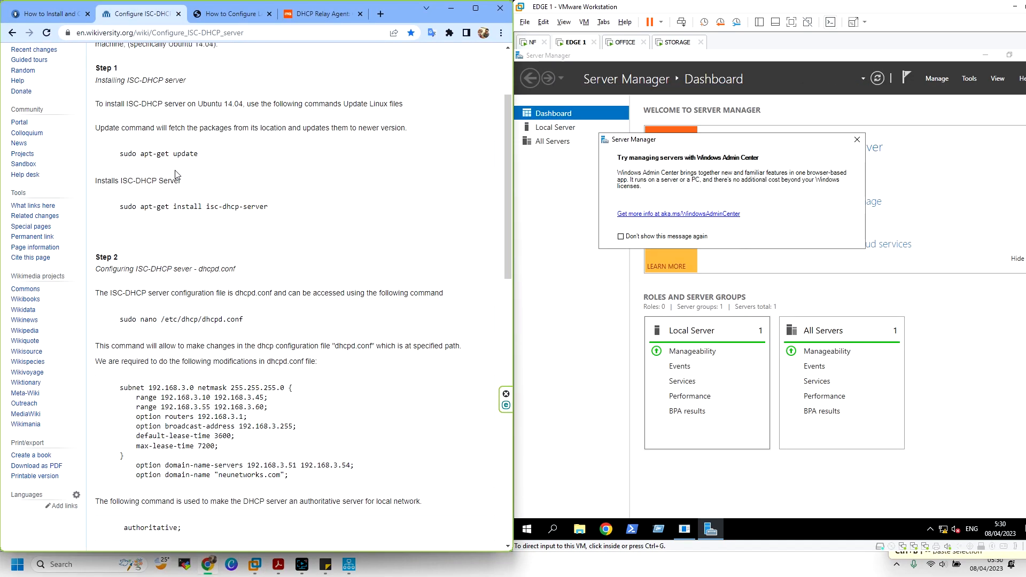
pyautogui.scroll(-6, 175, 175)
pyautogui.moveTo(157, 270); pyautogui.dragTo(123, 270)
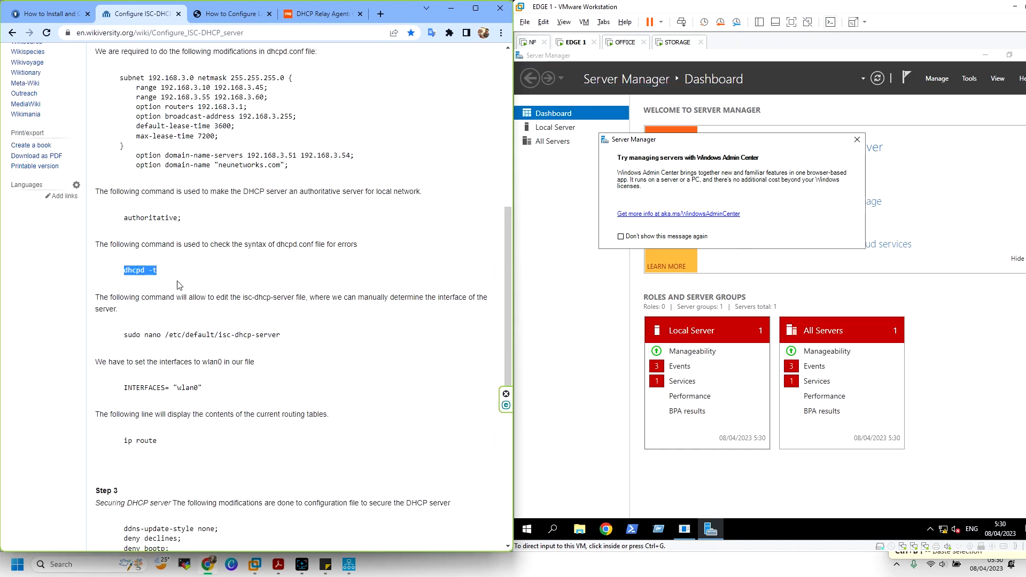
pyautogui.click(235, 17)
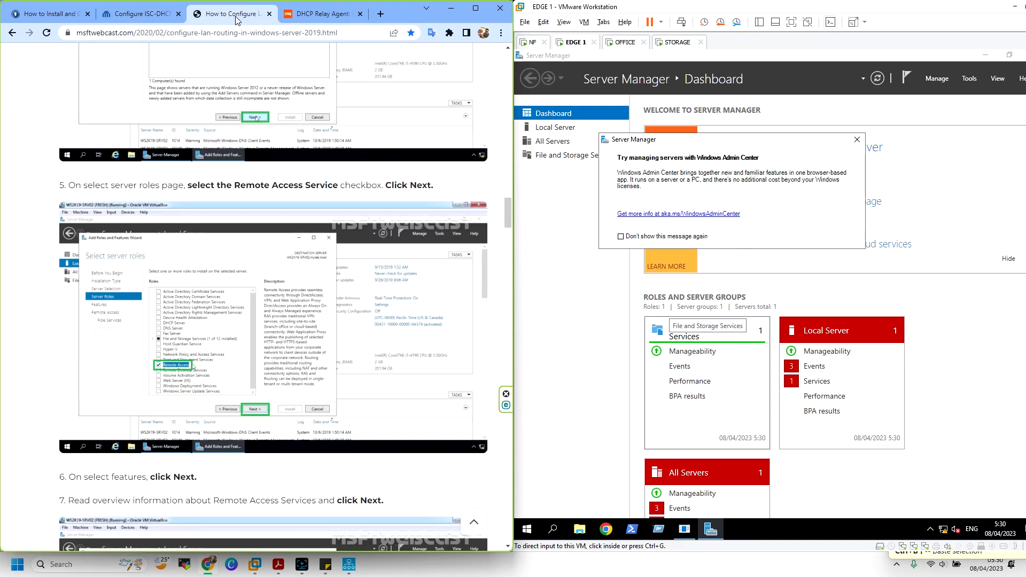
pyautogui.scroll(12, 237, 73)
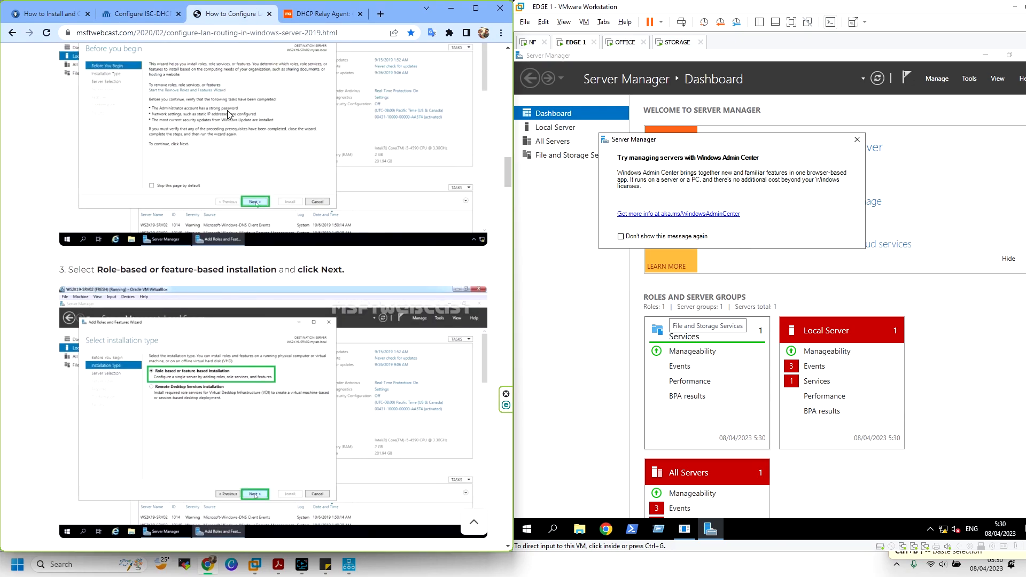
pyautogui.scroll(20, 229, 114)
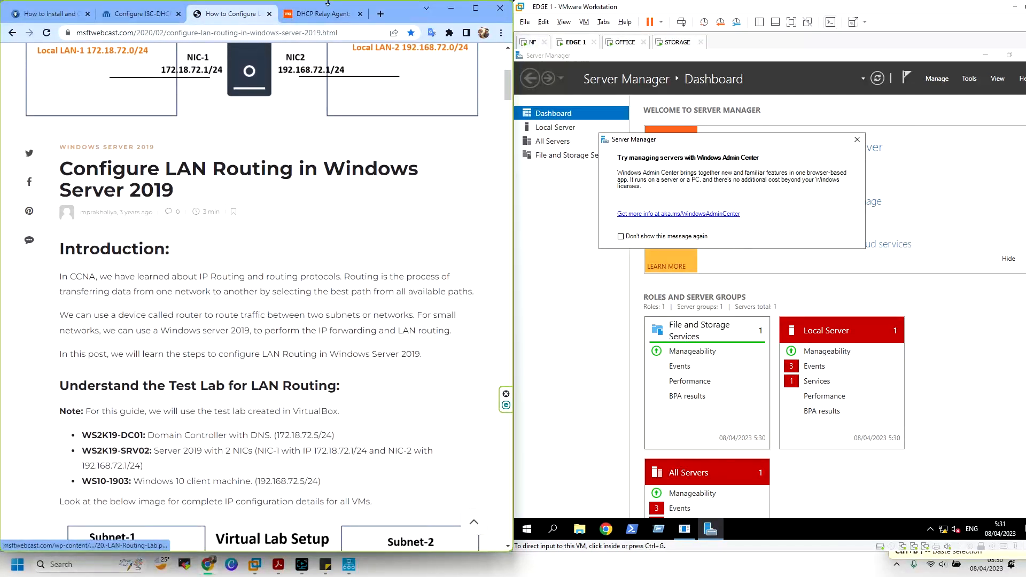
# Scroll through the DHCP Relay Agent guide, then show the task PDF's bookmarks
pyautogui.click(324, 14)
pyautogui.scroll(-3, 241, 141)
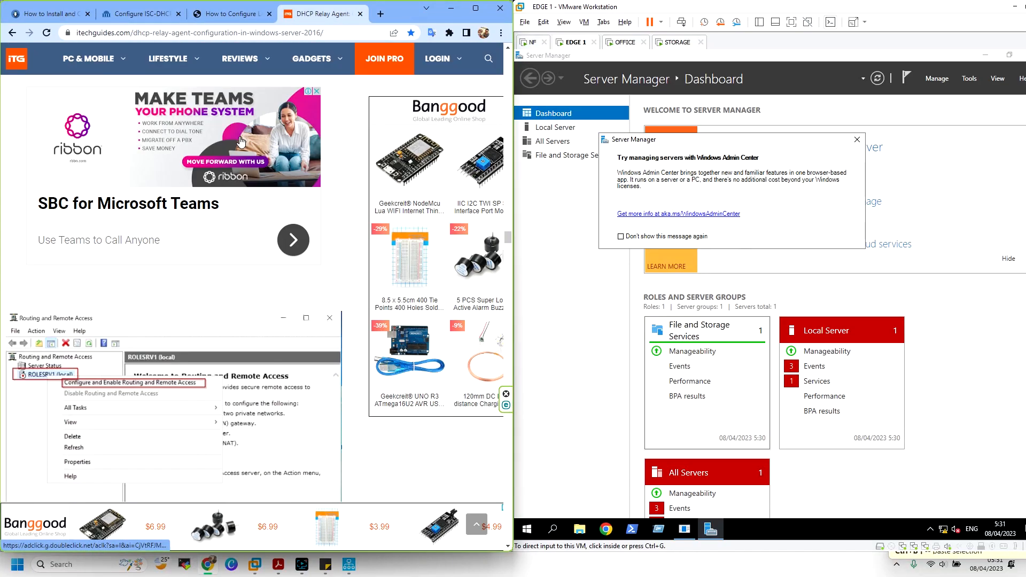
pyautogui.scroll(20, 241, 138)
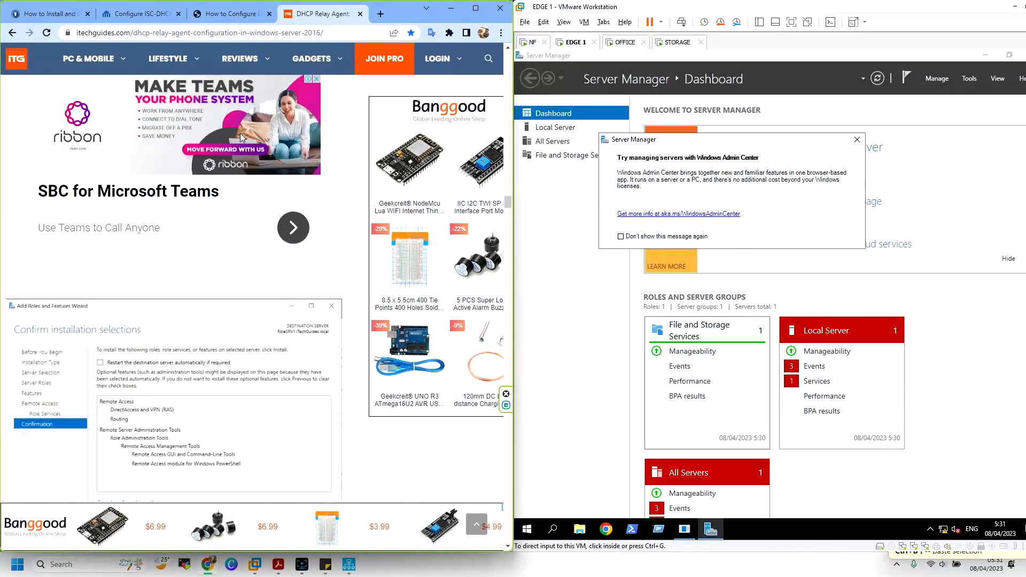
pyautogui.scroll(4, 242, 138)
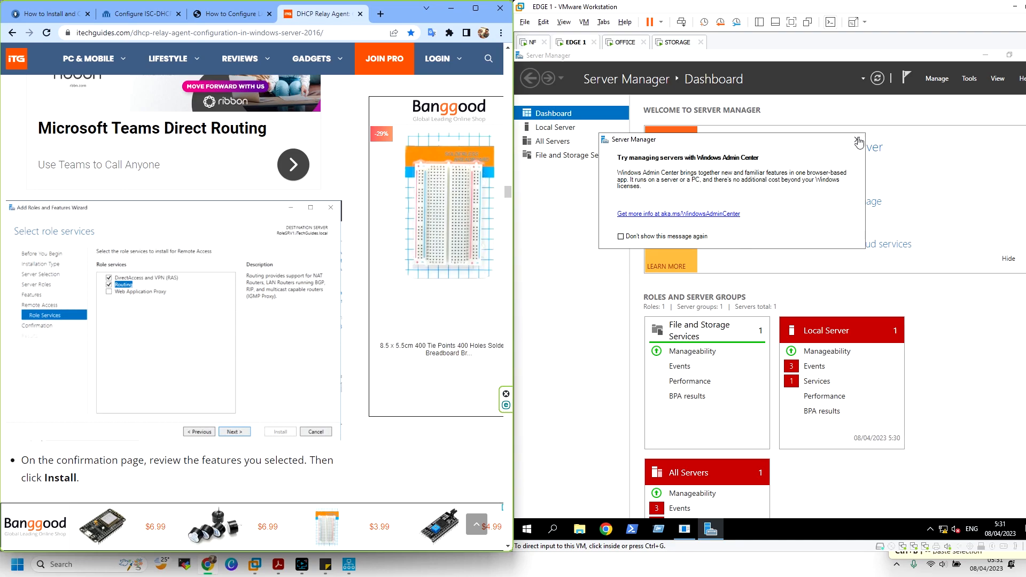
pyautogui.scroll(10, 194, 252)
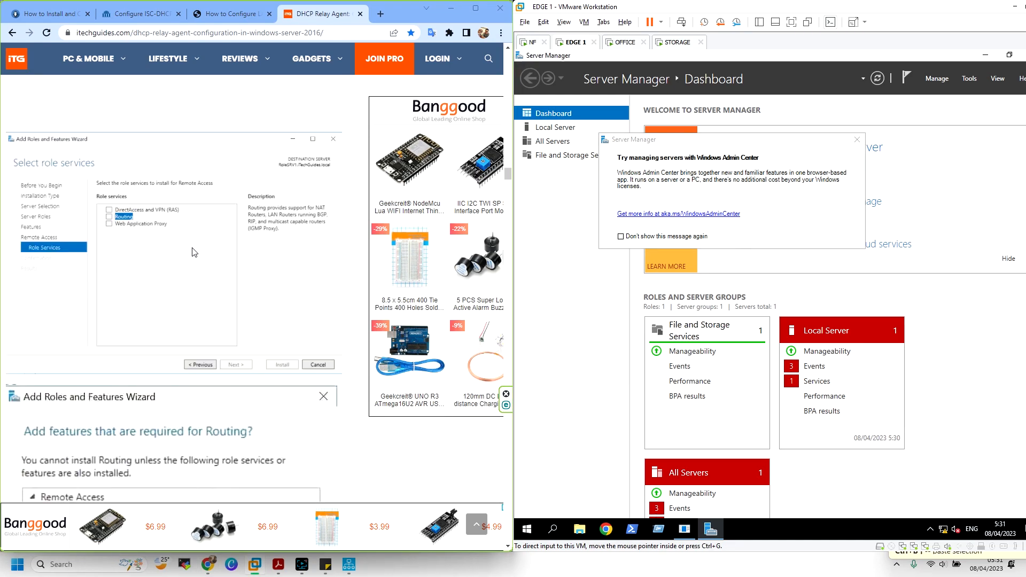
pyautogui.scroll(12, 194, 252)
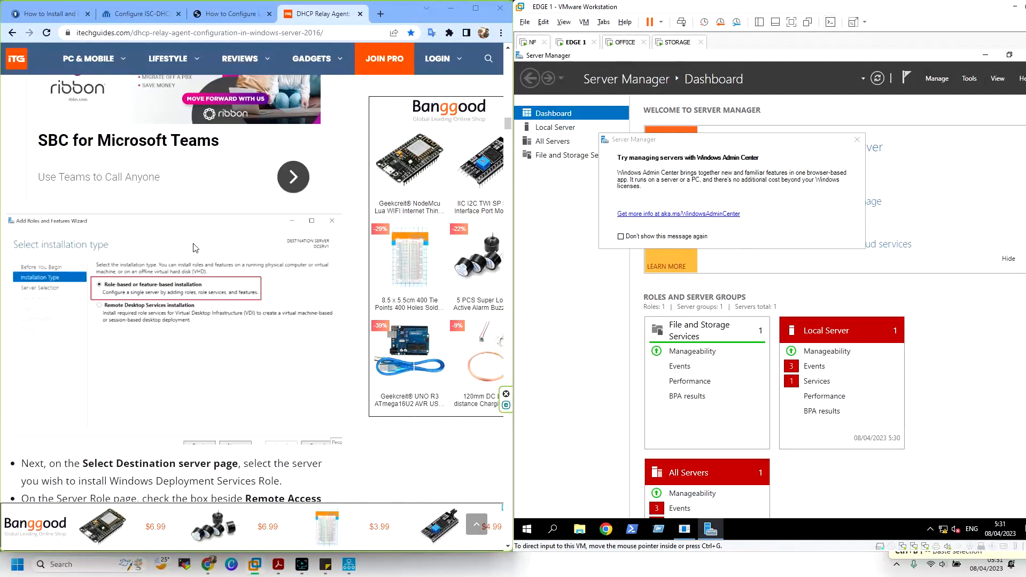
pyautogui.scroll(10, 194, 248)
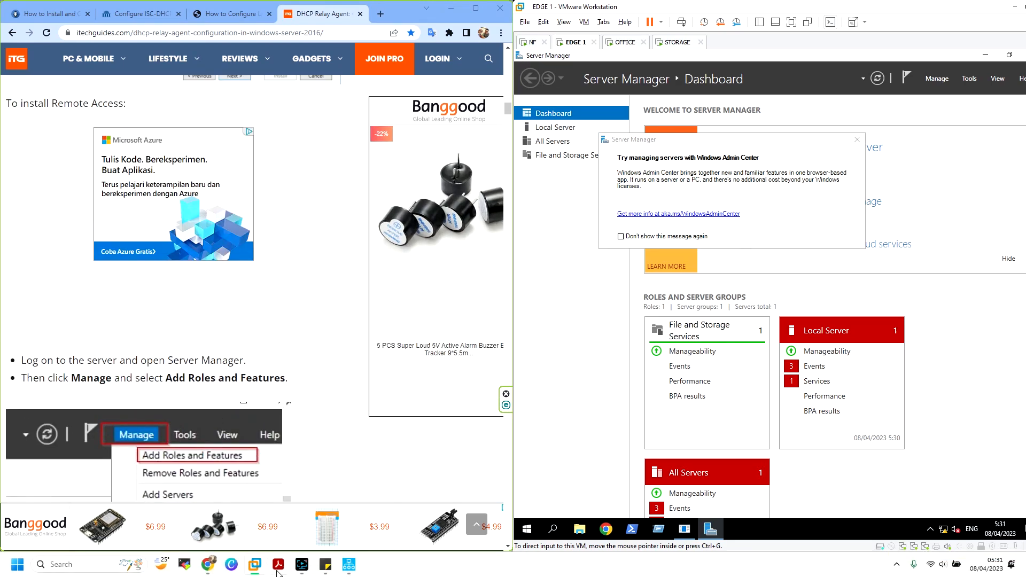
pyautogui.click(278, 565)
pyautogui.click(12, 115)
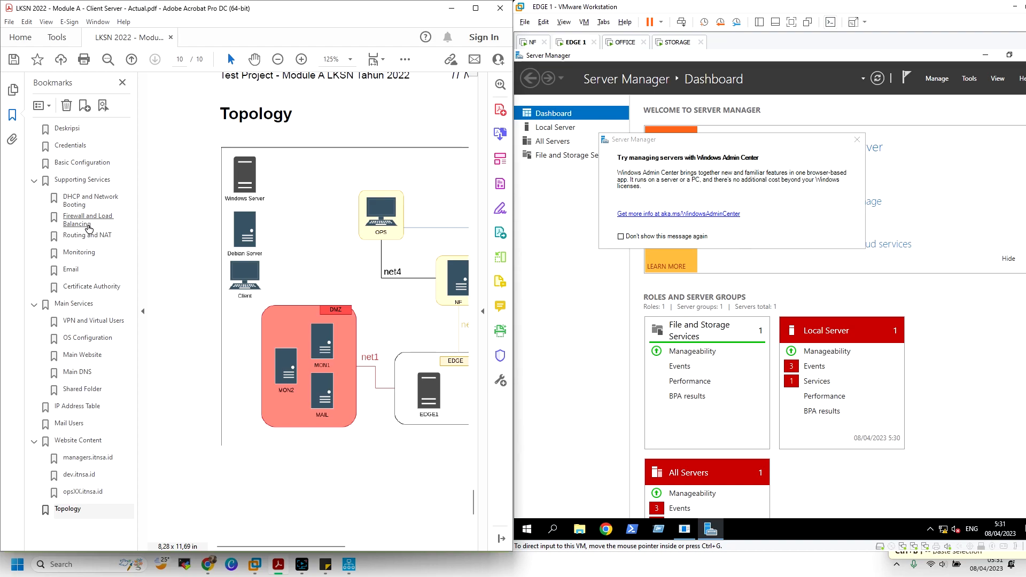
# Review the 'Enable routing in NF, EDGE1 and EDGE2' requirement, then return to the relay guide
pyautogui.click(80, 240)
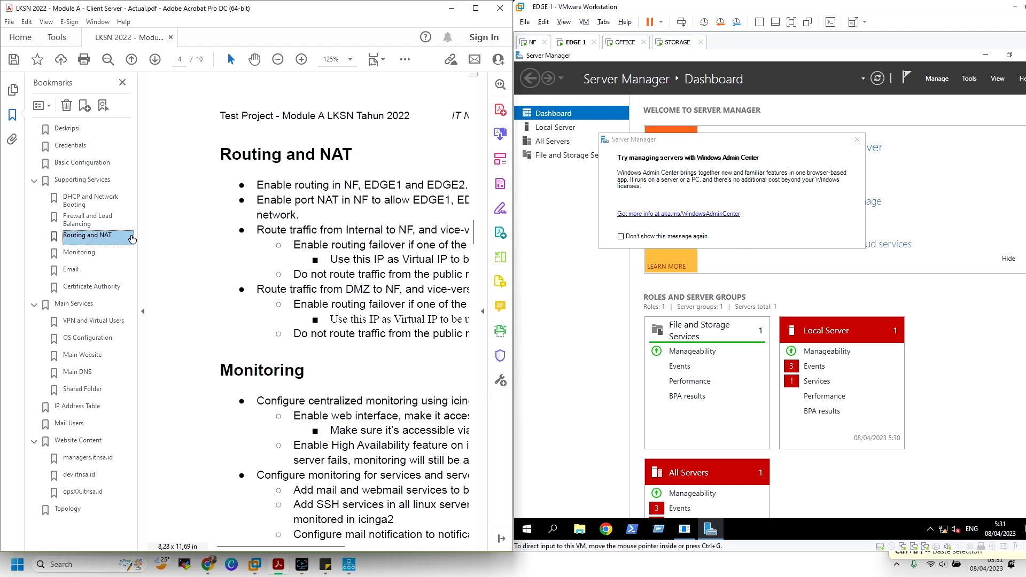
pyautogui.click(139, 240)
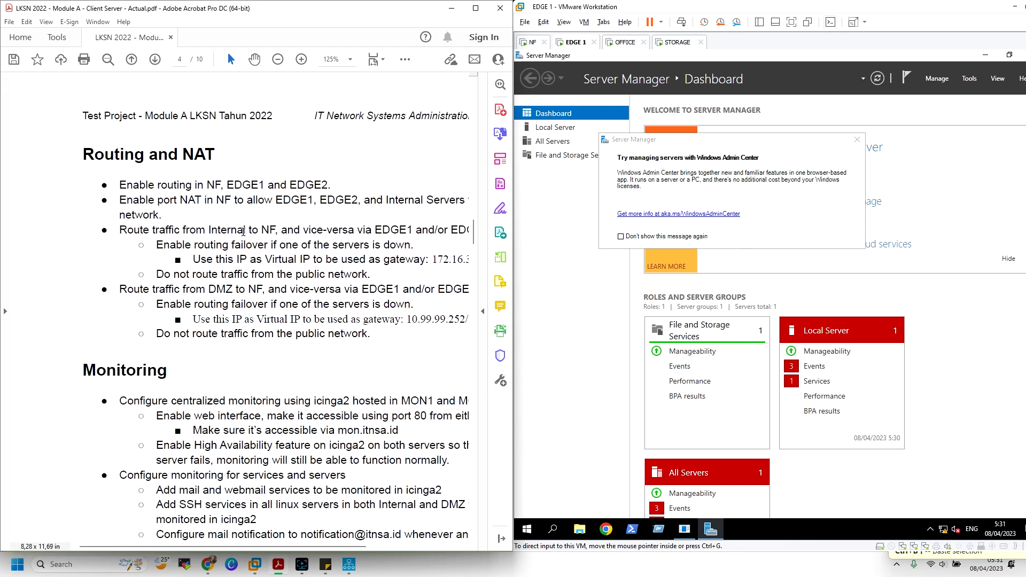
pyautogui.moveTo(121, 186); pyautogui.dragTo(298, 186)
pyautogui.hotkey('ctrl', 'z')
pyautogui.moveTo(119, 185); pyautogui.dragTo(328, 185)
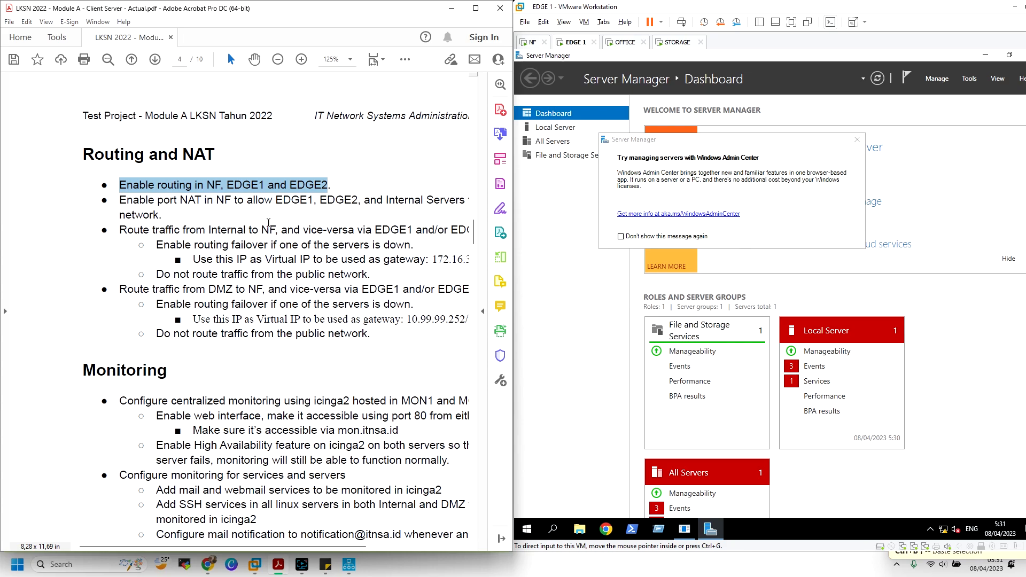
pyautogui.click(196, 198)
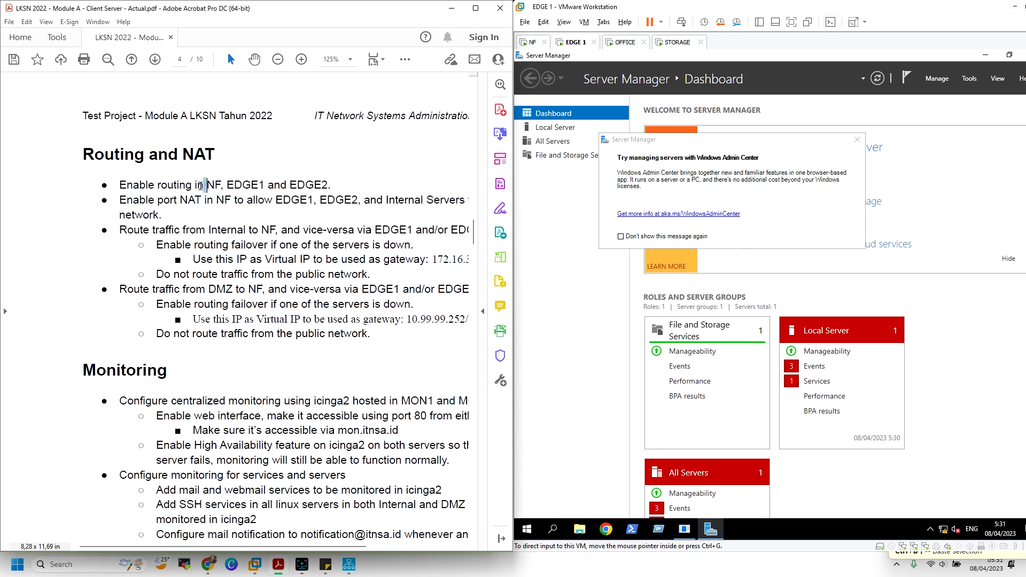
pyautogui.moveTo(207, 186); pyautogui.dragTo(178, 191)
pyautogui.click(238, 184)
pyautogui.moveTo(211, 566)
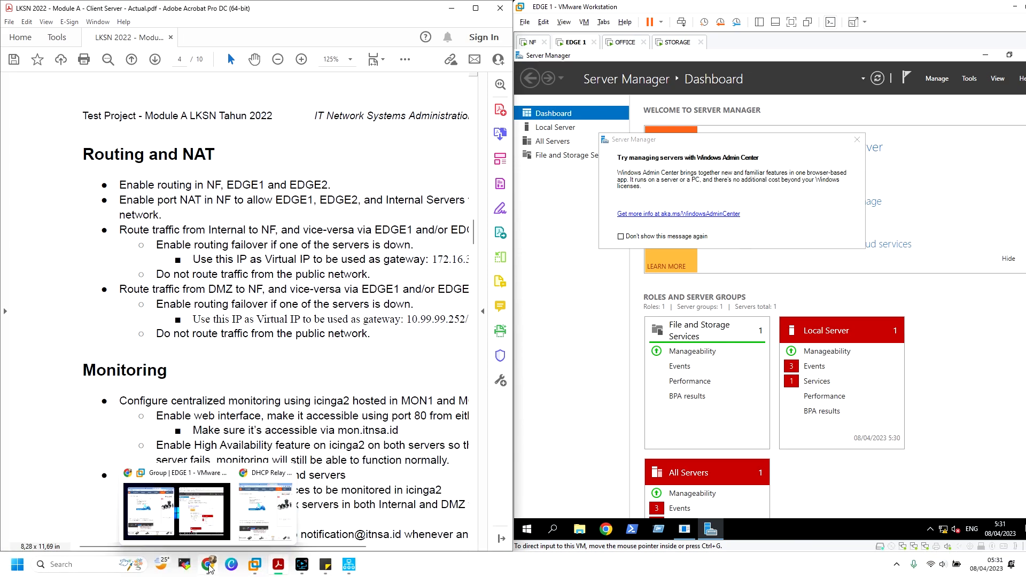
pyautogui.click(261, 513)
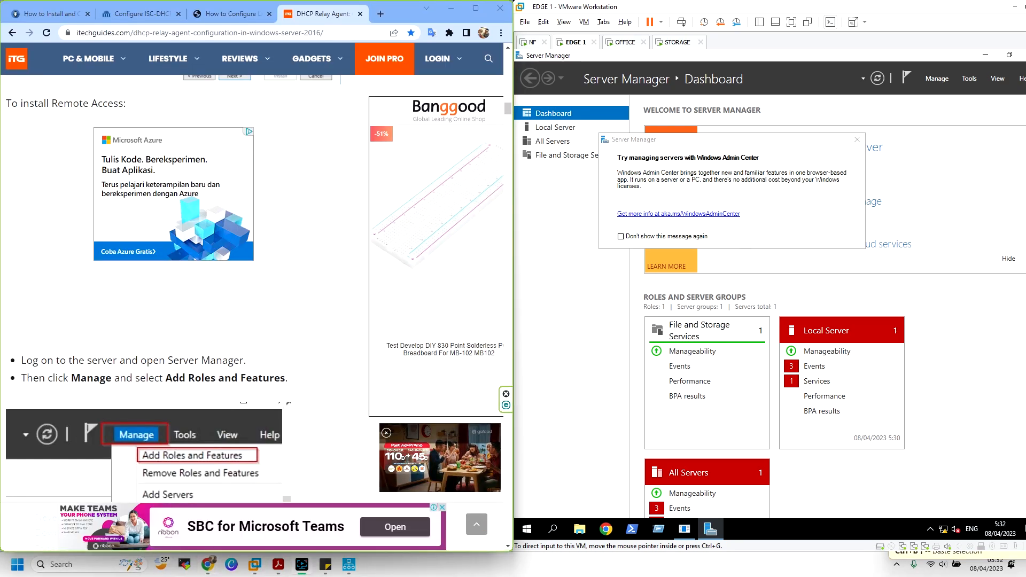
# Launch the Add Roles and Features Wizard from EDGE1 Server Manager's Manage menu
pyautogui.scroll(-1, 260, 215)
pyautogui.scroll(12, 260, 215)
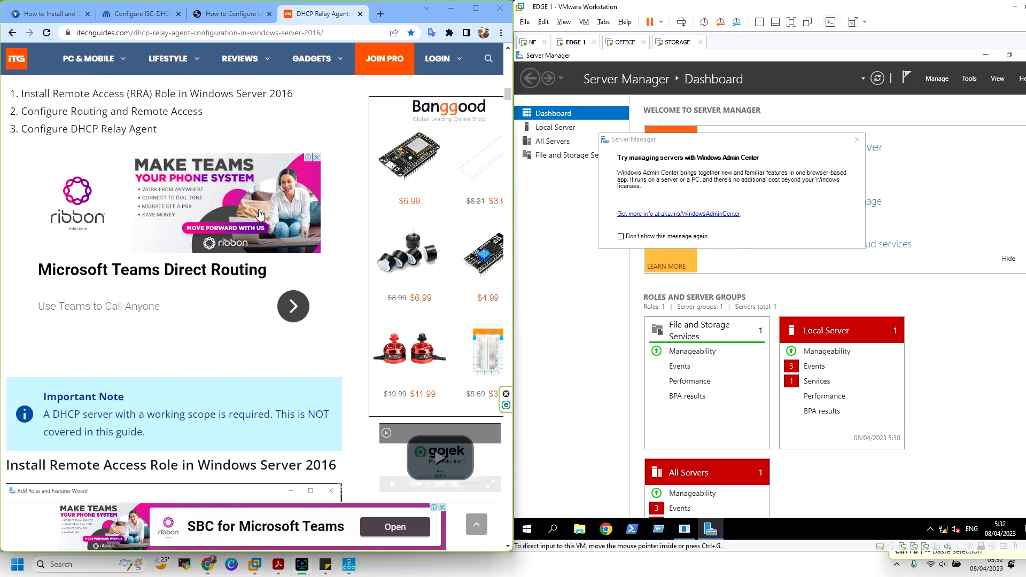
pyautogui.scroll(20, 260, 215)
pyautogui.scroll(-14, 262, 209)
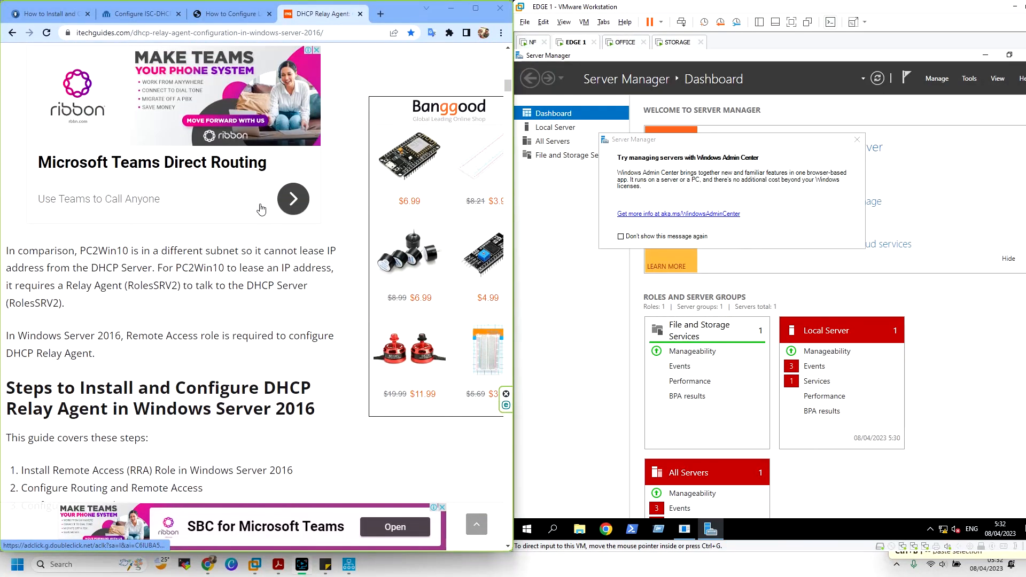
pyautogui.scroll(-6, 261, 209)
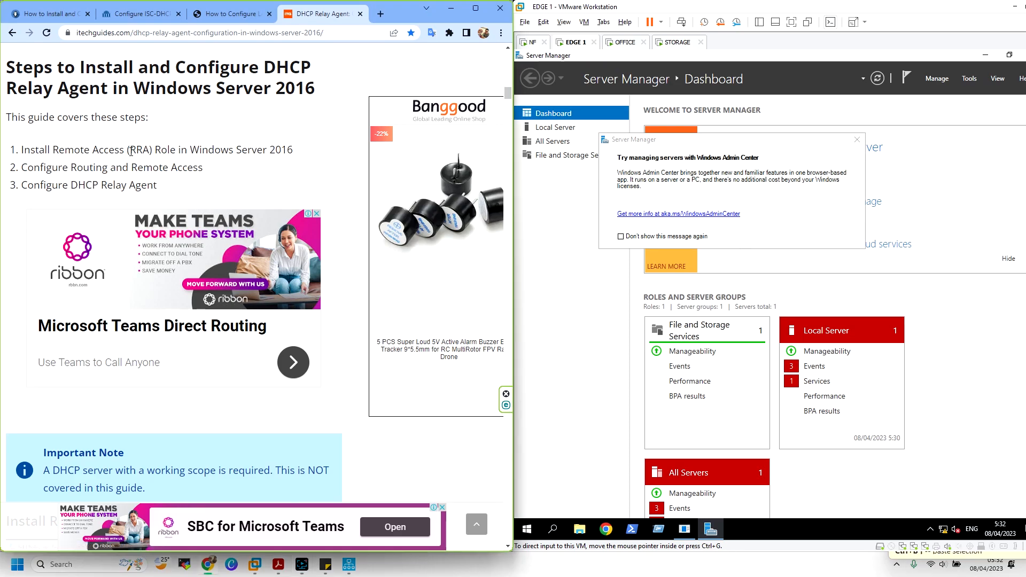
pyautogui.scroll(-6, 131, 152)
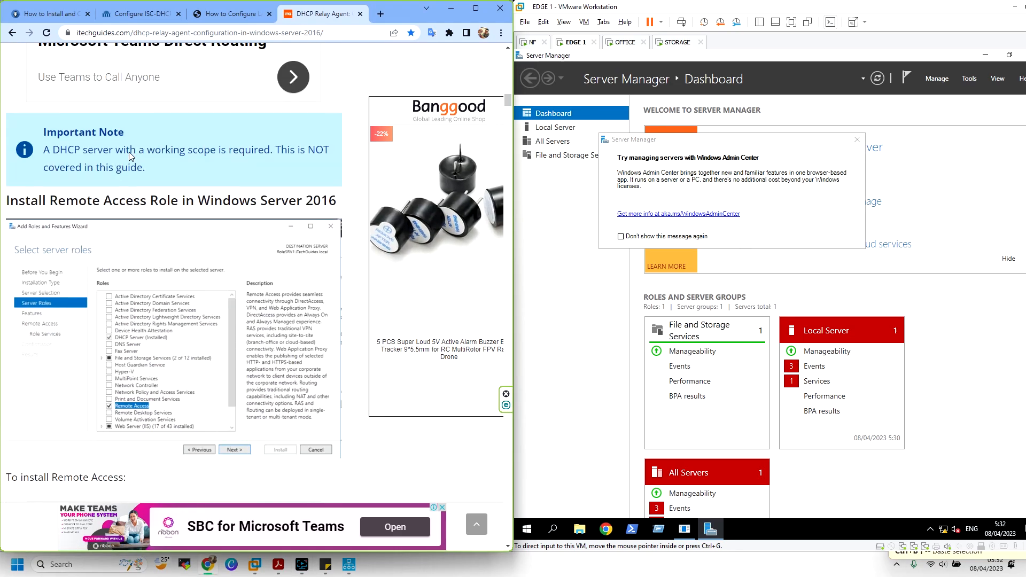
pyautogui.click(968, 79)
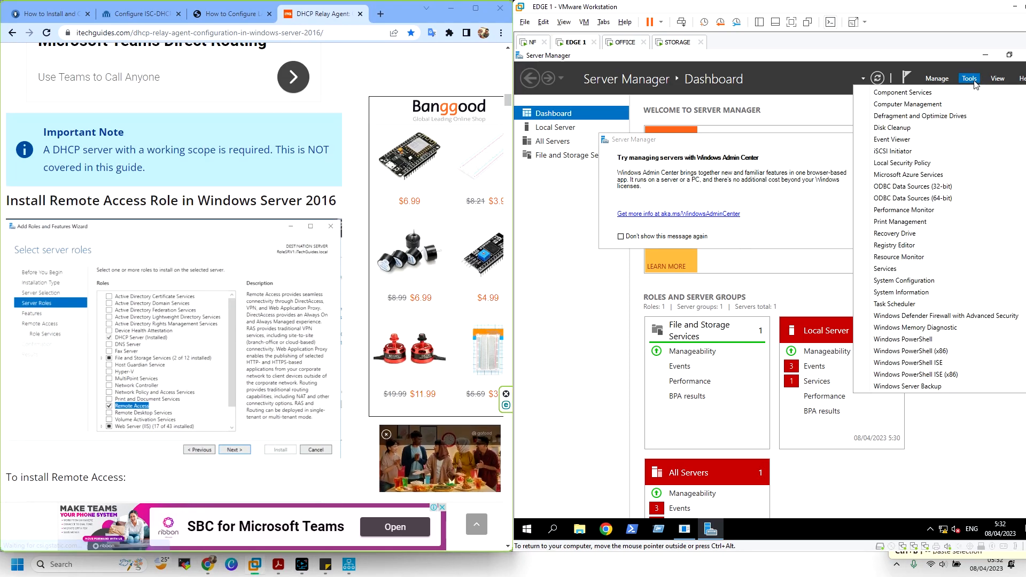
pyautogui.click(937, 78)
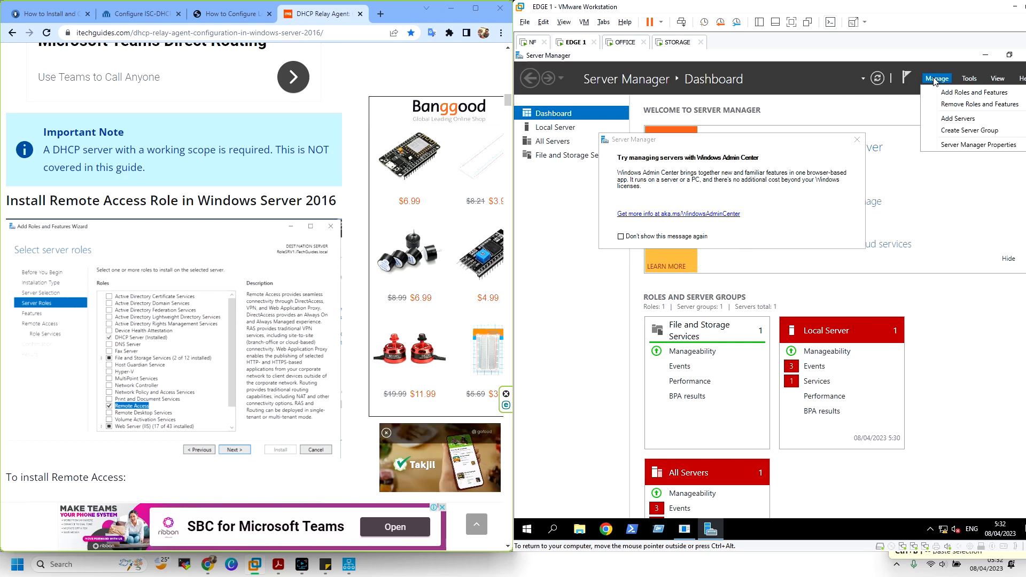
pyautogui.click(968, 92)
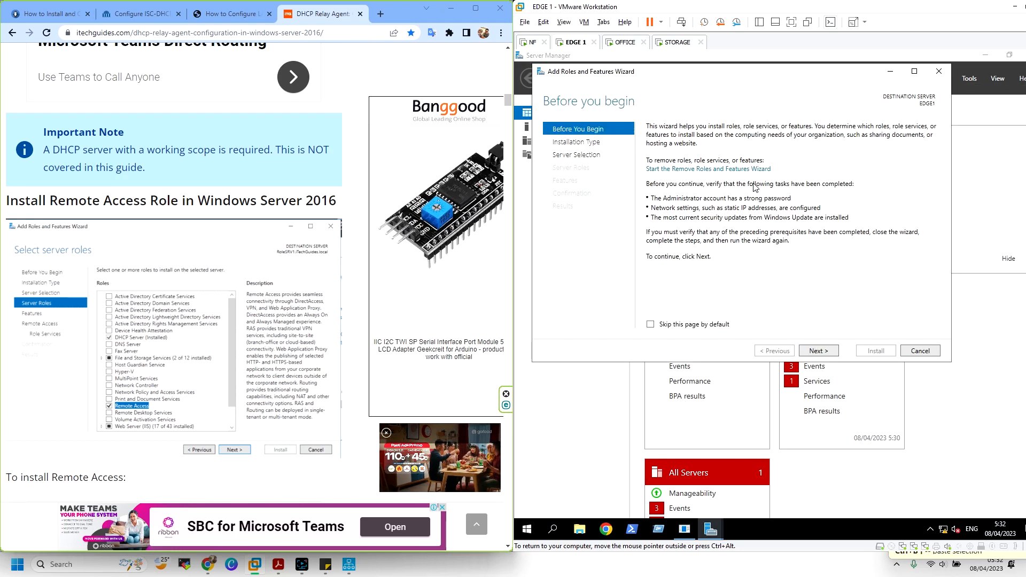
pyautogui.scroll(-4, 217, 244)
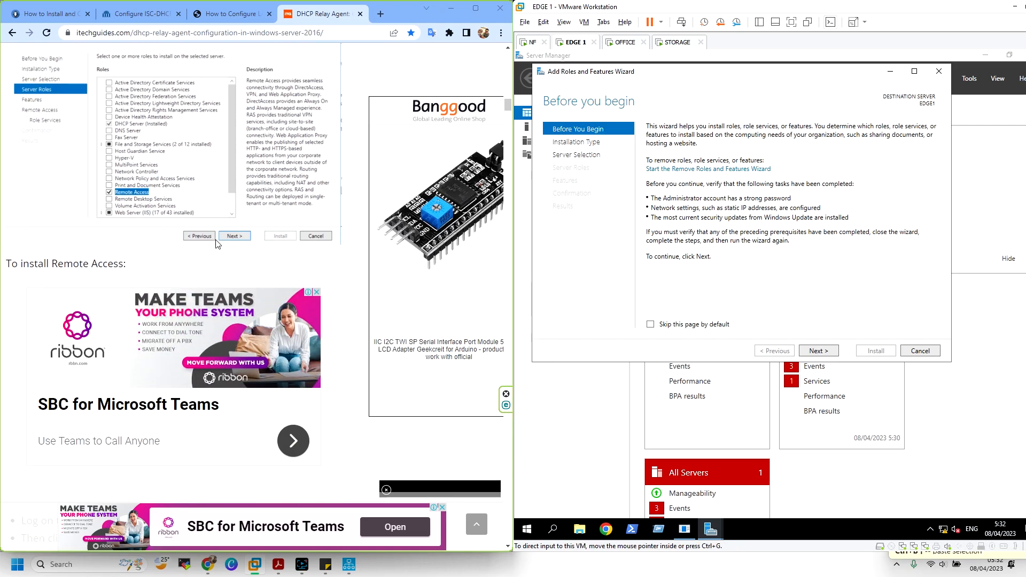
pyautogui.scroll(15, 218, 244)
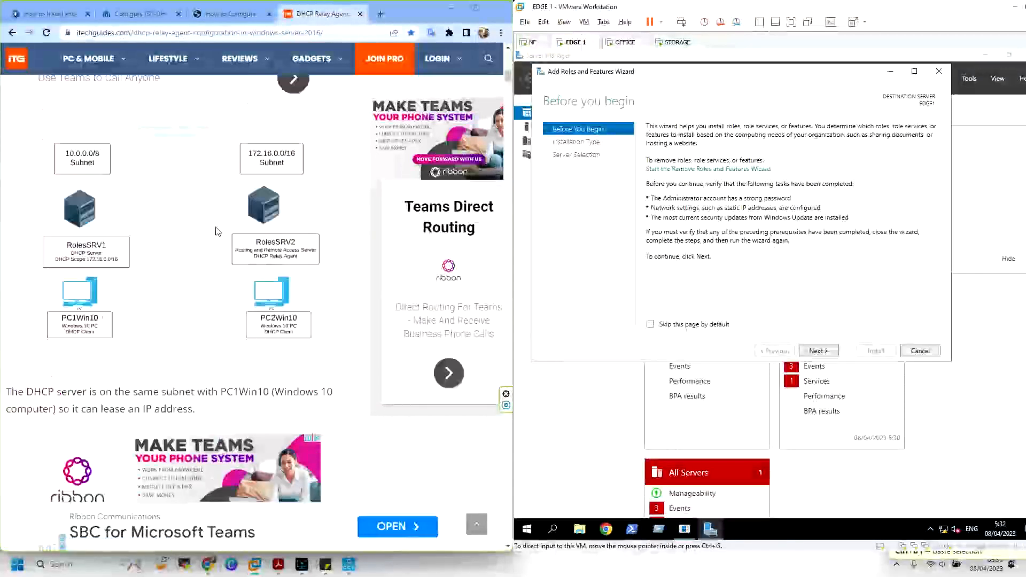
pyautogui.scroll(-12, 218, 231)
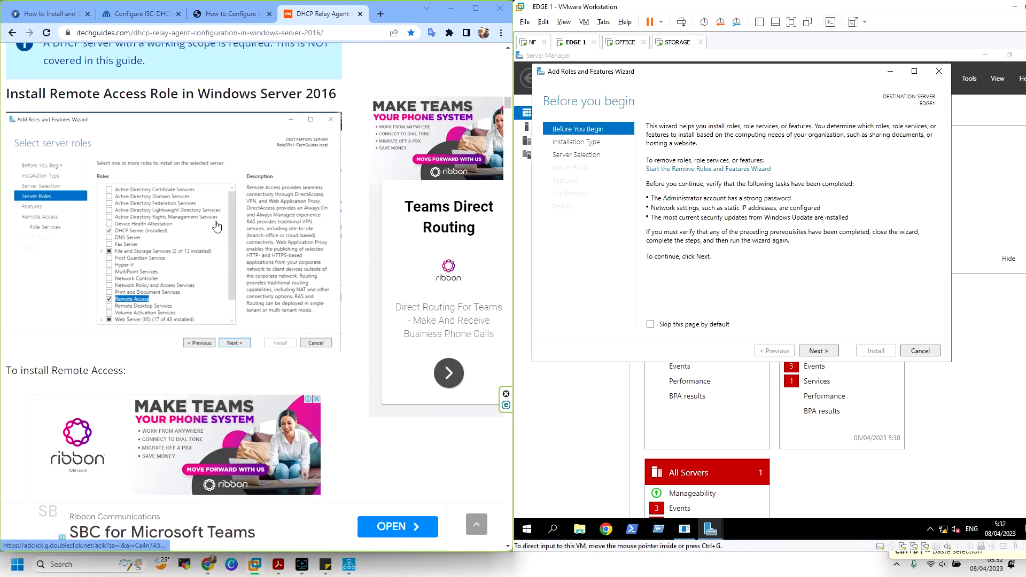
pyautogui.scroll(4, 216, 227)
pyautogui.scroll(-11, 216, 225)
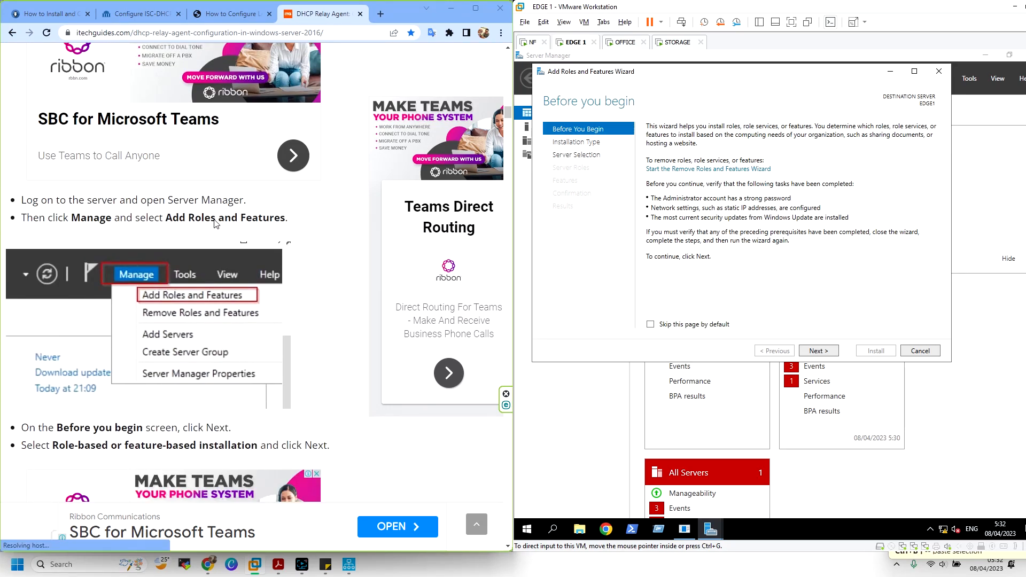
pyautogui.scroll(-10, 215, 224)
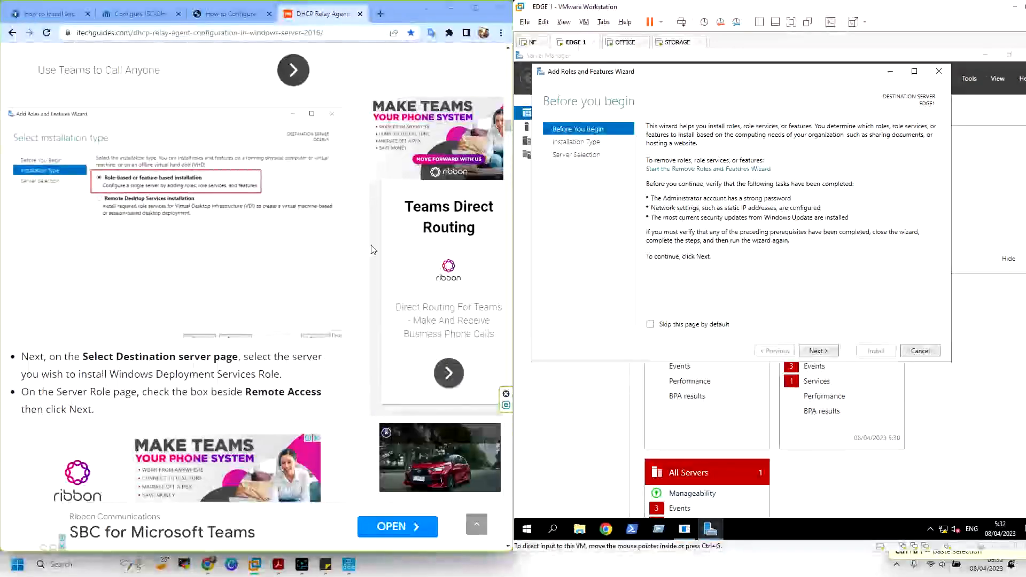
# Keep role-based installation on EDGE1 and tick the Remote Access server role
pyautogui.click(826, 353)
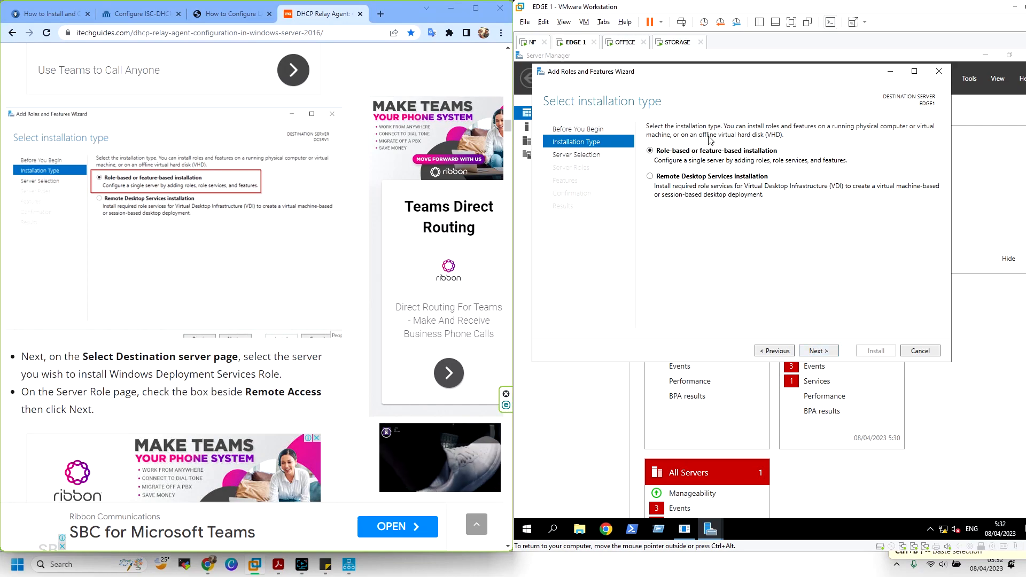
pyautogui.click(820, 353)
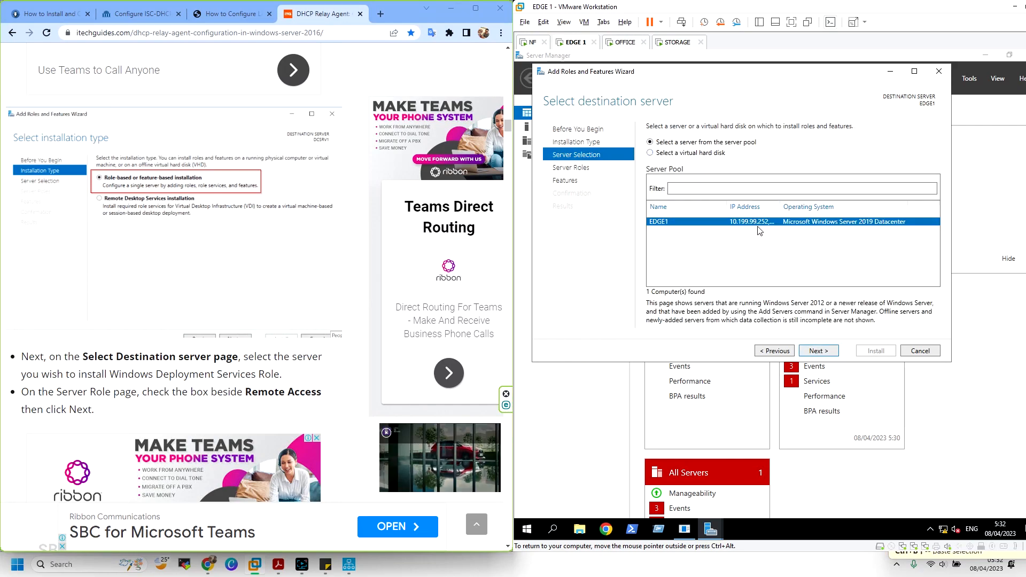
pyautogui.click(826, 354)
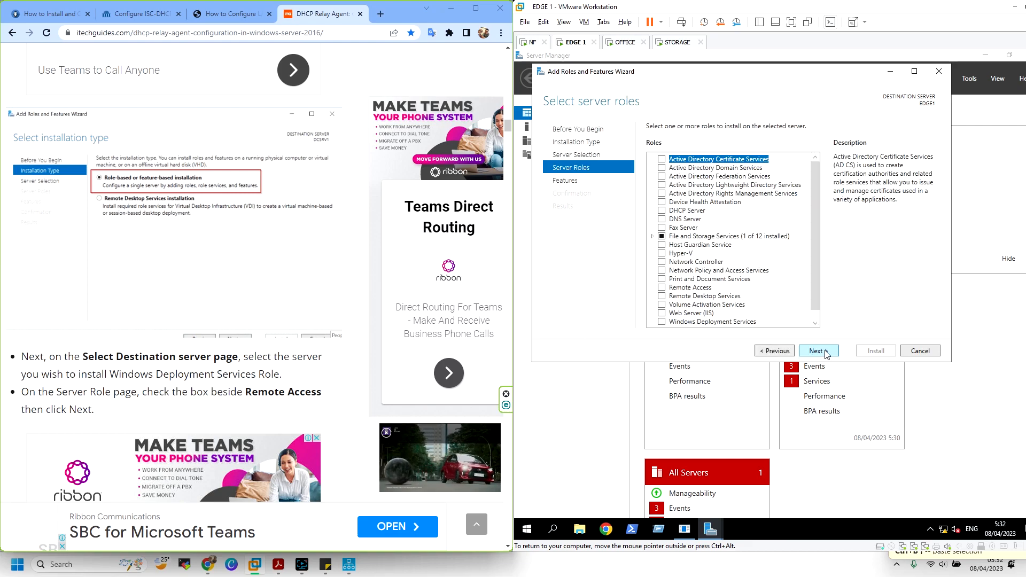
pyautogui.click(663, 288)
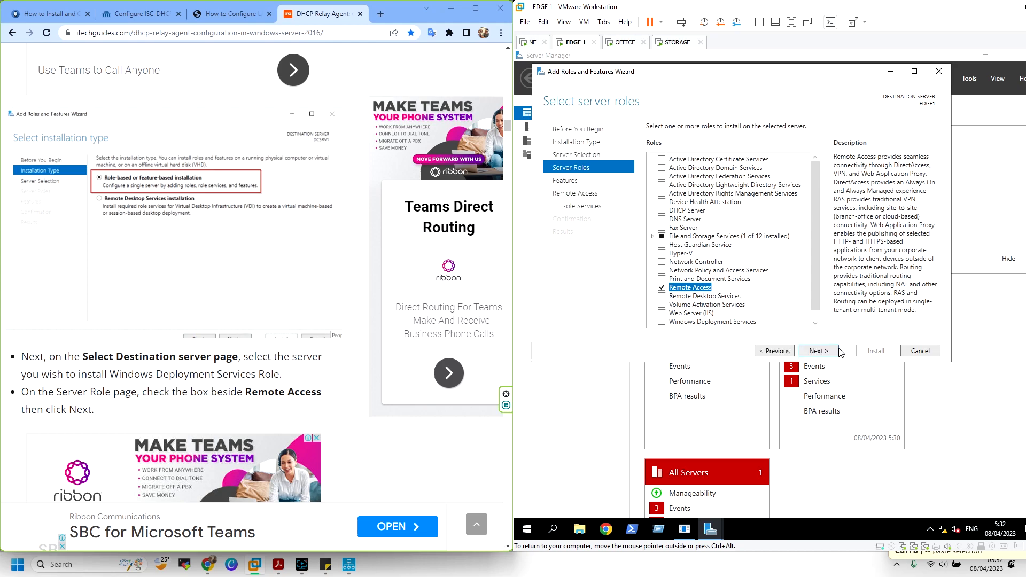
pyautogui.click(818, 351)
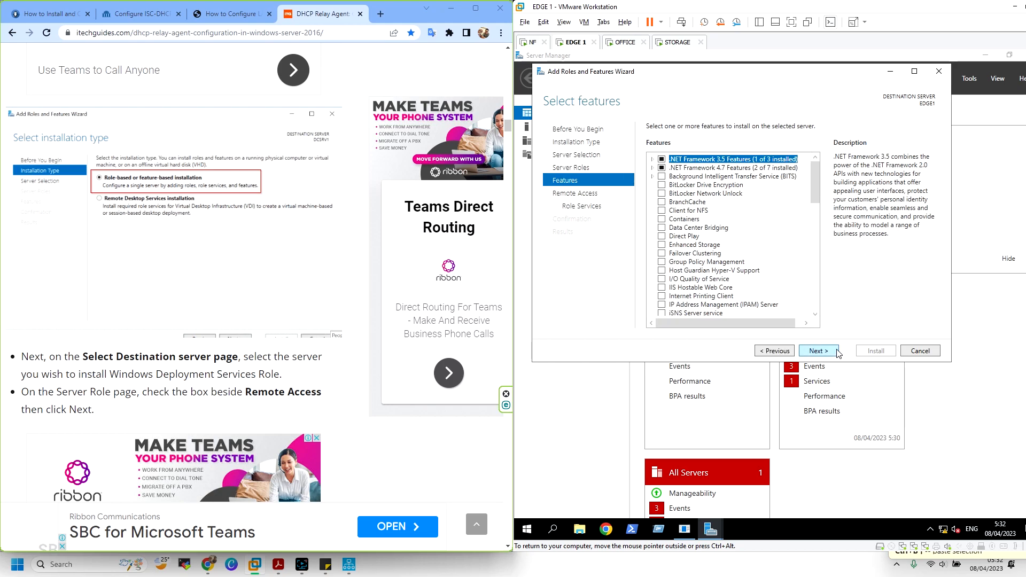
# Add the Routing role service with its required features and continue past the Web Server pages
pyautogui.scroll(-8, 176, 247)
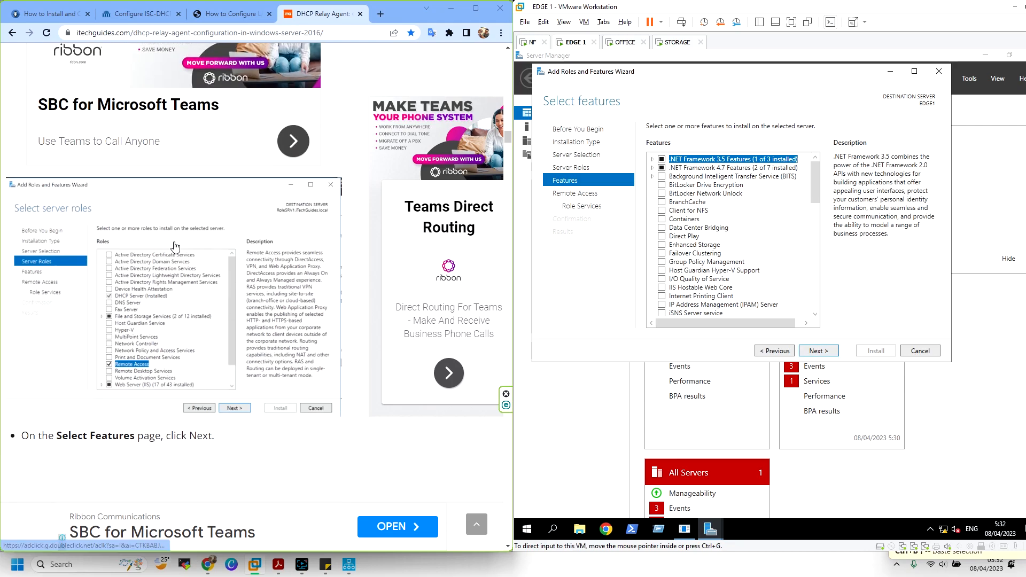
pyautogui.scroll(-8, 176, 247)
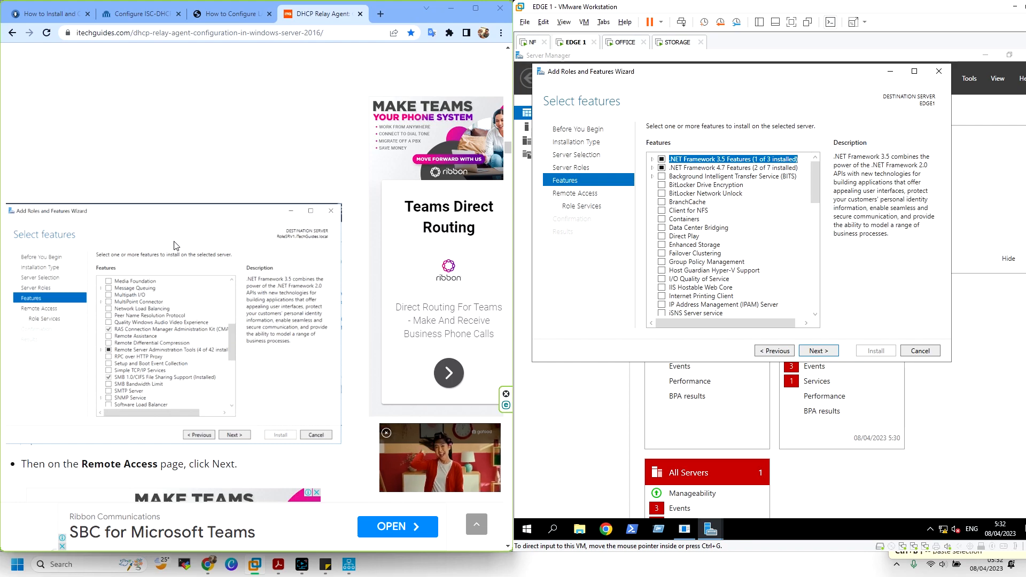
pyautogui.scroll(-9, 767, 239)
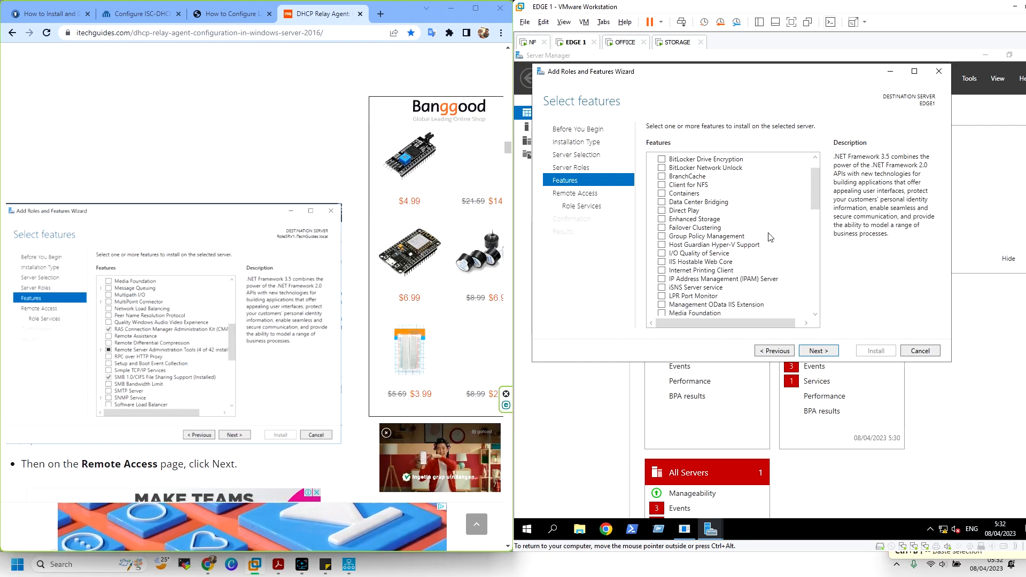
pyautogui.scroll(-8, 772, 236)
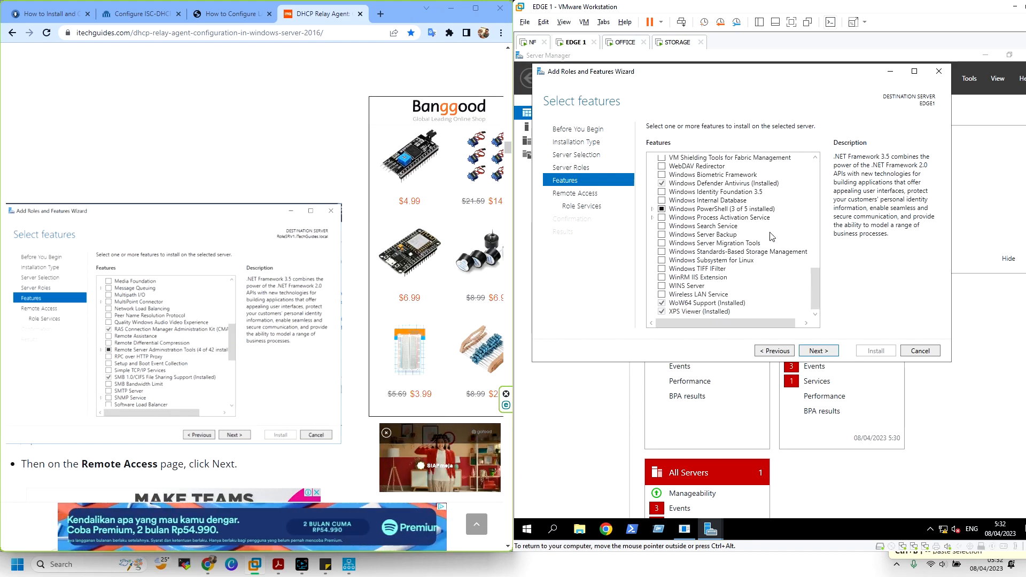
pyautogui.click(829, 350)
pyautogui.click(829, 350)
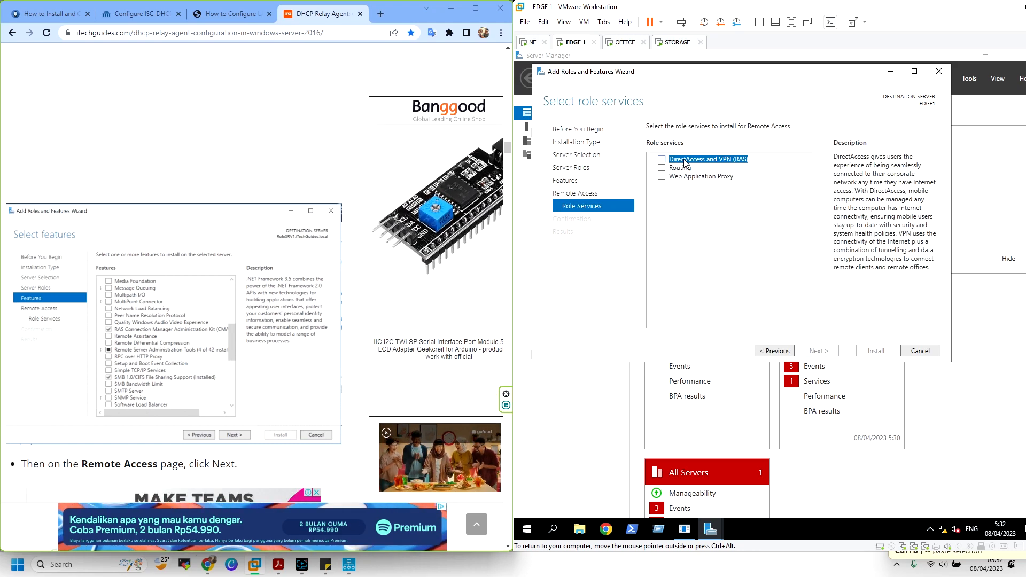
pyautogui.click(663, 170)
pyautogui.click(789, 298)
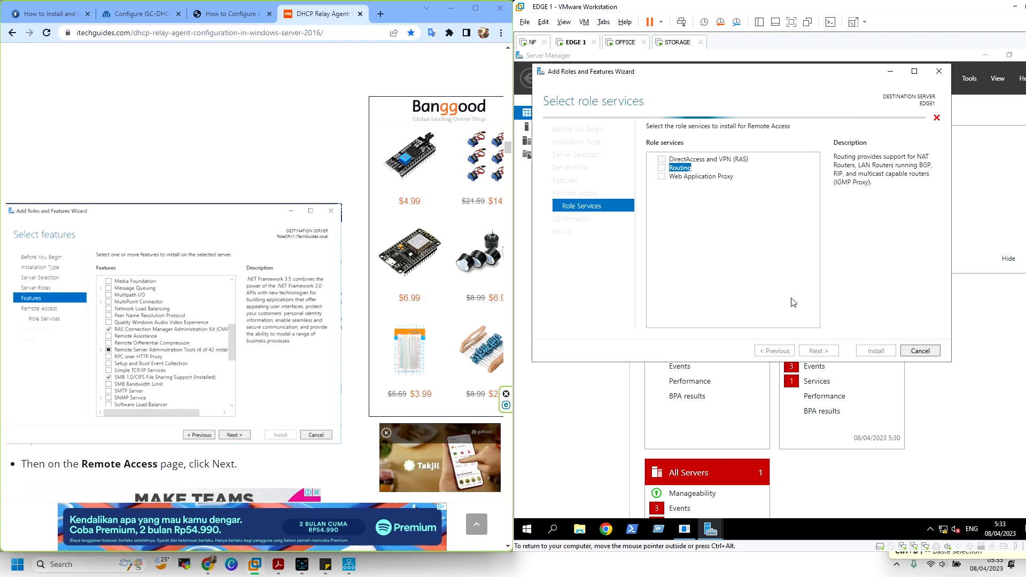
pyautogui.click(826, 353)
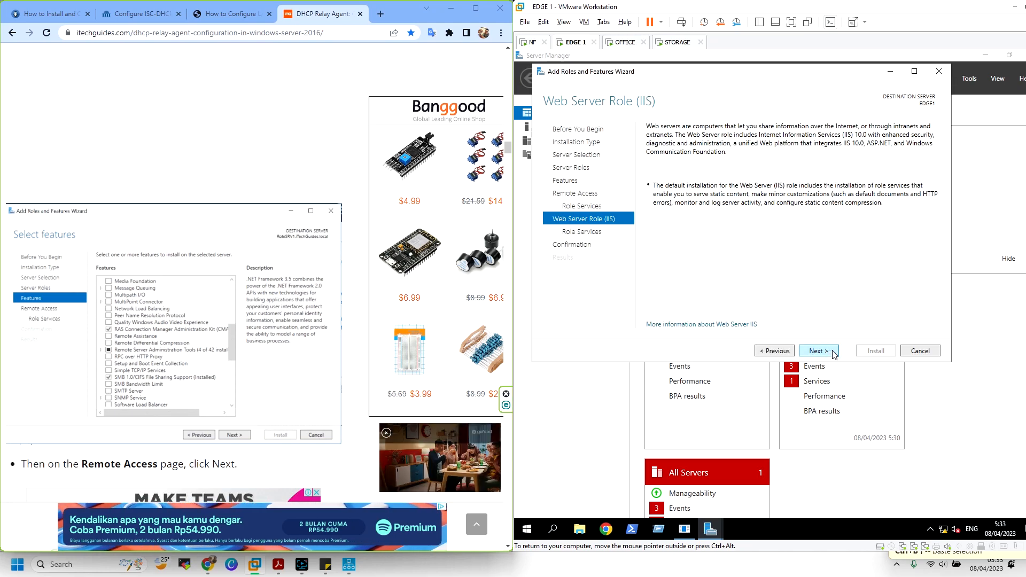
pyautogui.click(832, 353)
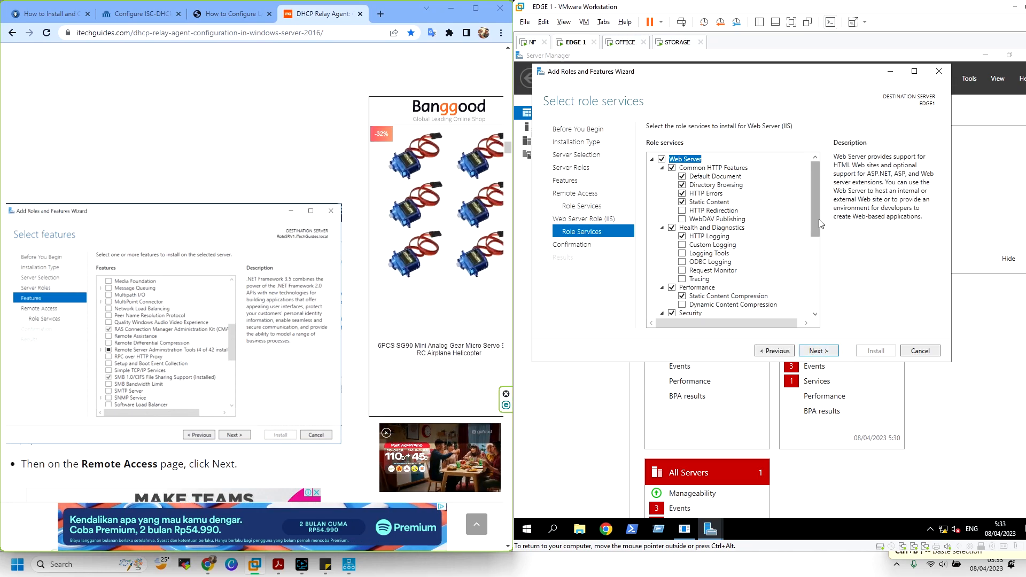
pyautogui.moveTo(819, 220); pyautogui.dragTo(821, 255)
# Allow automatic restarts, begin EDGE1's Remote Access install, and show the virtual machine library
pyautogui.click(837, 356)
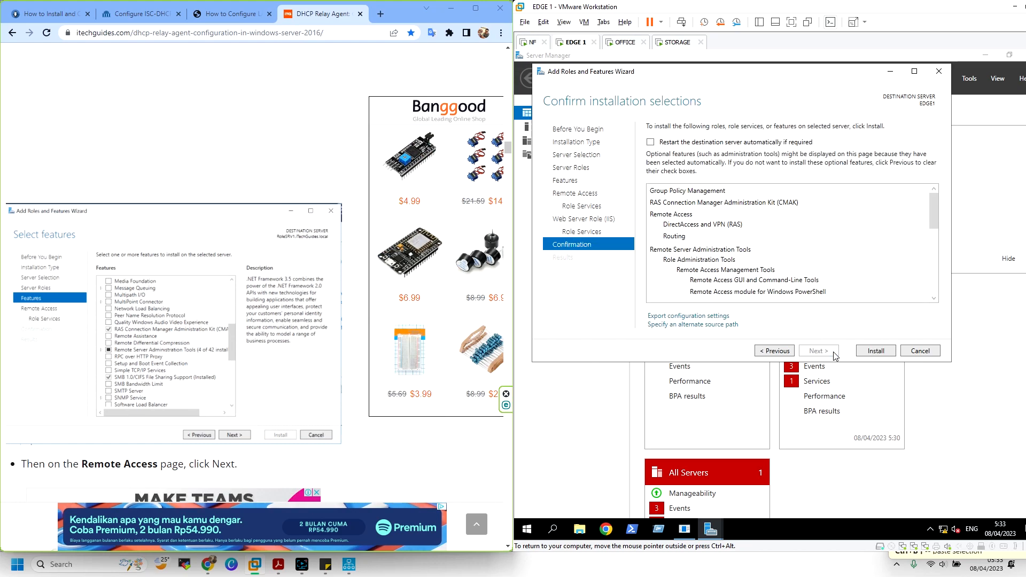
pyautogui.click(738, 142)
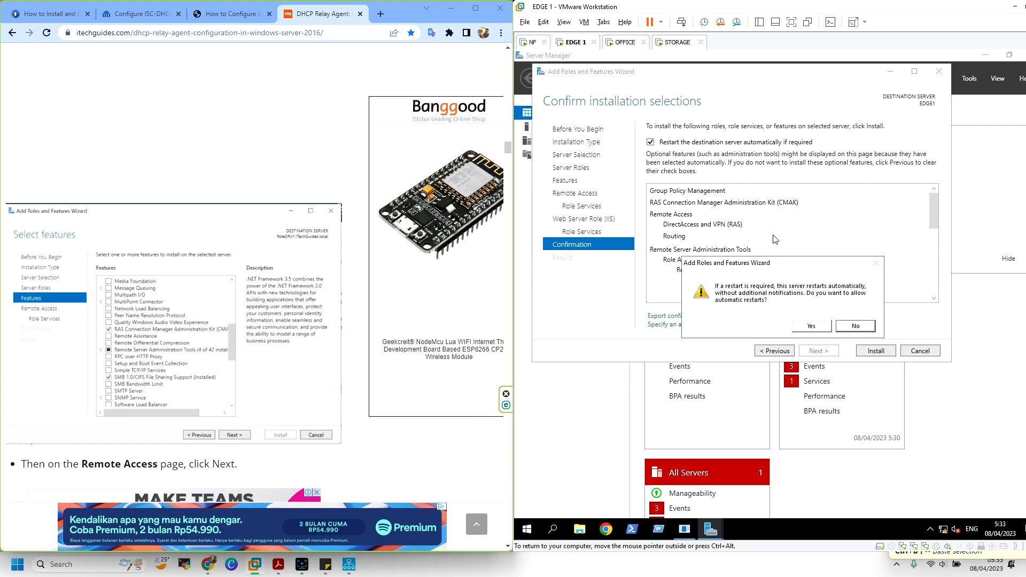
pyautogui.click(829, 326)
pyautogui.click(875, 350)
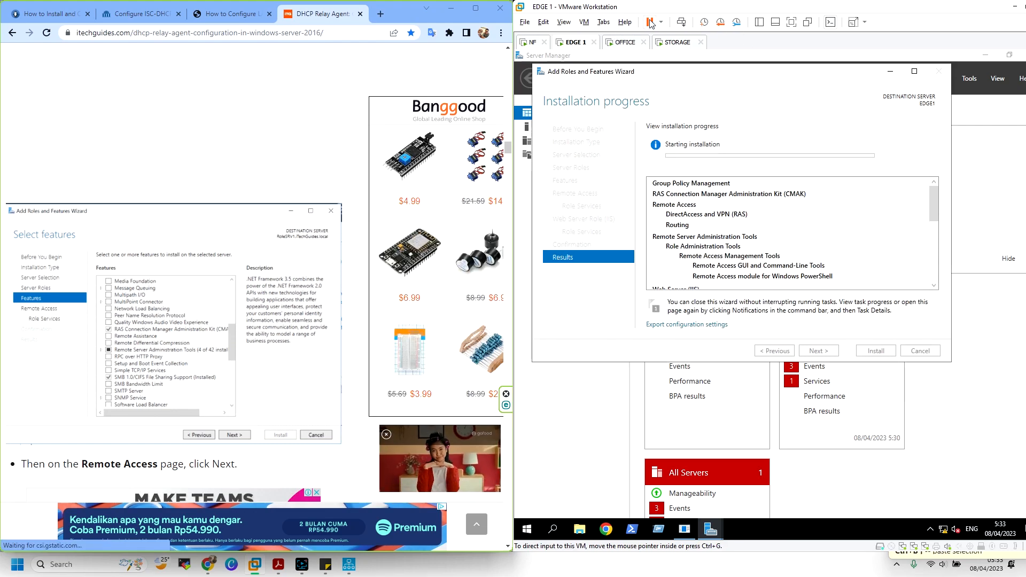
pyautogui.click(759, 23)
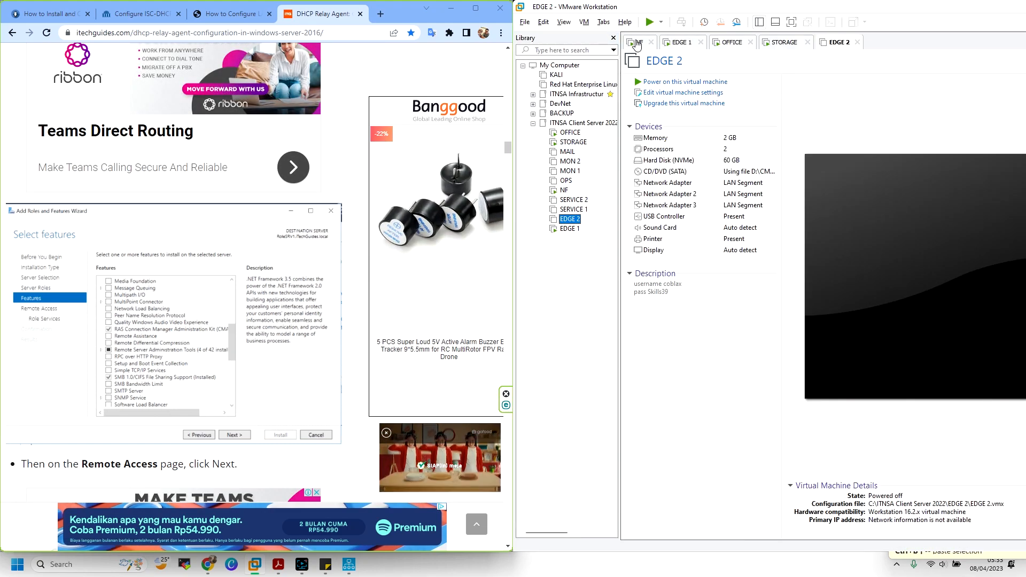
# Power on EDGE 2, then bring the VMware window showing EDGE 1 back up maximized
pyautogui.click(648, 22)
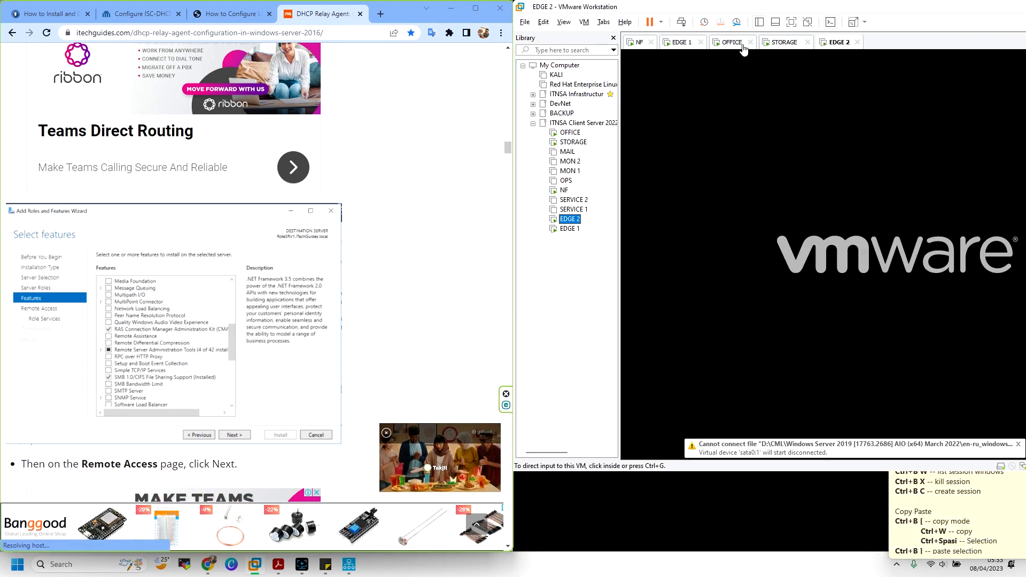
pyautogui.click(686, 43)
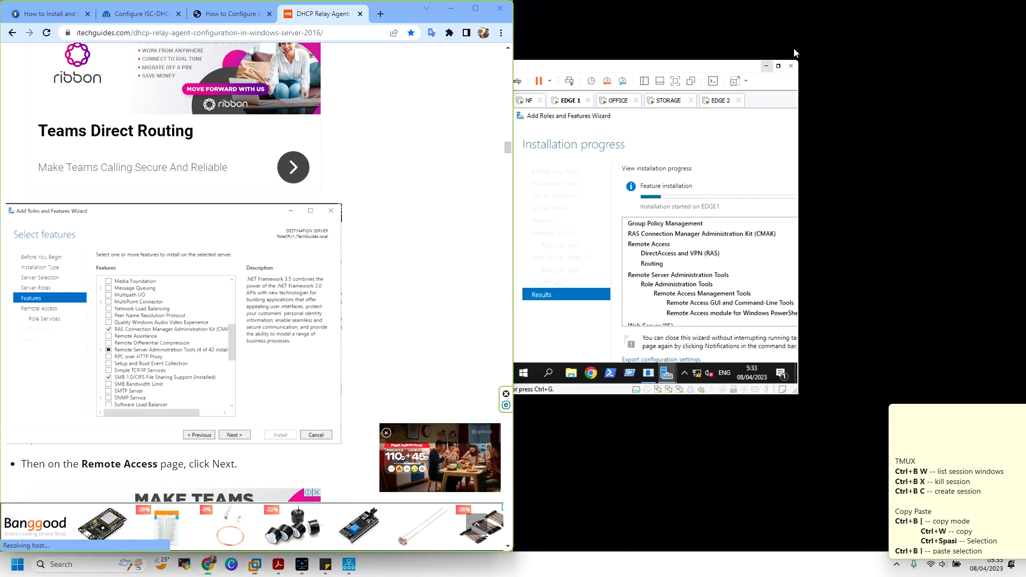
pyautogui.click(766, 66)
pyautogui.moveTo(261, 565)
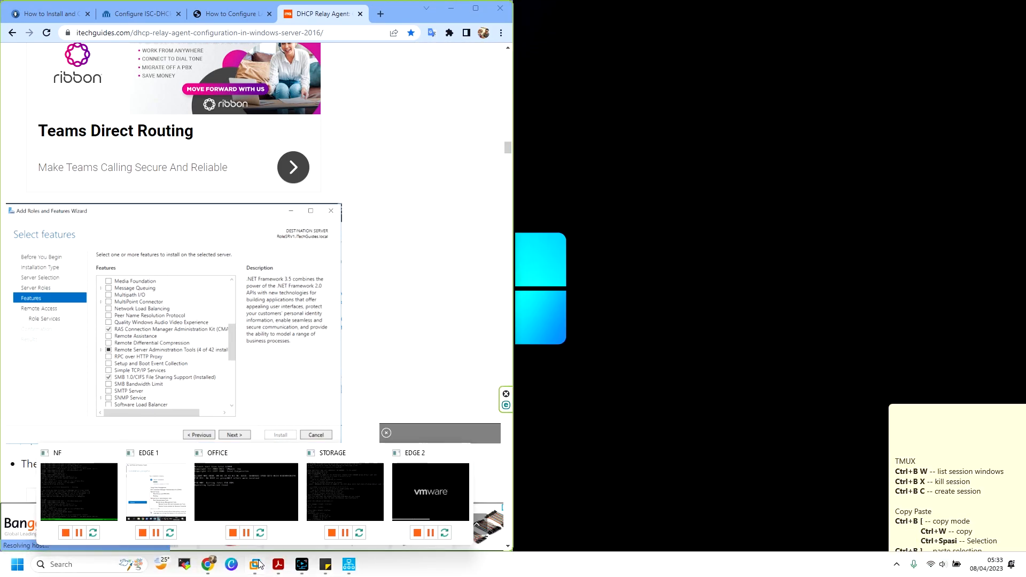
pyautogui.click(173, 495)
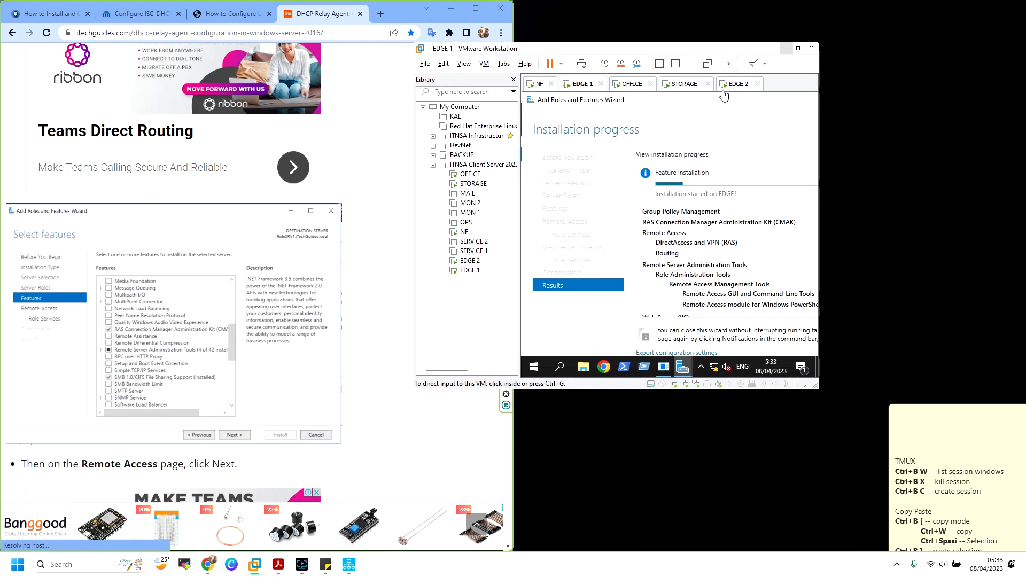
pyautogui.click(800, 49)
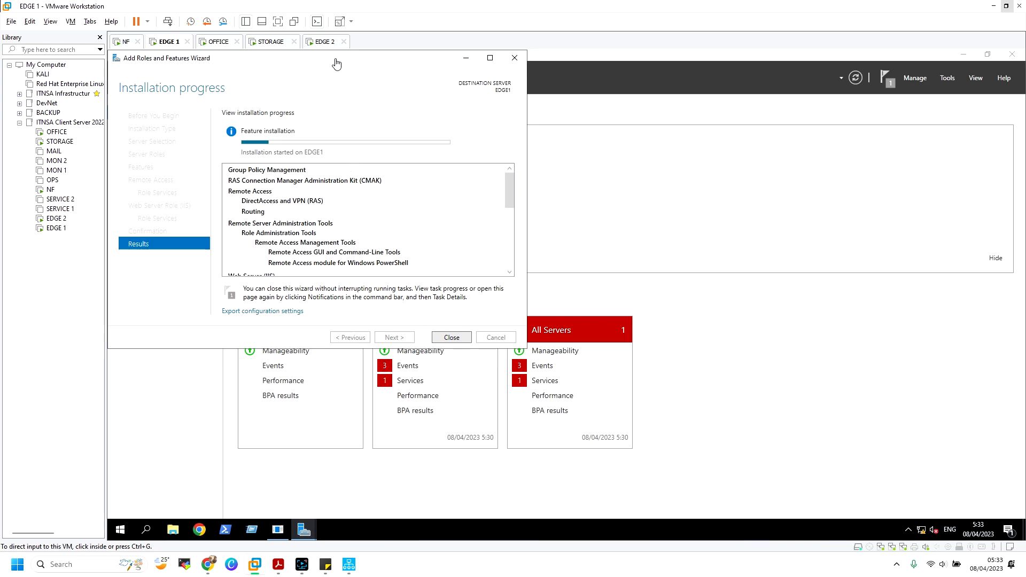
# Snap VMware to the right half with the library hidden, and view EDGE 2
pyautogui.moveTo(467, 9); pyautogui.dragTo(1025, 180)
pyautogui.click(614, 38)
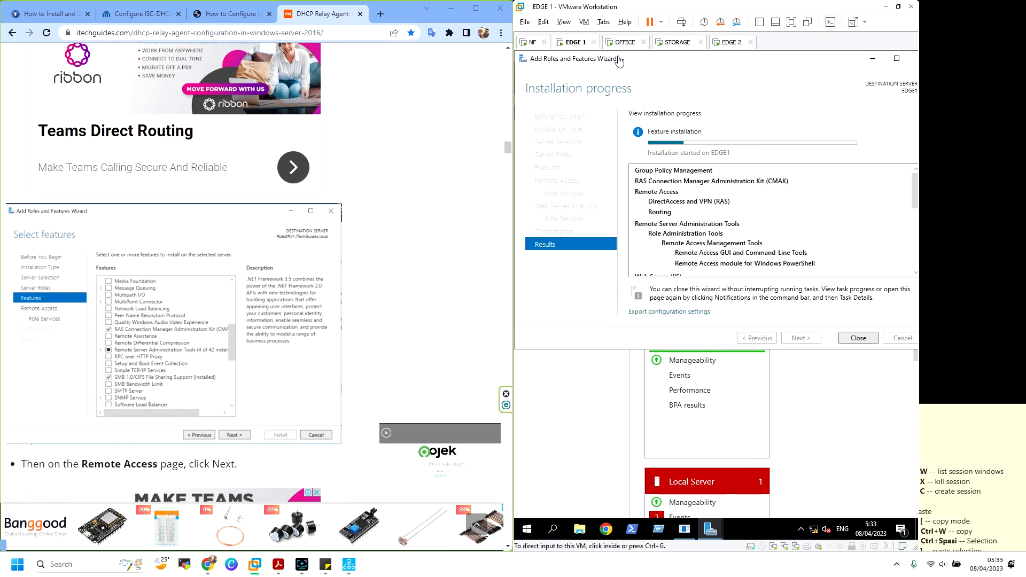
pyautogui.moveTo(850, 8); pyautogui.dragTo(1025, 212)
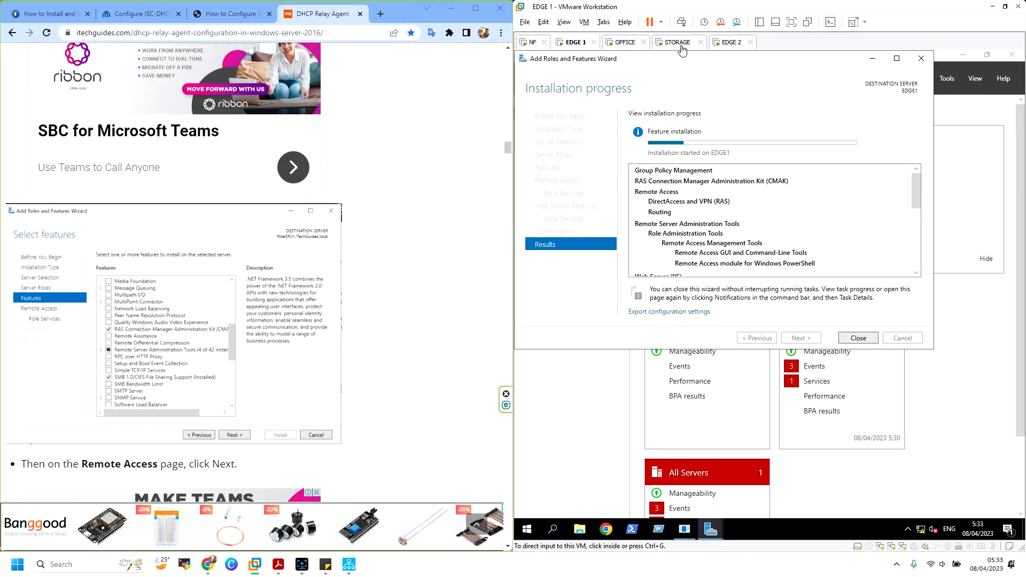
pyautogui.scroll(-8, 505, 157)
pyautogui.moveTo(513, 157); pyautogui.dragTo(467, 157)
pyautogui.scroll(5, 155, 241)
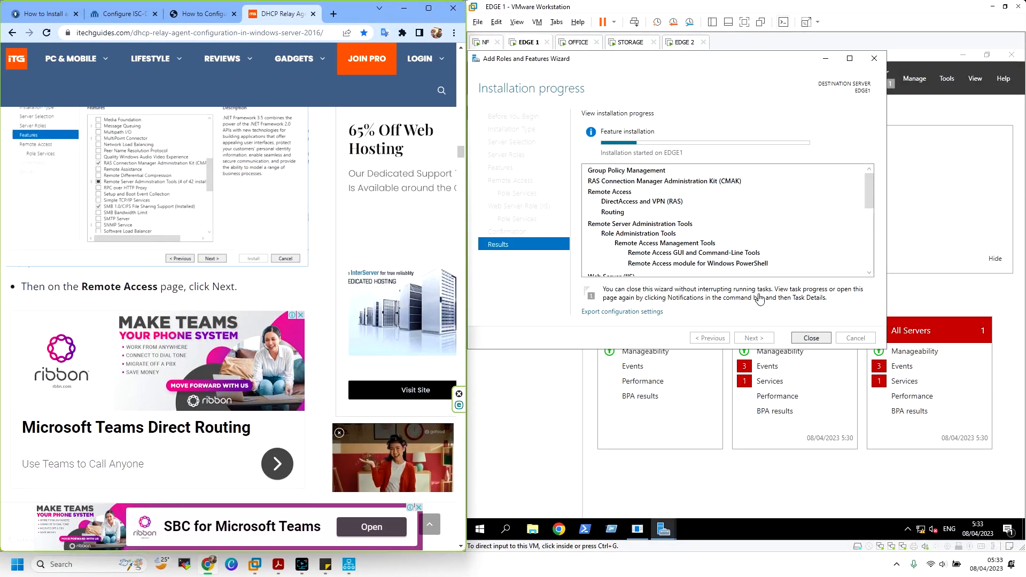
pyautogui.click(680, 43)
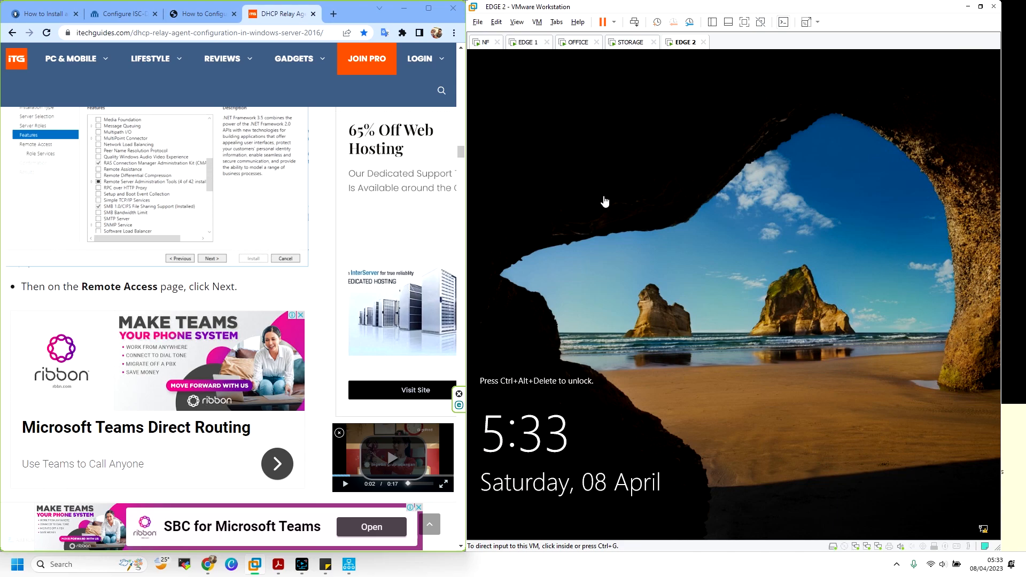
# Send Ctrl+Alt+Del to EDGE 2, sign in as Administrator, and cancel the Shutdown Event Tracker
pyautogui.click(639, 23)
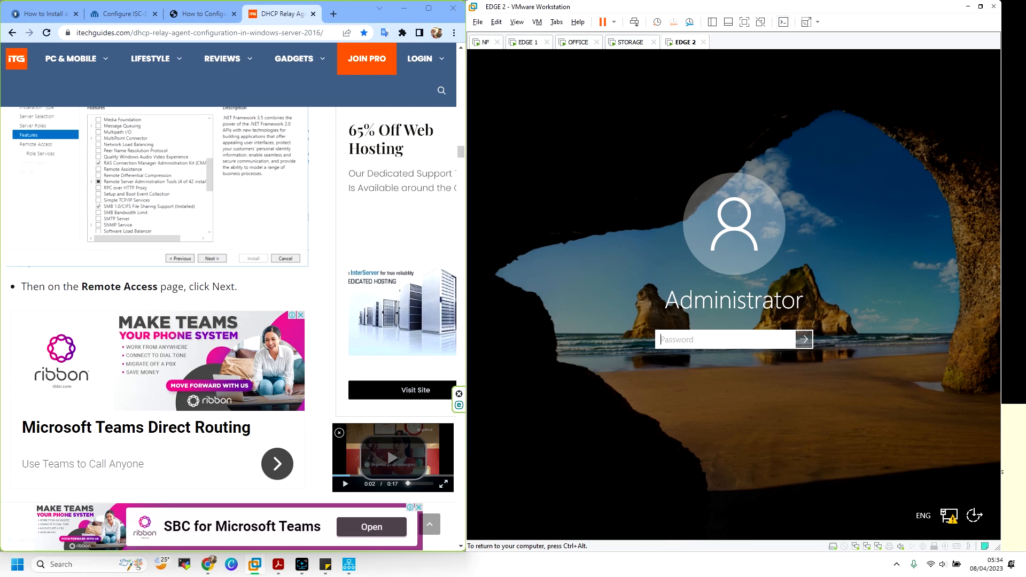
pyautogui.press('Return')
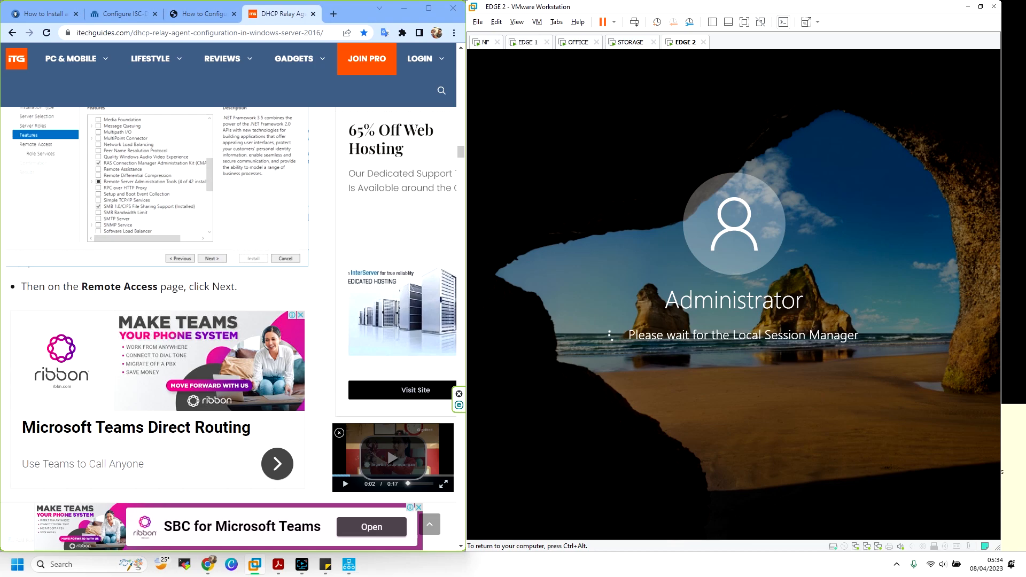
pyautogui.moveTo(891, 5); pyautogui.dragTo(1025, 115)
pyautogui.moveTo(857, 7); pyautogui.dragTo(1025, 155)
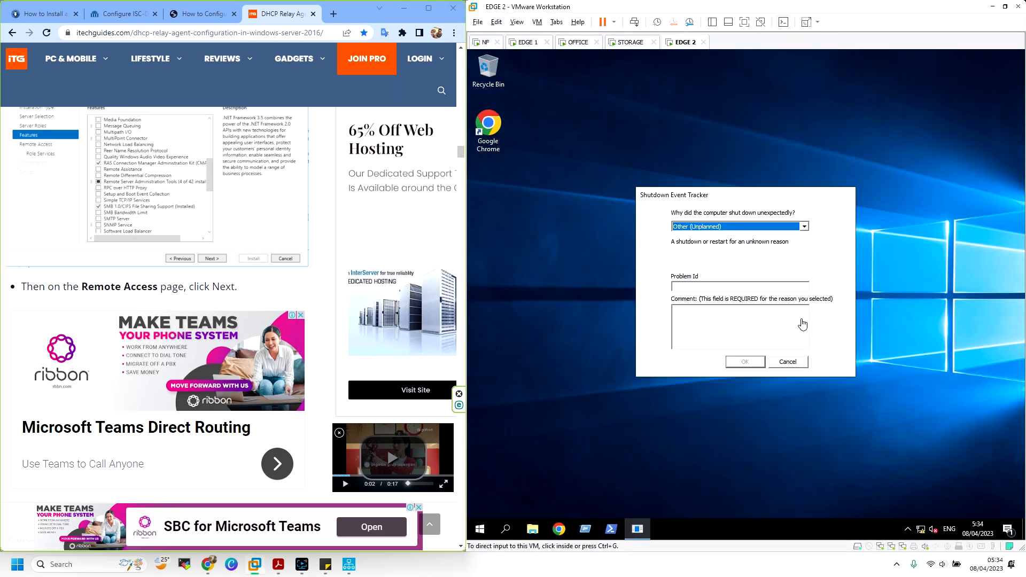
pyautogui.click(786, 363)
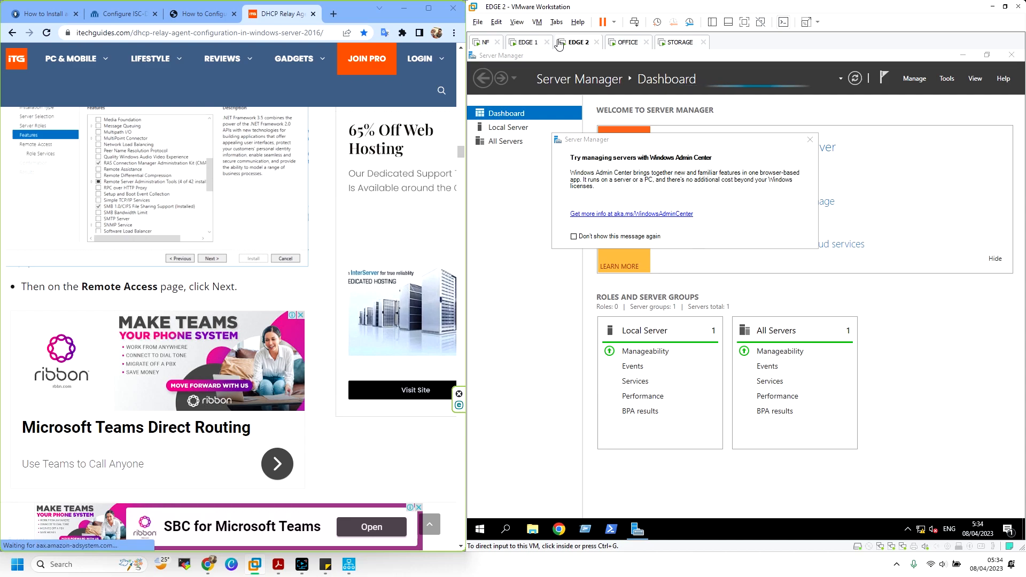
# On EDGE2, dismiss the Admin Center notice, launch Add Roles and Features, and tick Remote Access
pyautogui.click(810, 140)
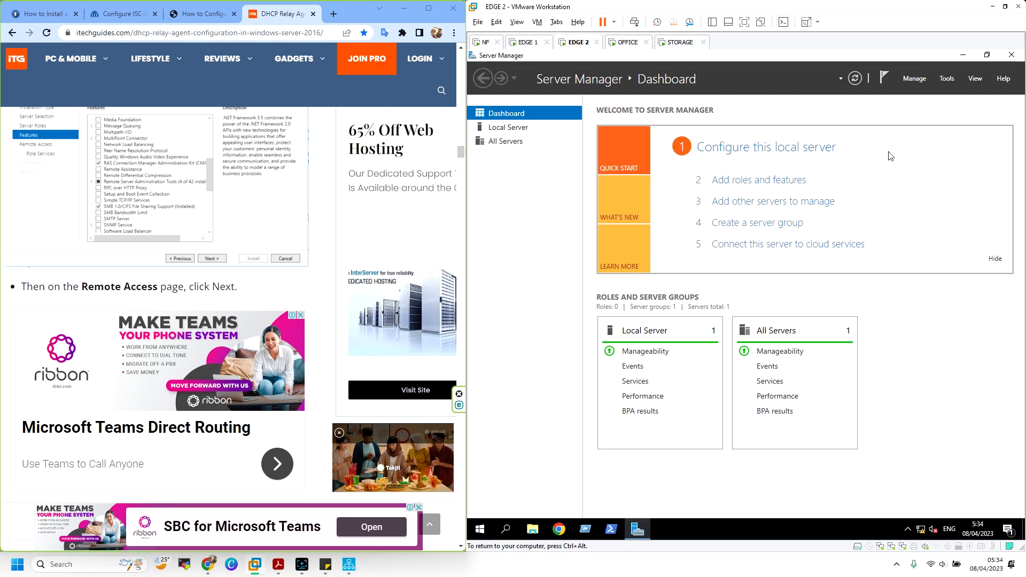
pyautogui.click(919, 80)
pyautogui.click(917, 80)
pyautogui.click(915, 81)
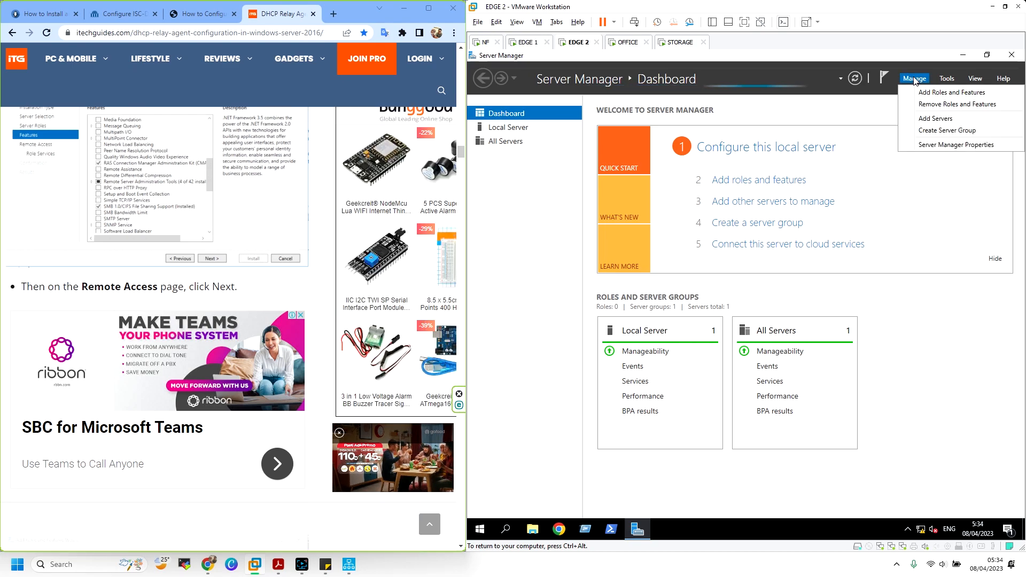
pyautogui.click(920, 92)
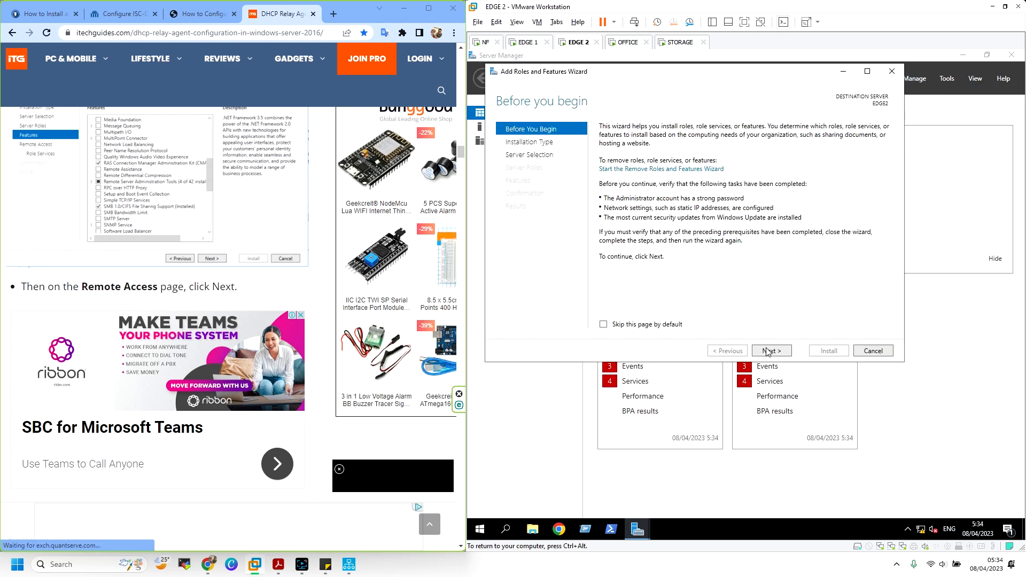
pyautogui.click(768, 352)
pyautogui.click(771, 352)
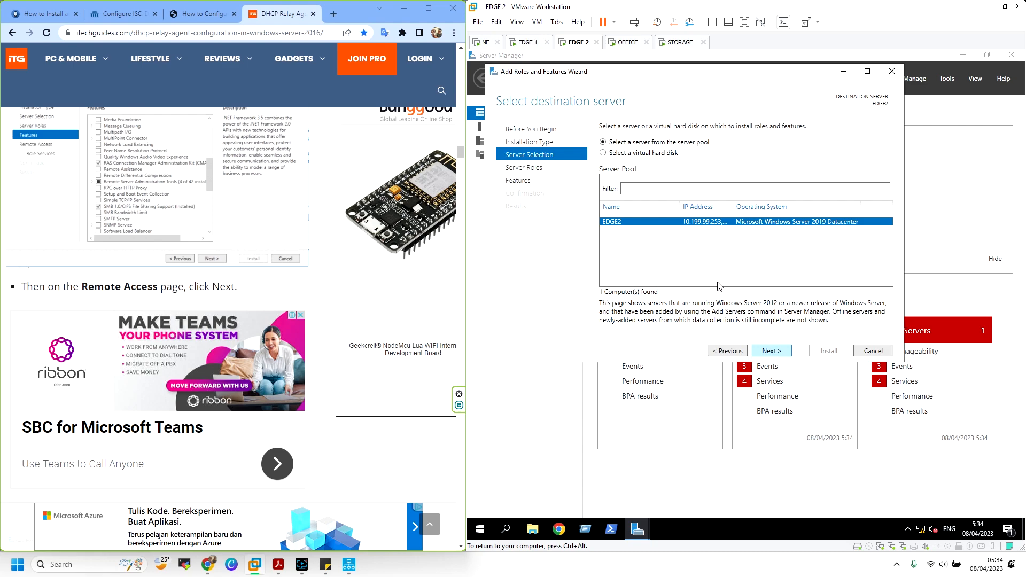
pyautogui.click(774, 349)
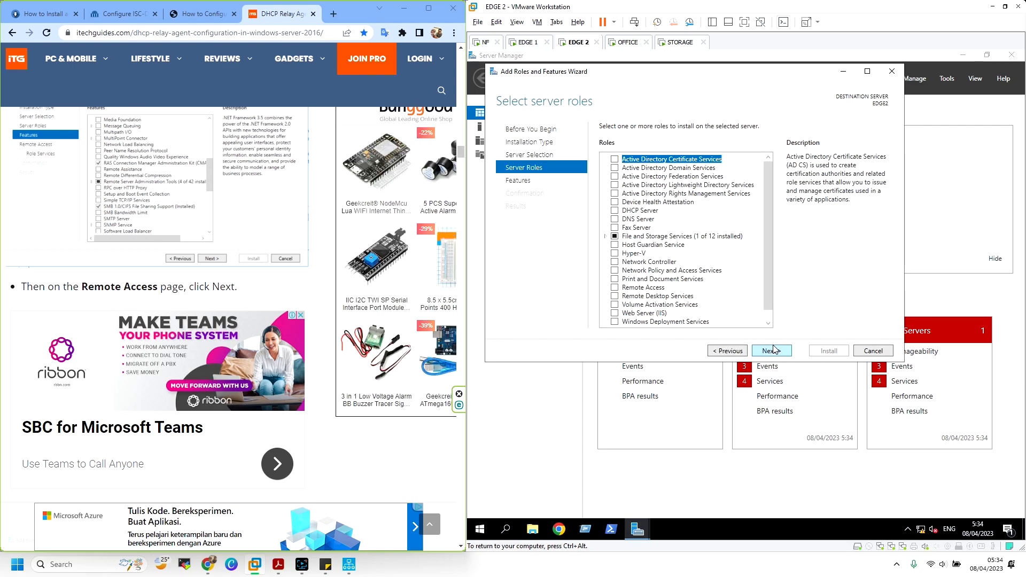
pyautogui.click(615, 287)
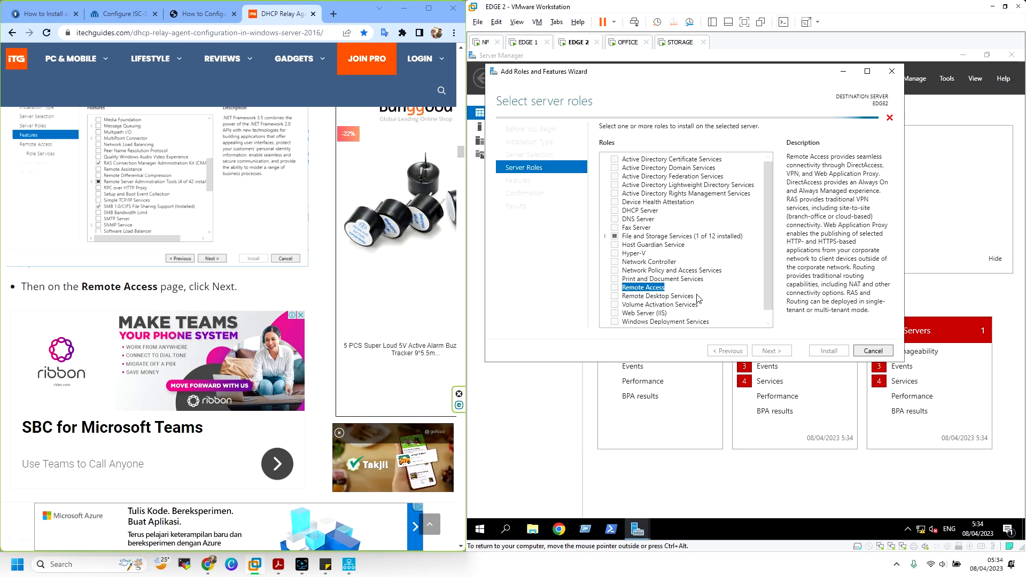
# Add the Routing role service with its required features, start the install, then view EDGE 1
pyautogui.click(772, 352)
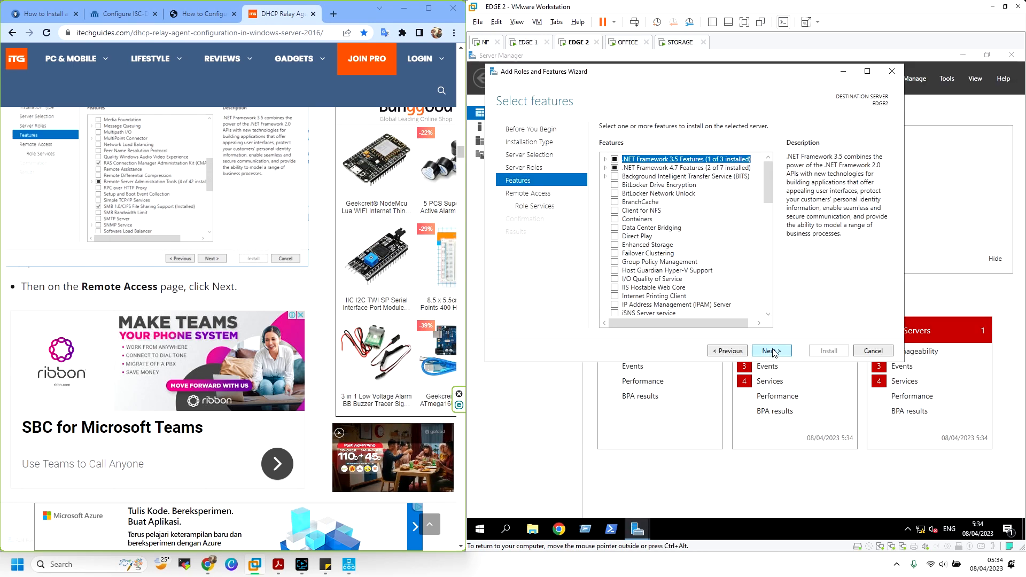
pyautogui.click(772, 351)
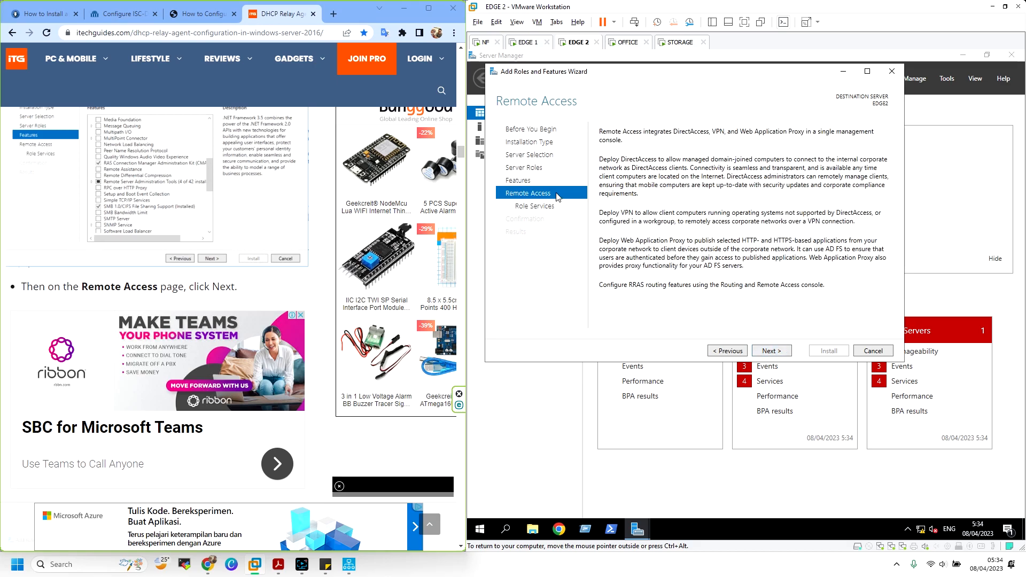
pyautogui.click(768, 352)
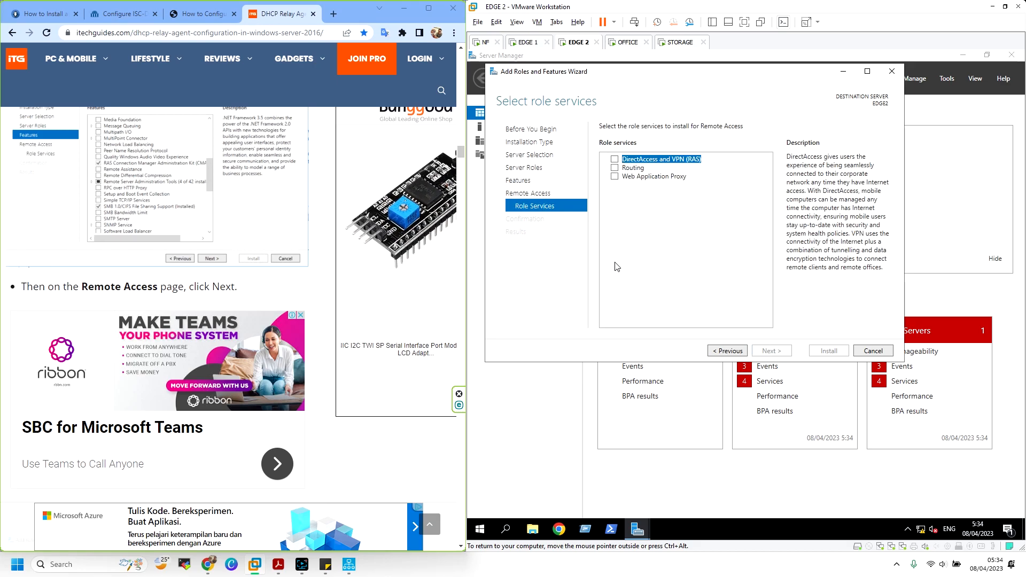
pyautogui.click(615, 168)
pyautogui.click(728, 302)
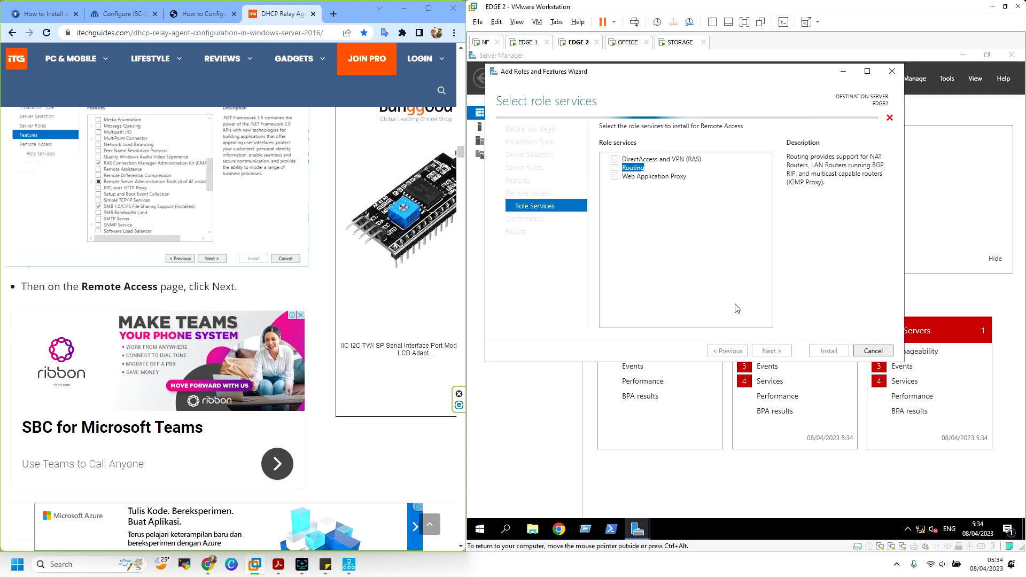
pyautogui.click(771, 351)
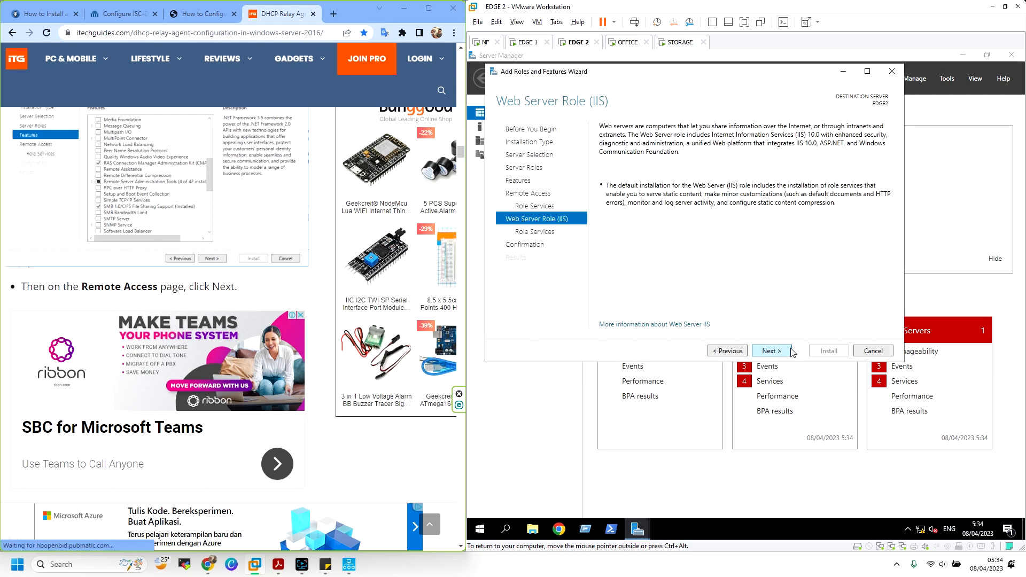
pyautogui.click(791, 351)
pyautogui.click(789, 351)
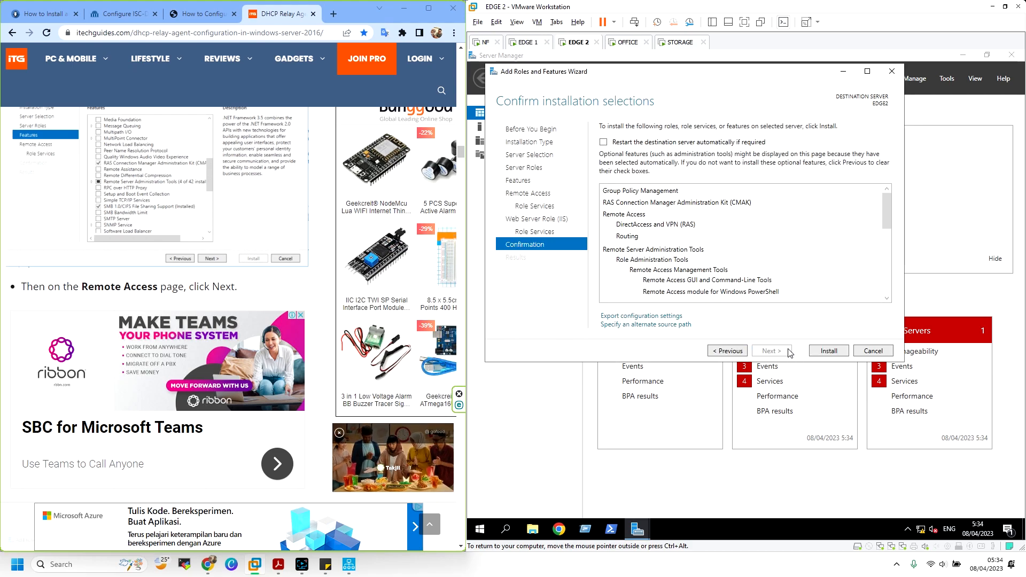
pyautogui.click(829, 351)
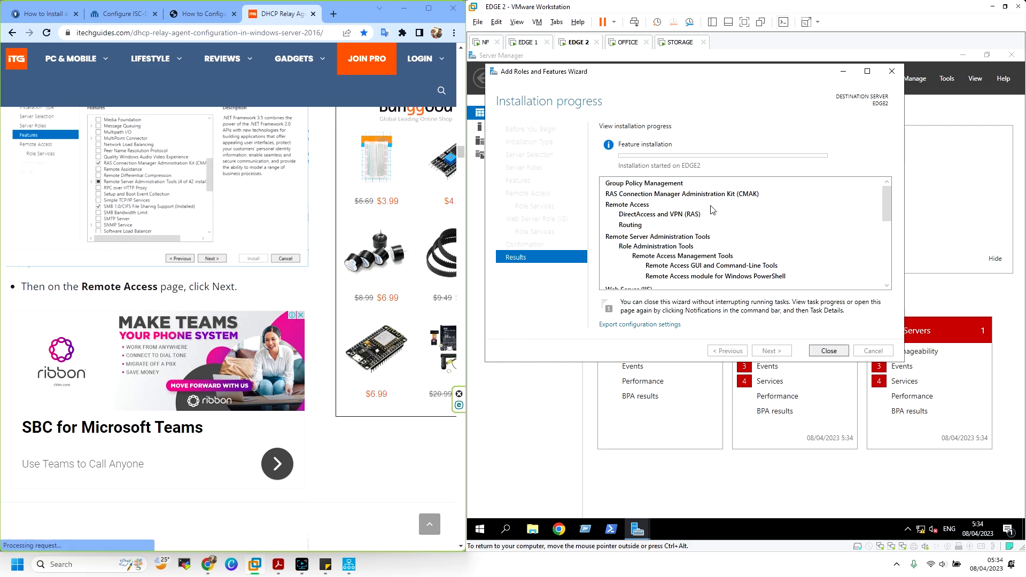
pyautogui.click(527, 43)
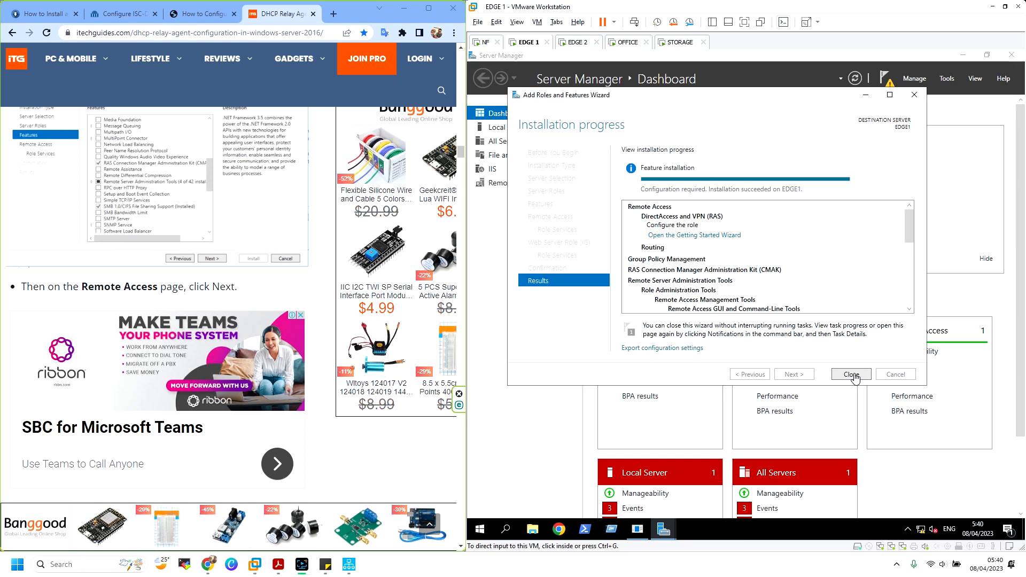
# On EDGE1, close the finished install wizard, dismiss popups, and open the Getting Started Wizard
pyautogui.click(773, 173)
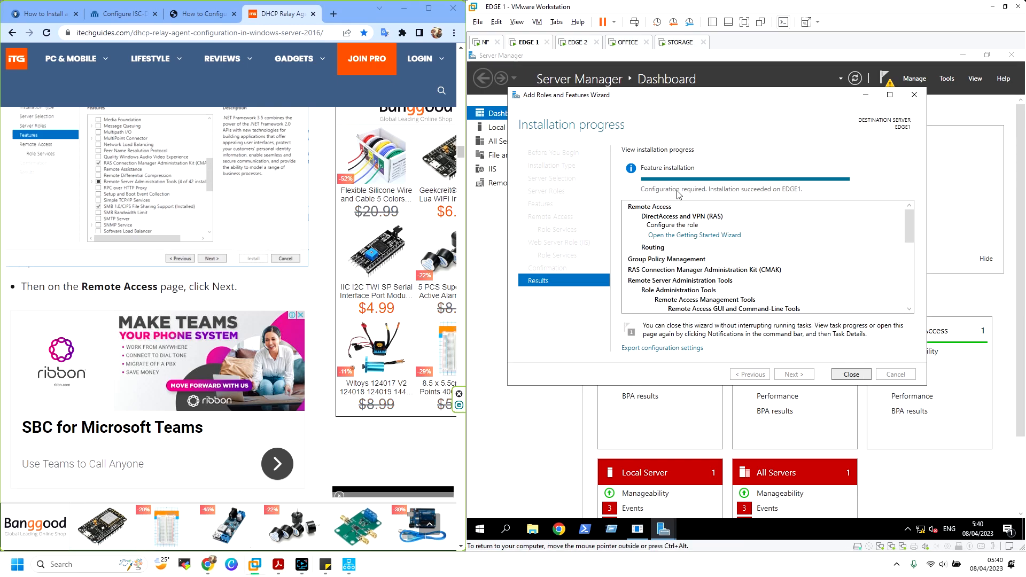
pyautogui.click(855, 373)
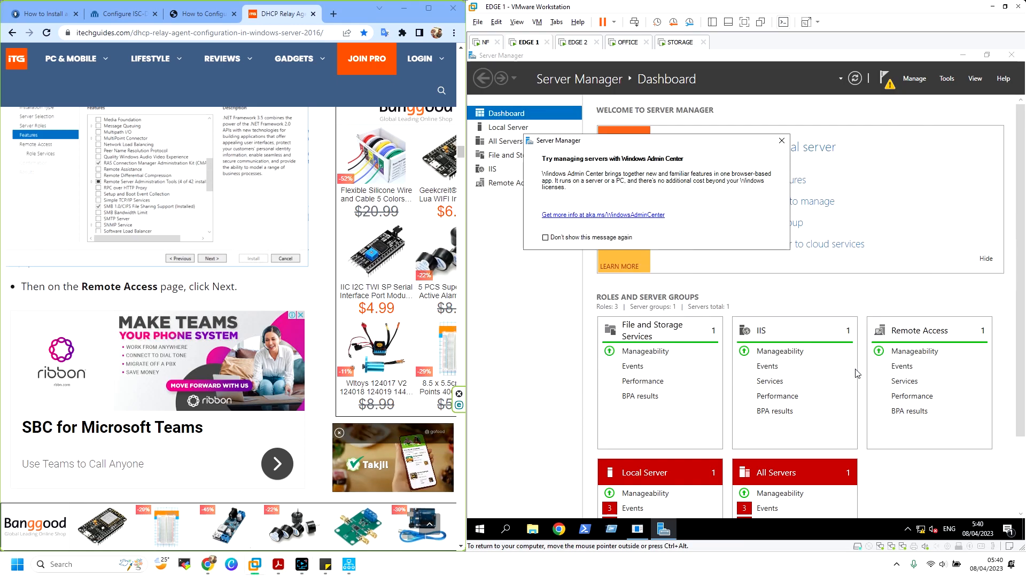
pyautogui.click(782, 141)
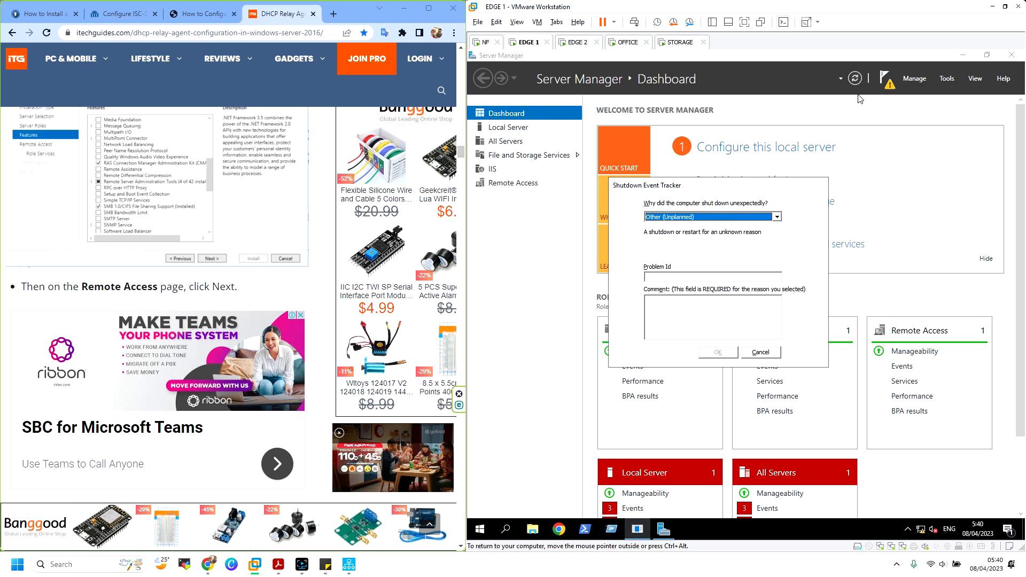
pyautogui.click(761, 353)
pyautogui.click(887, 84)
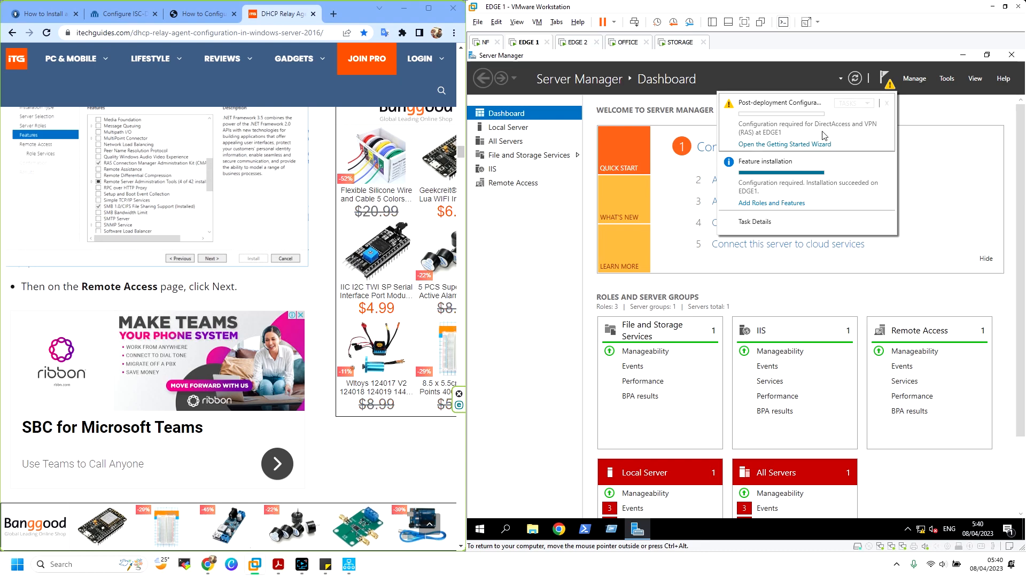
pyautogui.click(802, 146)
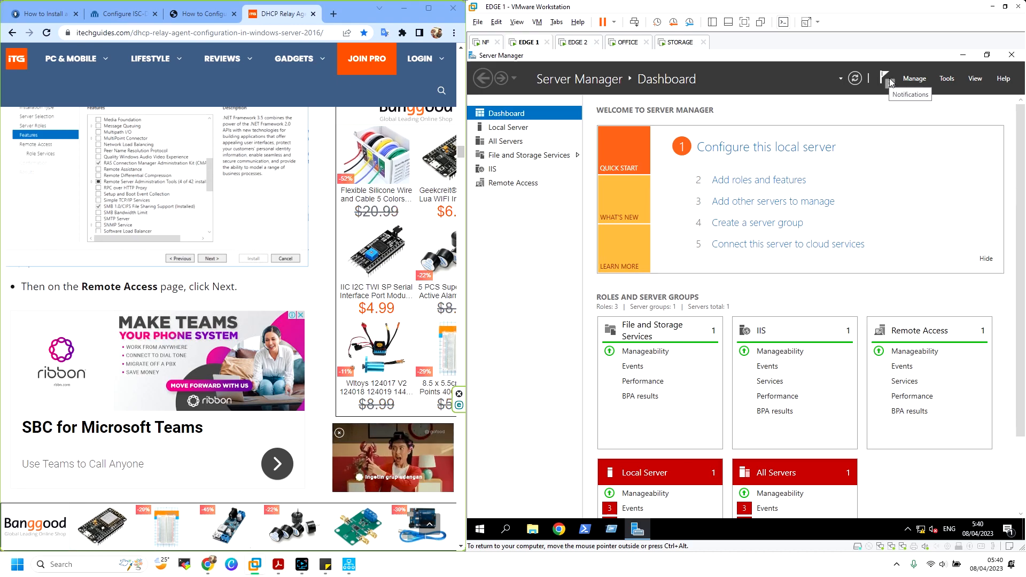
pyautogui.scroll(-6, 172, 197)
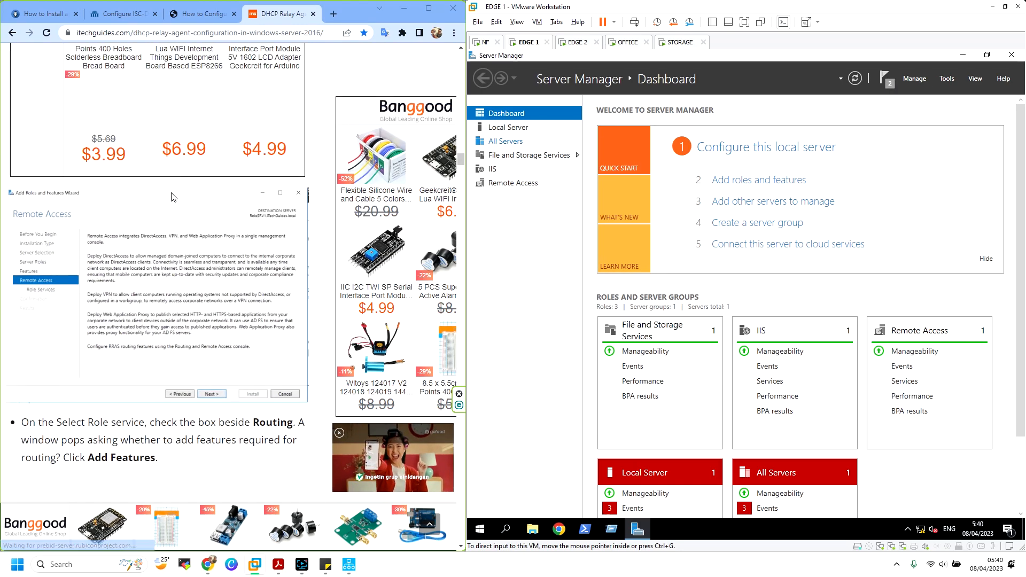
pyautogui.scroll(-3, 172, 197)
# On EDGE2, close the finished installation wizard and review its notifications
pyautogui.click(577, 42)
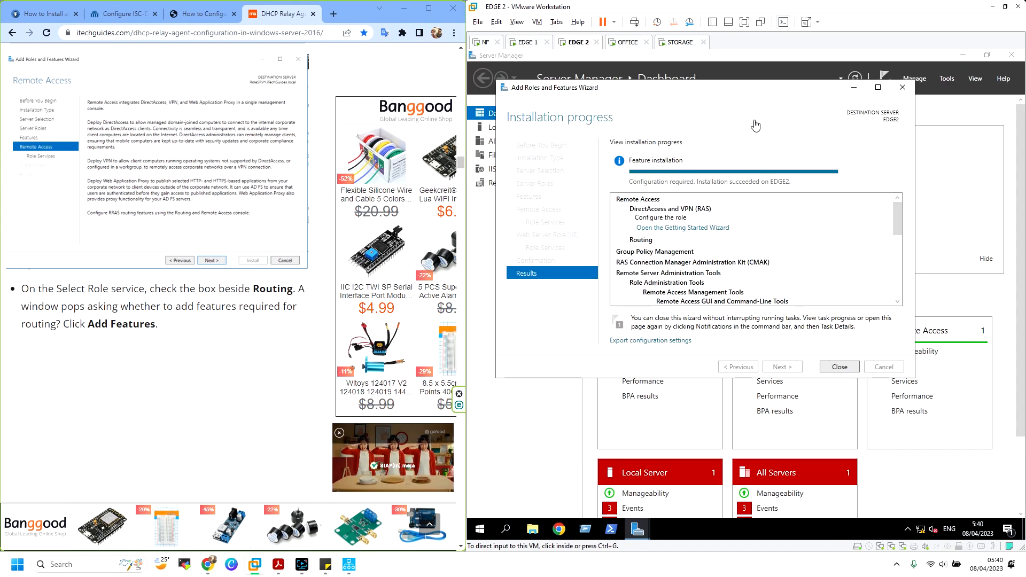
pyautogui.click(836, 367)
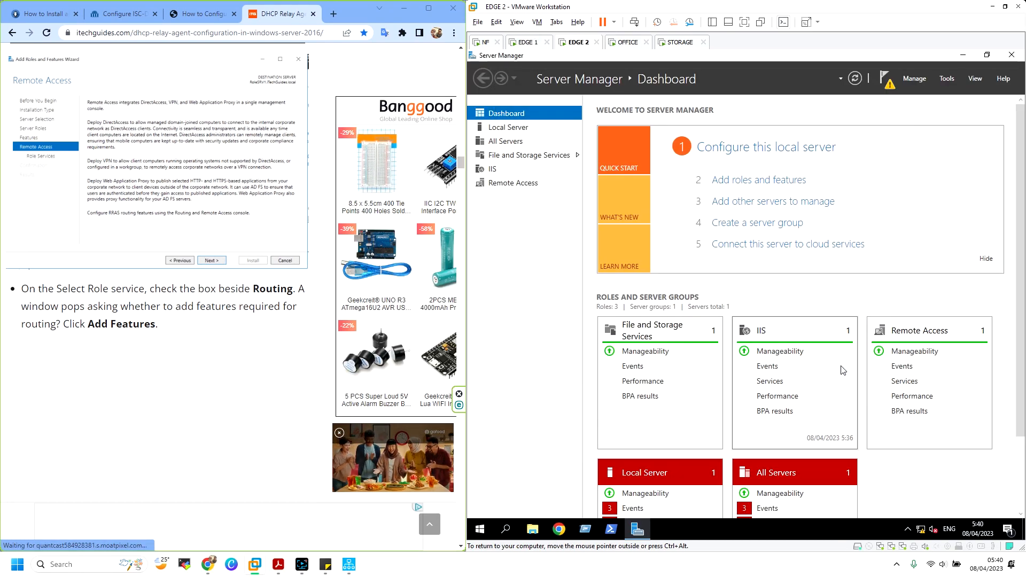
pyautogui.click(884, 78)
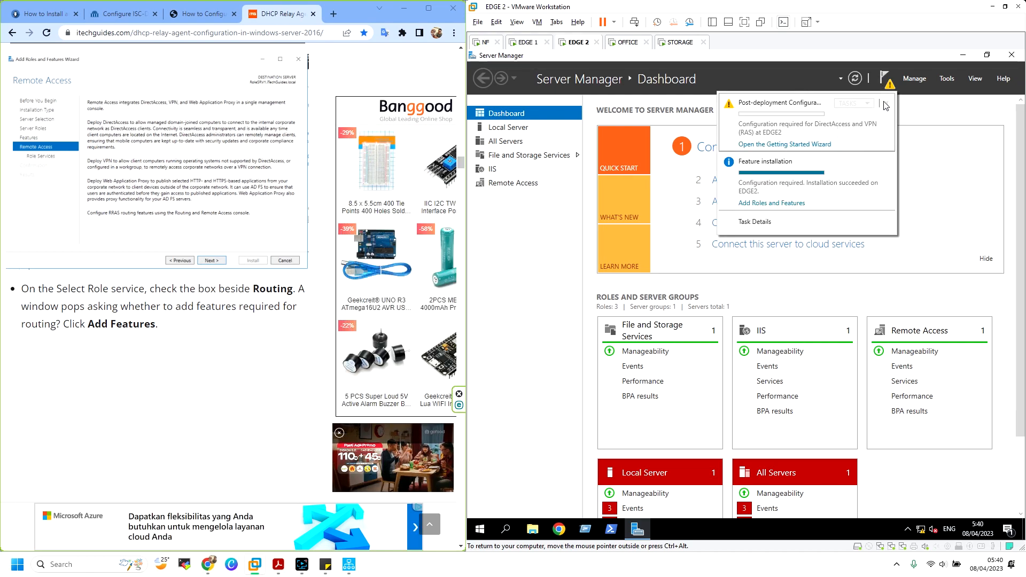
pyautogui.click(832, 144)
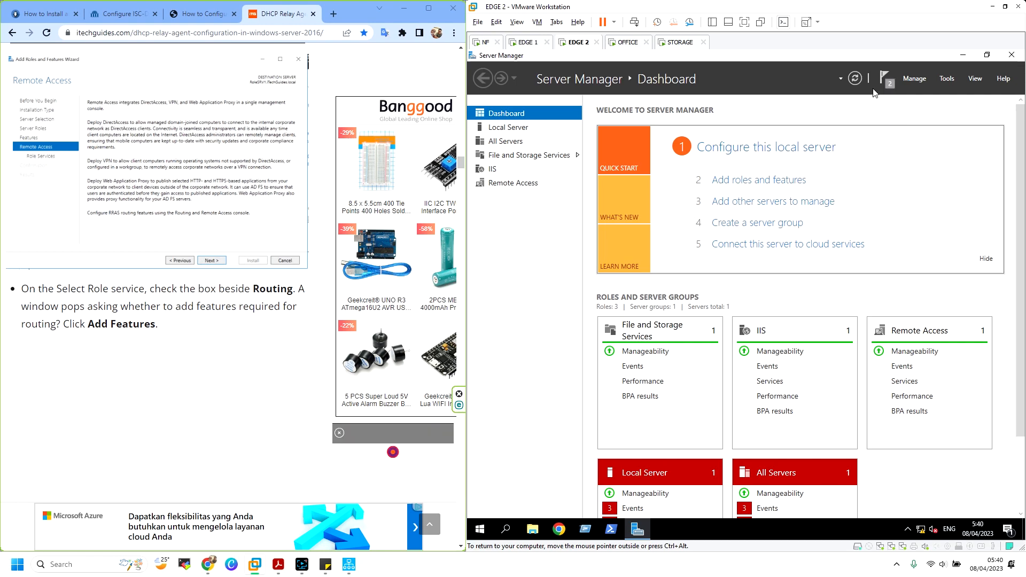
# Back on EDGE1, cancel the Remote Access Getting Started Wizard
pyautogui.click(527, 41)
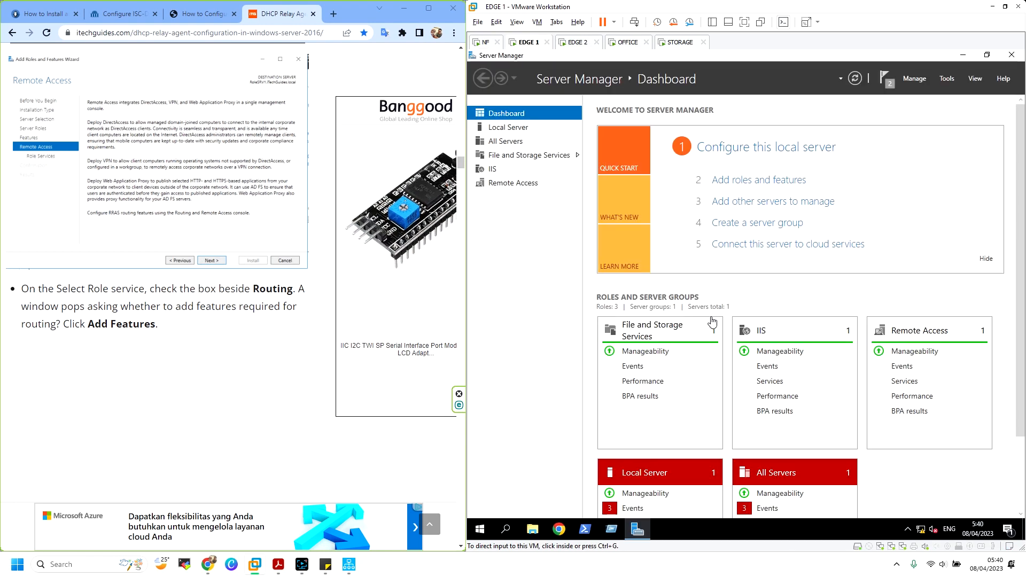
pyautogui.scroll(-6, 158, 190)
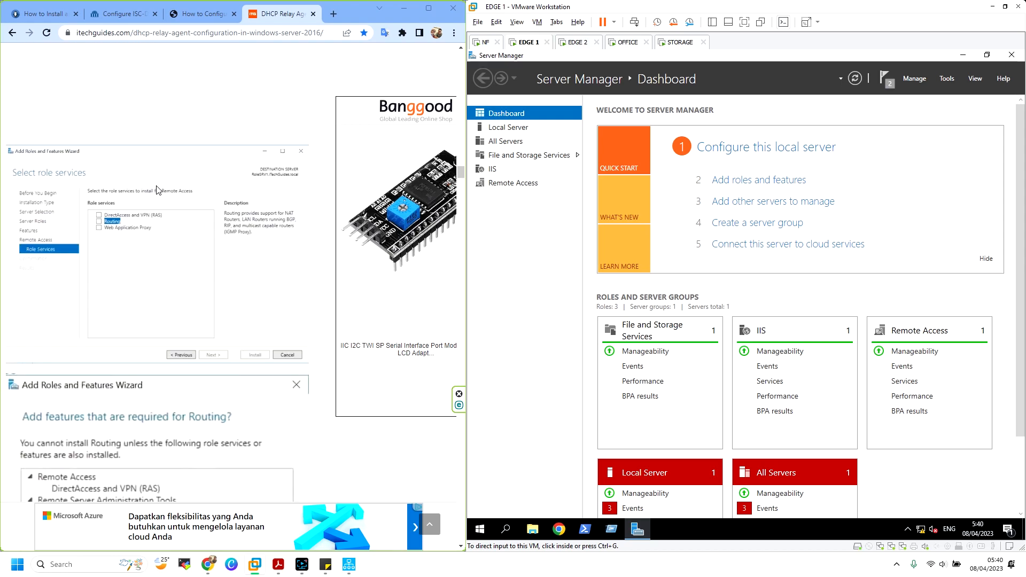
pyautogui.scroll(-12, 155, 193)
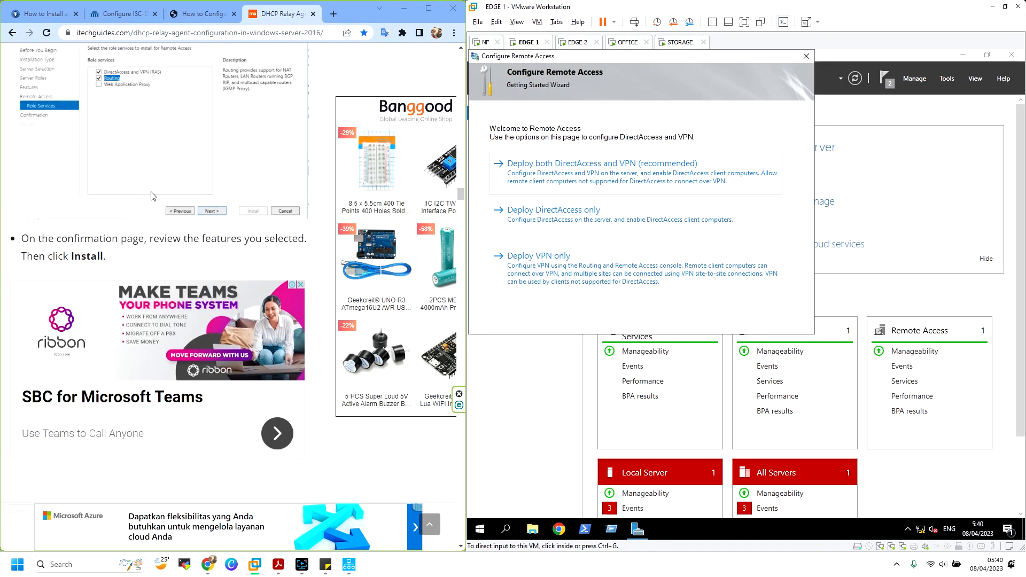
pyautogui.scroll(-15, 154, 196)
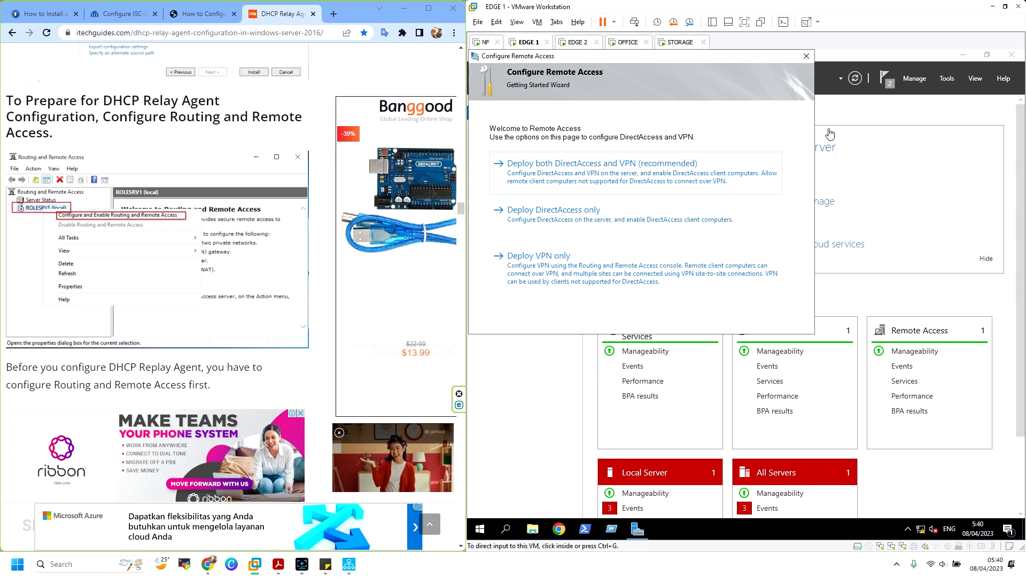
pyautogui.click(808, 56)
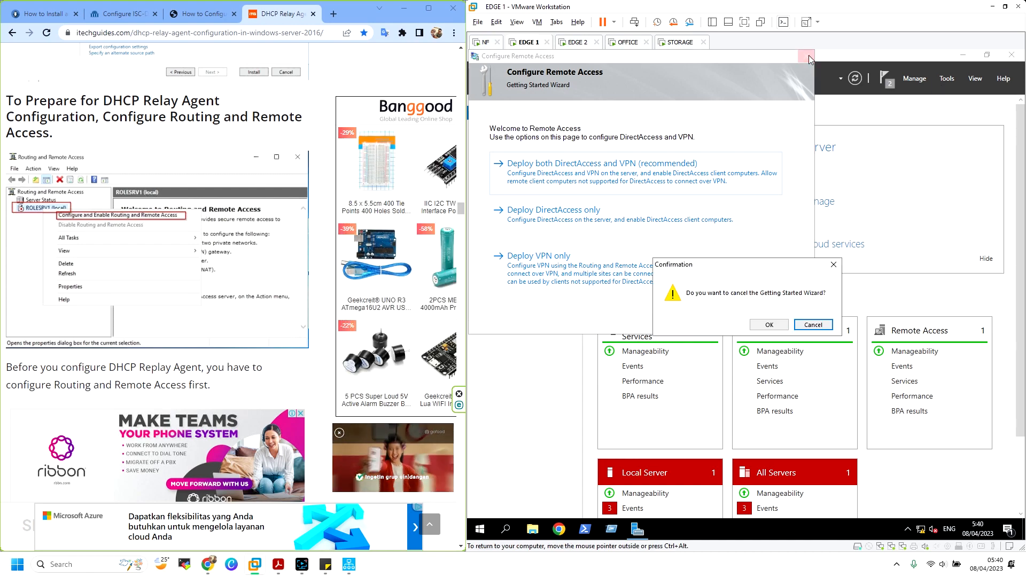
pyautogui.click(770, 326)
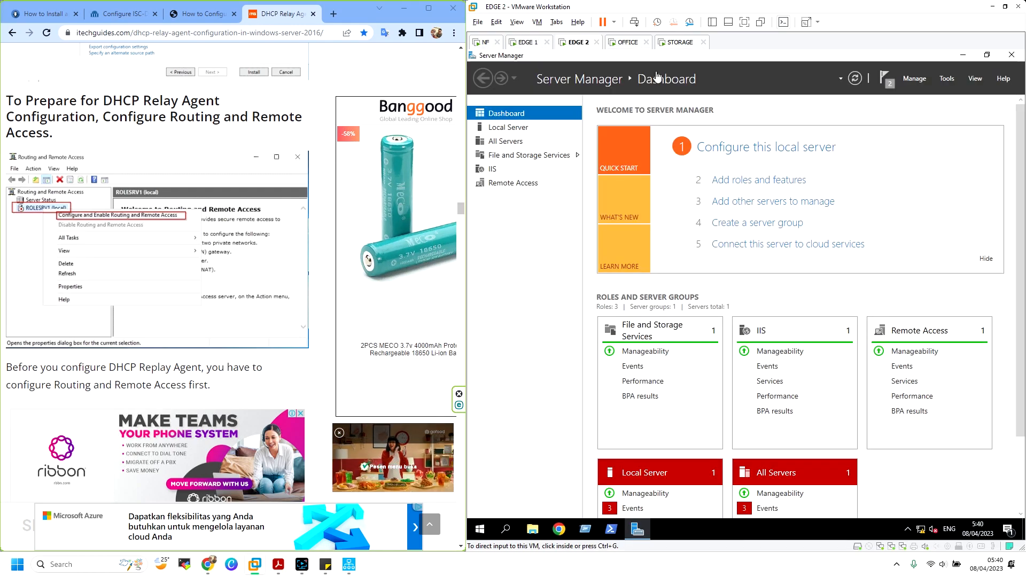
pyautogui.click(541, 41)
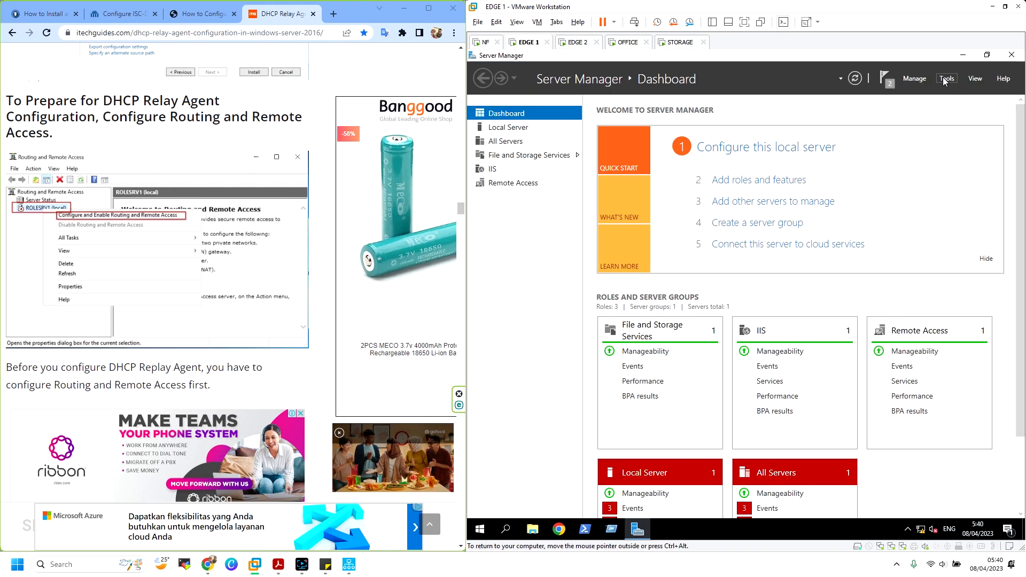
# Open EDGE 1's Routing and Remote Access console and start Configure and Enable
pyautogui.click(948, 79)
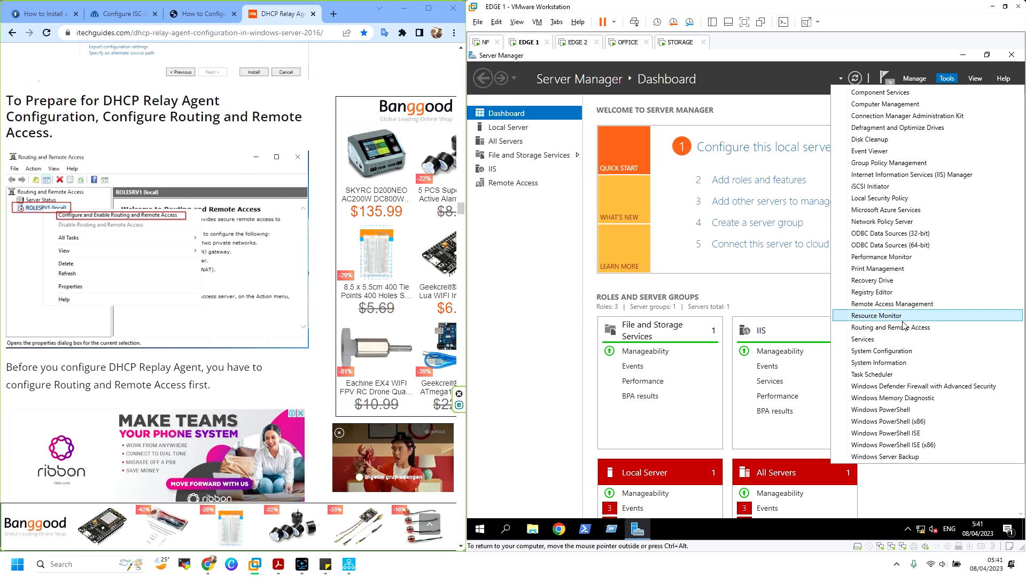
pyautogui.click(877, 328)
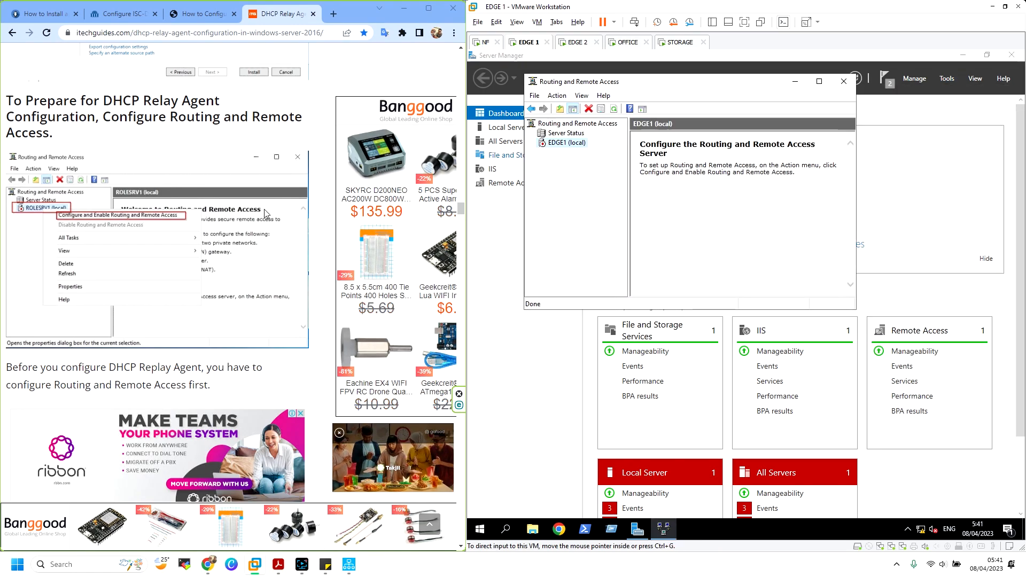
pyautogui.rightClick(582, 147)
pyautogui.click(614, 155)
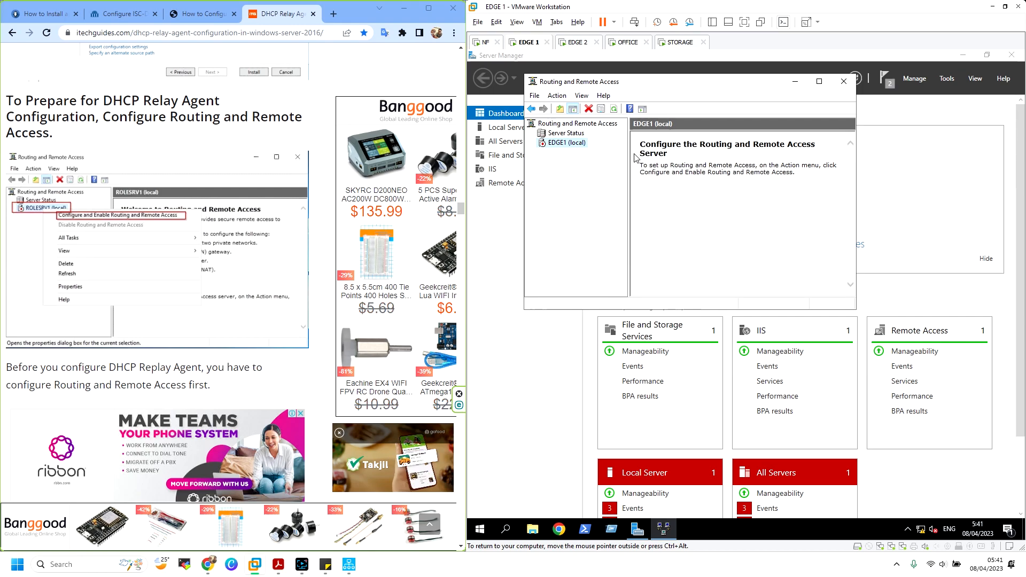
# Choose Custom configuration with only LAN routing, reach the summary, then switch to EDGE 2
pyautogui.click(752, 292)
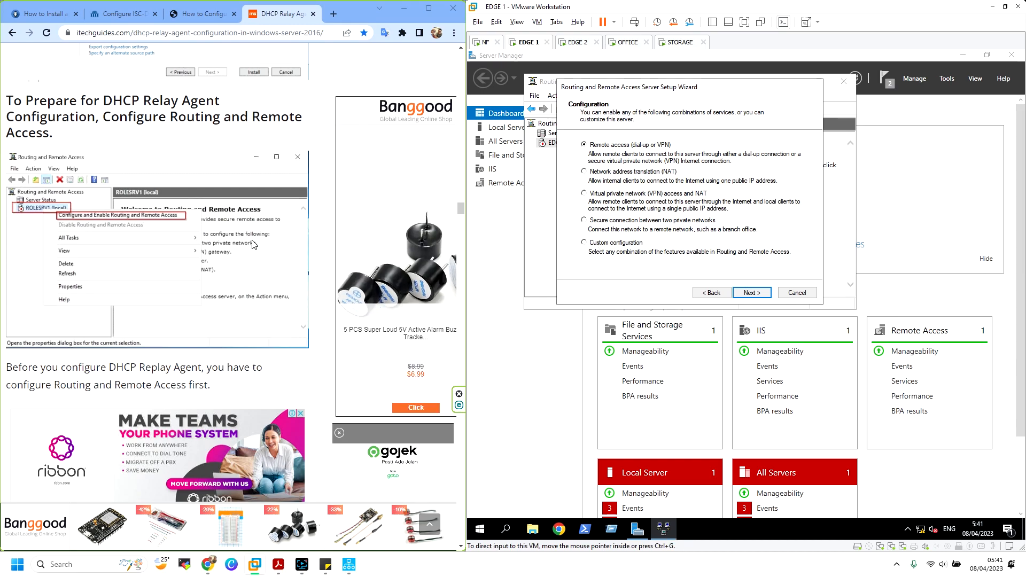
pyautogui.scroll(-10, 242, 245)
pyautogui.scroll(-15, 241, 244)
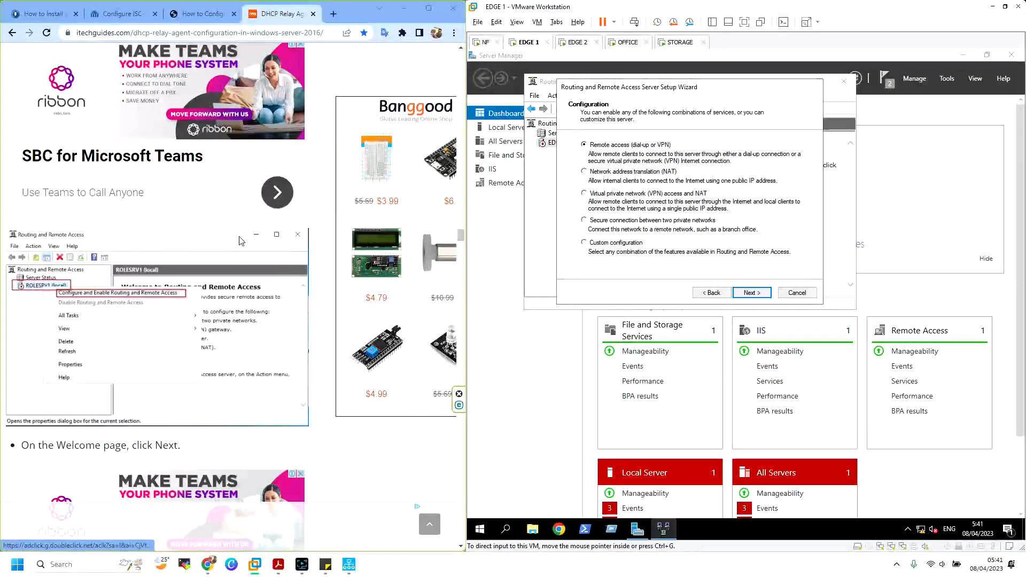
pyautogui.scroll(-12, 114, 203)
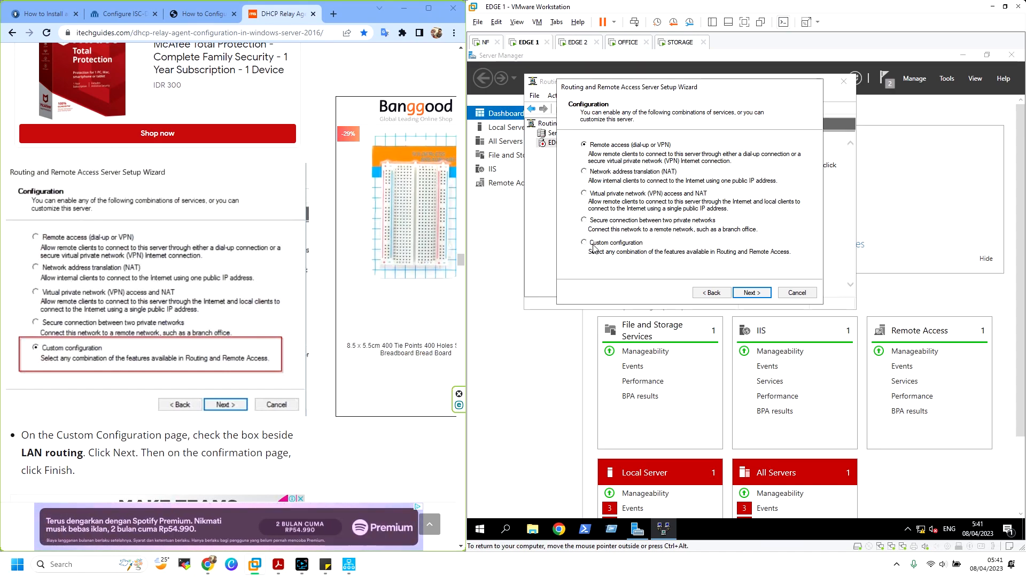
pyautogui.click(751, 292)
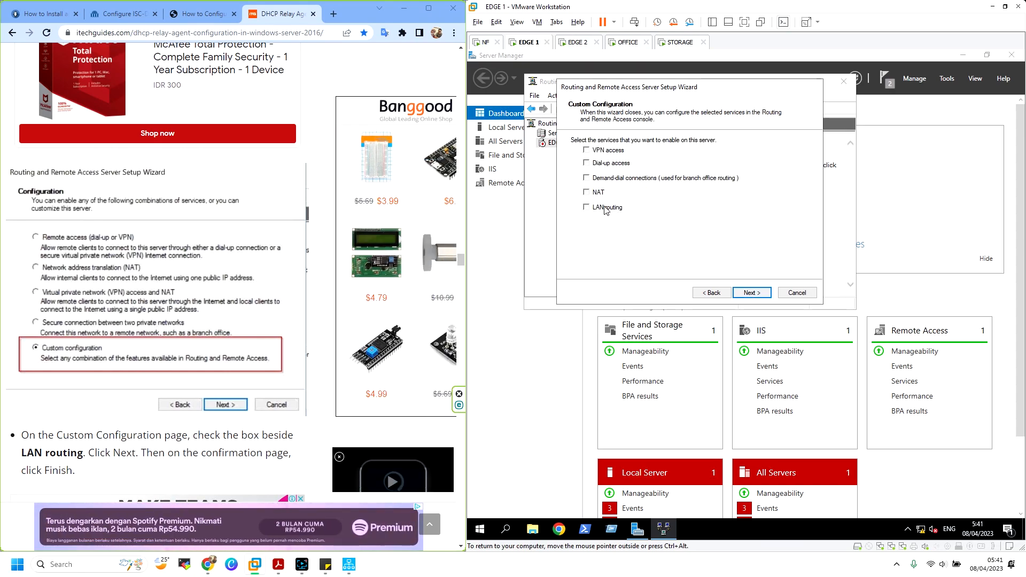
pyautogui.click(587, 207)
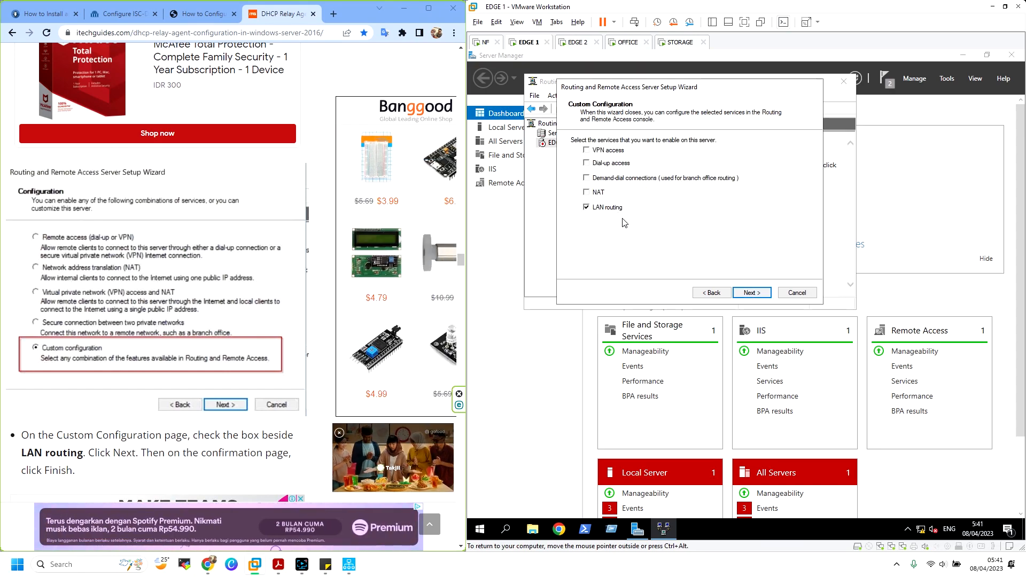
pyautogui.click(752, 293)
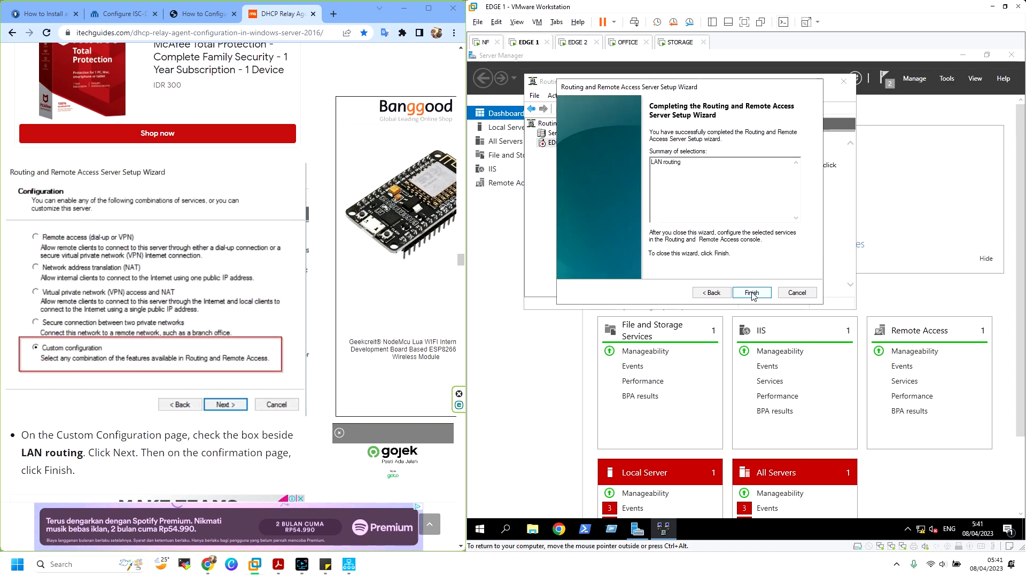
pyautogui.click(576, 44)
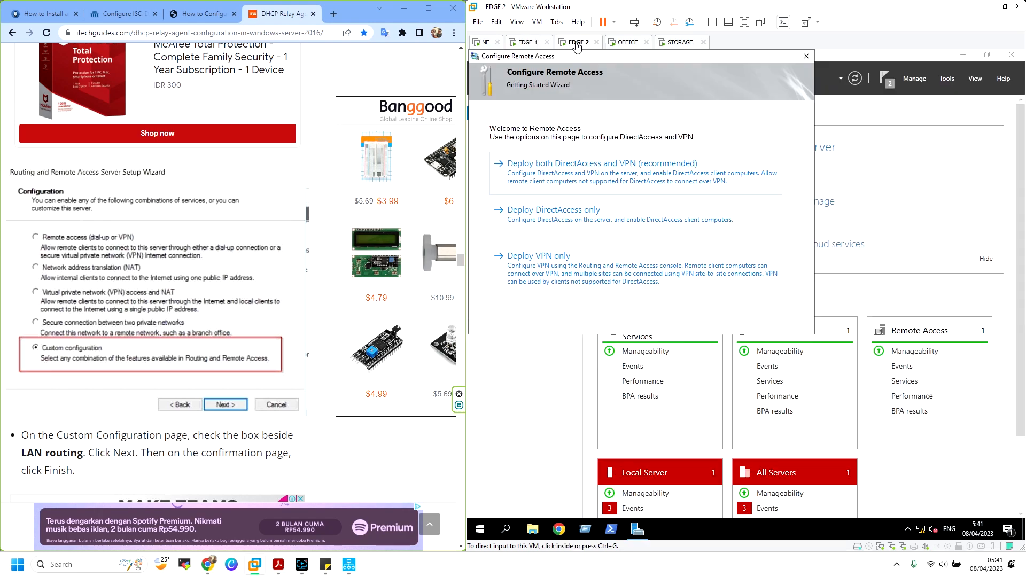
# Cancel EDGE2's Getting Started Wizard and start Configure and Enable in its Routing and Remote Access console
pyautogui.click(807, 57)
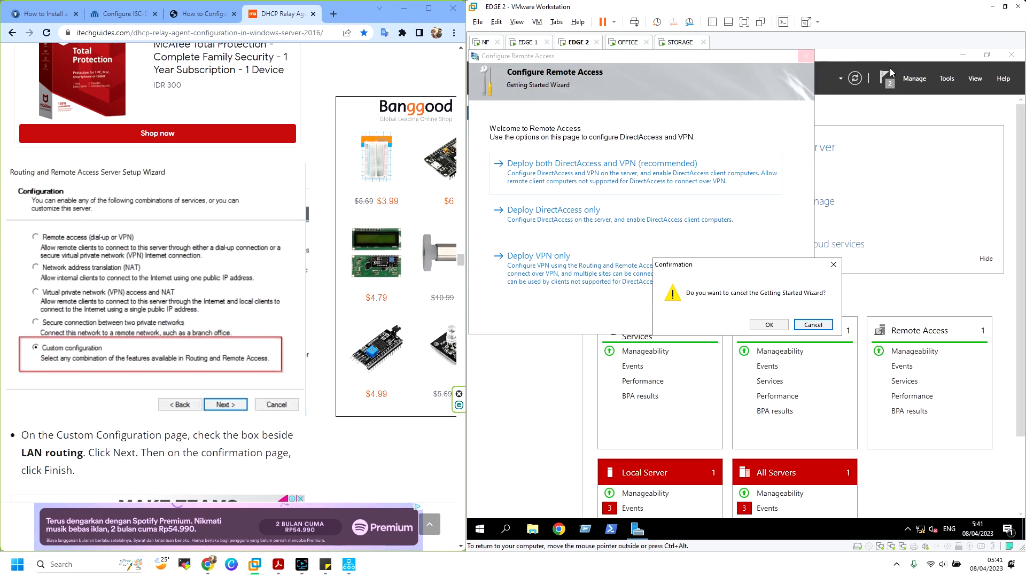
pyautogui.click(770, 325)
pyautogui.click(947, 78)
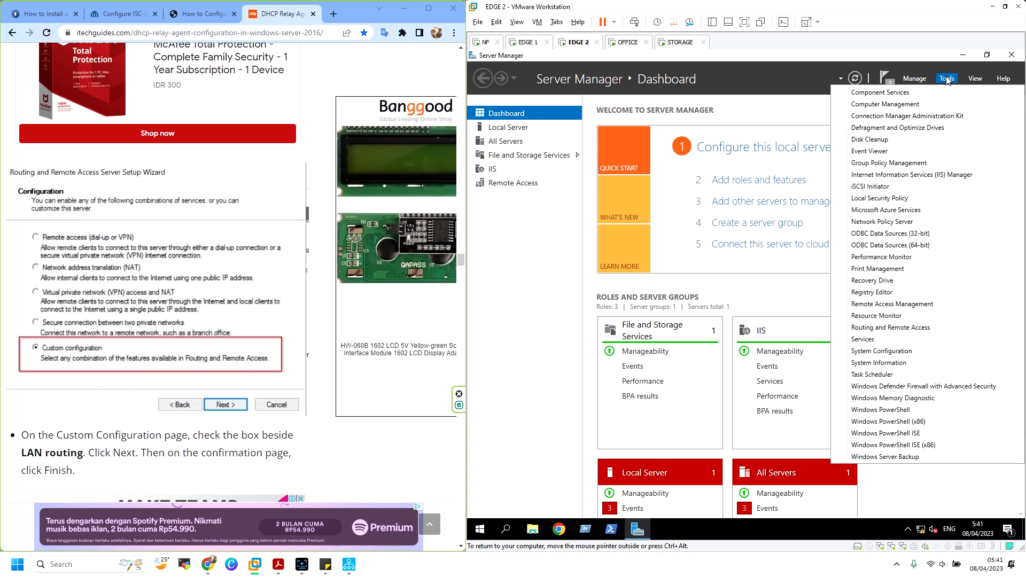
pyautogui.click(898, 327)
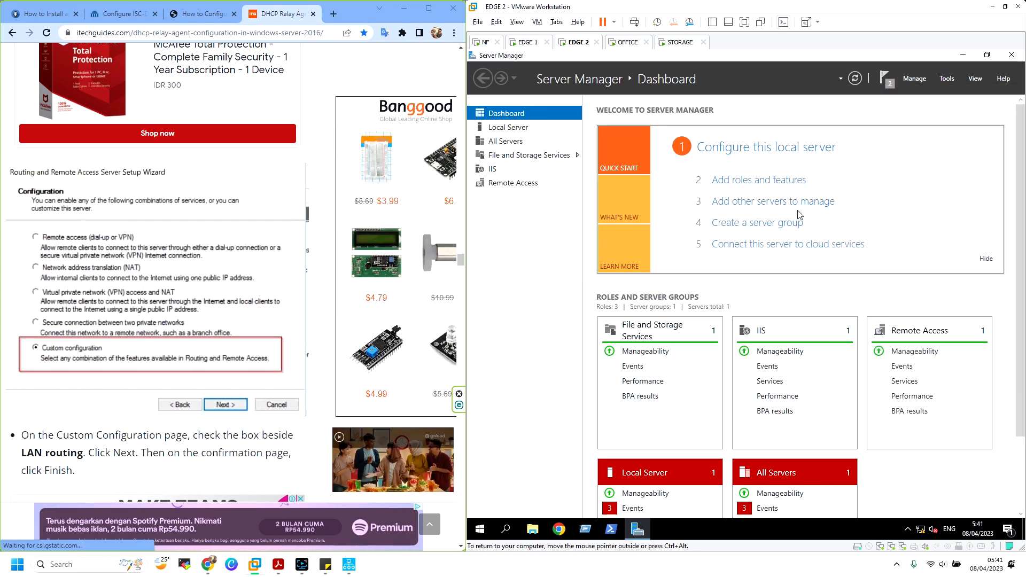
pyautogui.click(561, 143)
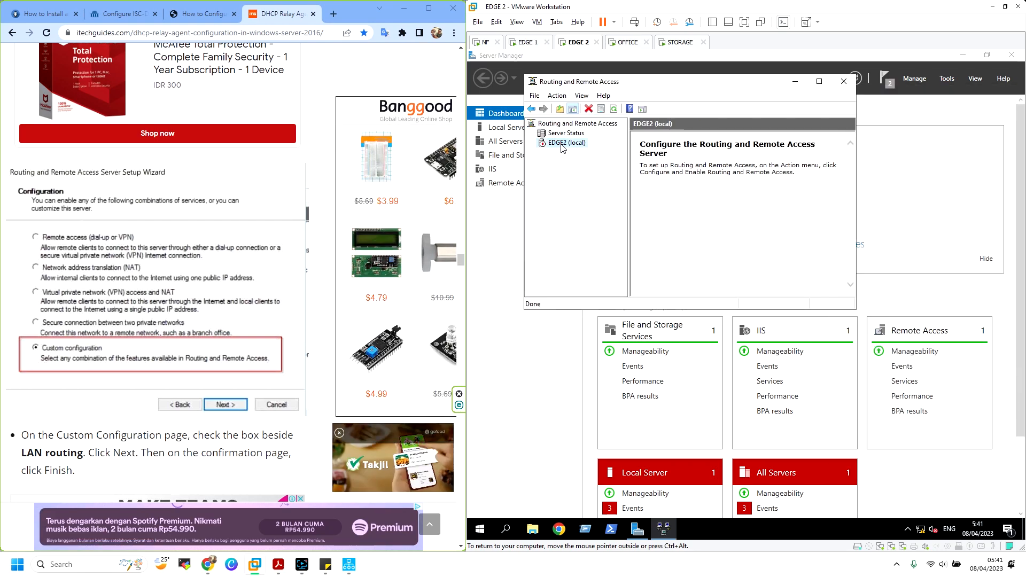
pyautogui.rightClick(565, 143)
pyautogui.click(674, 149)
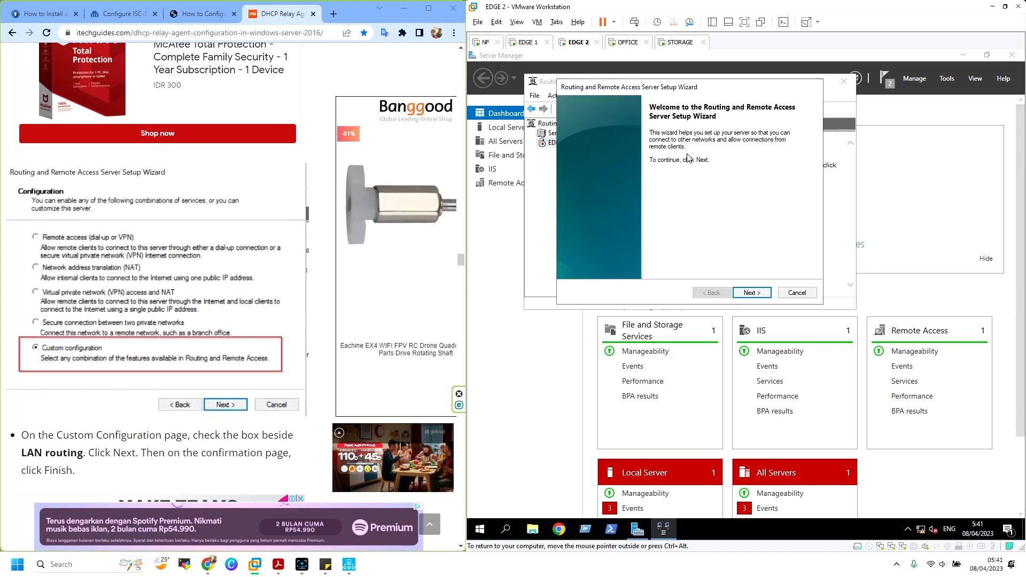
# Choose Custom configuration with LAN routing on EDGE2 and finish the wizard
pyautogui.click(741, 292)
pyautogui.click(605, 242)
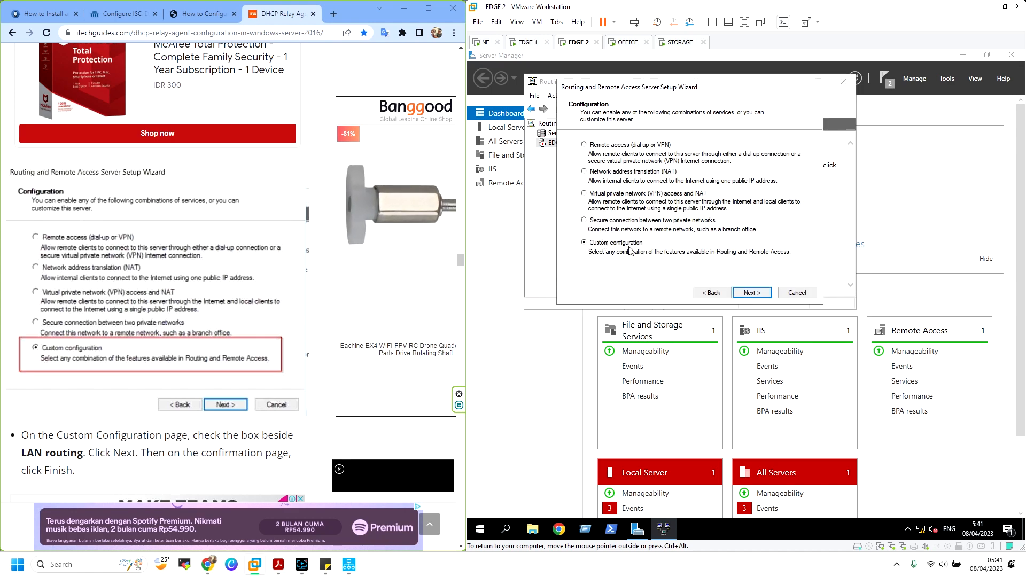
pyautogui.click(752, 294)
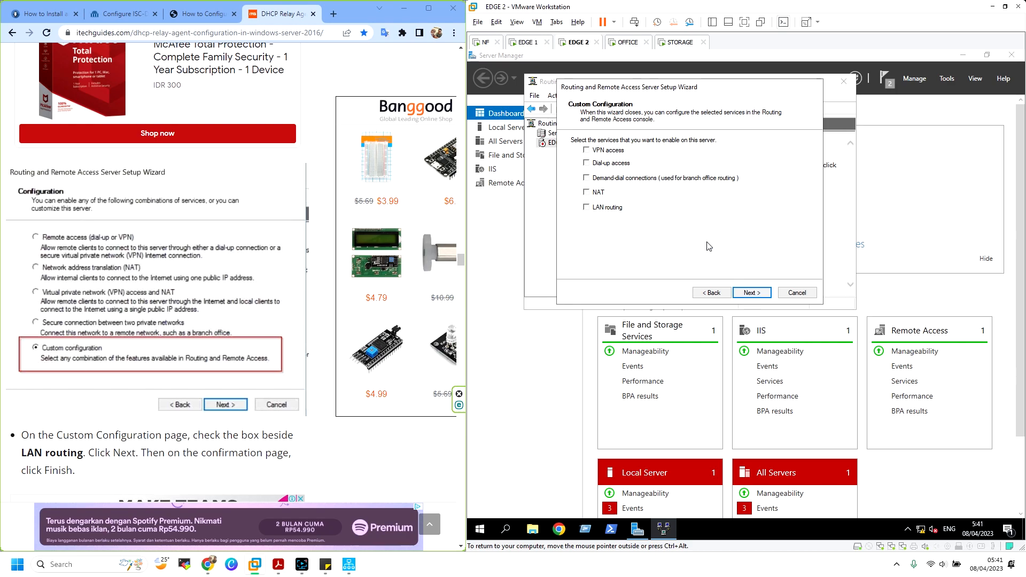
pyautogui.click(757, 292)
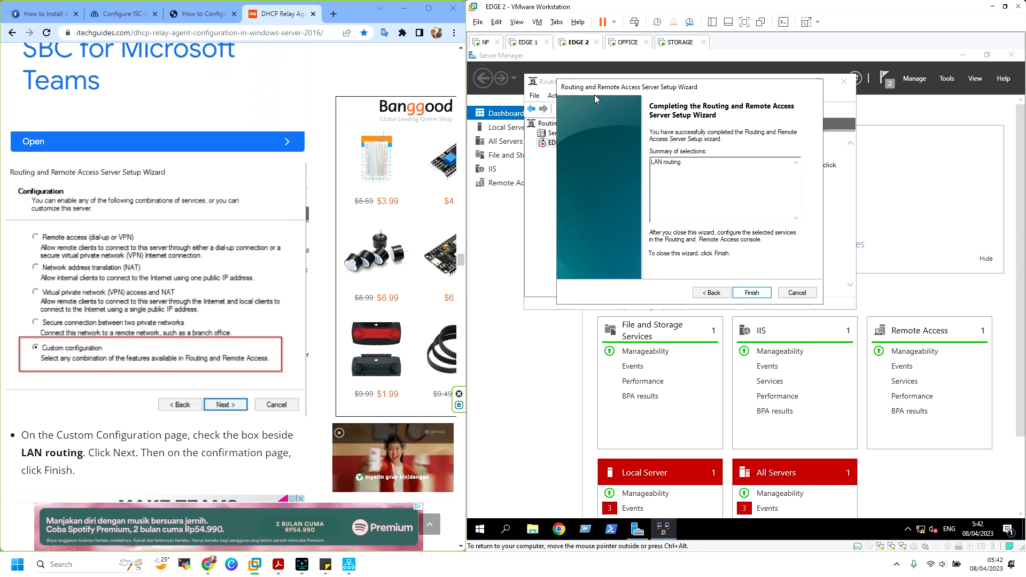
pyautogui.click(752, 293)
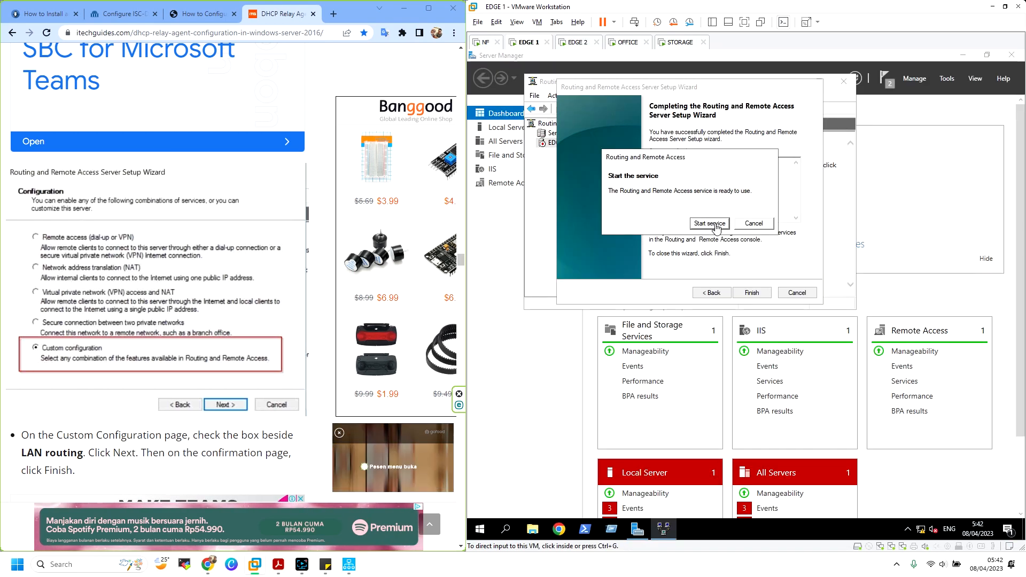
# Start the Routing and Remote Access service on both EDGE 1 and EDGE 2
pyautogui.scroll(-8, 243, 233)
pyautogui.scroll(-10, 243, 232)
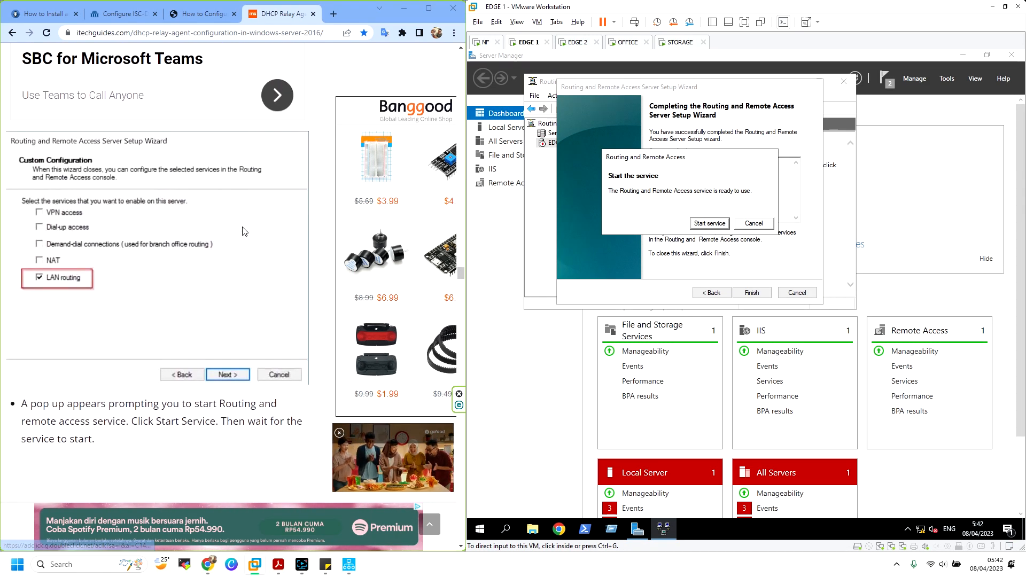
pyautogui.click(711, 224)
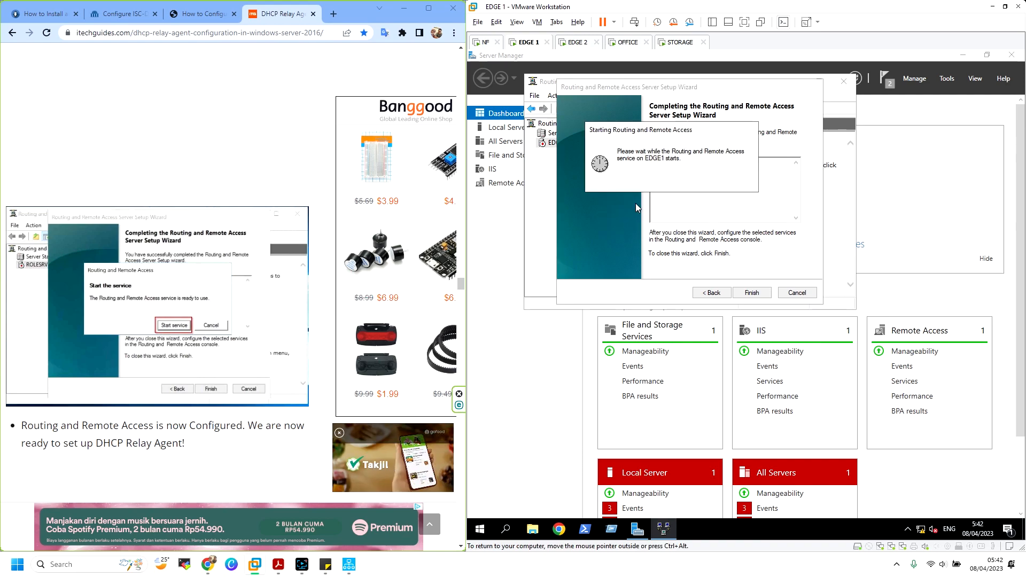
pyautogui.click(582, 43)
pyautogui.click(710, 224)
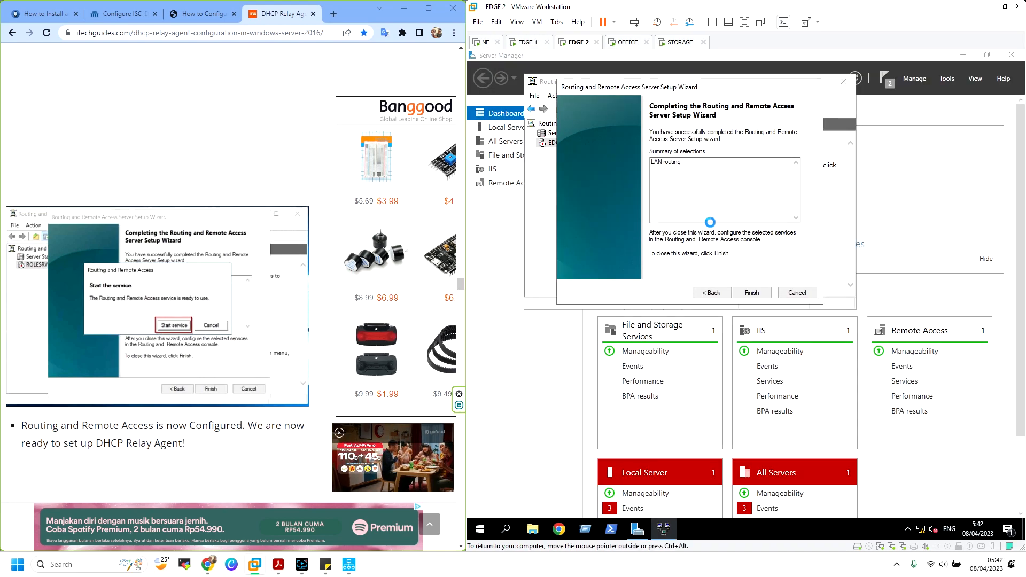
pyautogui.click(527, 42)
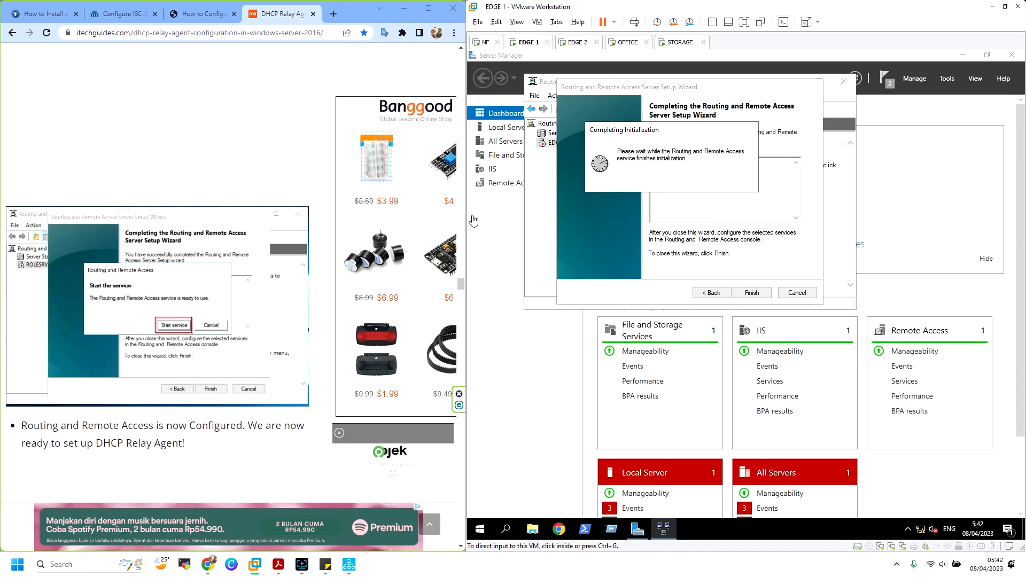
pyautogui.scroll(-4, 208, 243)
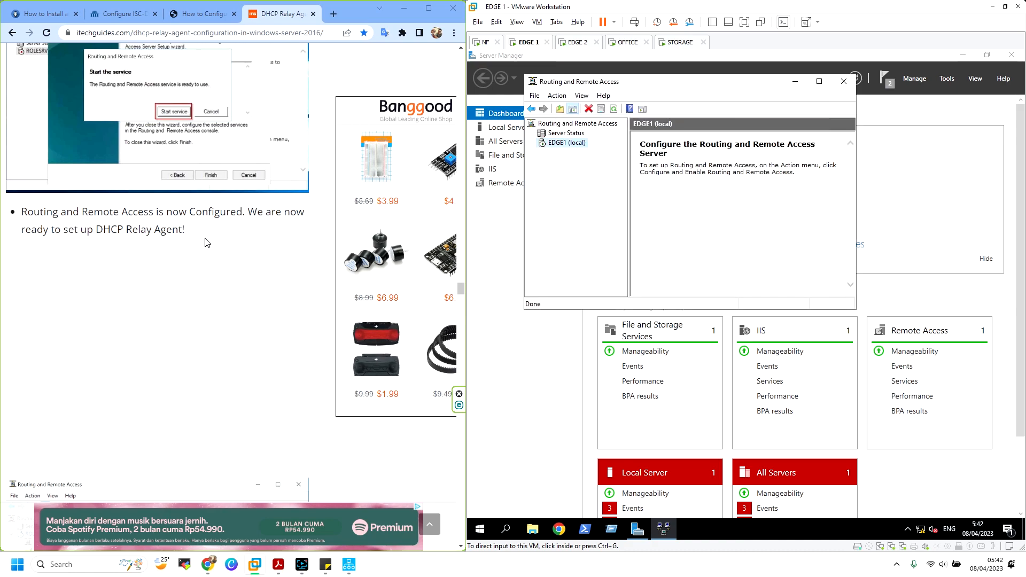
pyautogui.scroll(-5, 207, 243)
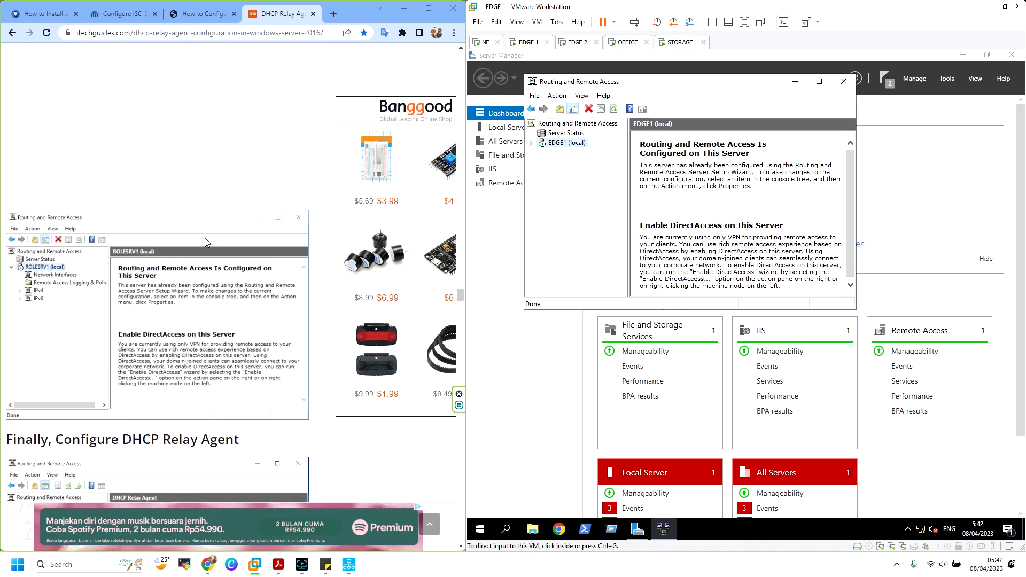
# Expand the EDGE1 server node and its IPv6 and IPv4 branches, then select IPv4
pyautogui.scroll(3, 204, 238)
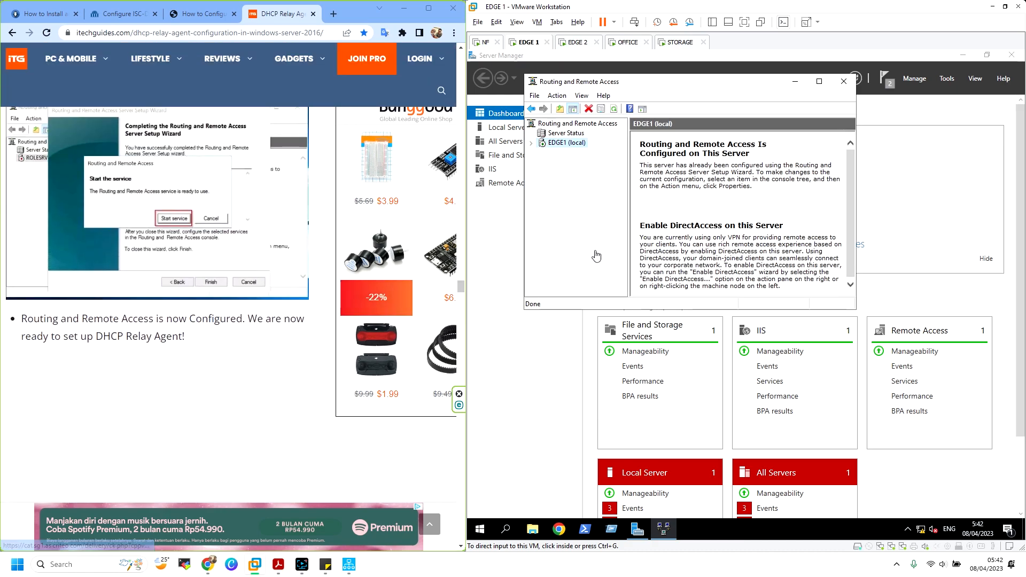
pyautogui.scroll(-4, 108, 292)
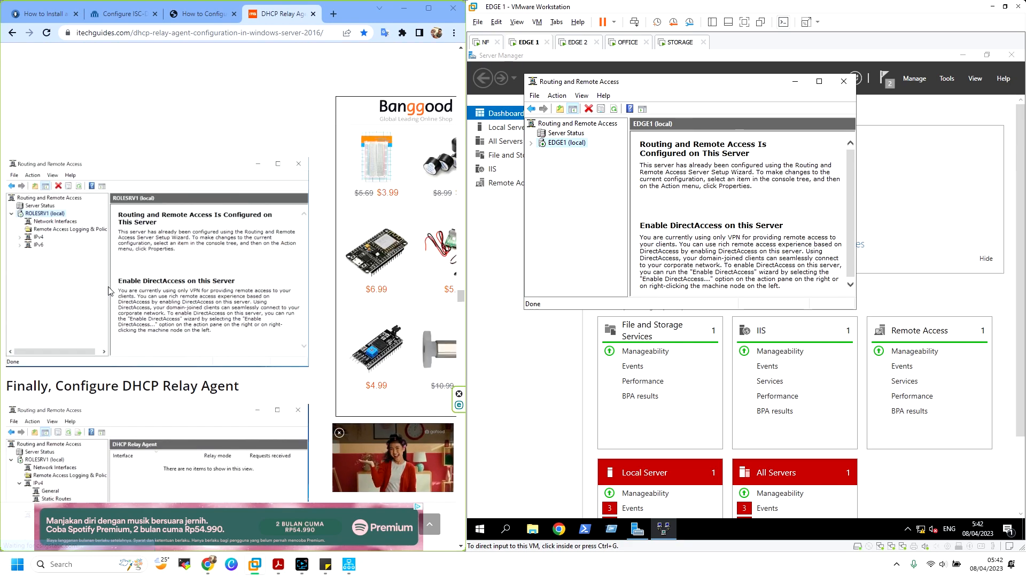
pyautogui.click(532, 143)
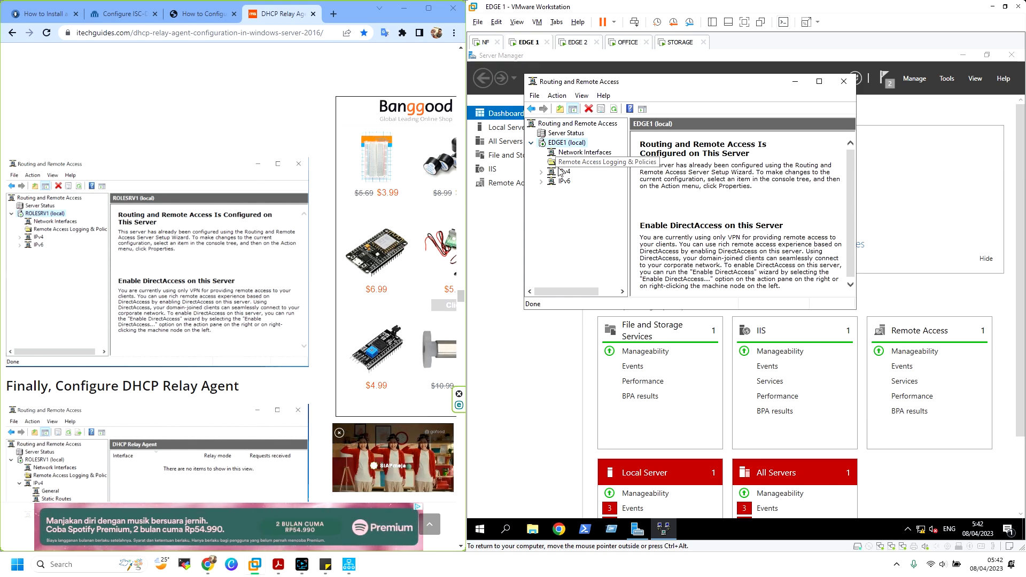
pyautogui.click(541, 182)
pyautogui.click(541, 172)
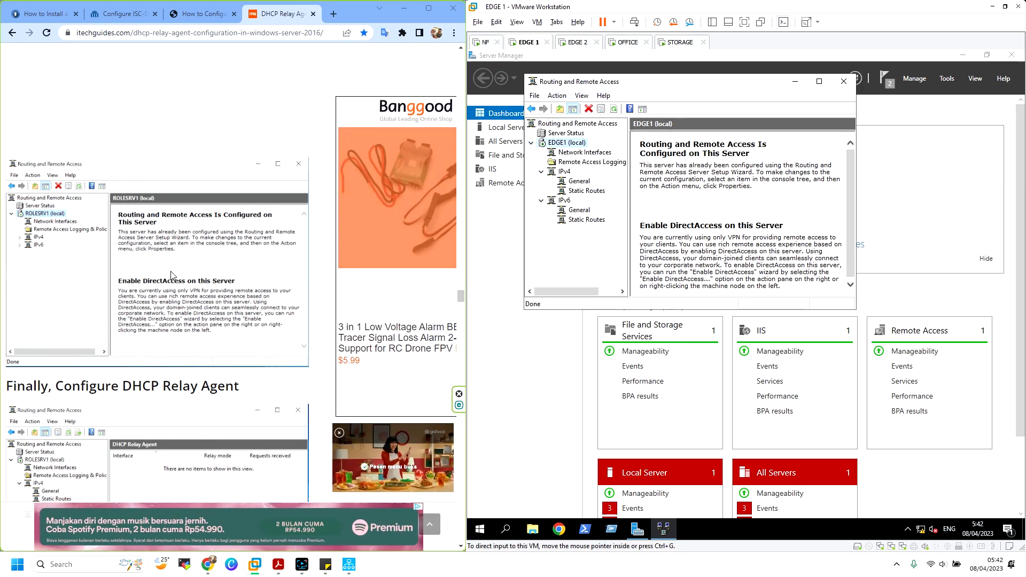
pyautogui.scroll(-5, 171, 275)
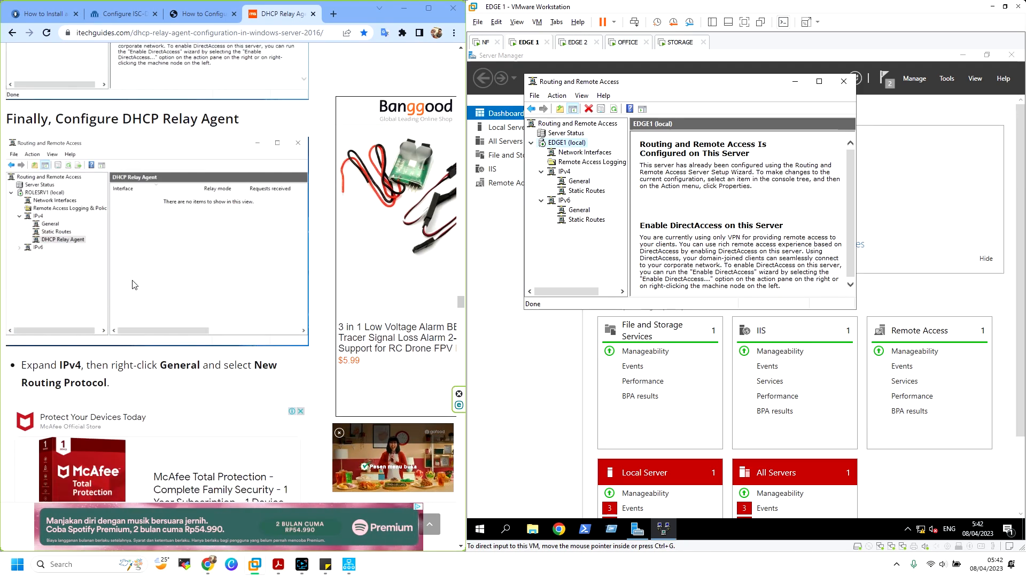
pyautogui.click(564, 172)
# Bring up the IPv4 branch's action menu and the details list's view options
pyautogui.rightClick(569, 174)
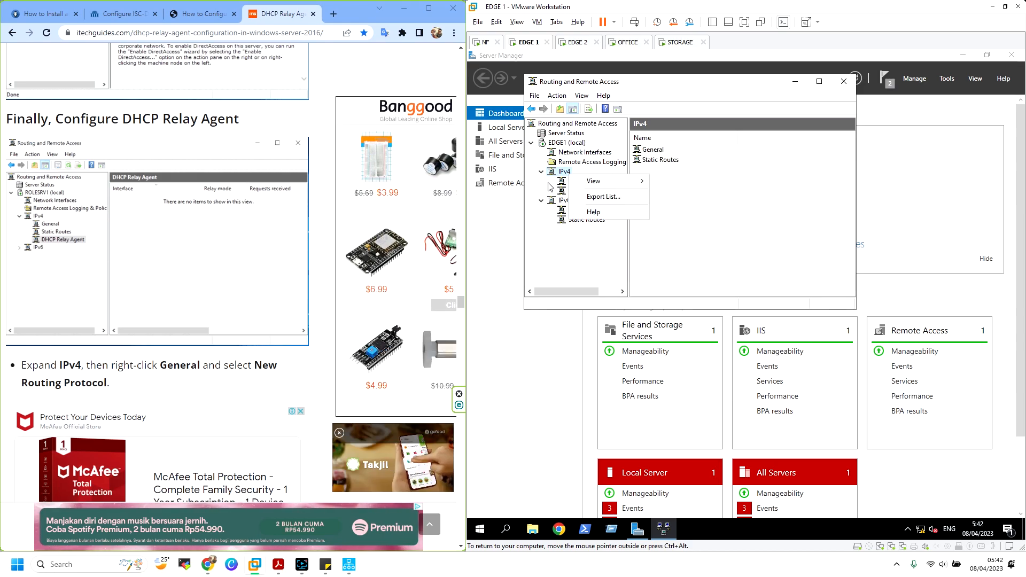
pyautogui.click(549, 183)
pyautogui.scroll(4, 160, 224)
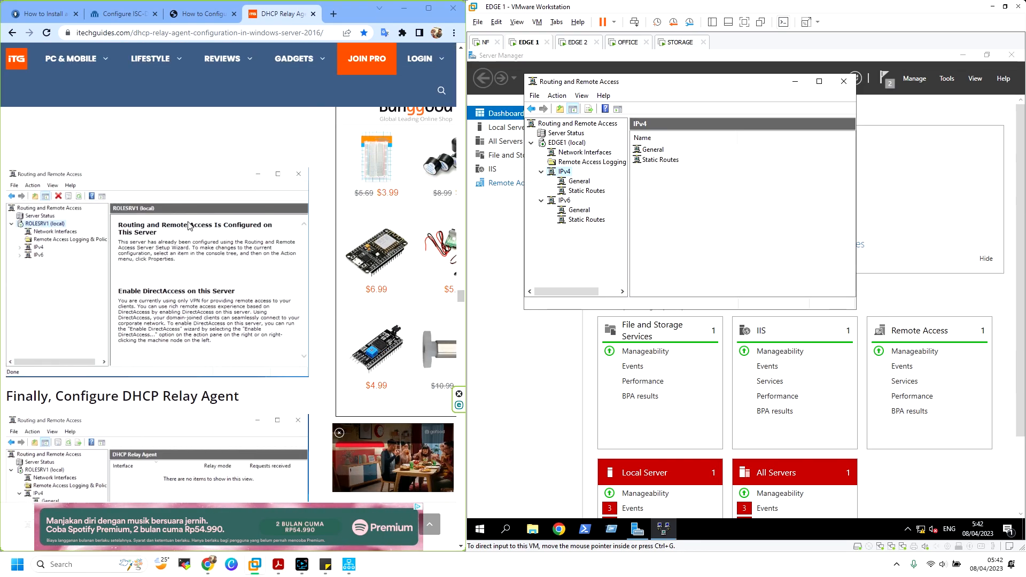
pyautogui.scroll(-5, 127, 224)
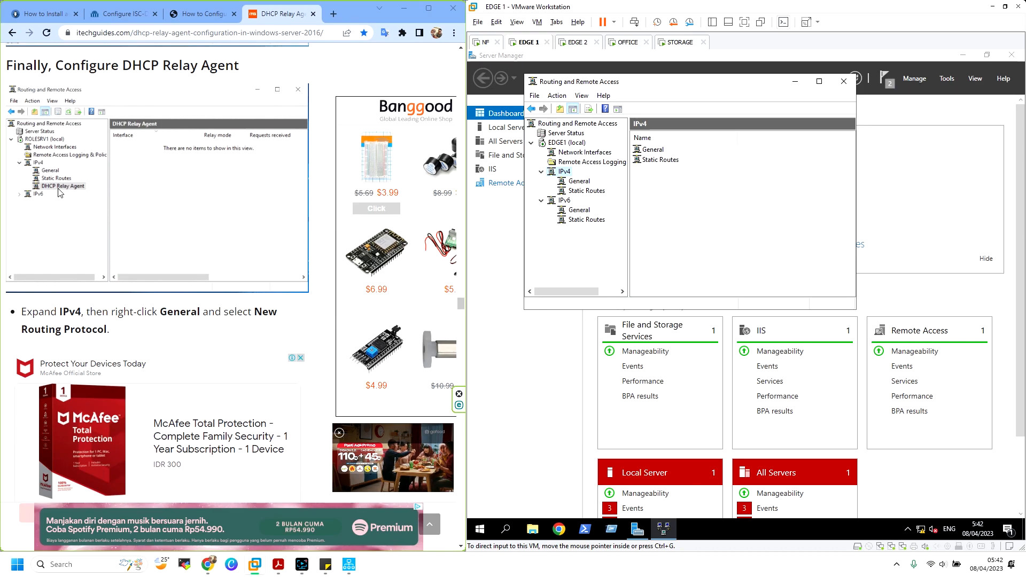
pyautogui.scroll(6, 59, 193)
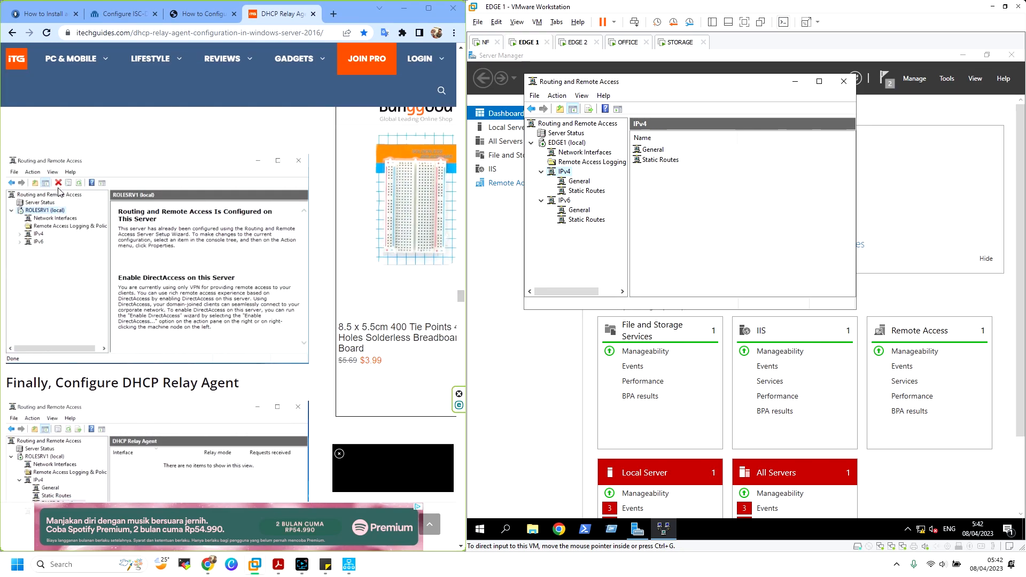
pyautogui.scroll(-14, 59, 191)
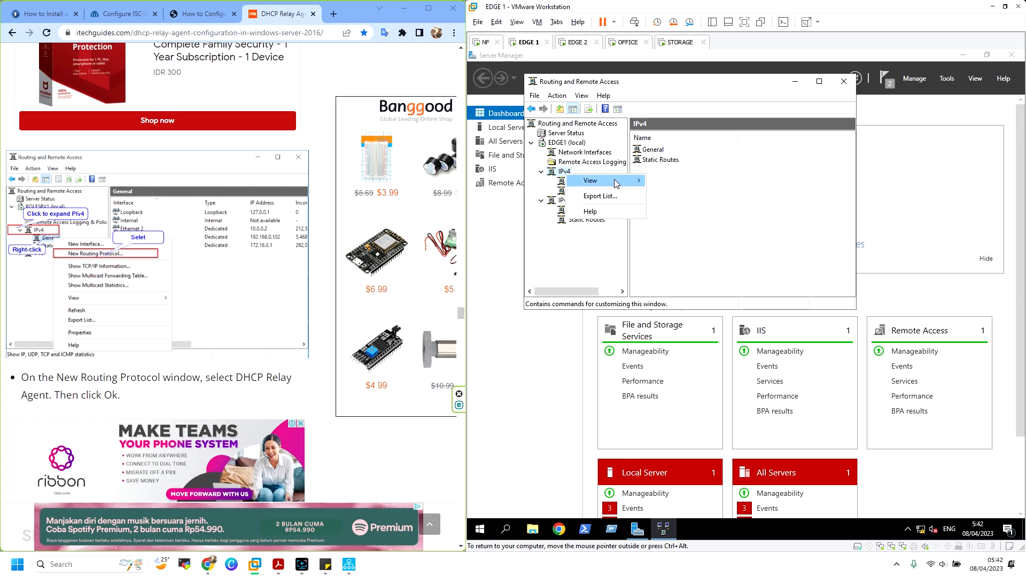
pyautogui.click(562, 175)
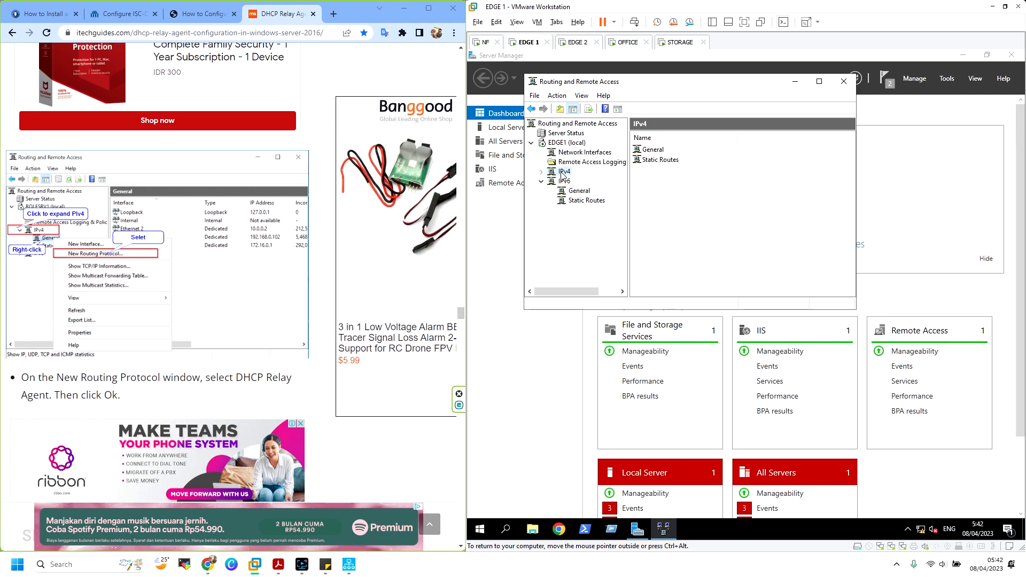
pyautogui.rightClick(573, 176)
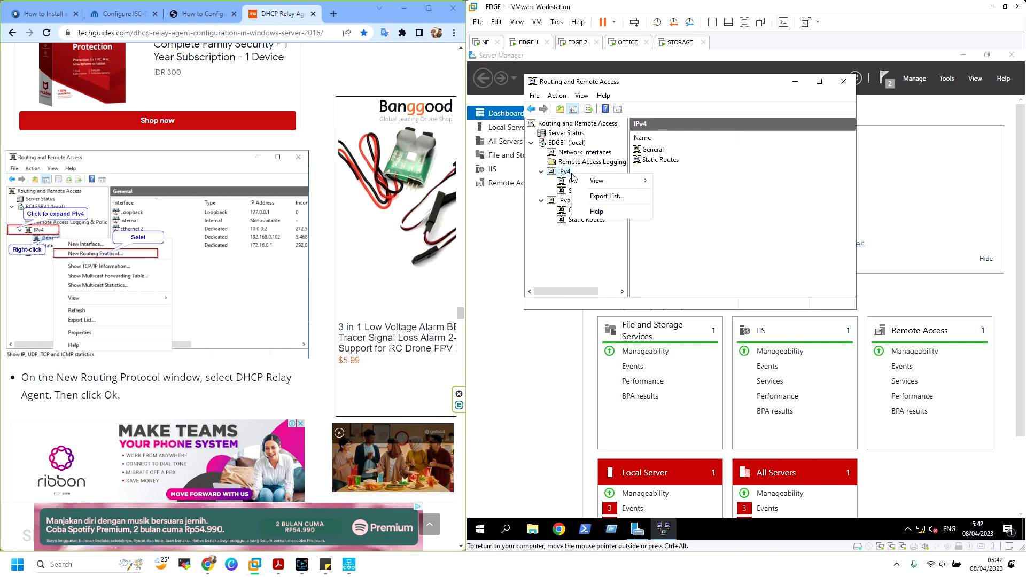
pyautogui.moveTo(620, 184)
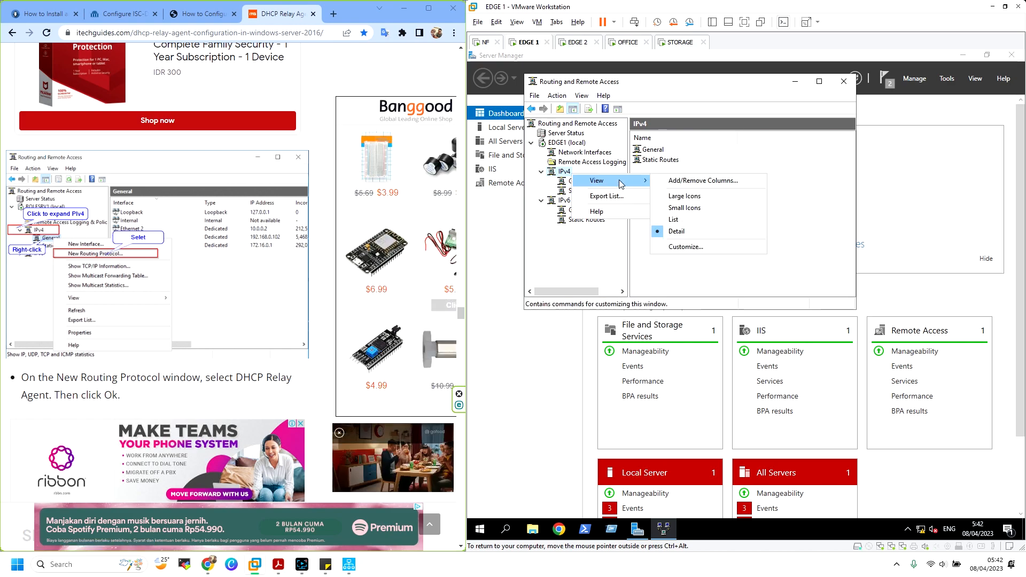
pyautogui.click(693, 196)
pyautogui.rightClick(693, 196)
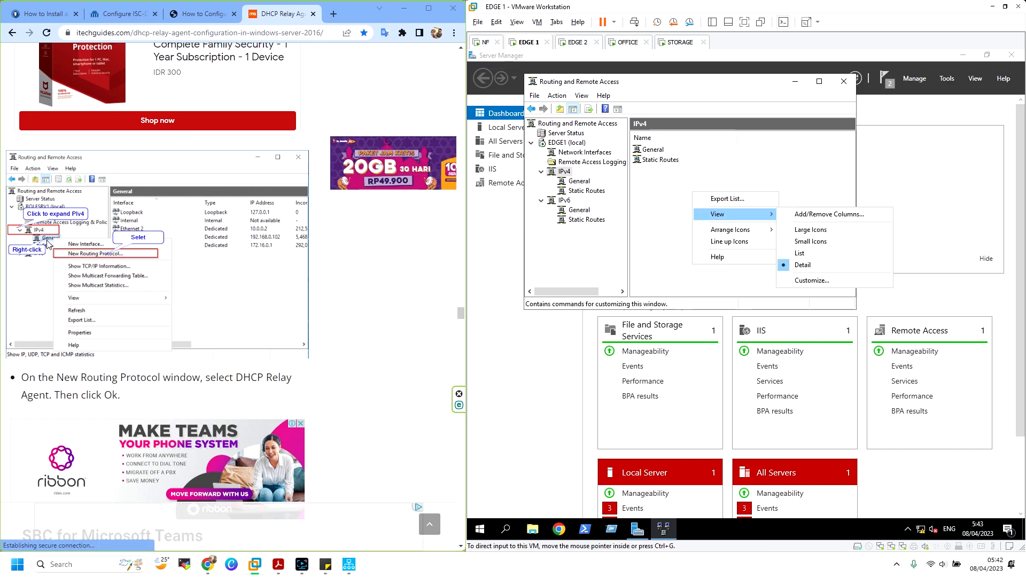
# Add DHCP Relay Agent as a new routing protocol under IPv4 General
pyautogui.click(575, 181)
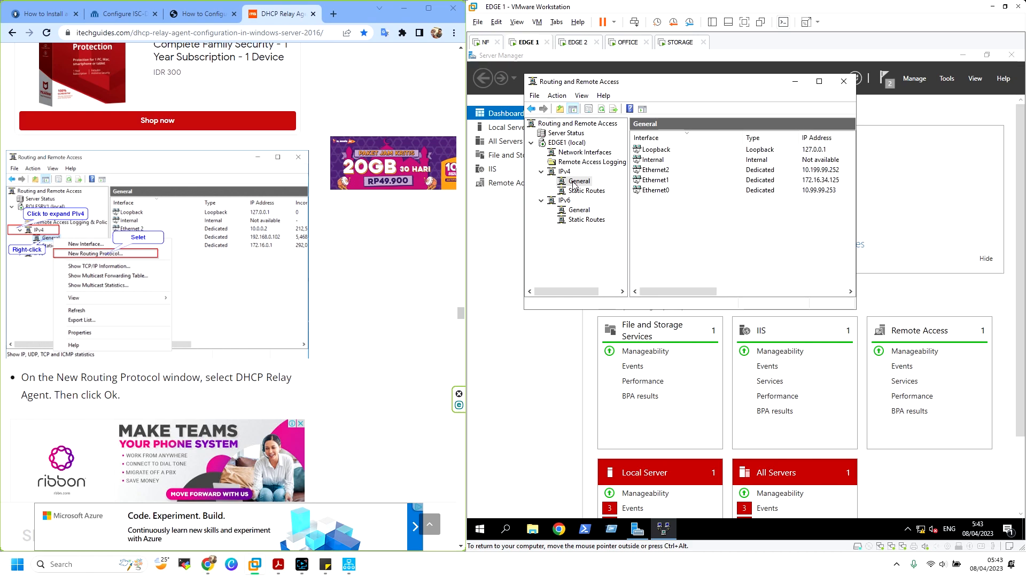
pyautogui.rightClick(575, 182)
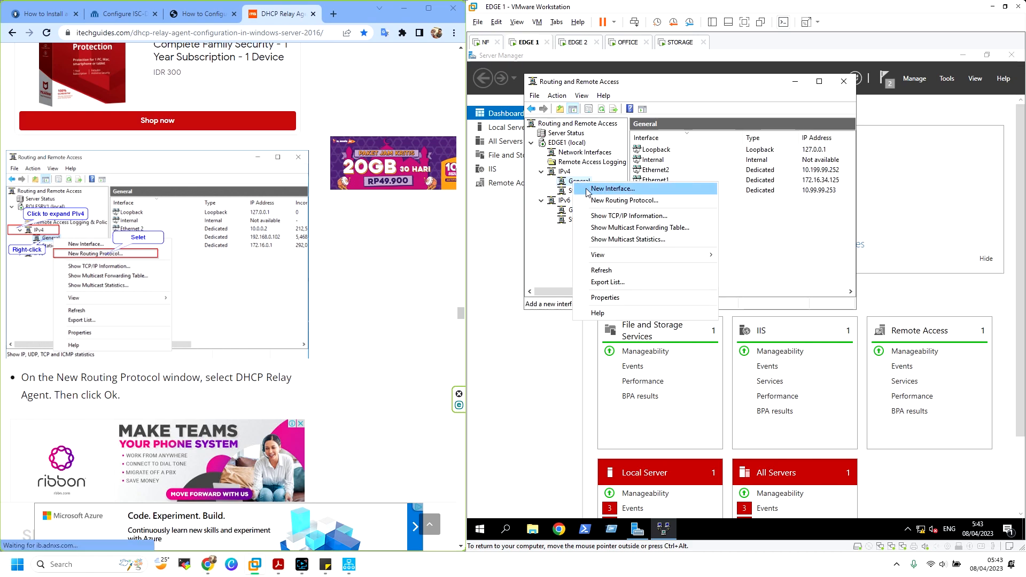
pyautogui.click(602, 202)
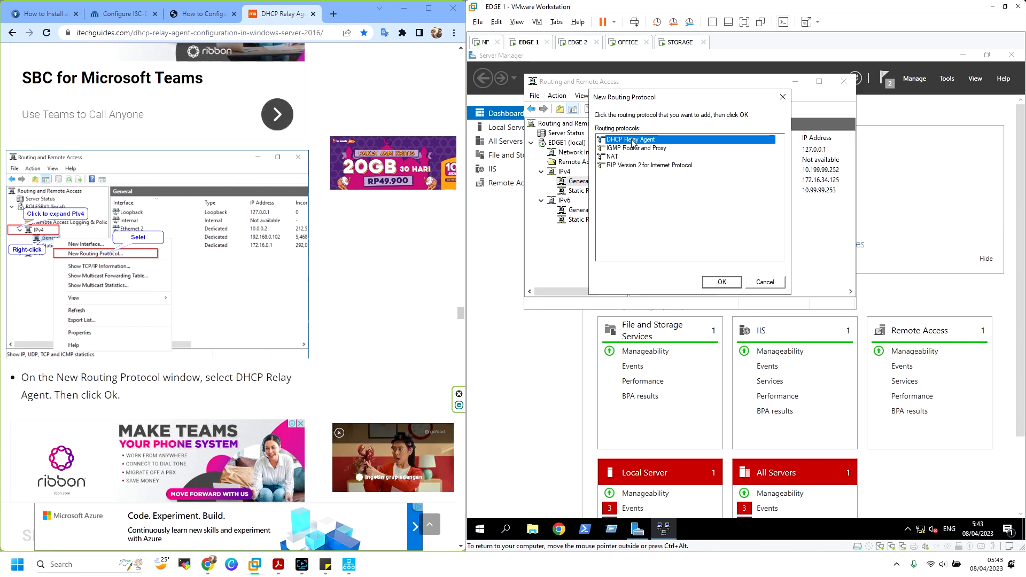
pyautogui.click(721, 282)
pyautogui.rightClick(588, 185)
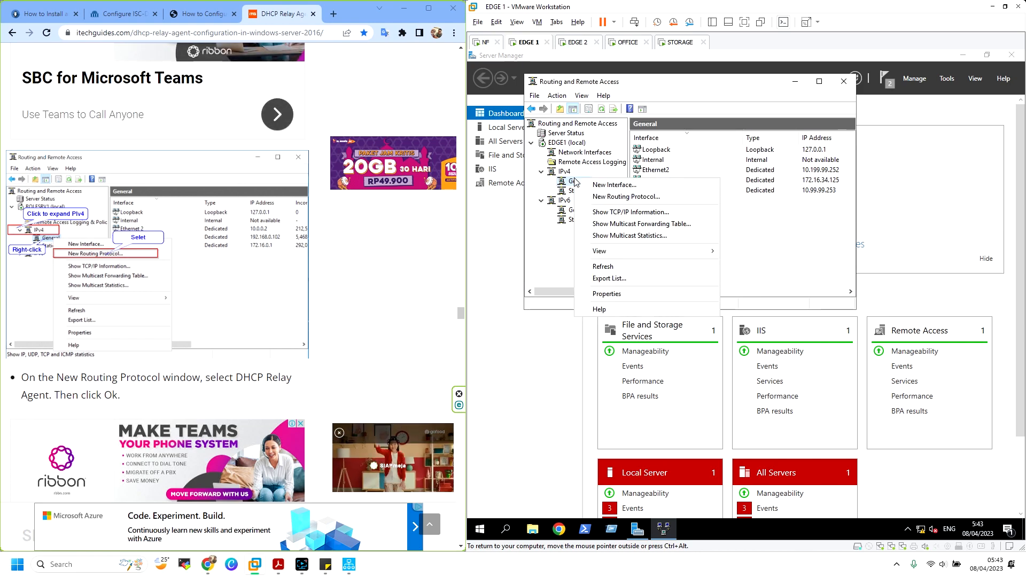
pyautogui.click(548, 190)
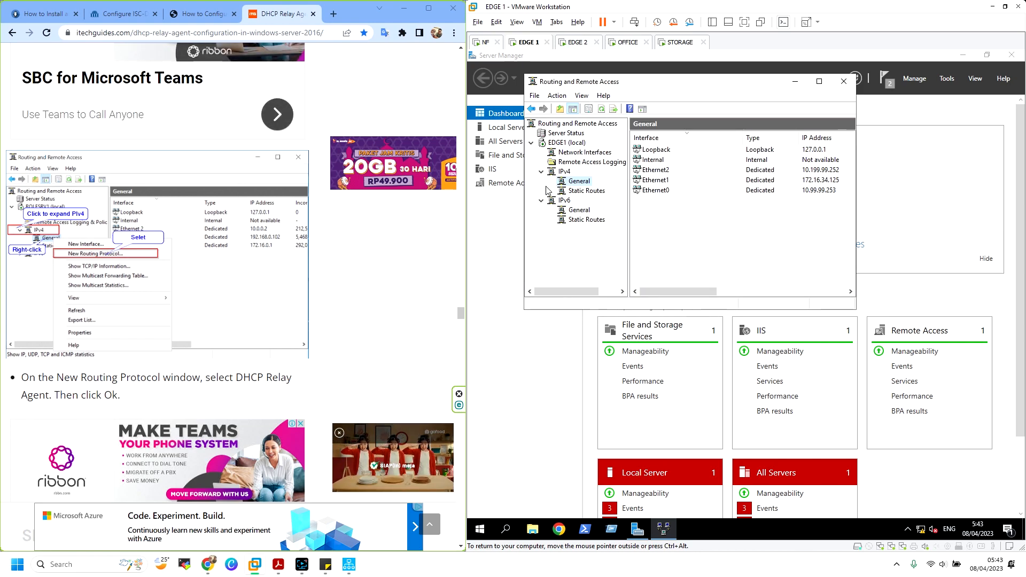
pyautogui.rightClick(585, 186)
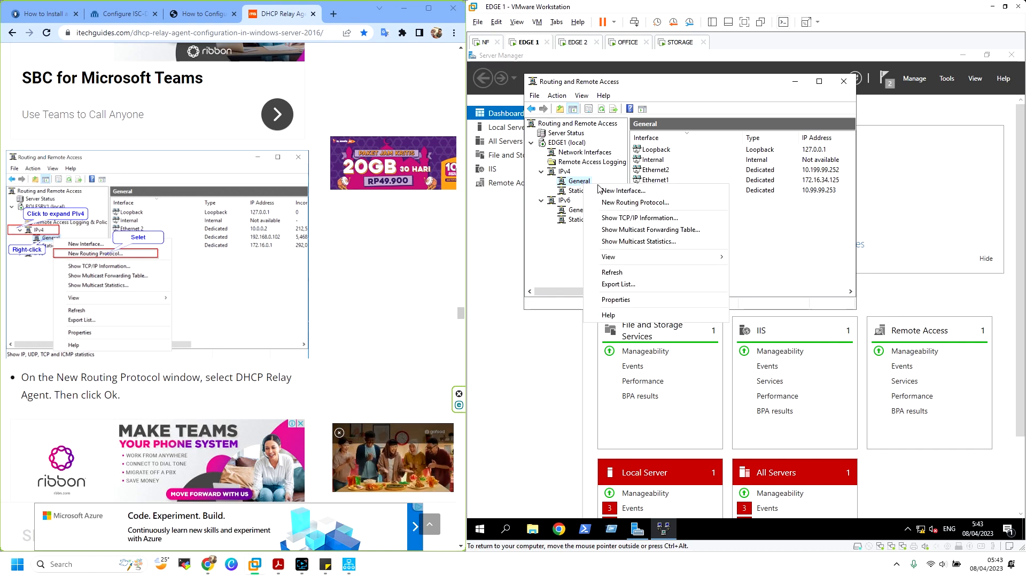
pyautogui.click(639, 203)
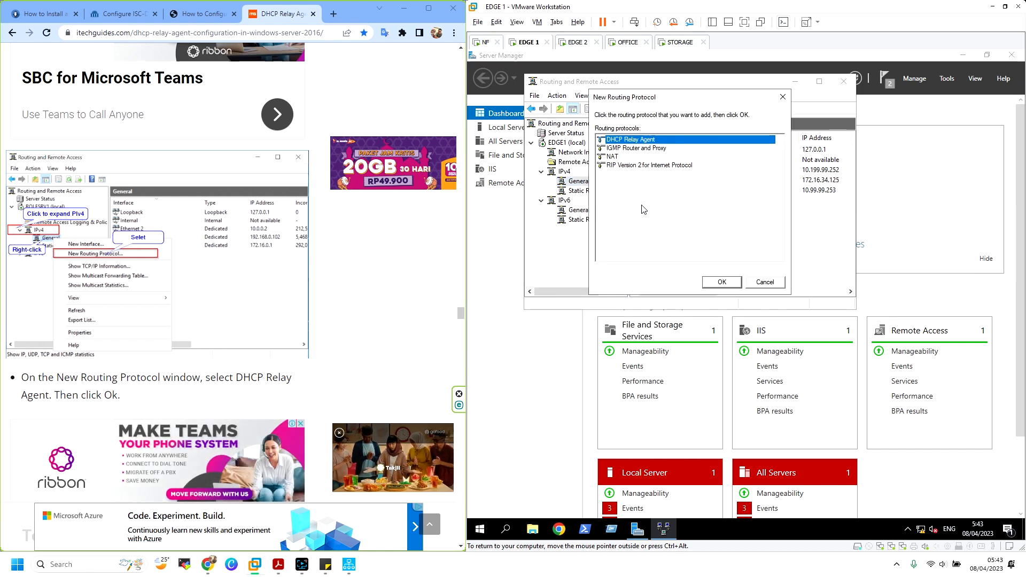
pyautogui.click(723, 283)
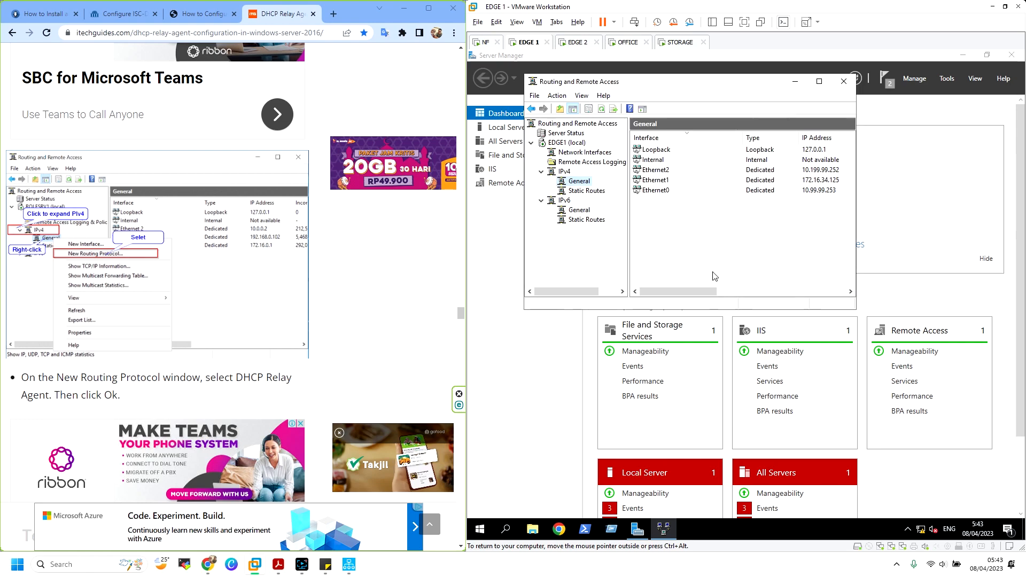
# Select DHCP Relay Agent and start adding a new interface for it
pyautogui.click(601, 203)
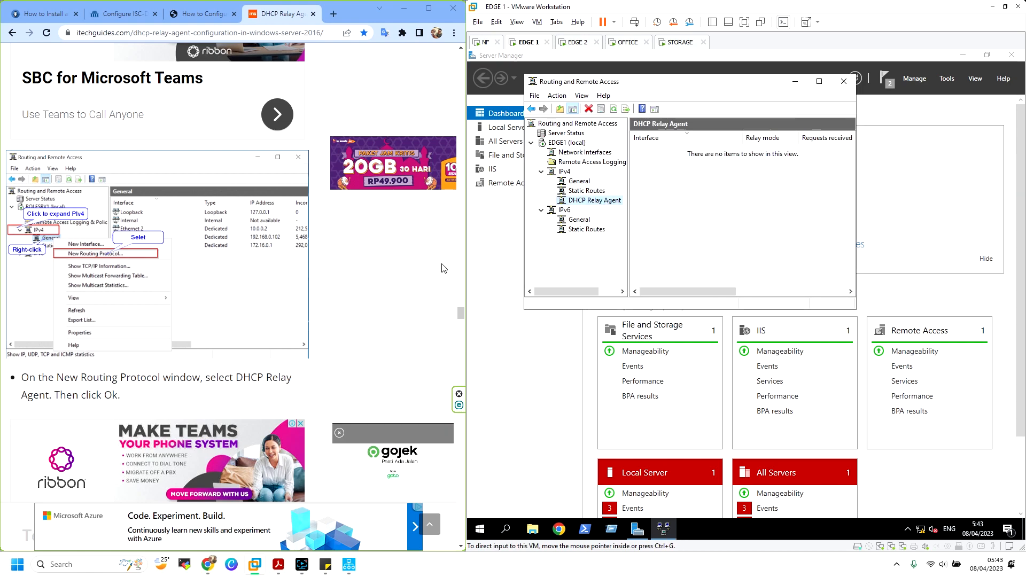
pyautogui.scroll(-7, 442, 269)
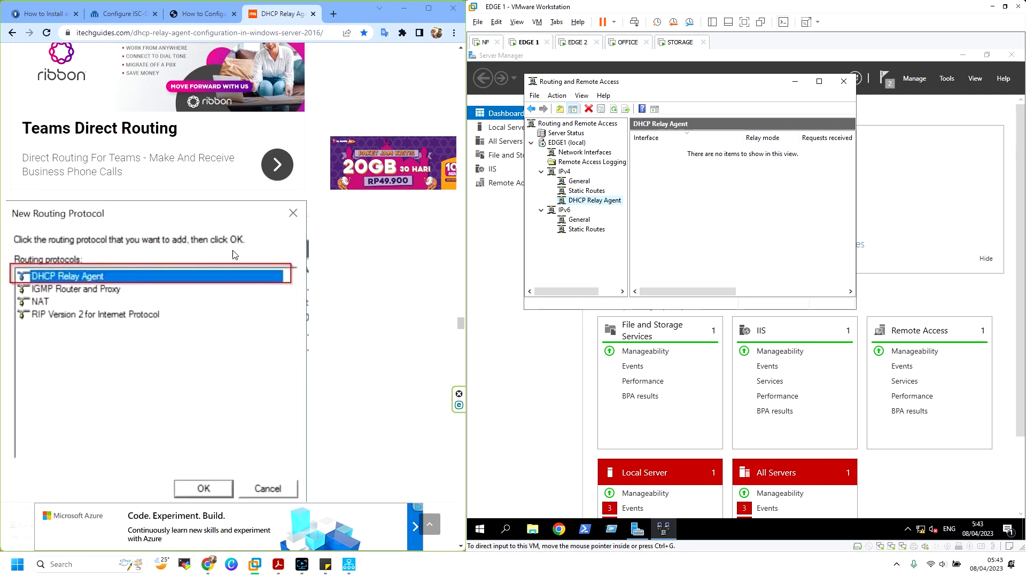
pyautogui.scroll(-6, 233, 255)
pyautogui.scroll(-3, 234, 255)
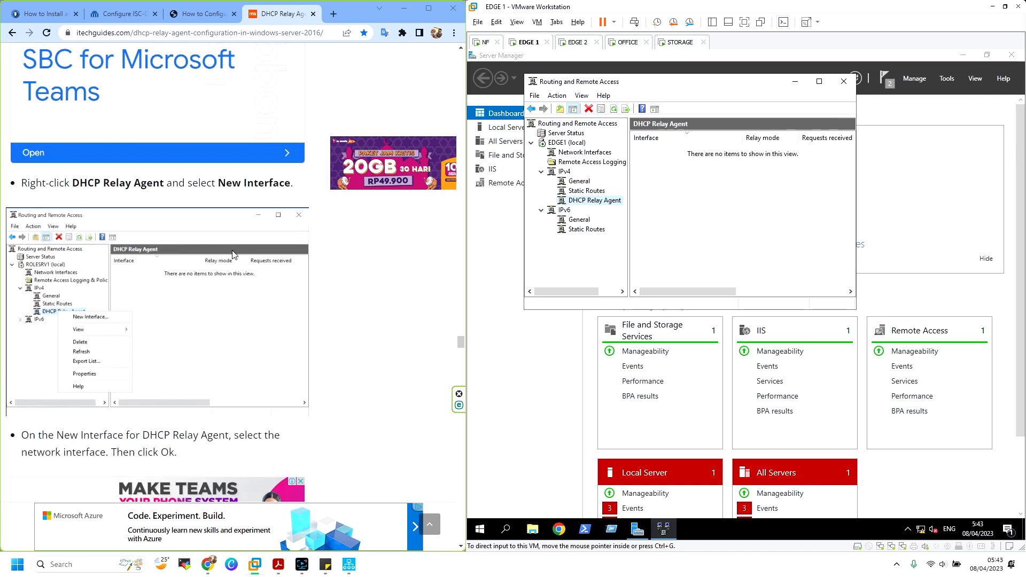
pyautogui.scroll(-10, 232, 255)
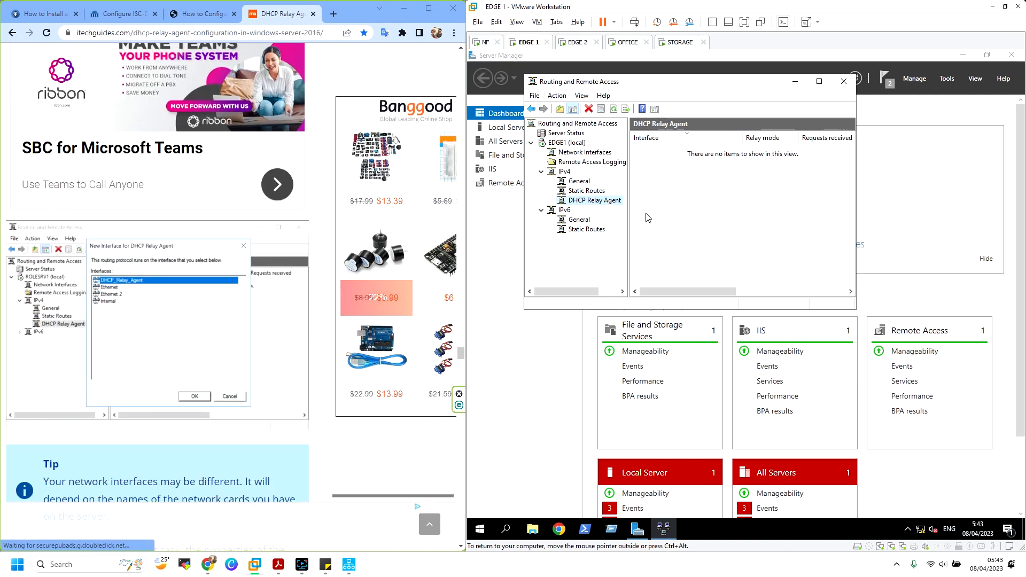
pyautogui.rightClick(608, 207)
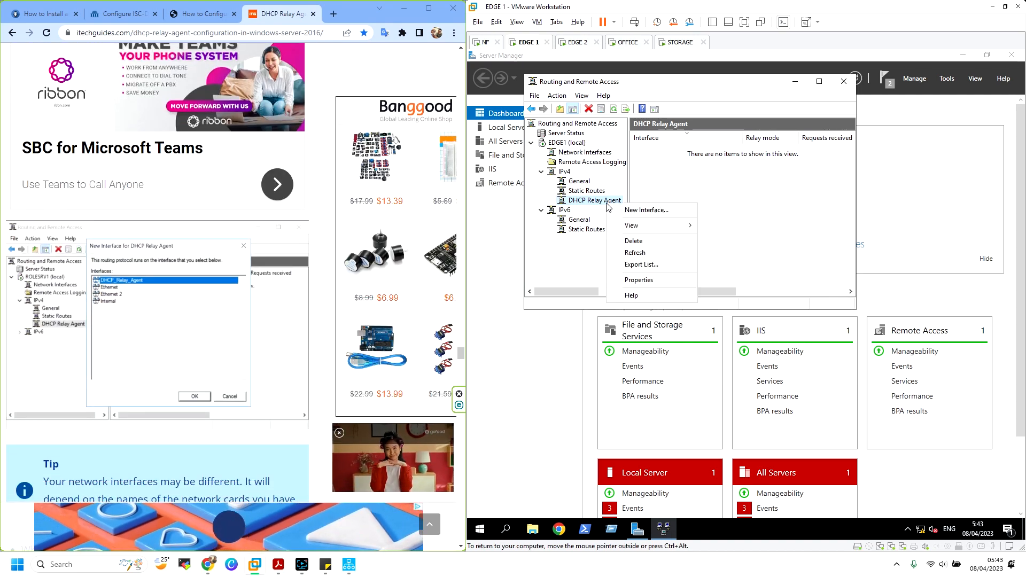
pyautogui.click(647, 210)
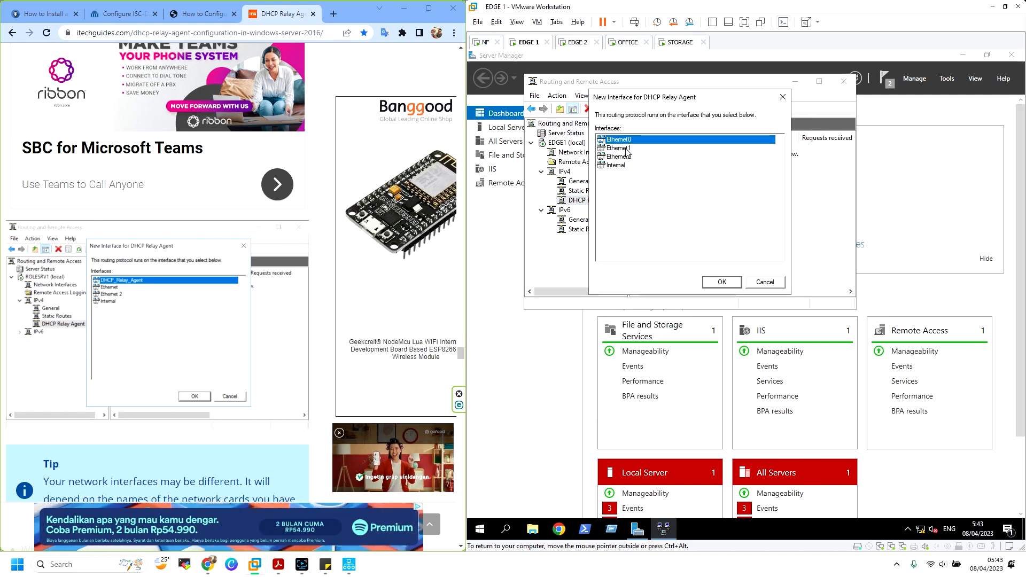
# Bring the task PDF forward and jump to the IP Address Table bookmark
pyautogui.click(278, 564)
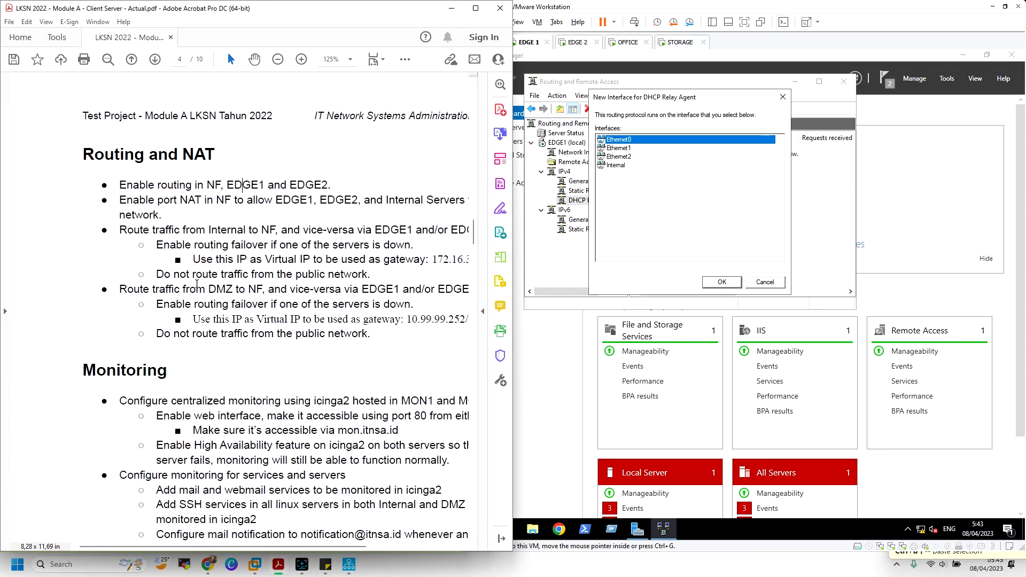
pyautogui.click(5, 126)
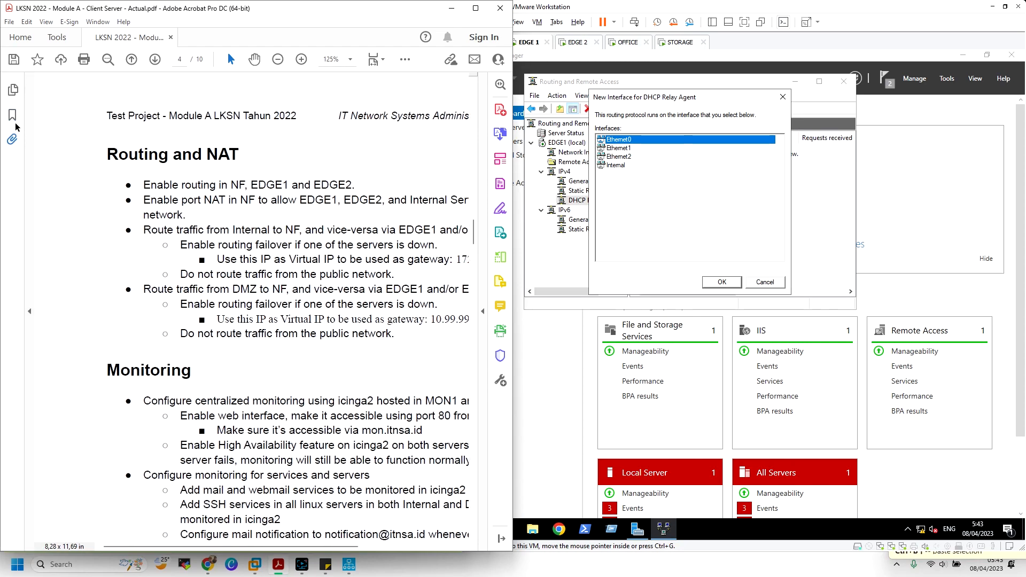
pyautogui.click(13, 115)
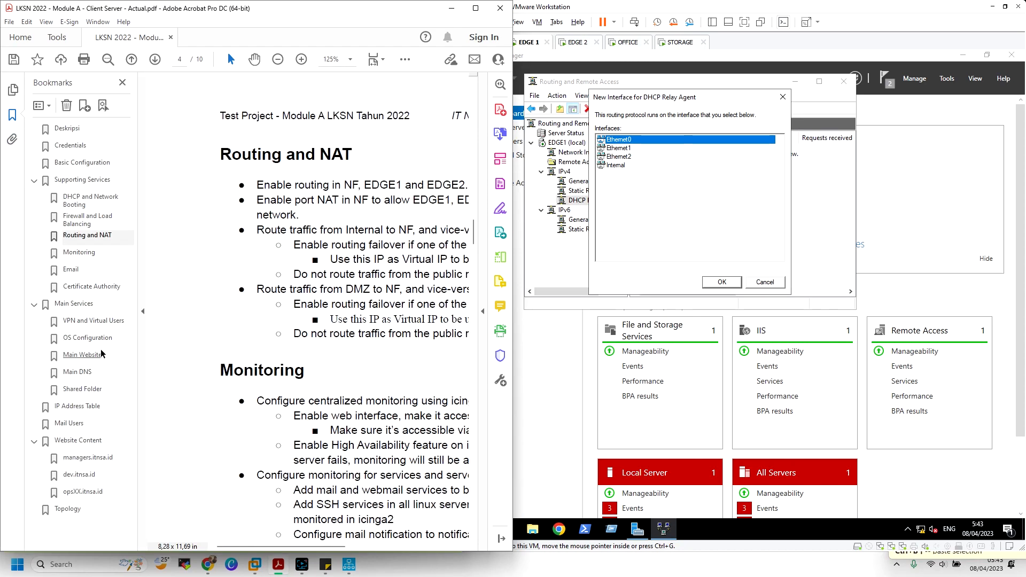
pyautogui.click(77, 406)
pyautogui.click(143, 273)
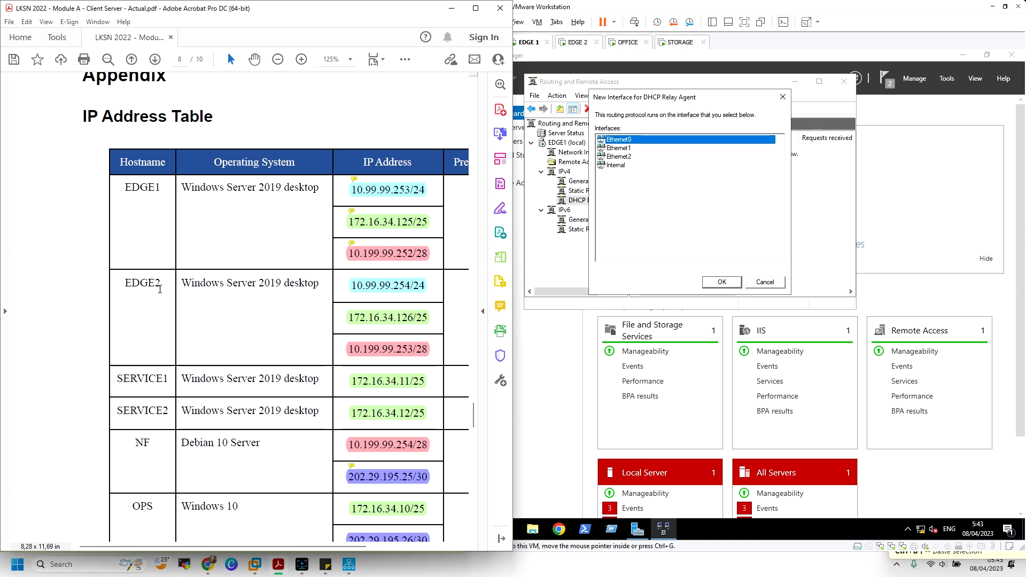
# Scroll through the IP Address Table to review EDGE1's three addresses
pyautogui.scroll(-3, 455, 136)
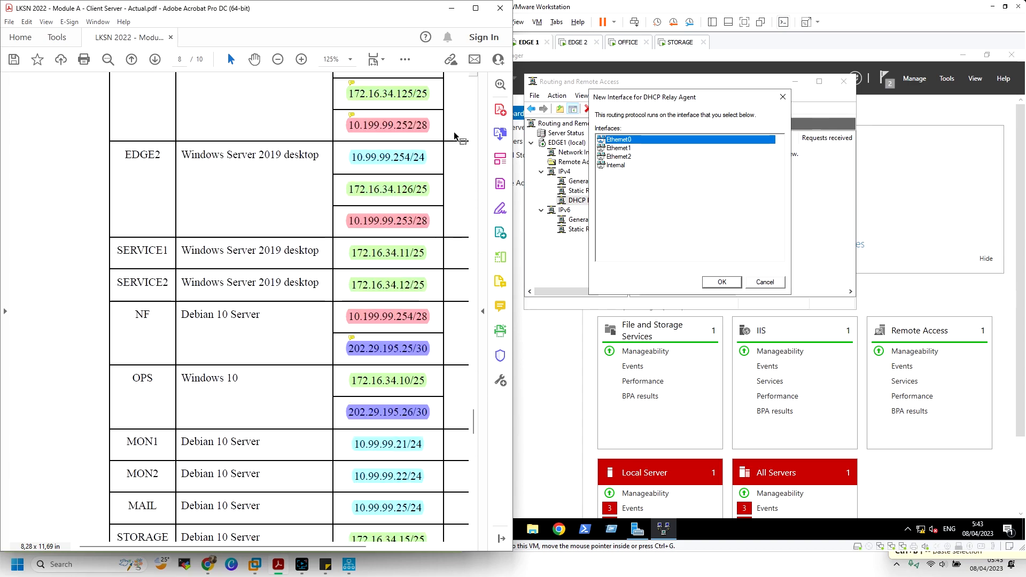
pyautogui.scroll(-20, 476, 386)
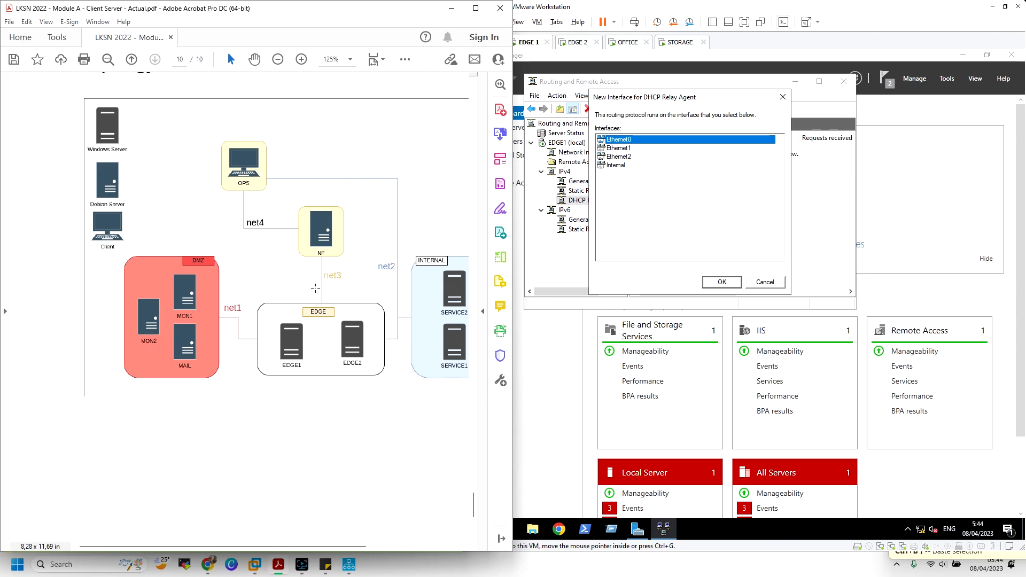
pyautogui.scroll(-1, 314, 278)
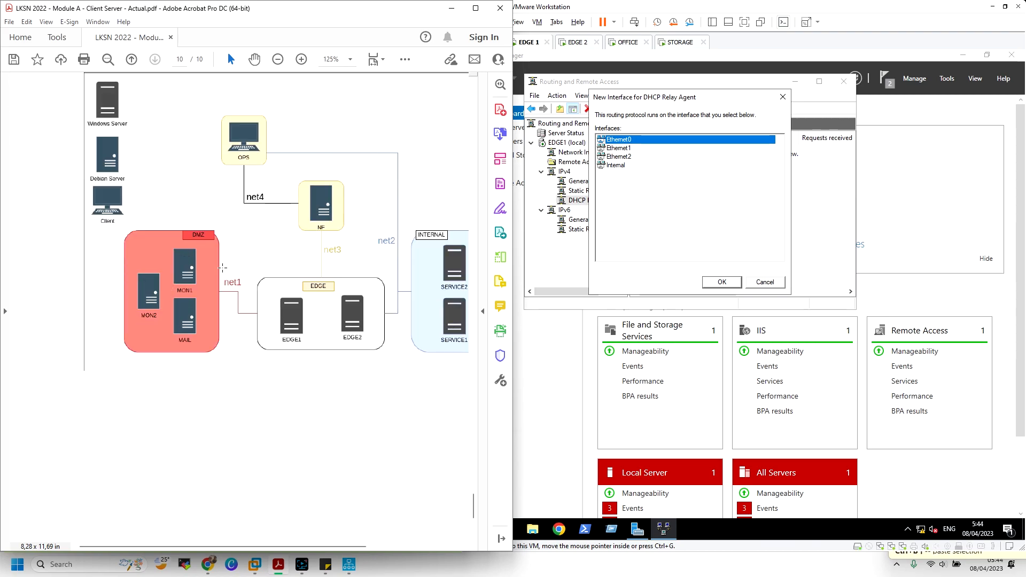
pyautogui.scroll(10, 244, 235)
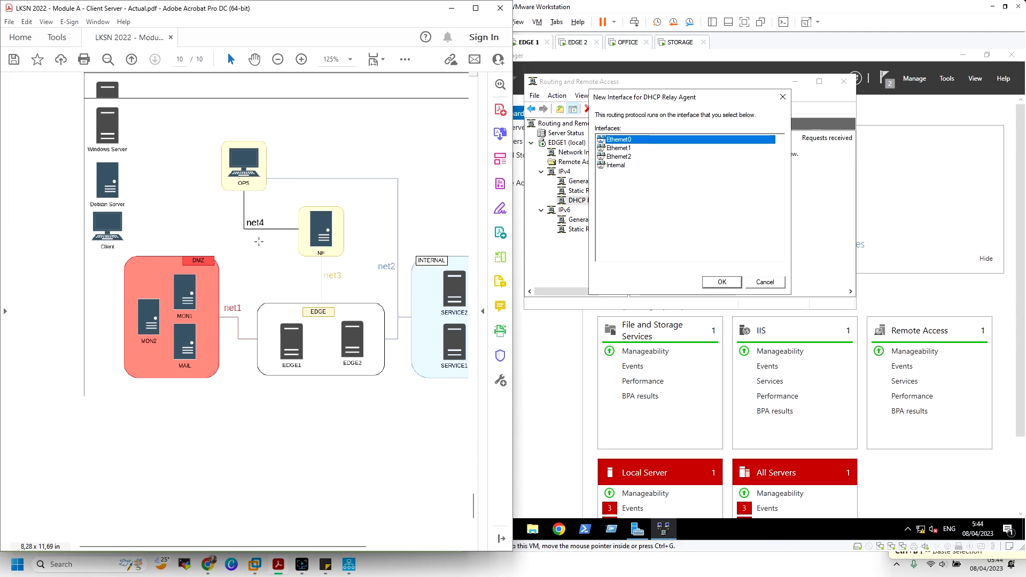
pyautogui.scroll(10, 243, 236)
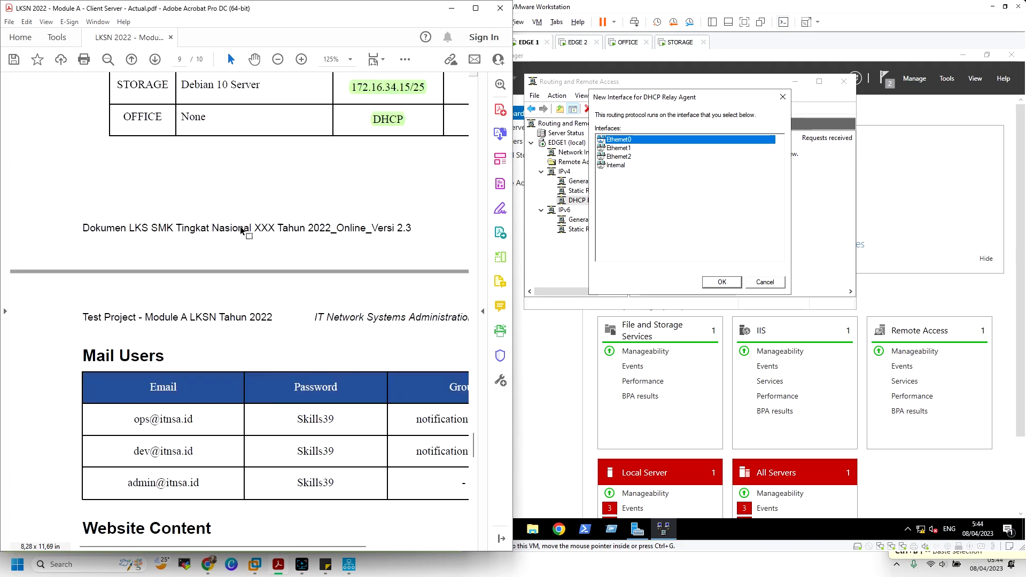
pyautogui.scroll(1, 239, 224)
pyautogui.moveTo(409, 260)
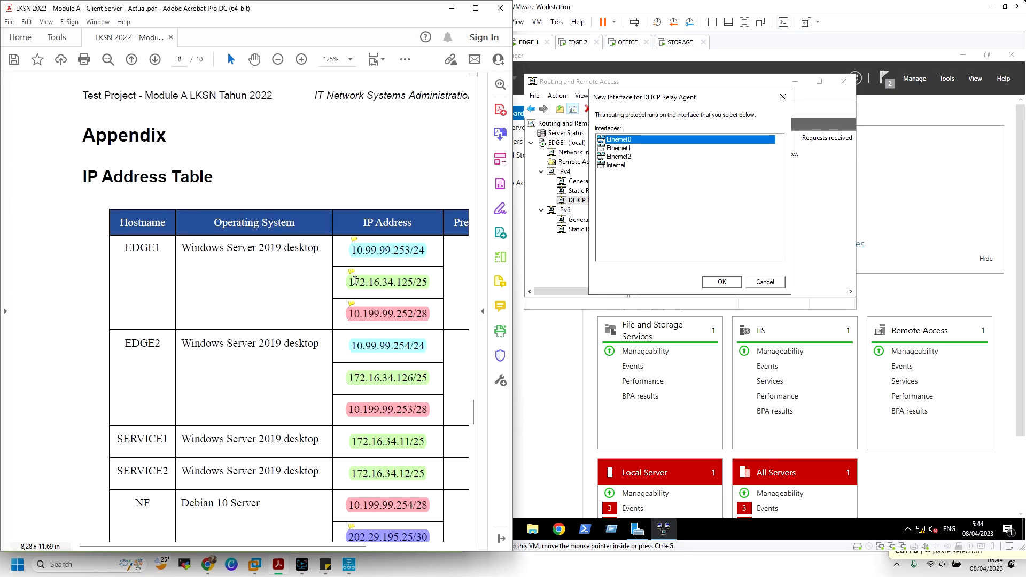
pyautogui.scroll(-4, 277, 262)
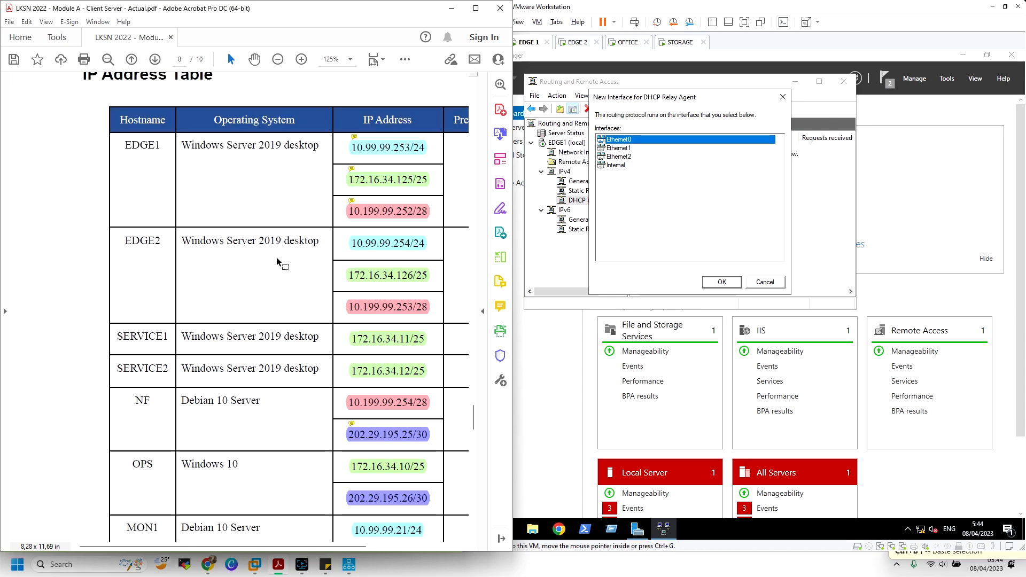
pyautogui.moveTo(391, 159)
# Run ipconfig in PowerShell on EDGE 1, showing Ethernet0–2 at 10.99.99.253, 172.16.34.125, 10.199.99.252
pyautogui.click(586, 530)
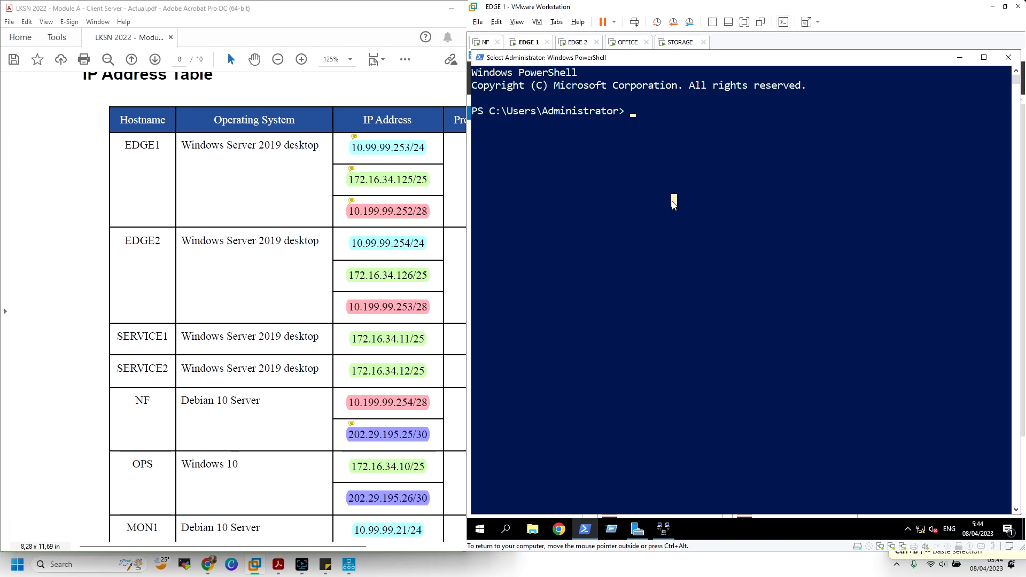
pyautogui.write('ipconfig')
pyautogui.press('Return')
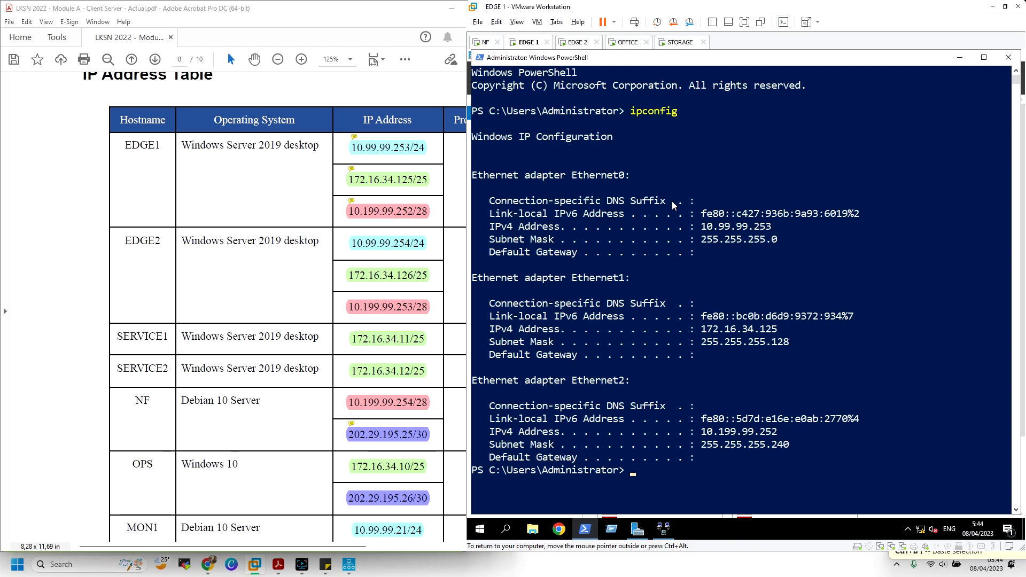
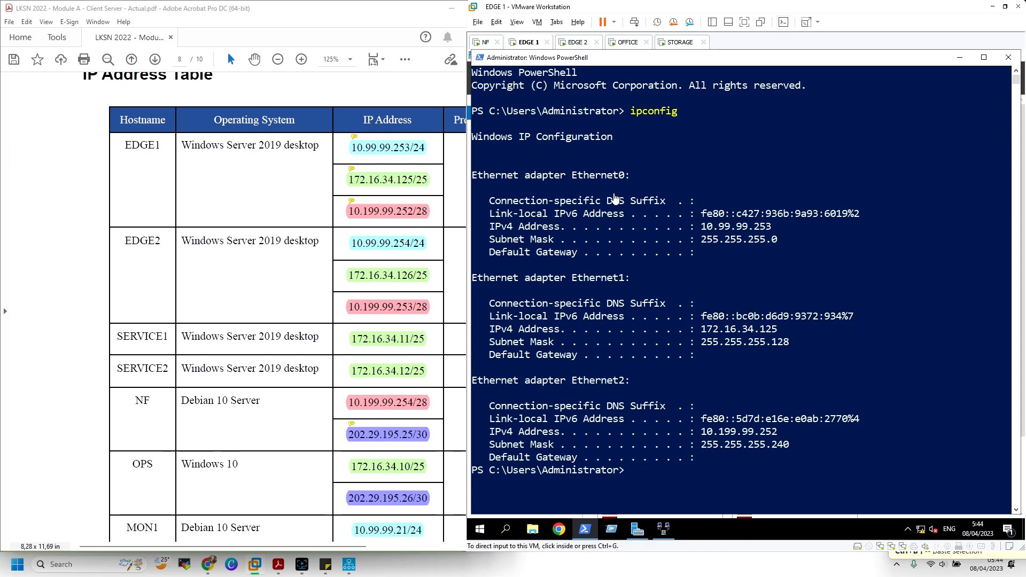
# Close PowerShell on EDGE1 and add Ethernet0 as a DHCP relay interface
pyautogui.click(1010, 58)
pyautogui.click(712, 282)
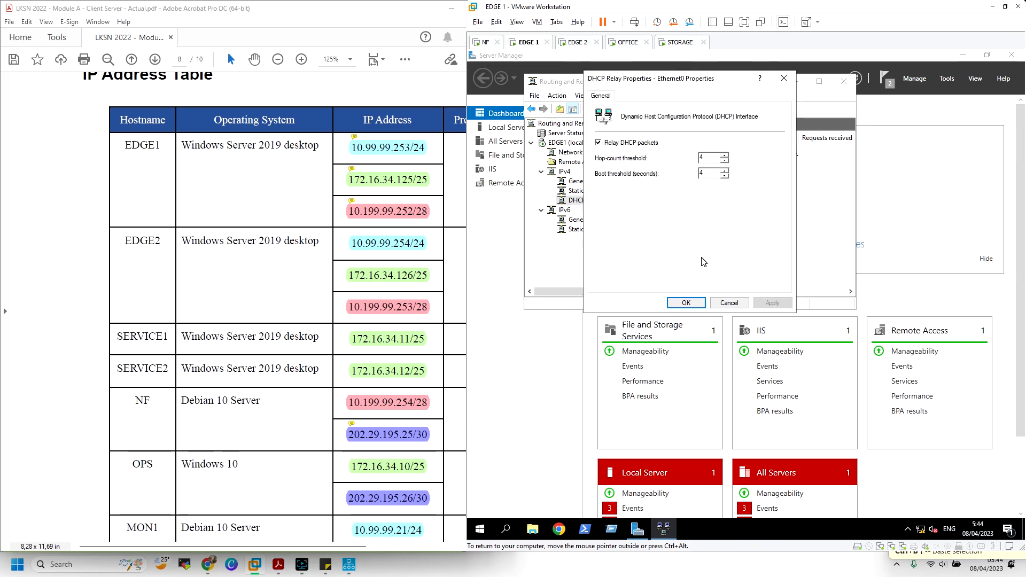
pyautogui.click(698, 303)
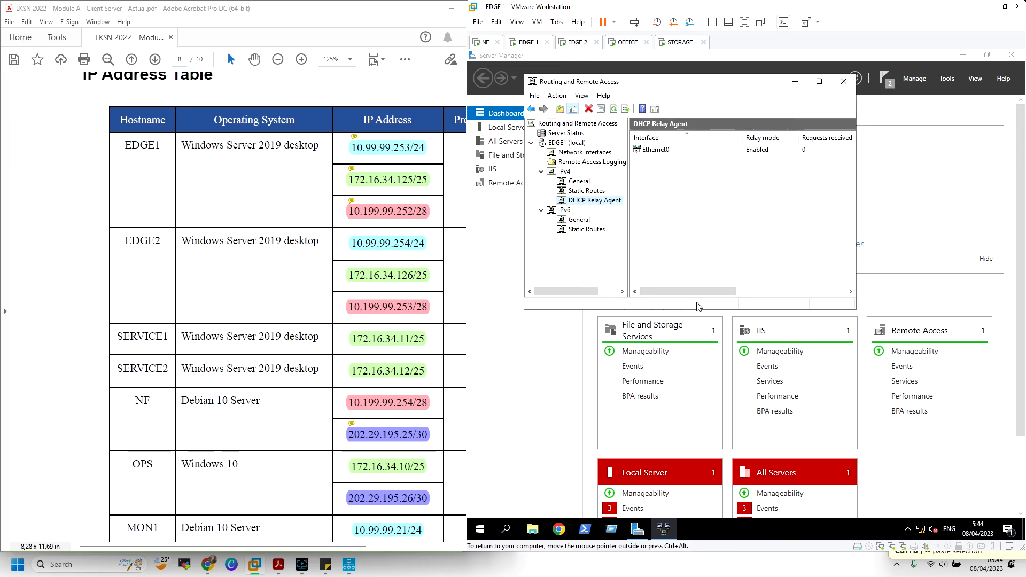
# Add Ethernet1 as a second DHCP Relay Agent interface on EDGE1
pyautogui.rightClick(604, 201)
pyautogui.click(631, 209)
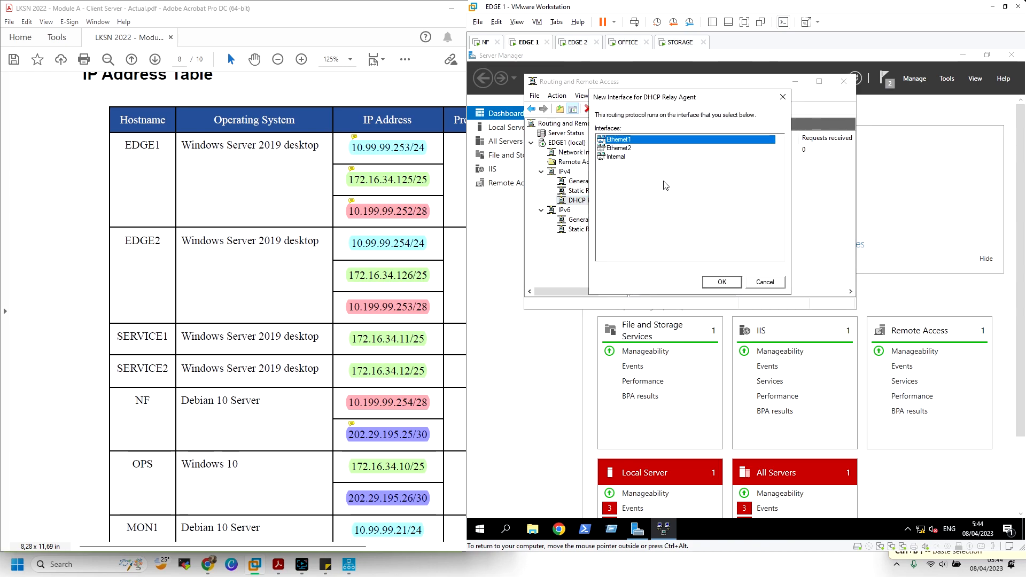
pyautogui.click(712, 283)
pyautogui.click(696, 303)
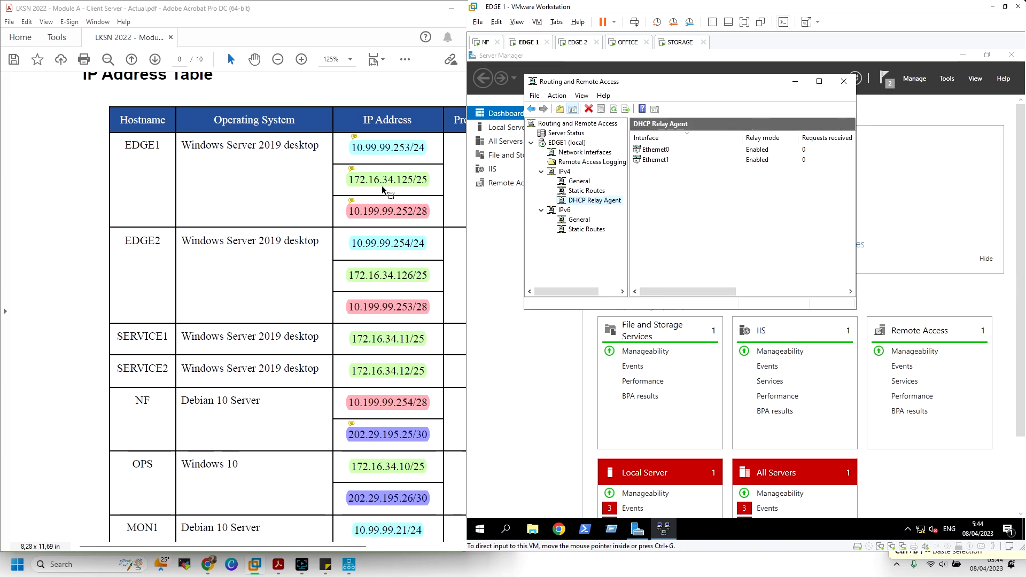
# Scroll through the DHCP relay guide article, then bring up the DHCP Relay Agent's menu
pyautogui.click(208, 564)
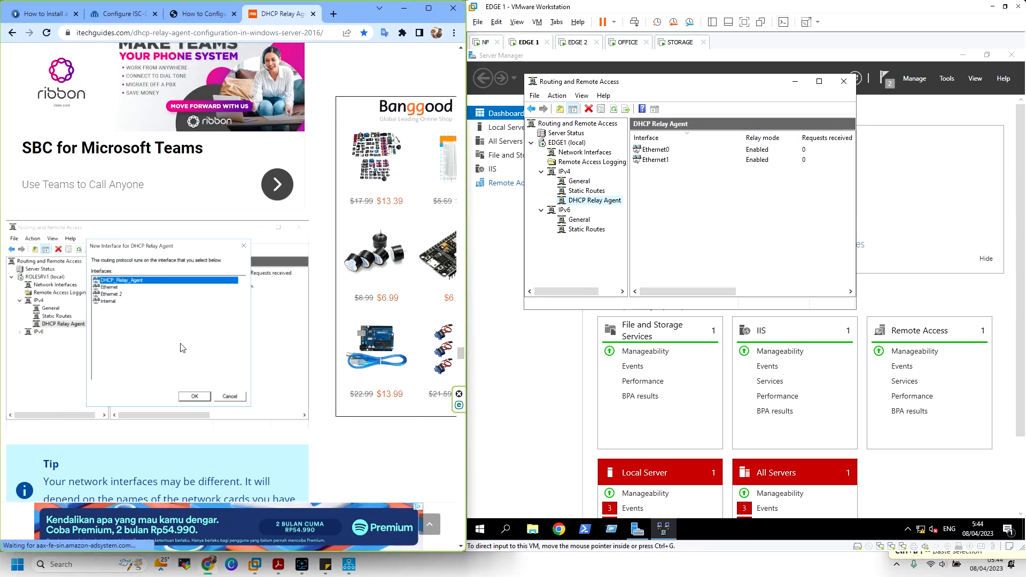
pyautogui.scroll(-18, 180, 348)
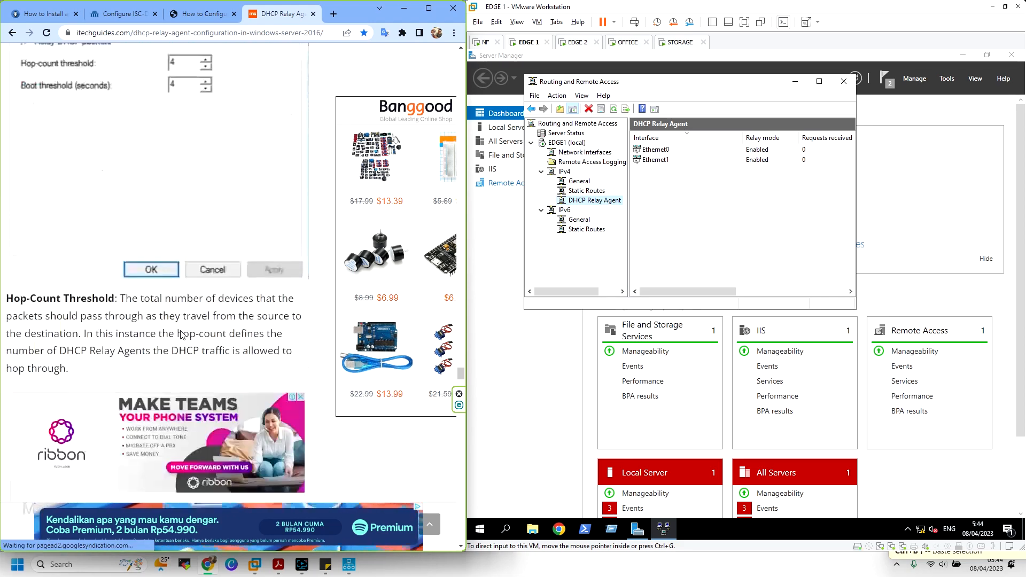
pyautogui.scroll(-15, 181, 335)
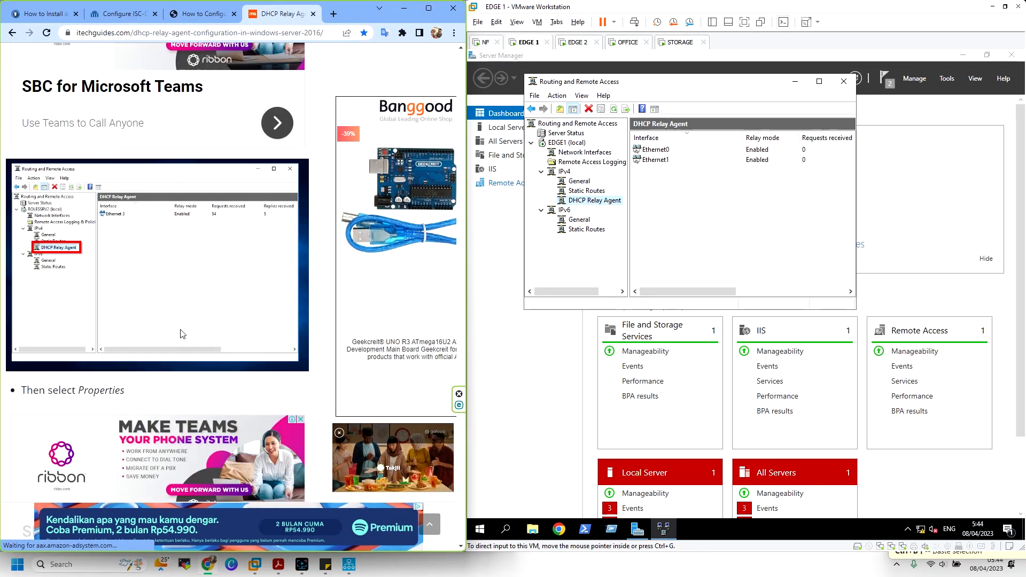
pyautogui.scroll(-6, 181, 334)
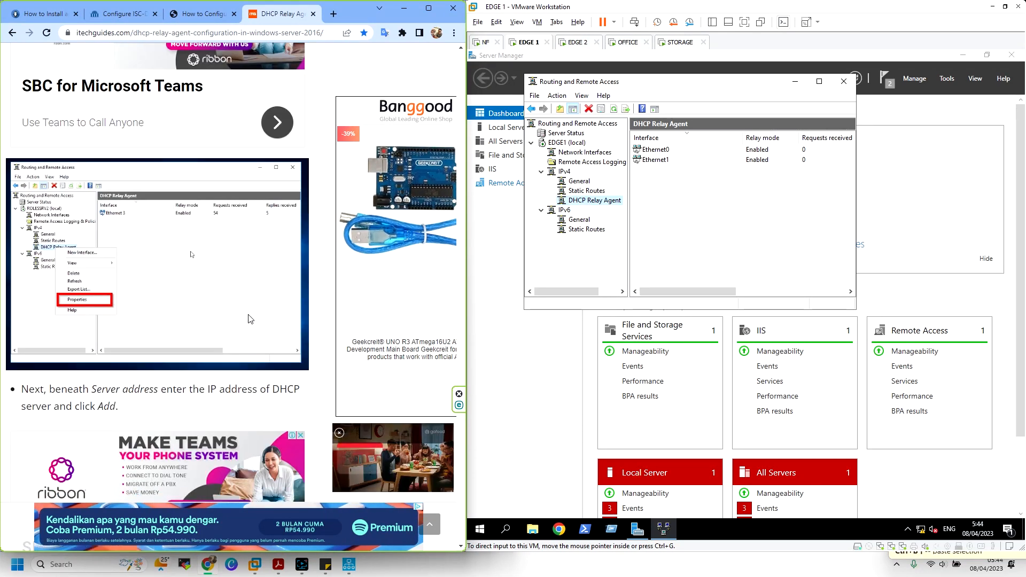
pyautogui.rightClick(594, 201)
# Add relay server 10.199.99.254 from the IP address table in DHCP Relay Agent Properties
pyautogui.click(662, 277)
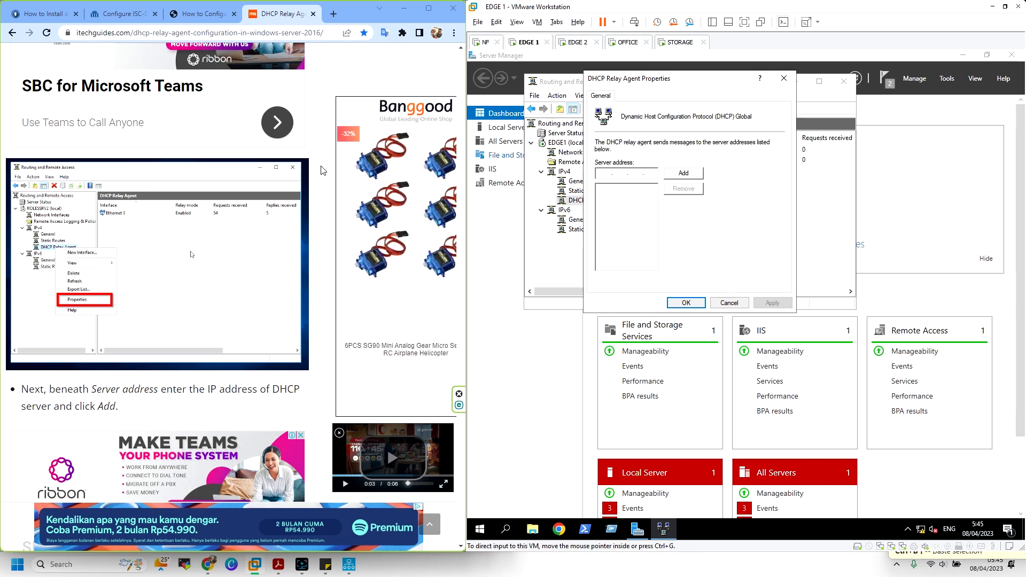
pyautogui.click(279, 564)
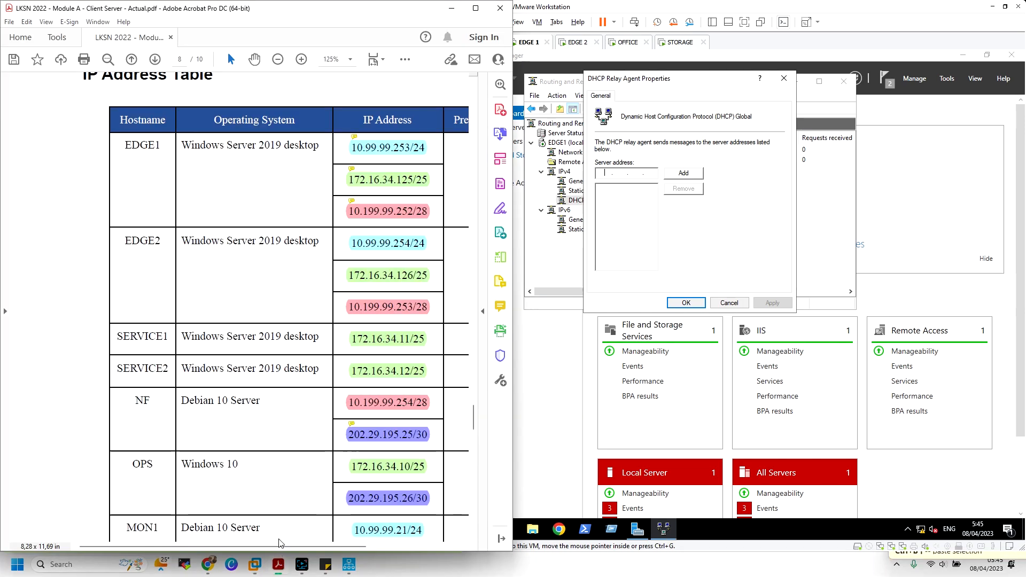
pyautogui.click(402, 406)
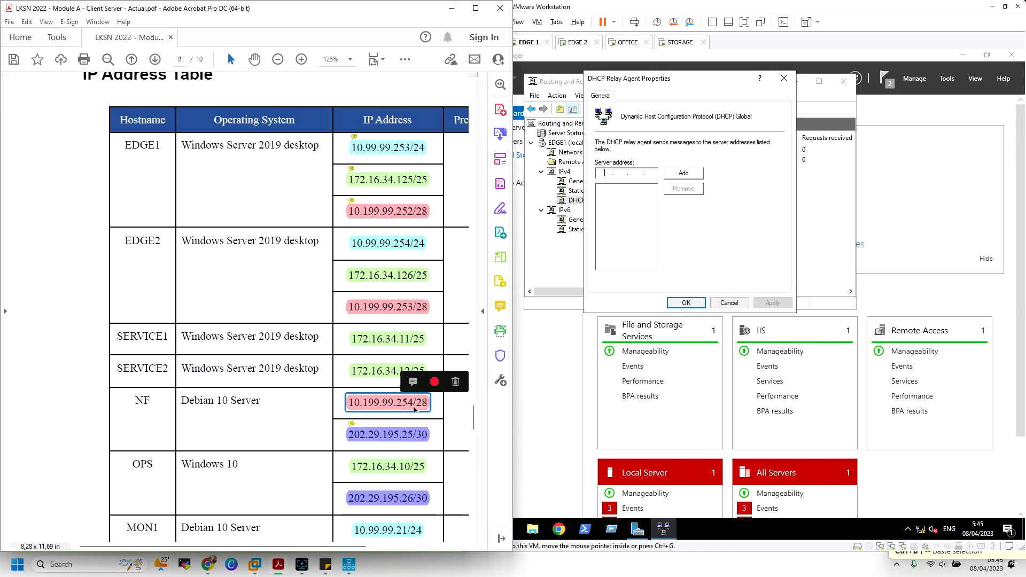
pyautogui.click(605, 173)
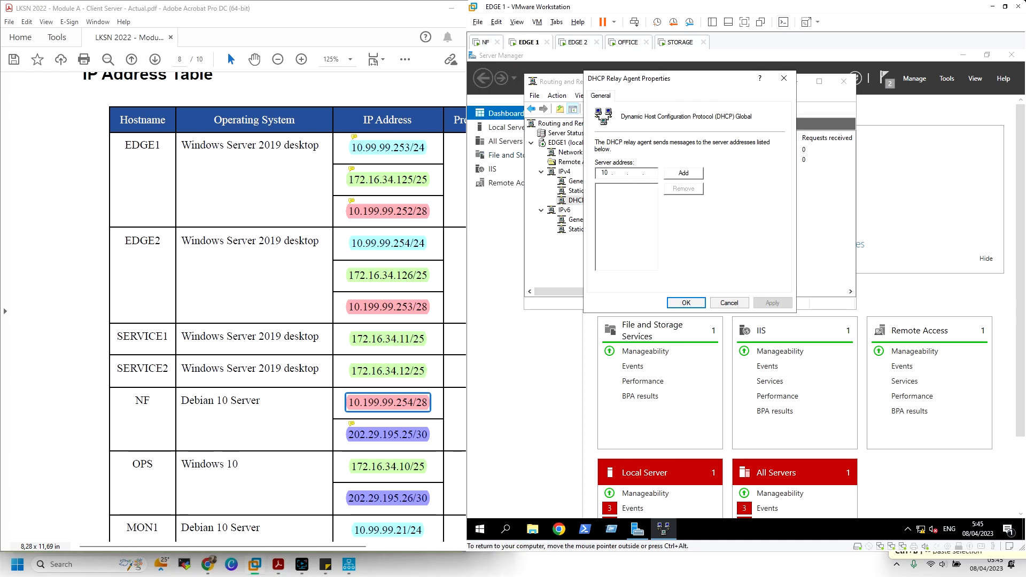
pyautogui.write('10 . 199')
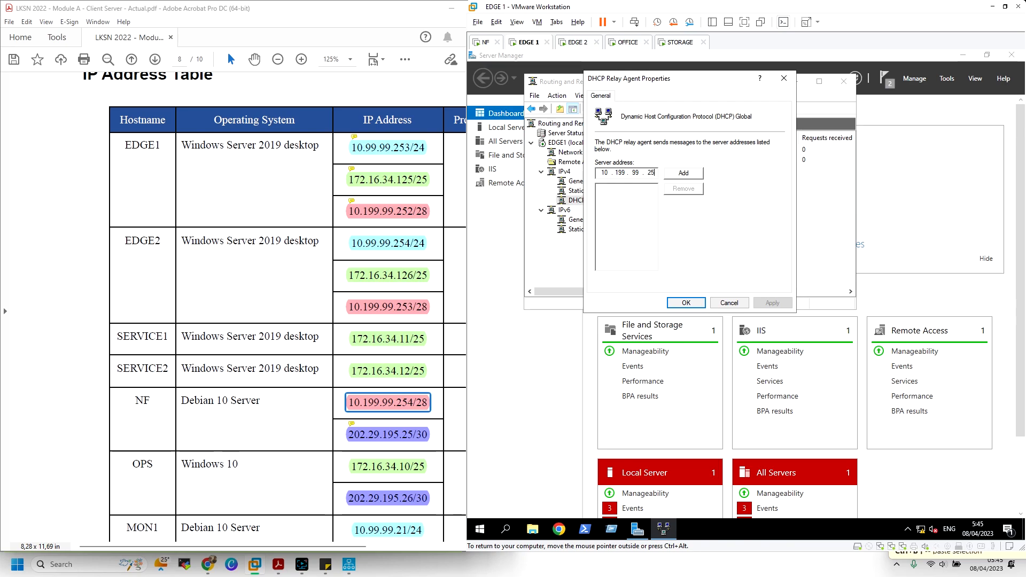
pyautogui.write('254')
pyautogui.click(703, 174)
pyautogui.click(687, 302)
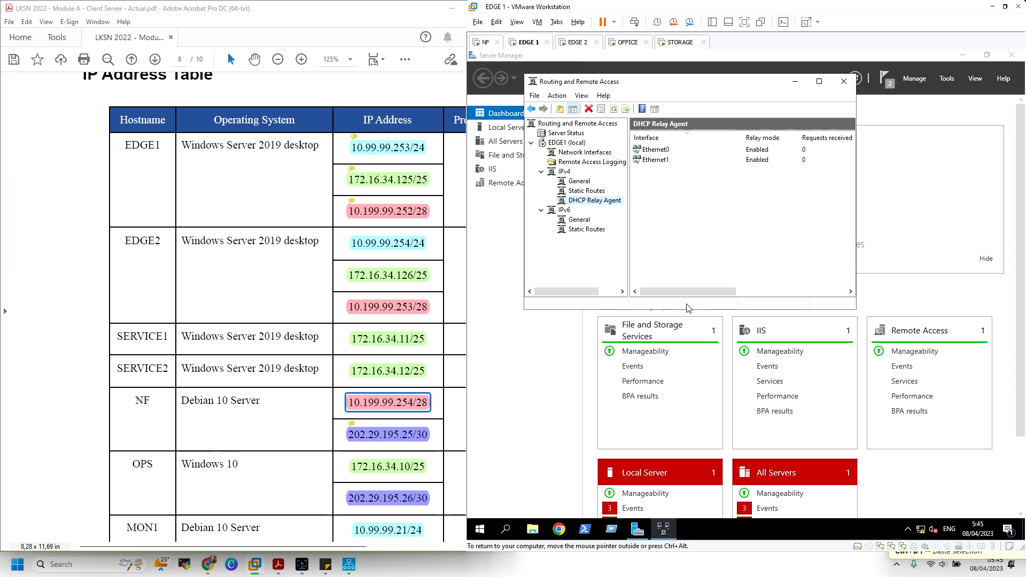
# Reopen the relay properties to verify the server, then close Routing and Remote Access
pyautogui.rightClick(607, 207)
pyautogui.click(640, 280)
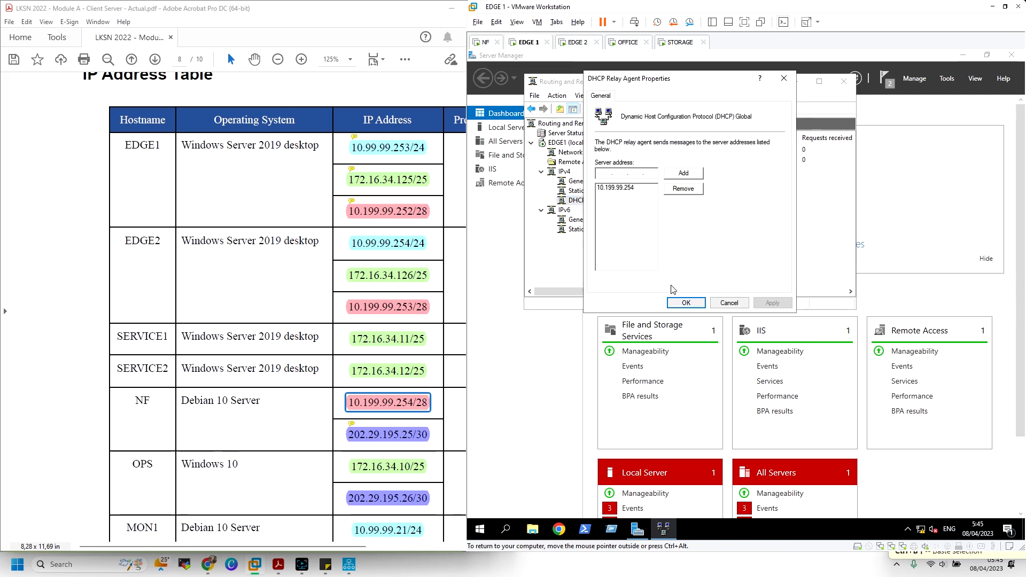
pyautogui.click(686, 303)
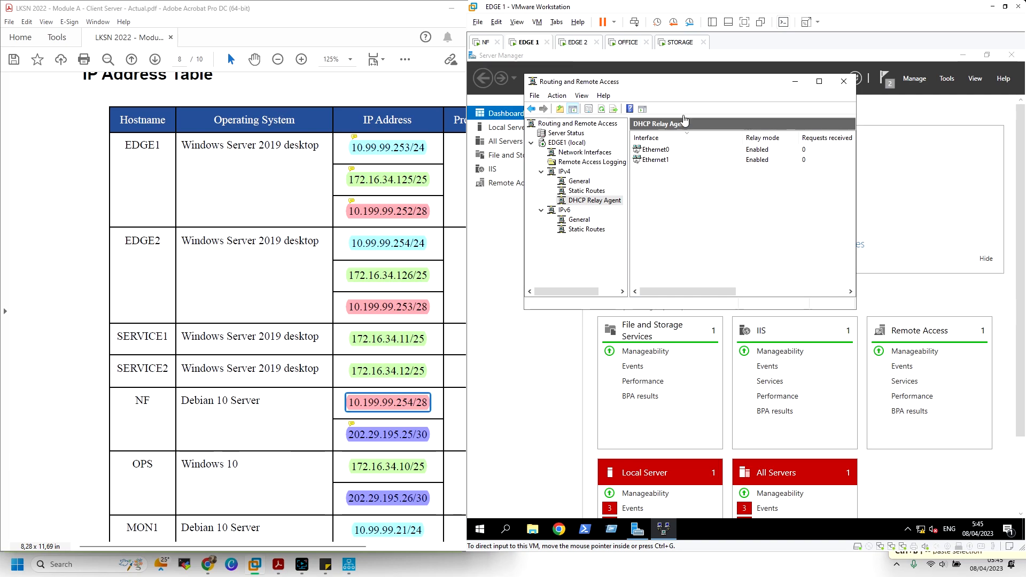
pyautogui.click(843, 82)
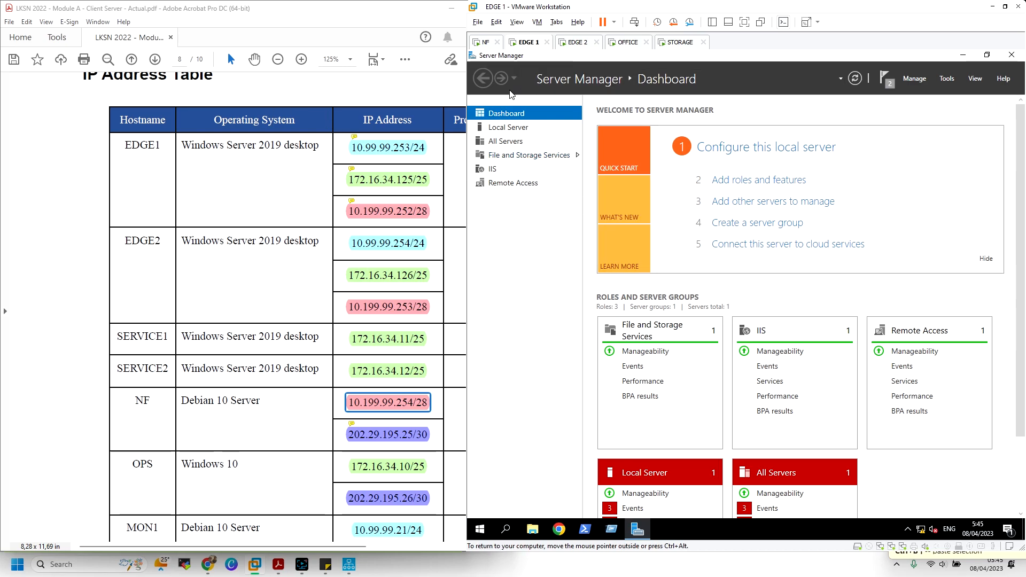
# On EDGE2, add DHCP Relay Agent as a new IPv4 routing protocol
pyautogui.click(575, 41)
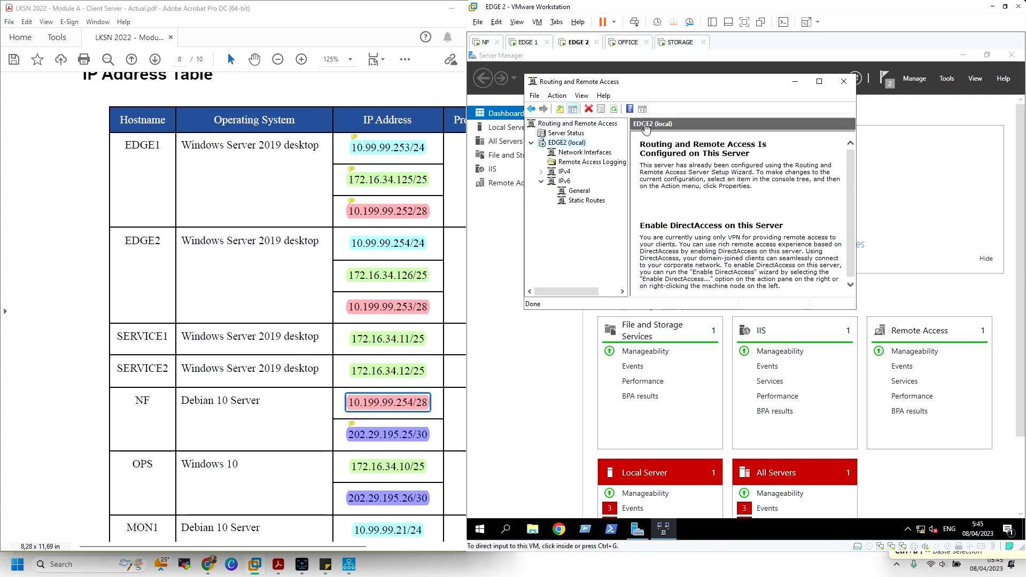
pyautogui.click(541, 172)
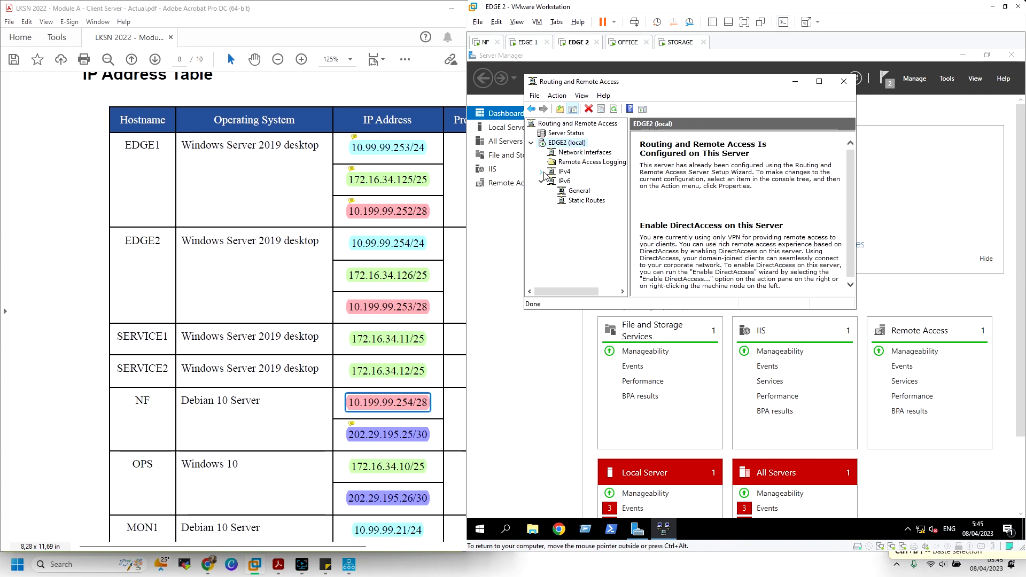
pyautogui.click(579, 181)
pyautogui.rightClick(581, 183)
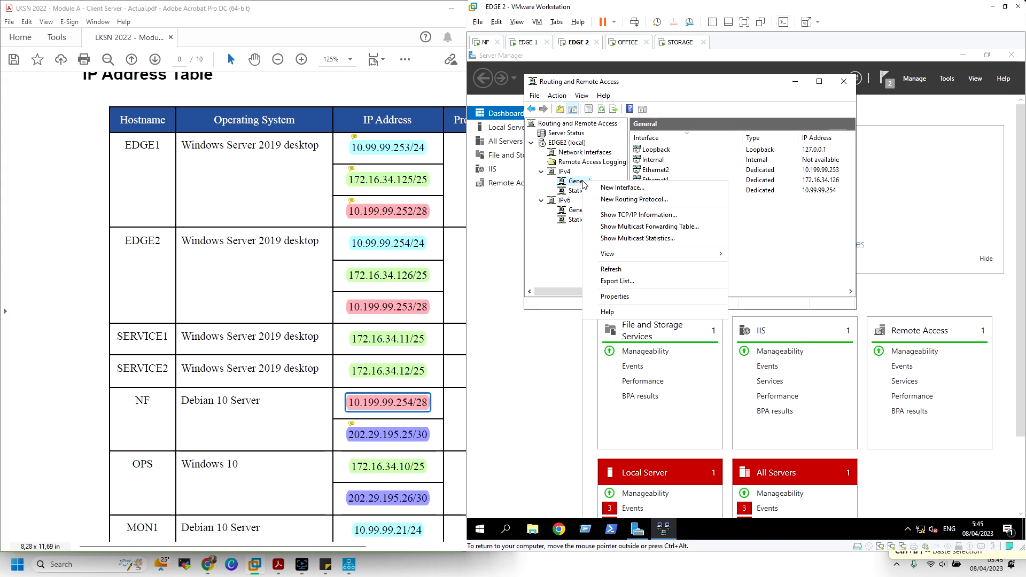
pyautogui.click(629, 199)
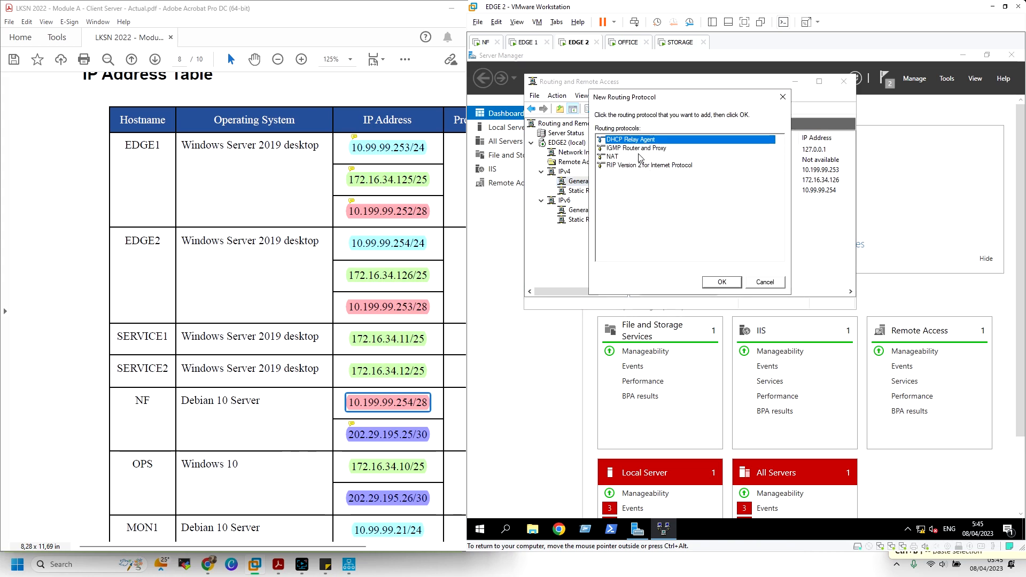
pyautogui.click(719, 282)
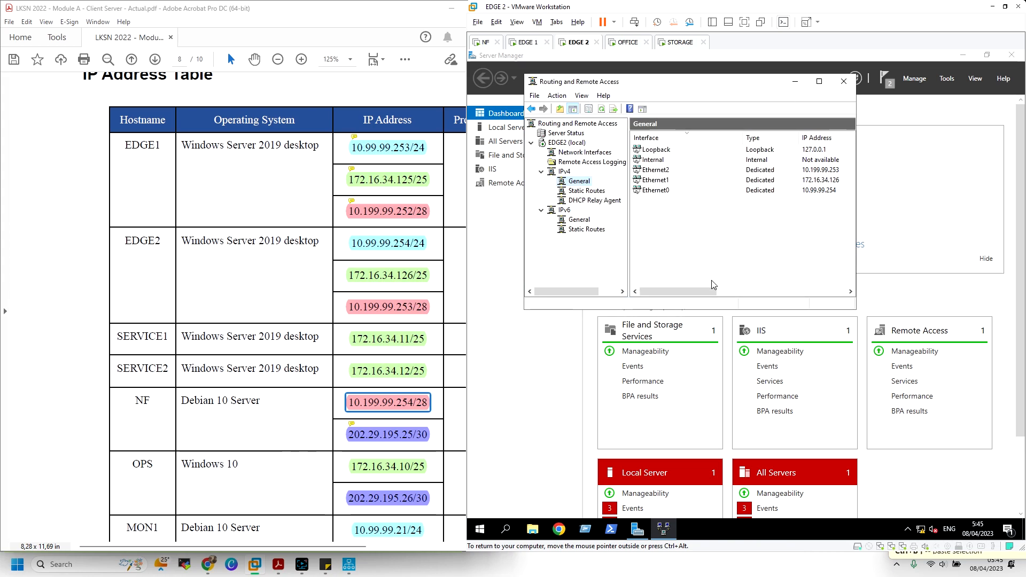
# Begin adding a new interface to EDGE2's DHCP Relay Agent
pyautogui.click(607, 203)
pyautogui.rightClick(608, 207)
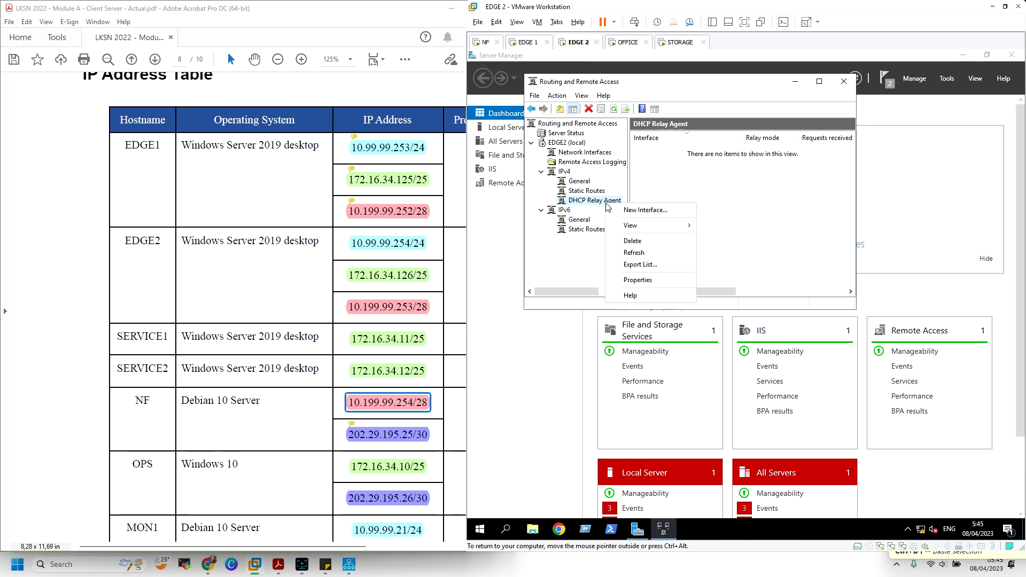
pyautogui.click(642, 210)
pyautogui.click(542, 338)
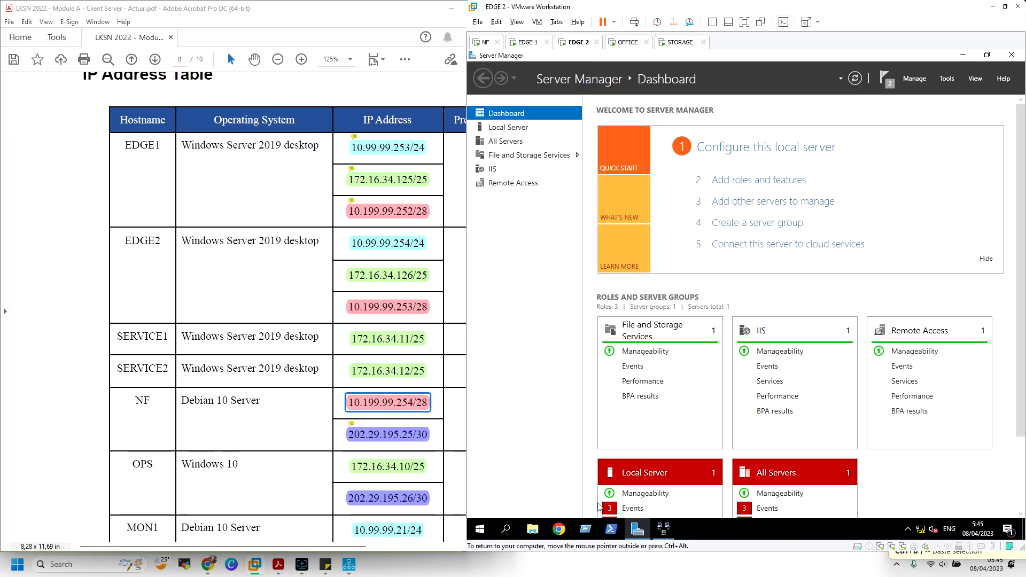
# Run ipconfig in PowerShell, showing Ethernet0 10.99.99.254 and Ethernet2 10.199.99.253
pyautogui.click(612, 529)
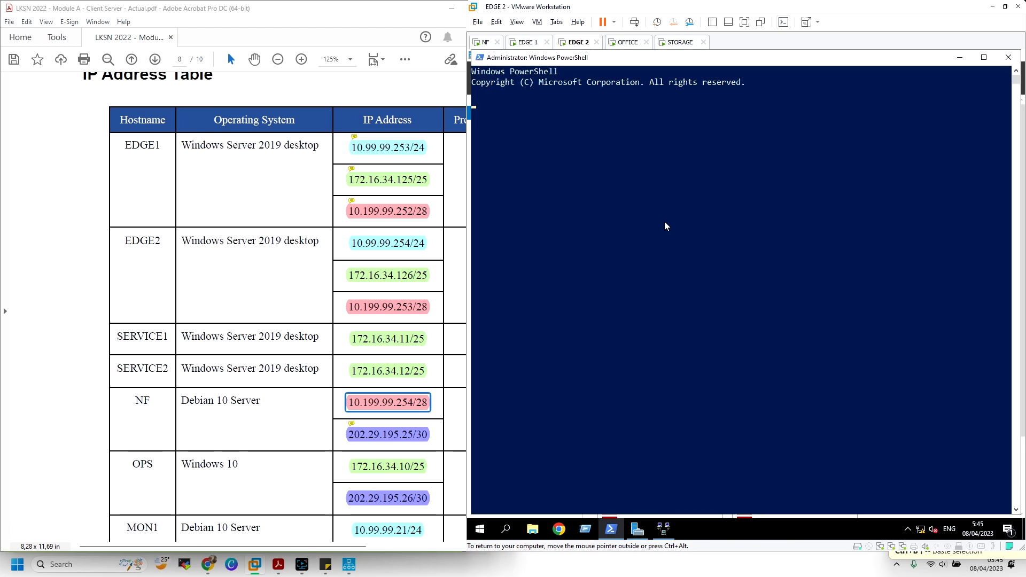
pyautogui.write('ipconfig')
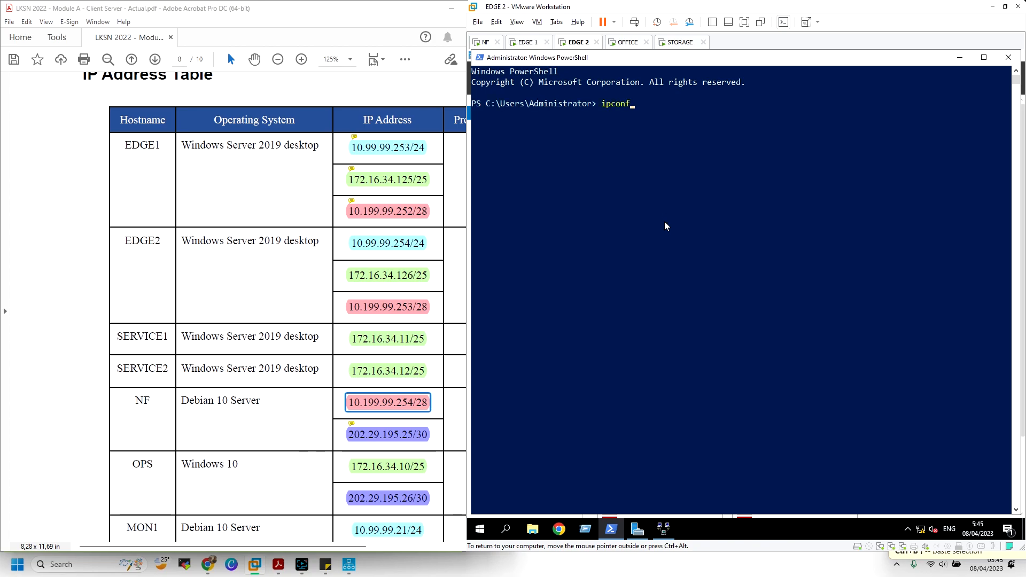
pyautogui.press('Return')
pyautogui.hotkey('ctrl', 'alt')
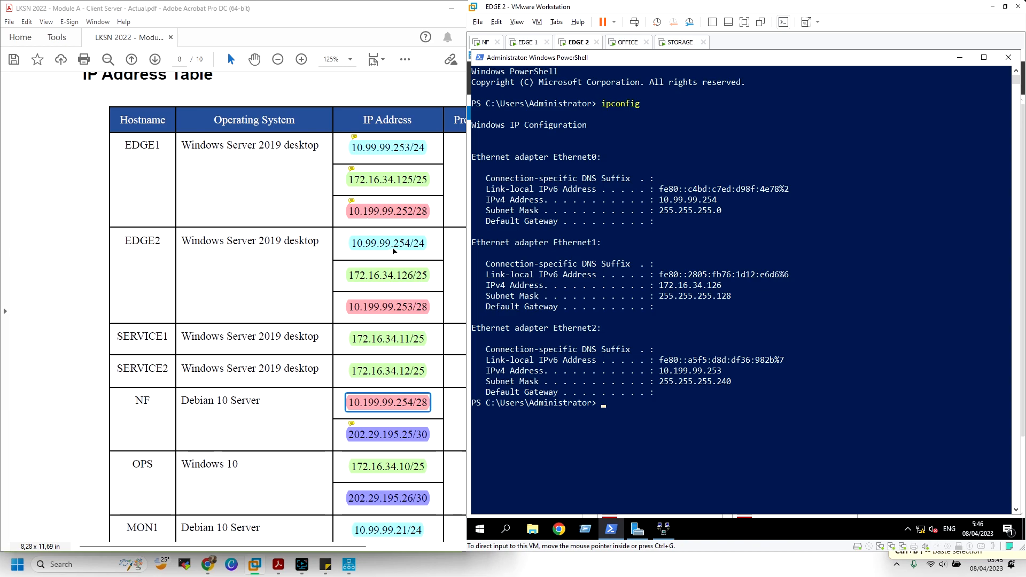
pyautogui.moveTo(718, 194); pyautogui.dragTo(671, 200)
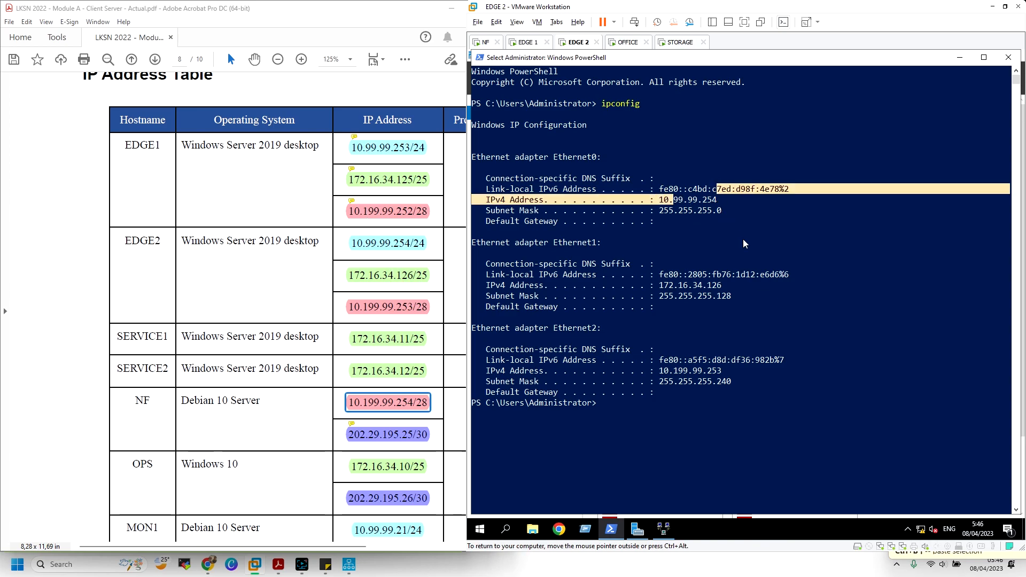
pyautogui.moveTo(746, 286); pyautogui.dragTo(653, 276)
pyautogui.moveTo(695, 181); pyautogui.dragTo(721, 210)
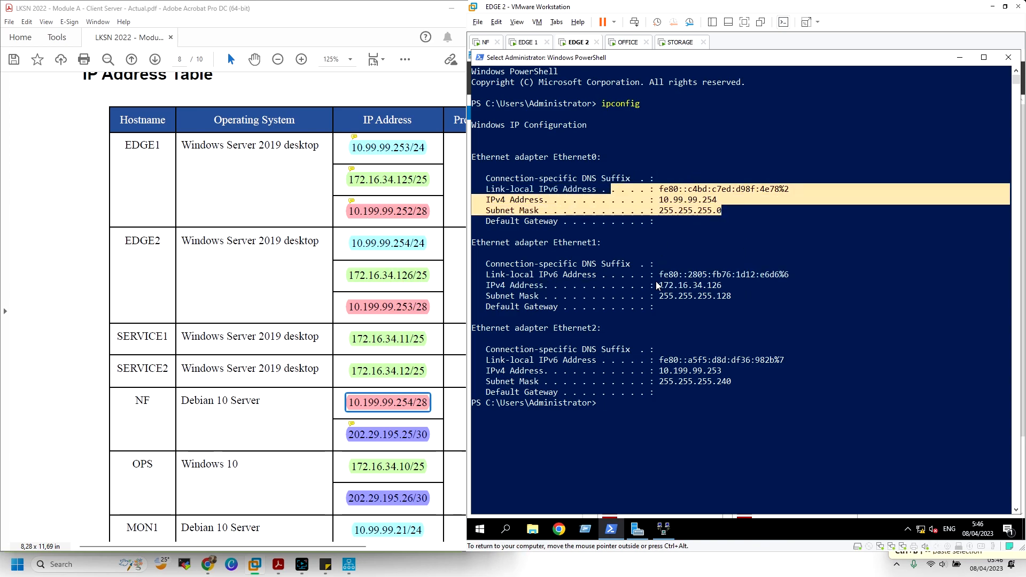
pyautogui.moveTo(657, 285); pyautogui.dragTo(713, 285)
pyautogui.moveTo(642, 198); pyautogui.dragTo(670, 197)
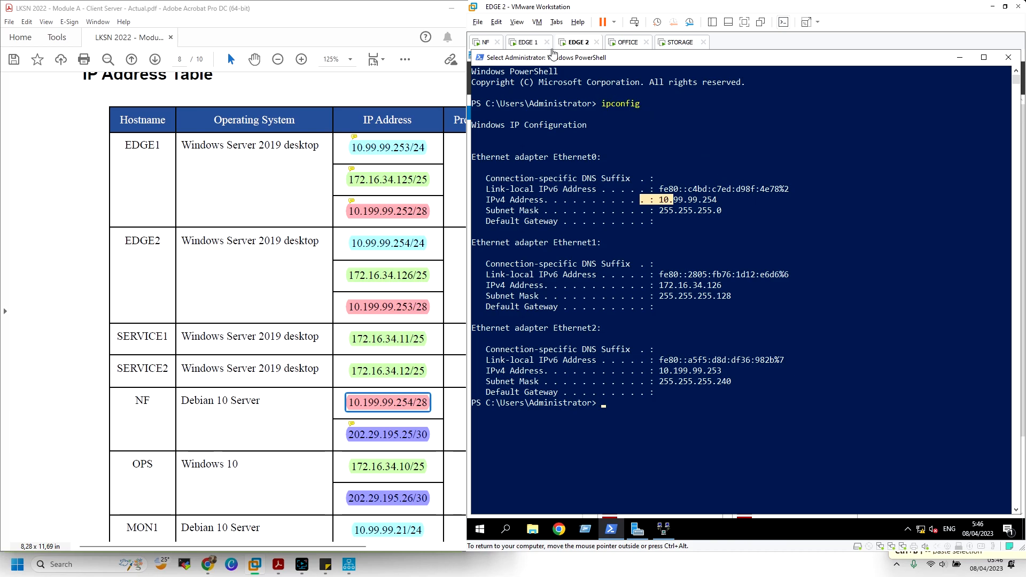
pyautogui.click(1009, 58)
# Add Ethernet0 and Ethernet1 as DHCP relay interfaces on EDGE2
pyautogui.click(663, 529)
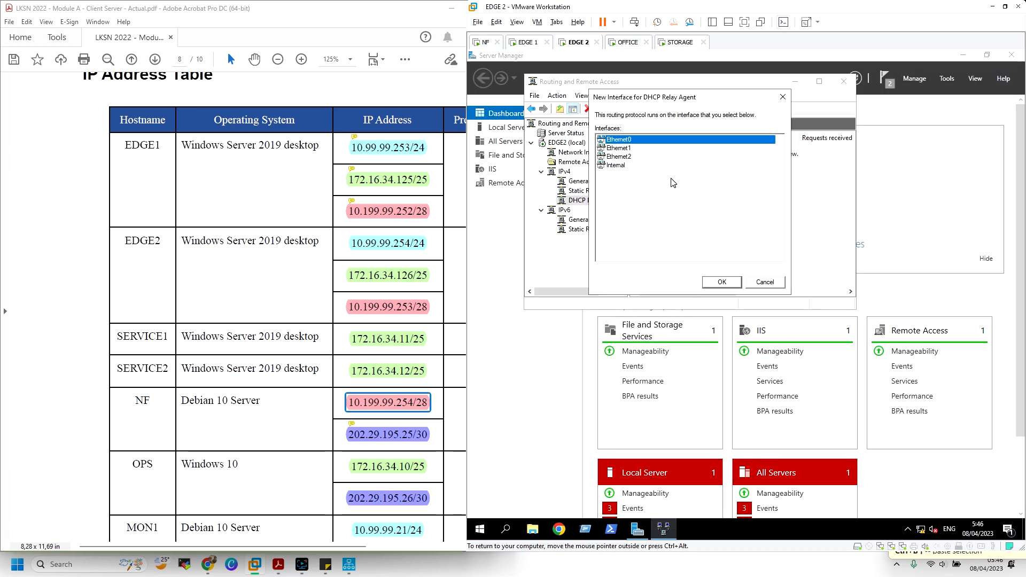
pyautogui.click(722, 283)
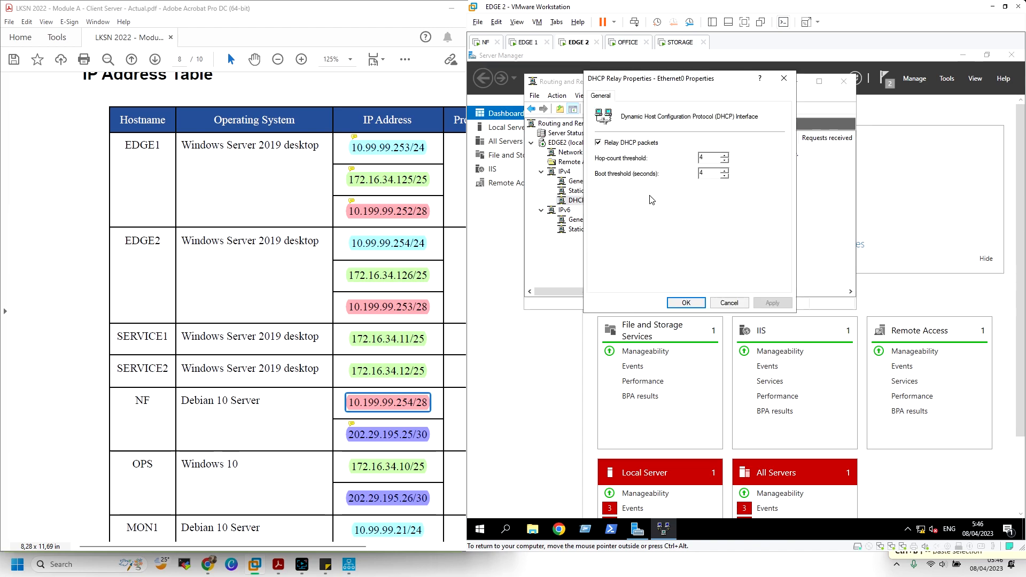
pyautogui.click(686, 303)
pyautogui.rightClick(608, 204)
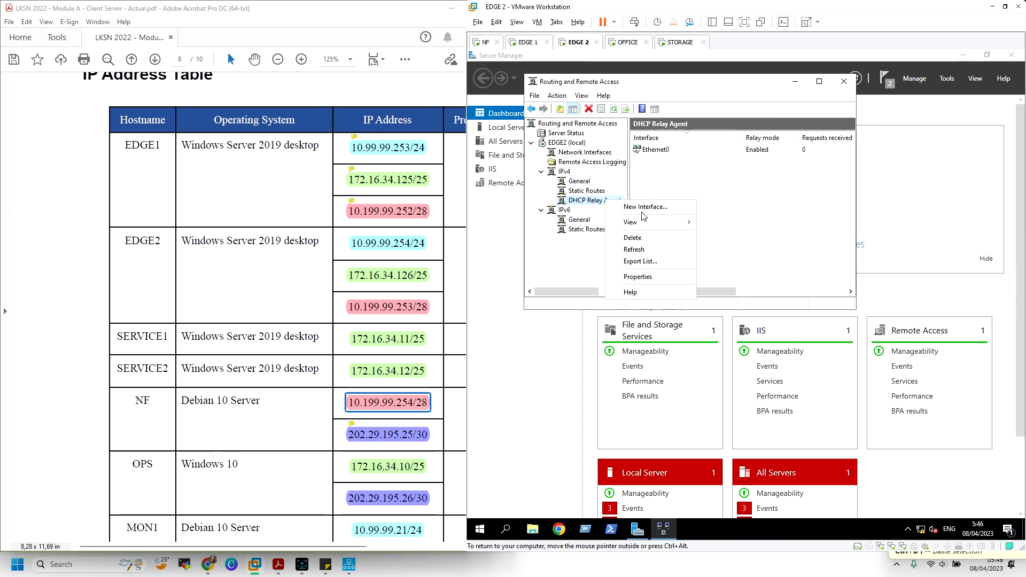
pyautogui.click(631, 211)
pyautogui.click(722, 283)
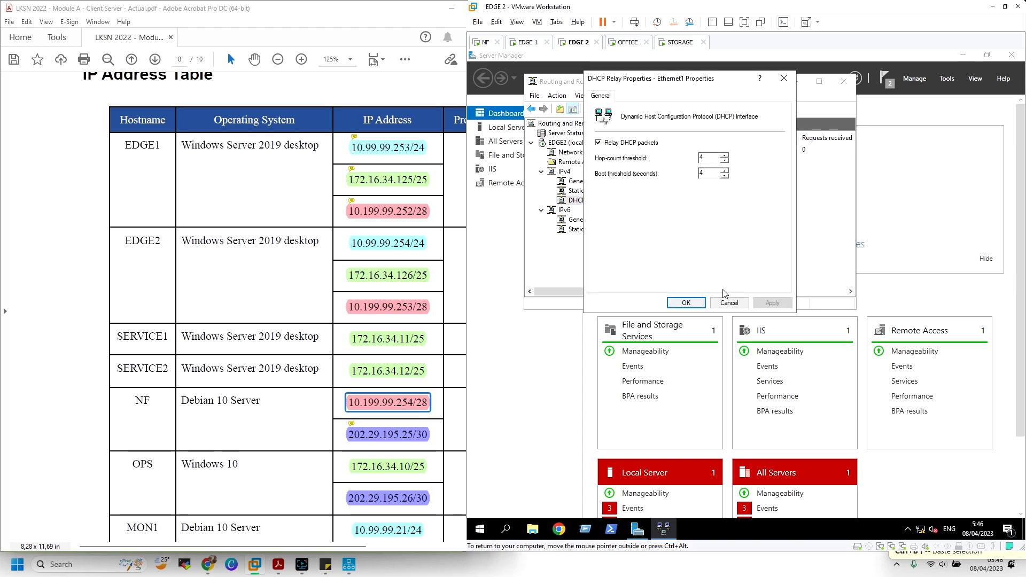
pyautogui.click(698, 304)
# Set 10.199.99.254 as the relay agent's DHCP server address
pyautogui.rightClick(595, 199)
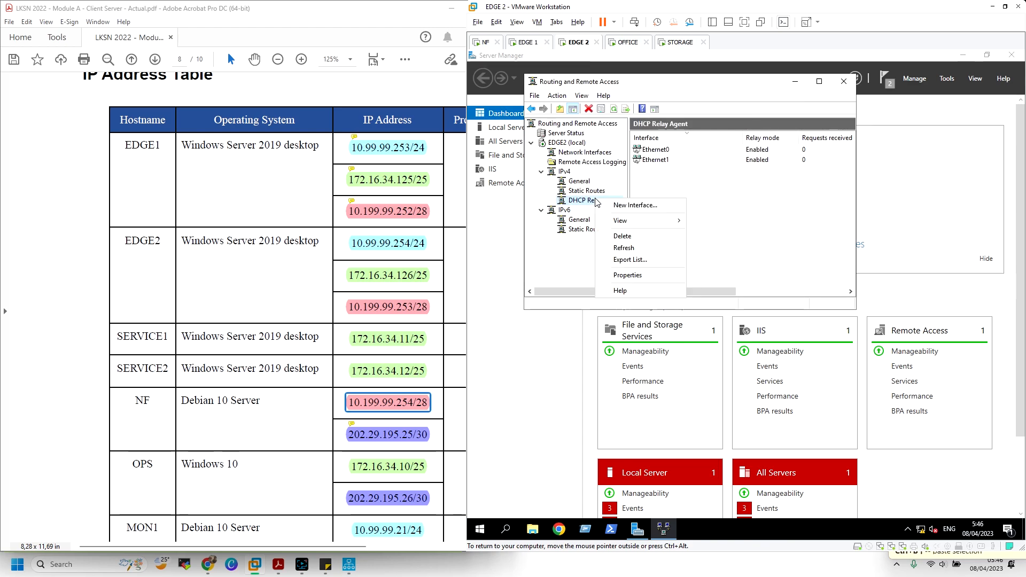
pyautogui.click(649, 277)
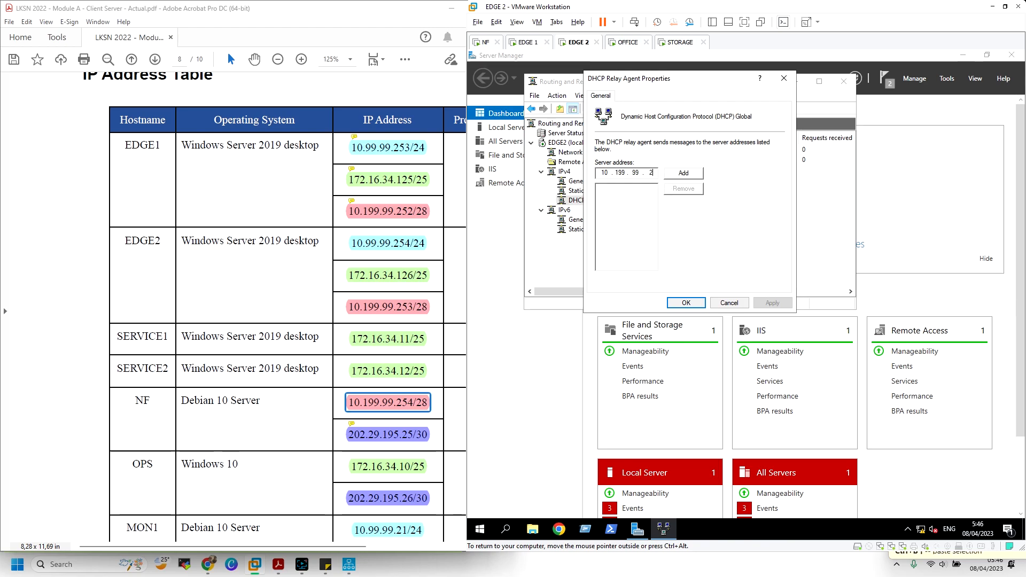
pyautogui.click(693, 174)
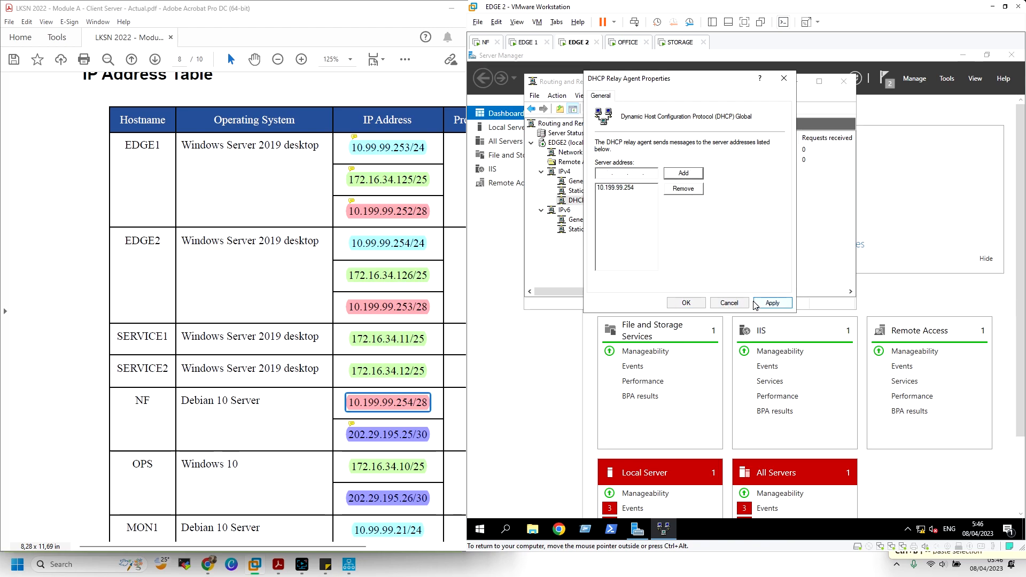
pyautogui.click(734, 304)
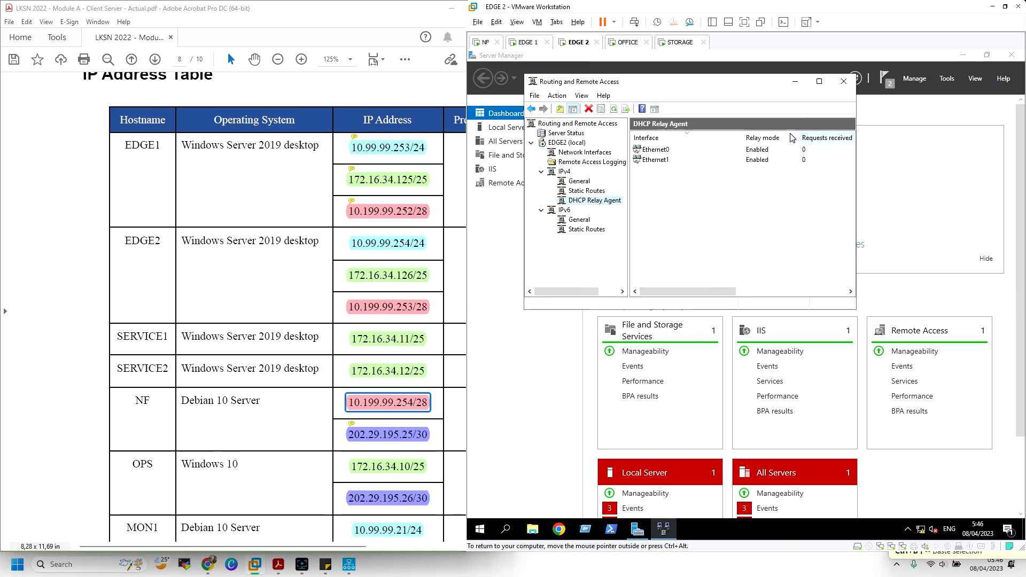
# Close Routing and Remote Access and switch to the OFFICE VM
pyautogui.click(844, 81)
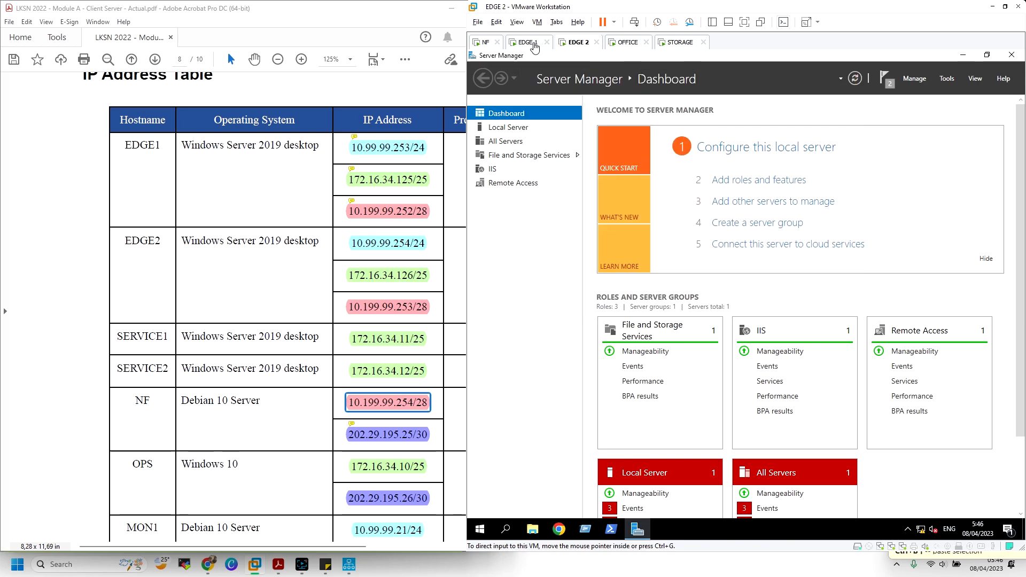
pyautogui.click(678, 44)
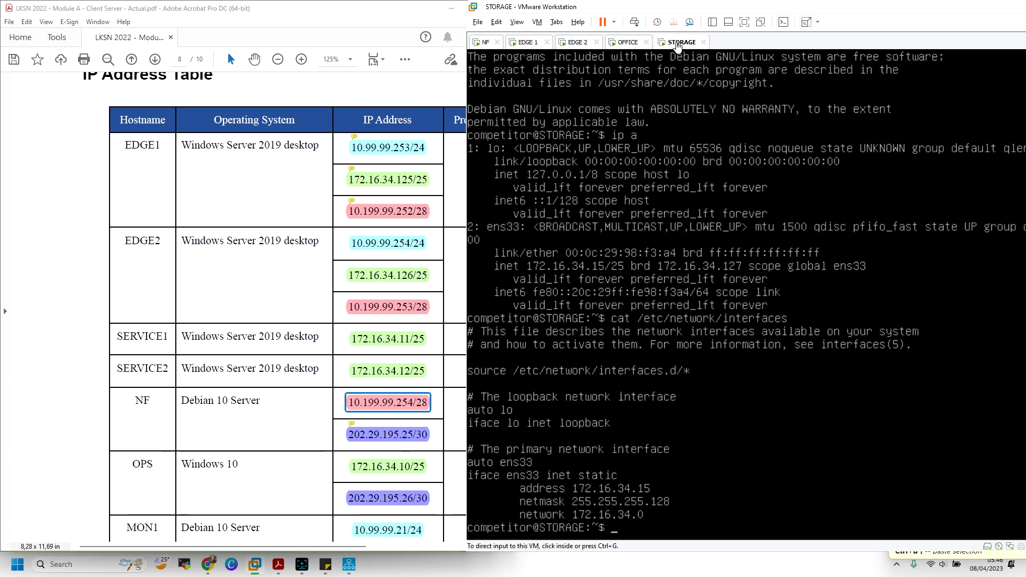
pyautogui.click(626, 43)
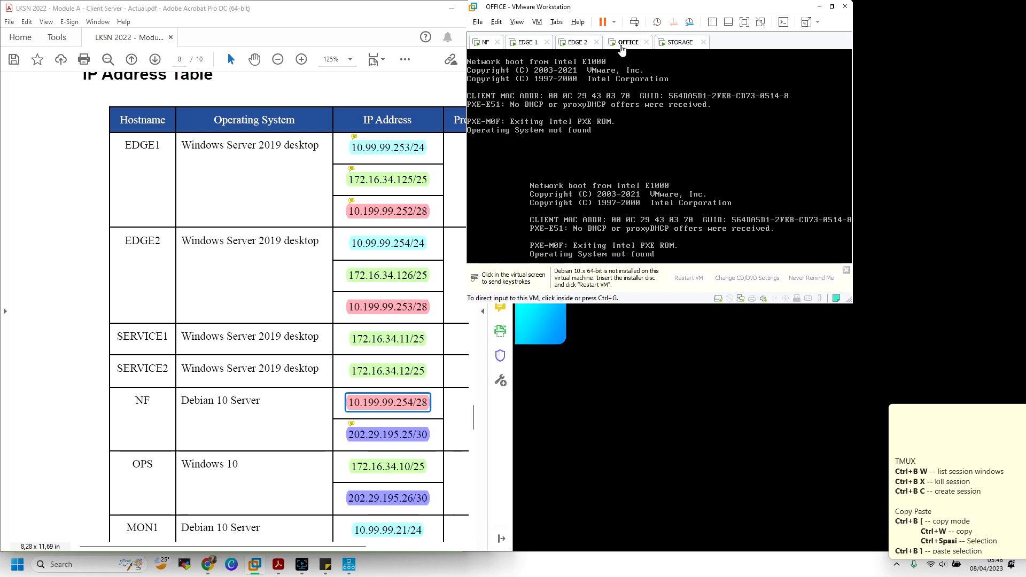
pyautogui.click(631, 160)
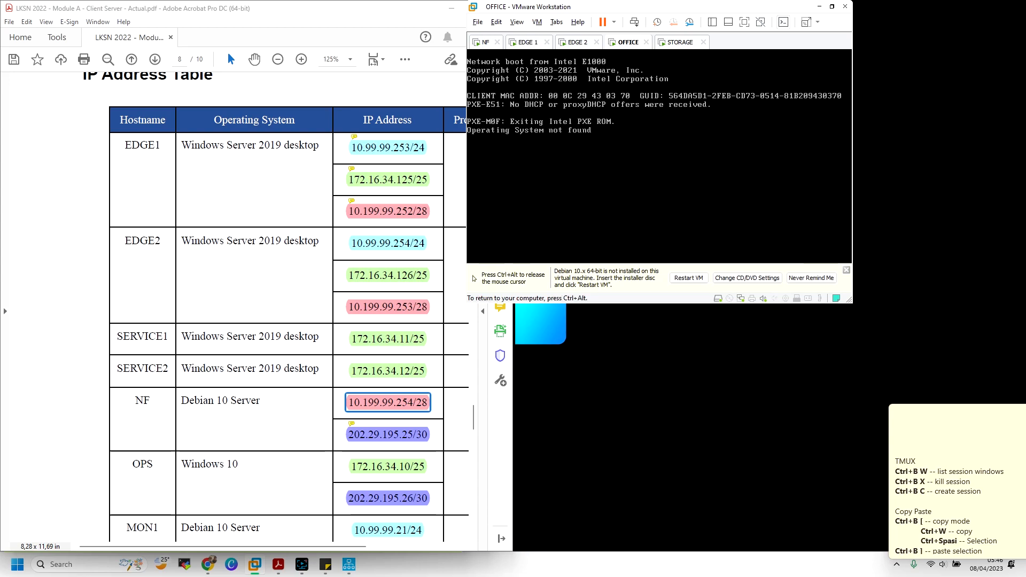
pyautogui.hotkey('ctrl', 'alt')
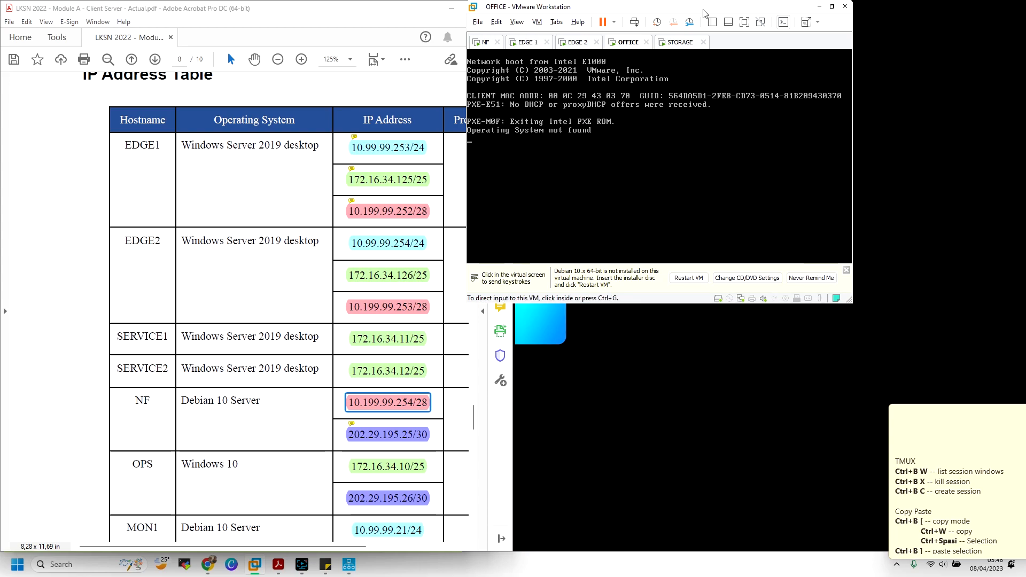
# Snap VMware to the right half and dismiss the missing-OS notice while OFFICE requests DHCP
pyautogui.moveTo(704, 13); pyautogui.dragTo(1023, 209)
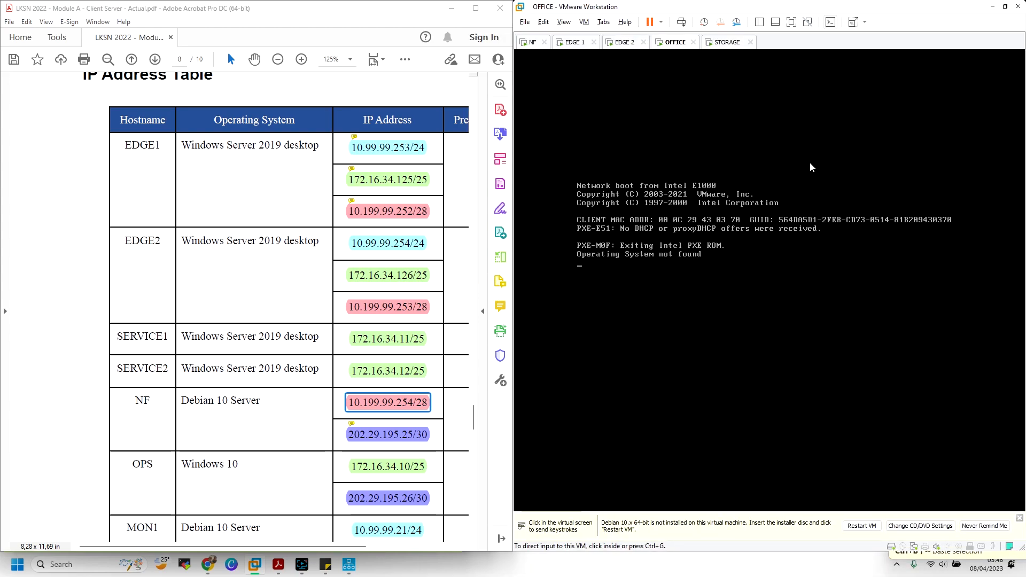
pyautogui.click(1020, 518)
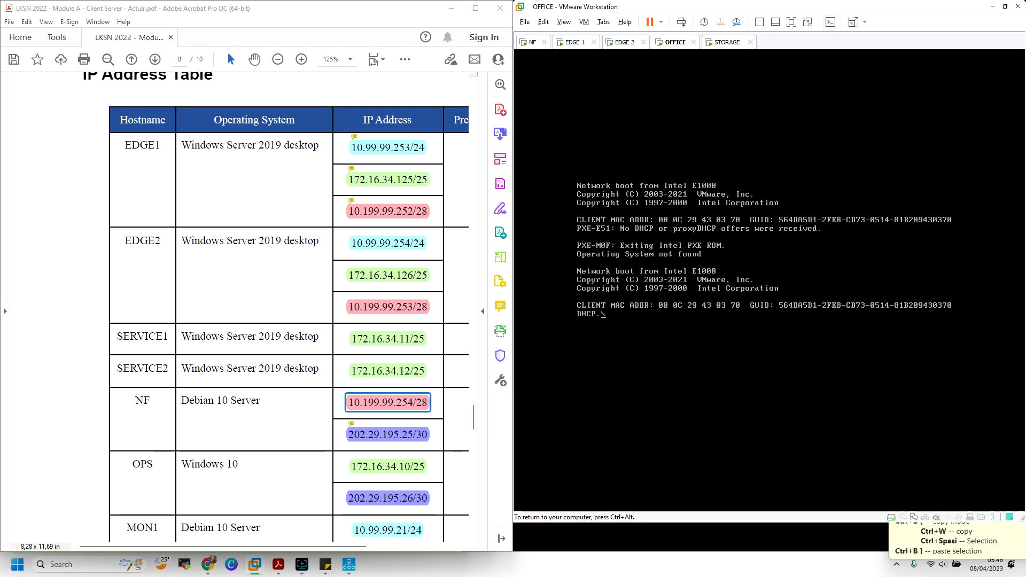
pyautogui.hotkey('ctrl', 'alt')
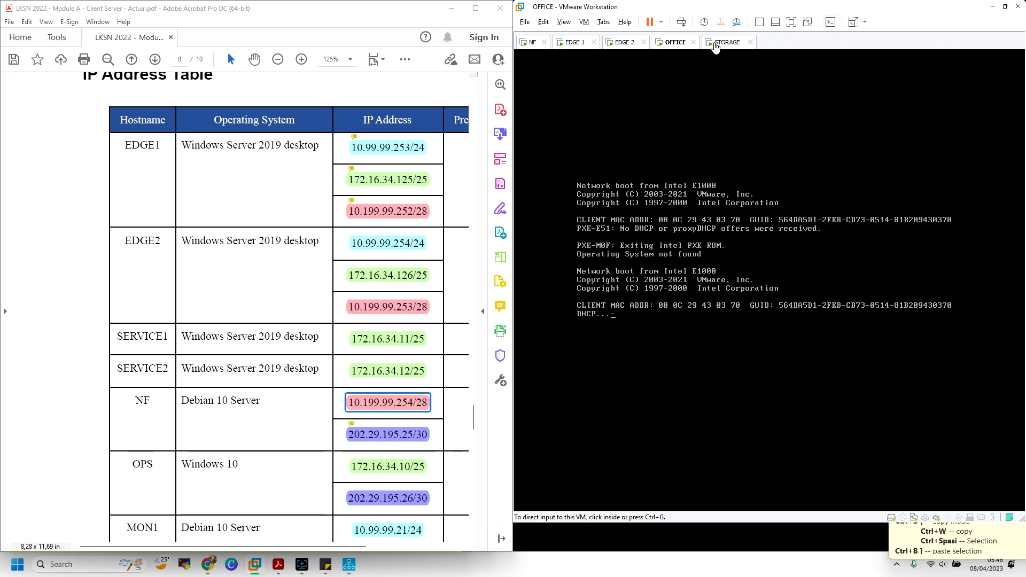
pyautogui.click(6, 283)
# Jump to the Topology page via bookmarks and scroll it right
pyautogui.click(12, 115)
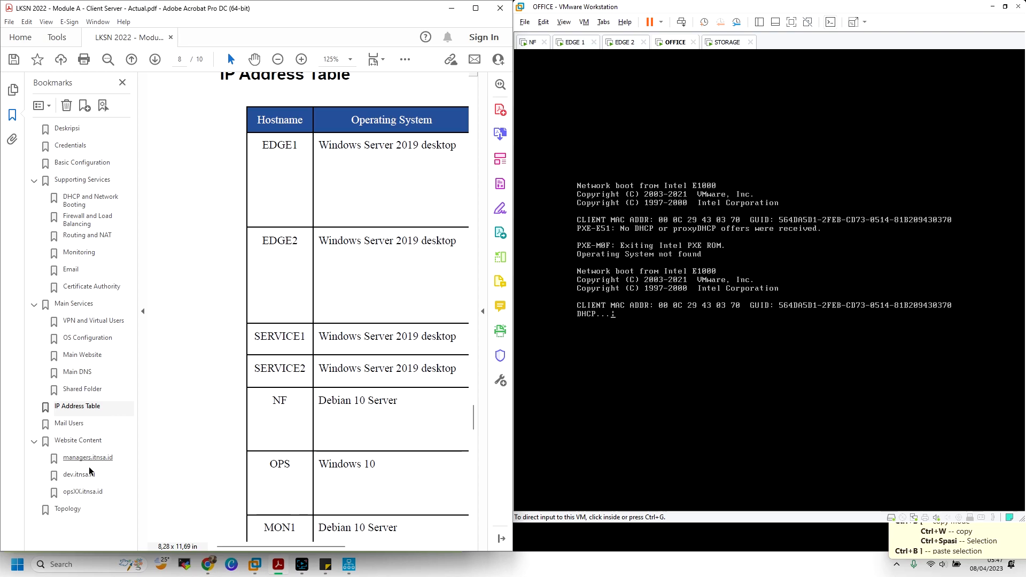
pyautogui.click(80, 510)
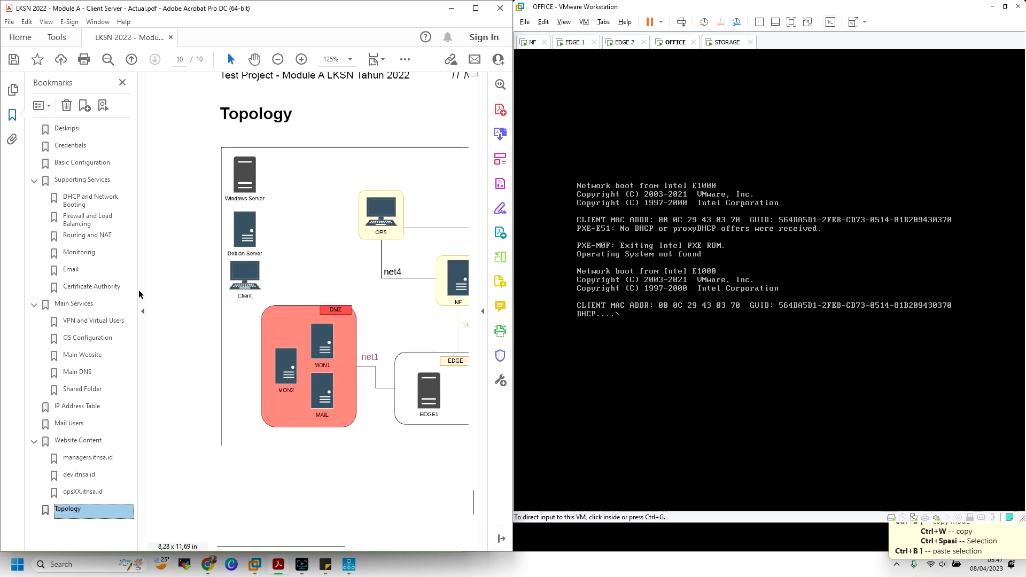
pyautogui.click(142, 294)
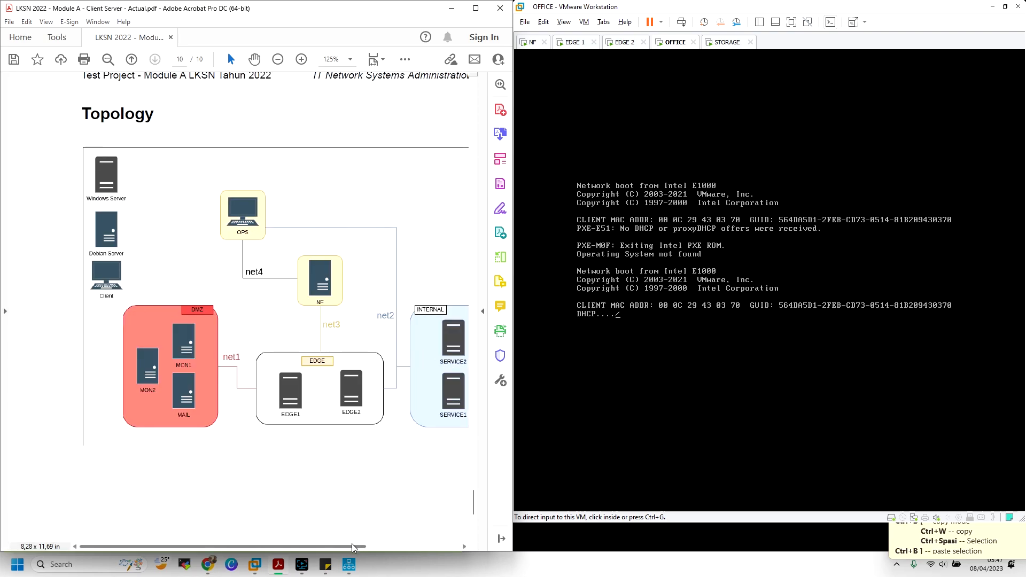
pyautogui.moveTo(352, 544); pyautogui.dragTo(406, 544)
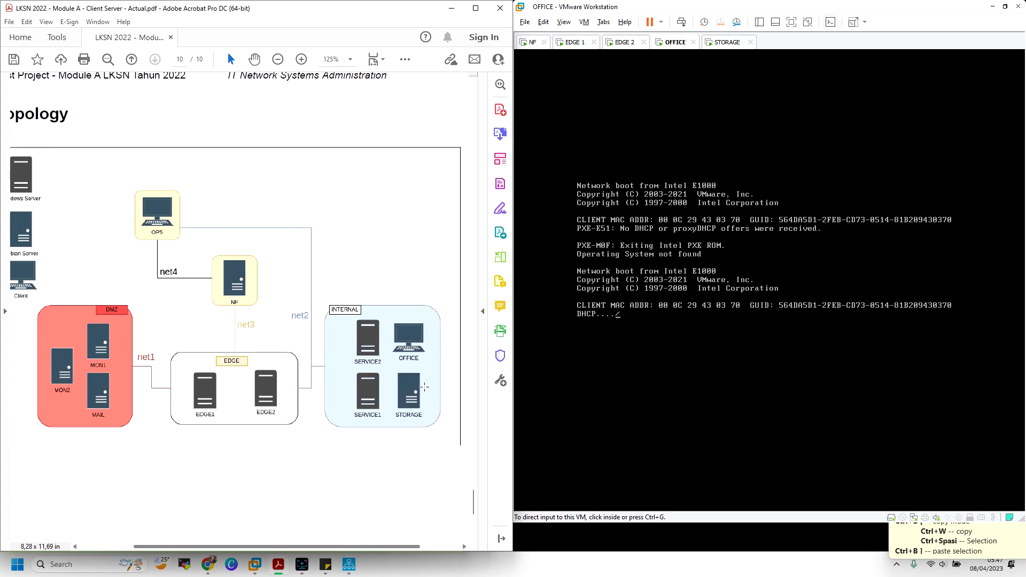
# On the STORAGE VM, run su and enter the root password
pyautogui.click(720, 45)
pyautogui.click(737, 202)
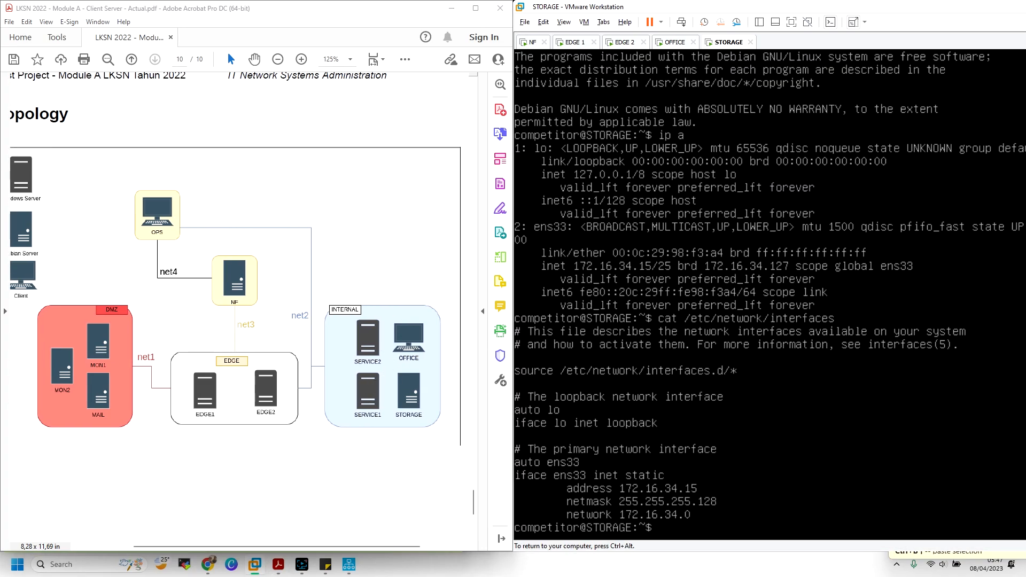
pyautogui.write('su')
pyautogui.press('Return')
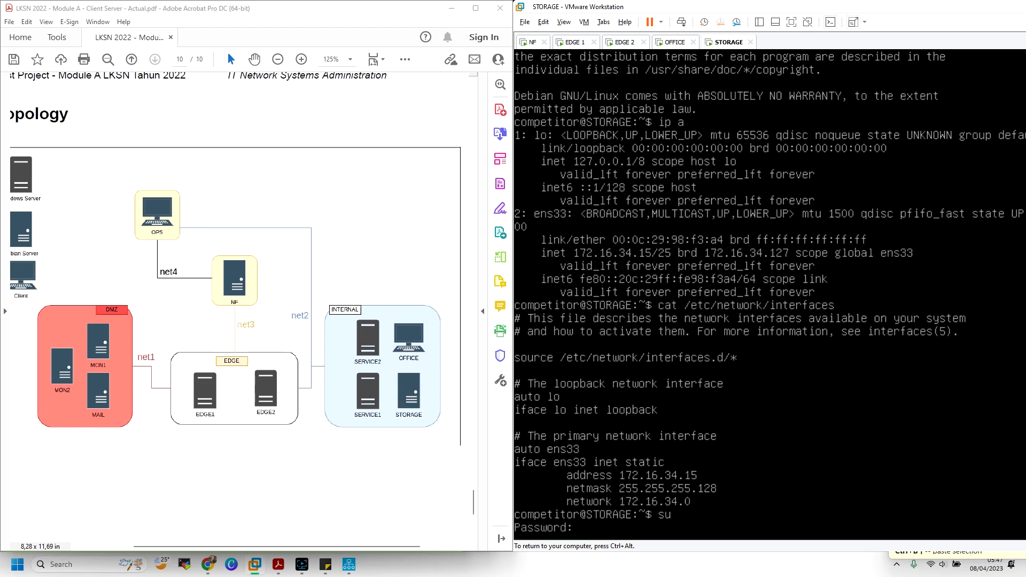
pyautogui.press('Return')
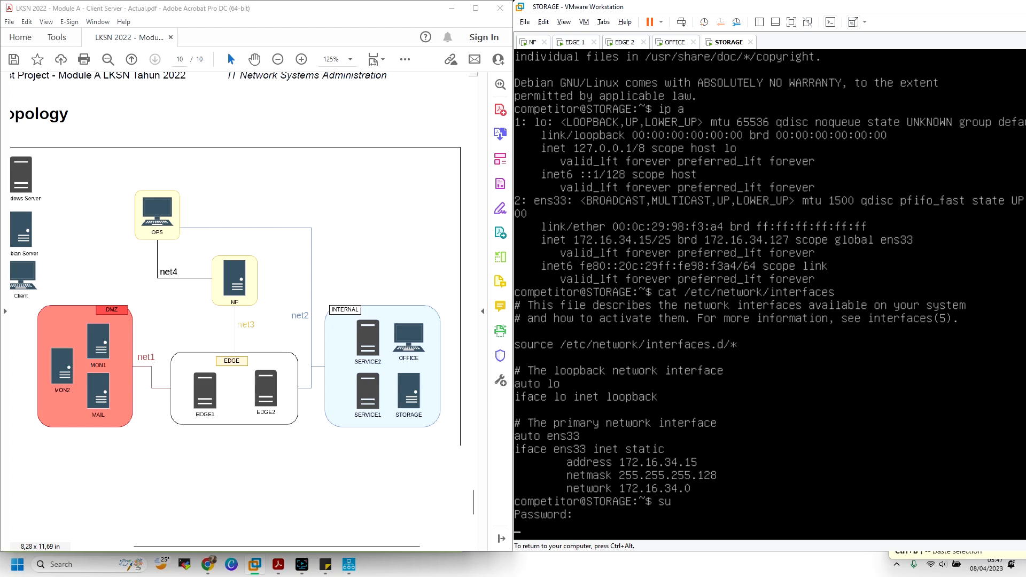
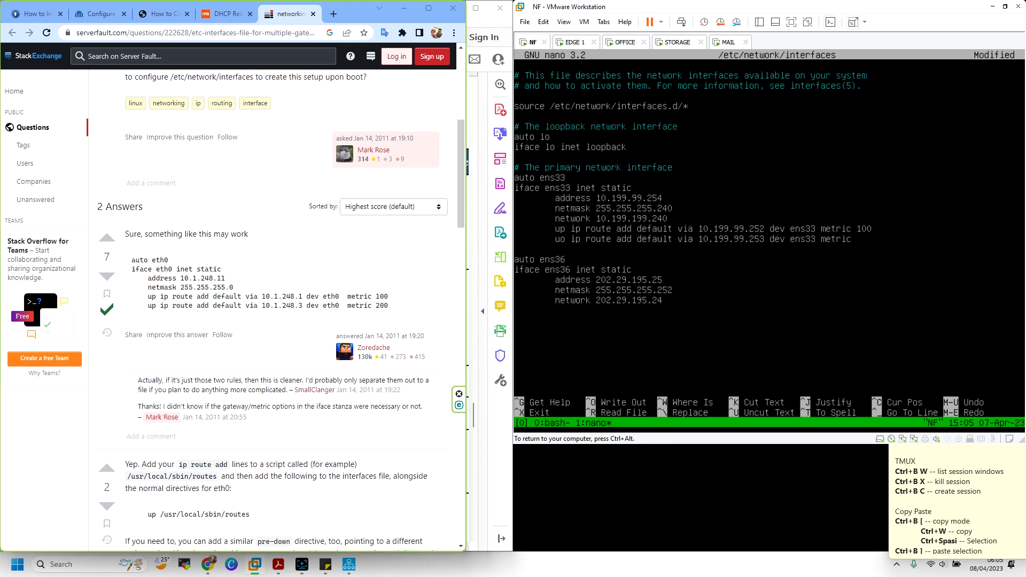
# Change the second default route to metric 200 and save /etc/network/interfaces
pyautogui.write('200')
pyautogui.press('BackSpace')
pyautogui.write('p')
pyautogui.hotkey('ctrl', 'x')
pyautogui.press('y')
pyautogui.press('Return')
# Rerun /etc/init.d/networking restart until networking comes up successfully
pyautogui.press('Up')
pyautogui.press('Up')
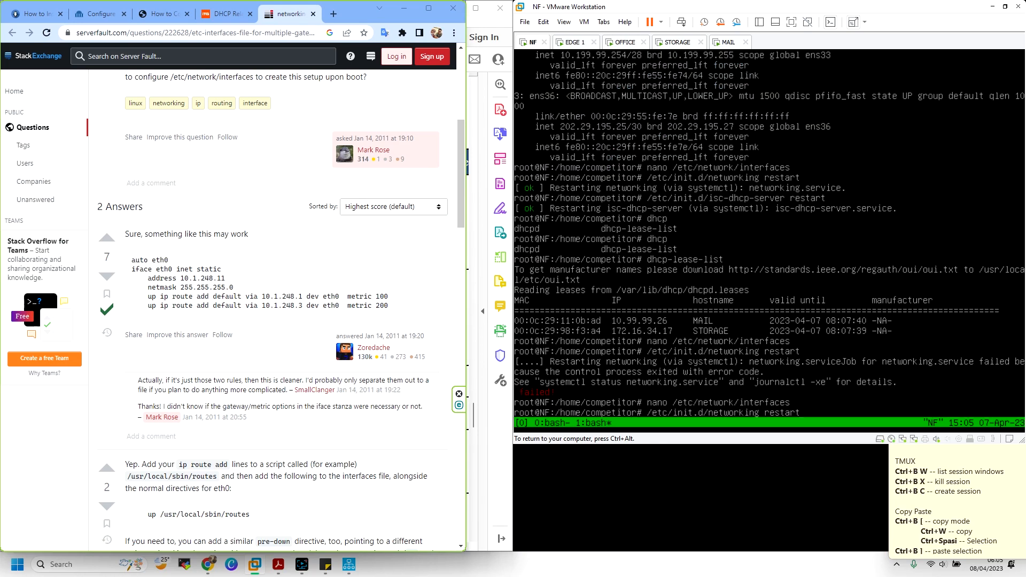
pyautogui.press('Return')
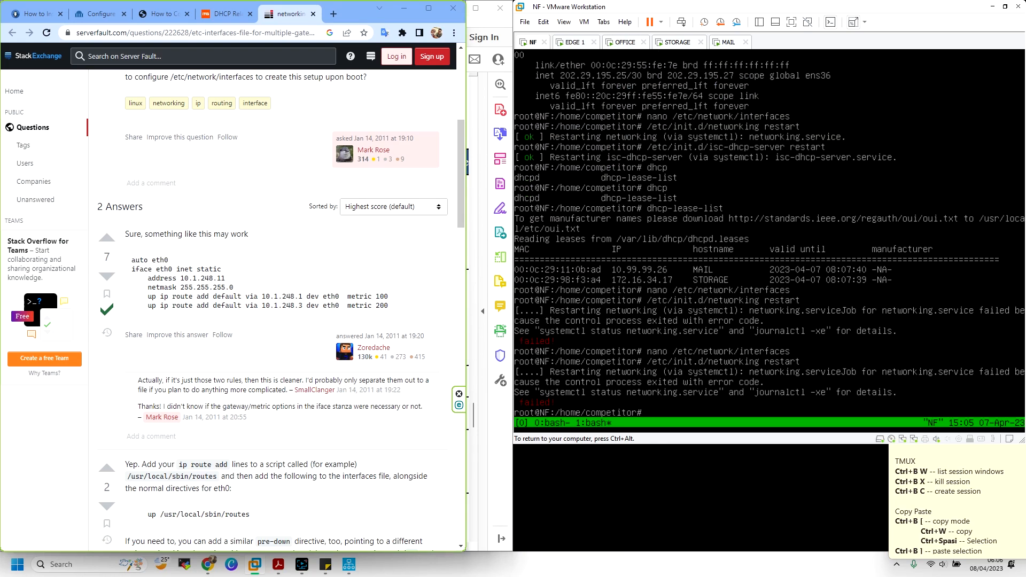
pyautogui.press('Up')
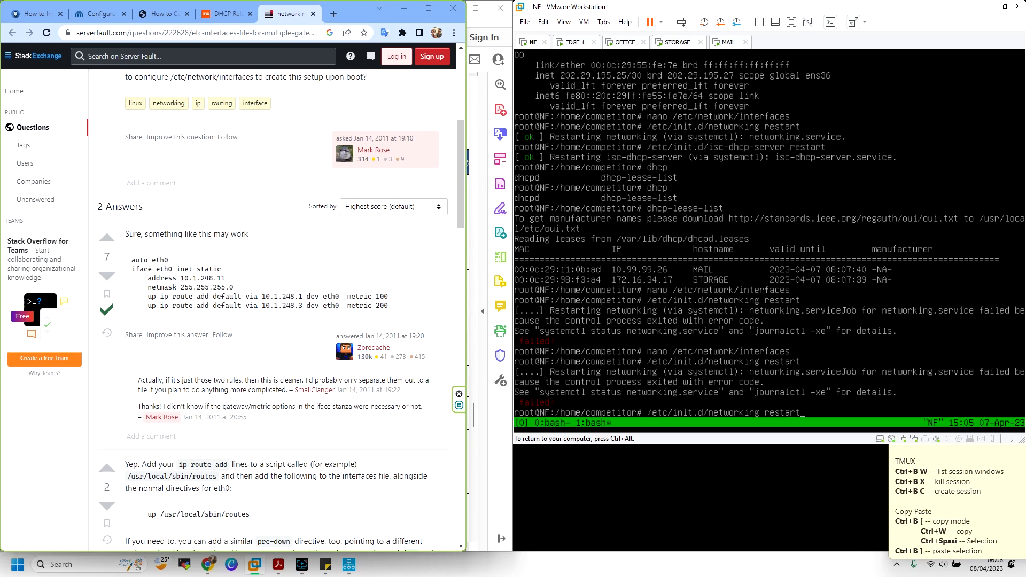
pyautogui.press('Return')
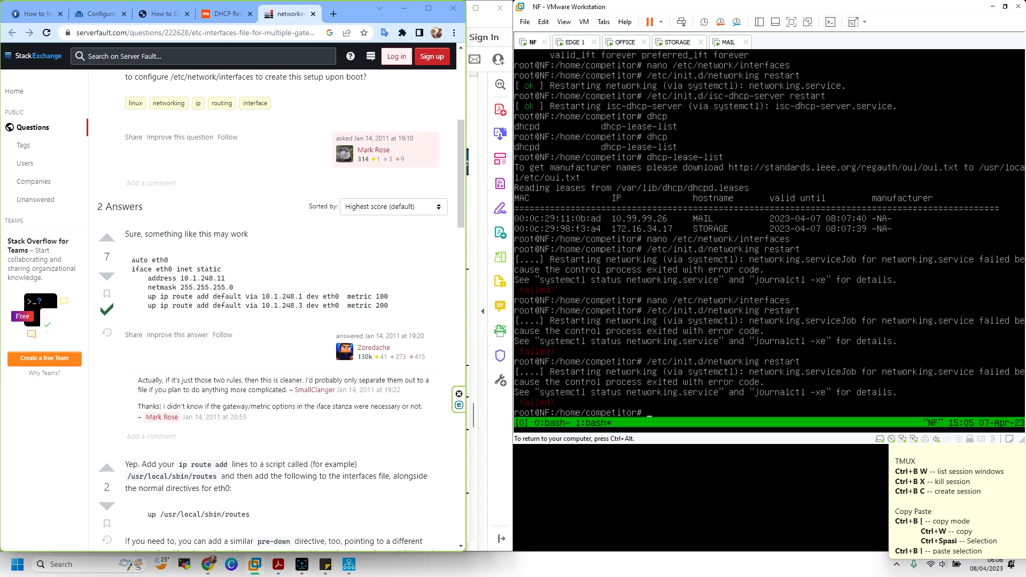
# Reopen /etc/network/interfaces in nano to review the ens33 route lines
pyautogui.write('nano')
pyautogui.press('BackSpace')
pyautogui.press('BackSpace')
pyautogui.press('BackSpace')
pyautogui.press('BackSpace')
pyautogui.press('BackSpace')
pyautogui.press('Up')
pyautogui.press('Up')
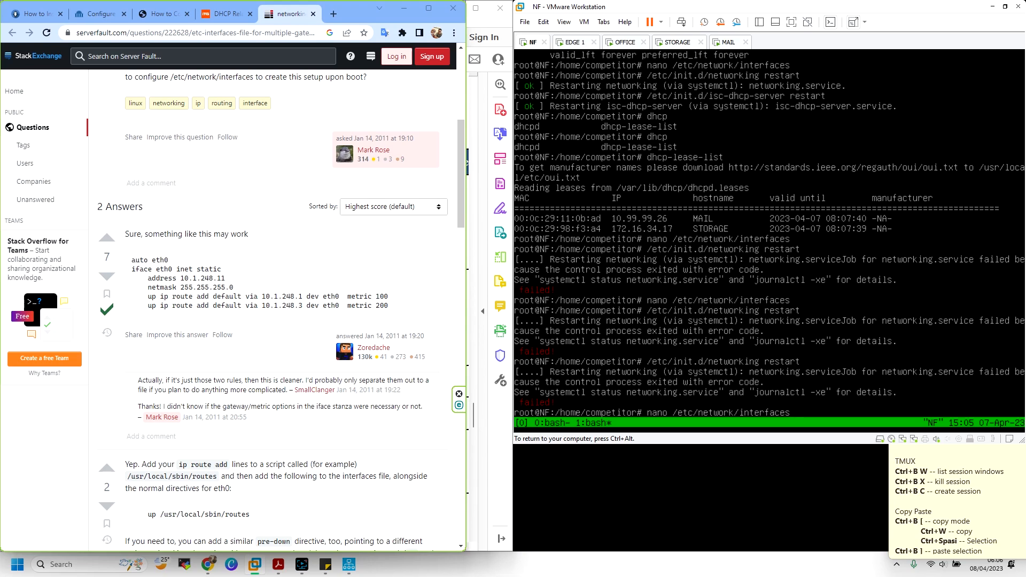
pyautogui.press('Return')
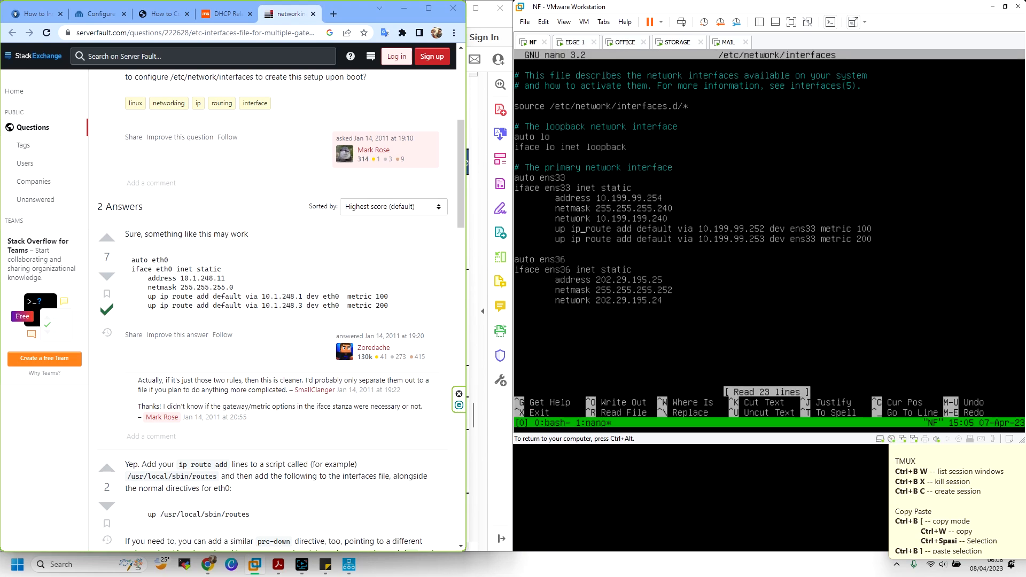
pyautogui.press('Right')
pyautogui.press('Right')
pyautogui.press('Right')
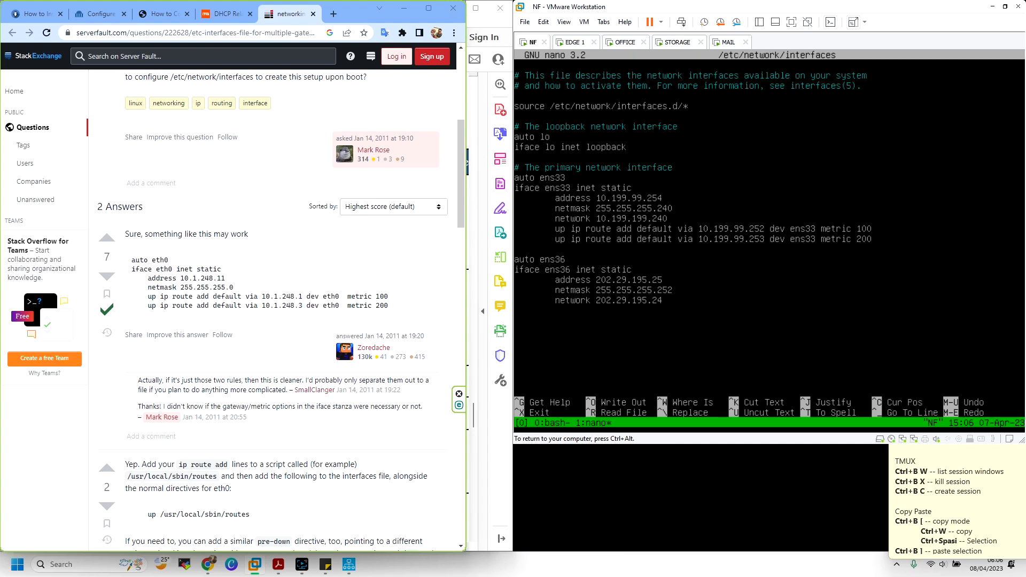
pyautogui.press('Right')
pyautogui.press('Right')
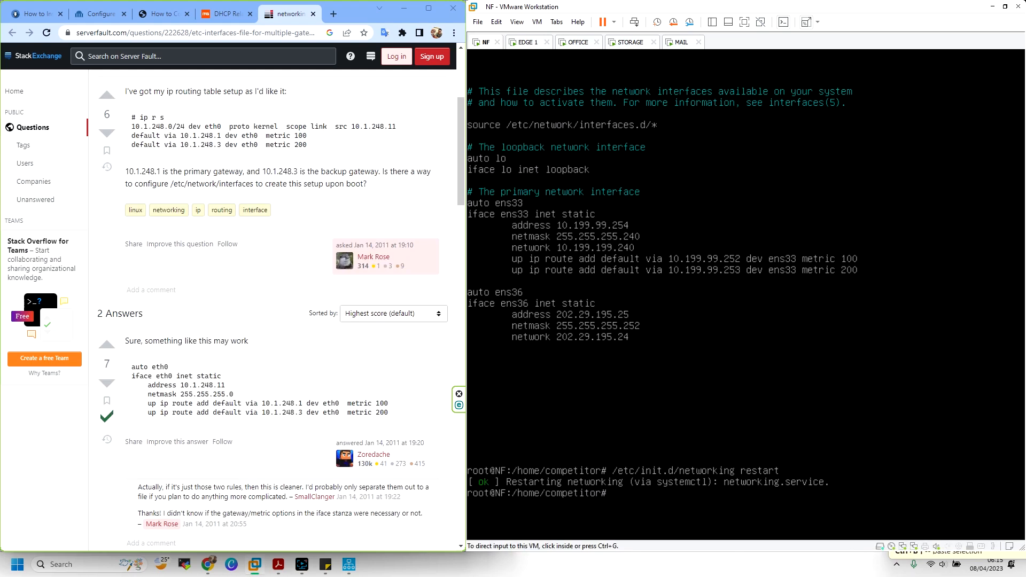
# Clear the NF terminal and reopen the interfaces file to review the ens36 section
pyautogui.click(648, 419)
pyautogui.write('clear')
pyautogui.press('Return')
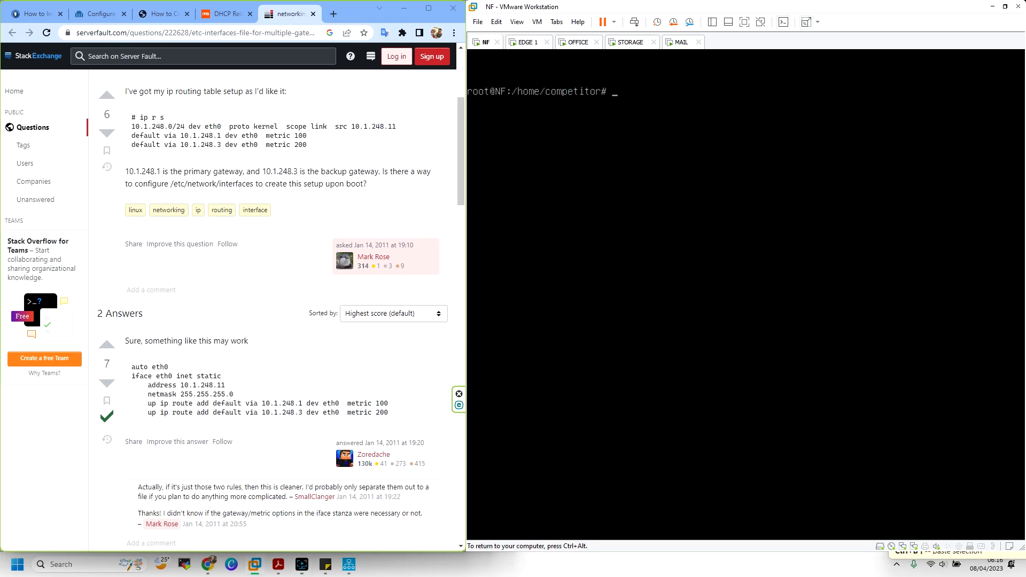
pyautogui.press('Up')
pyautogui.press('Up')
pyautogui.press('Up')
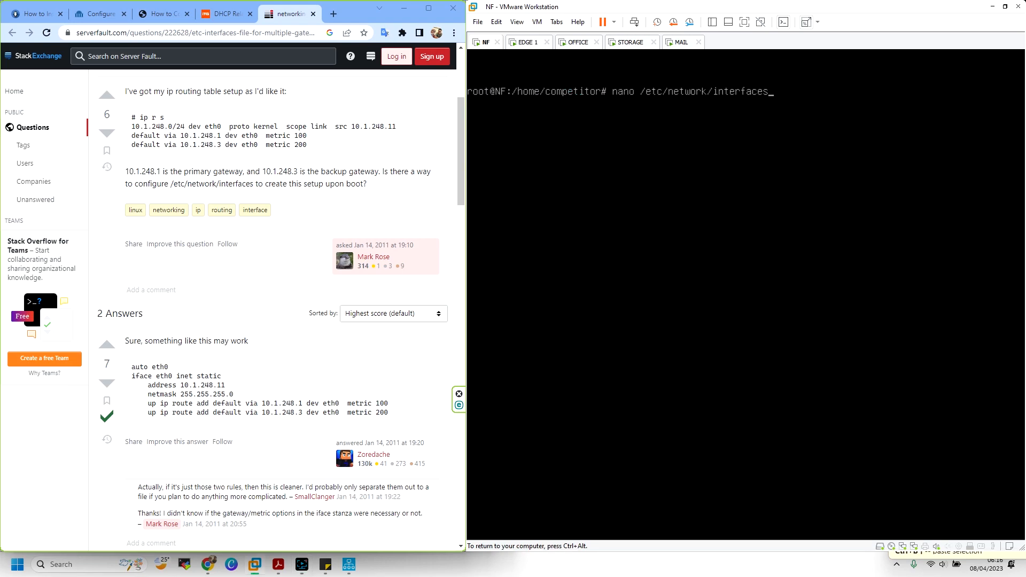
pyautogui.press('Return')
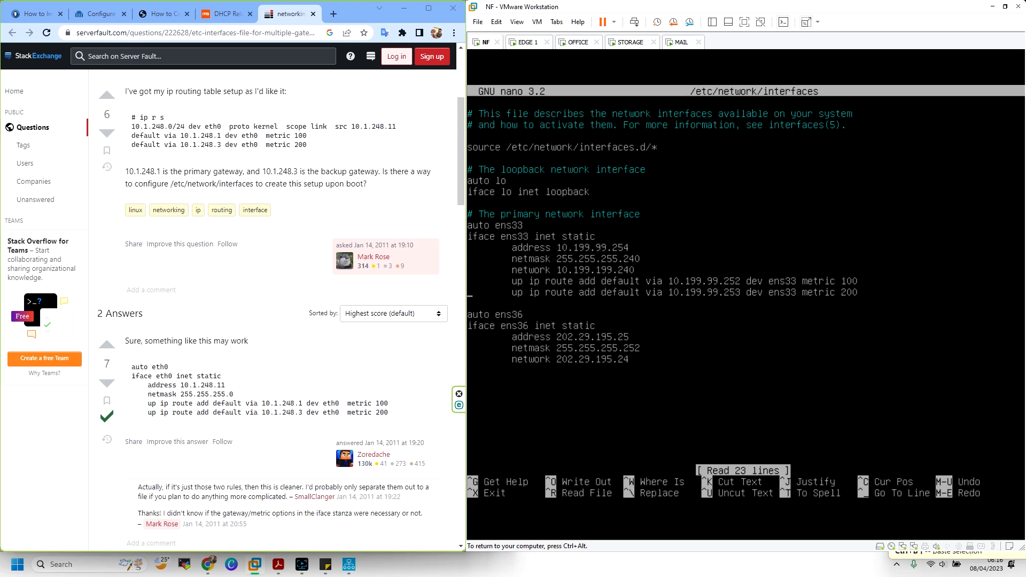
pyautogui.press('Down')
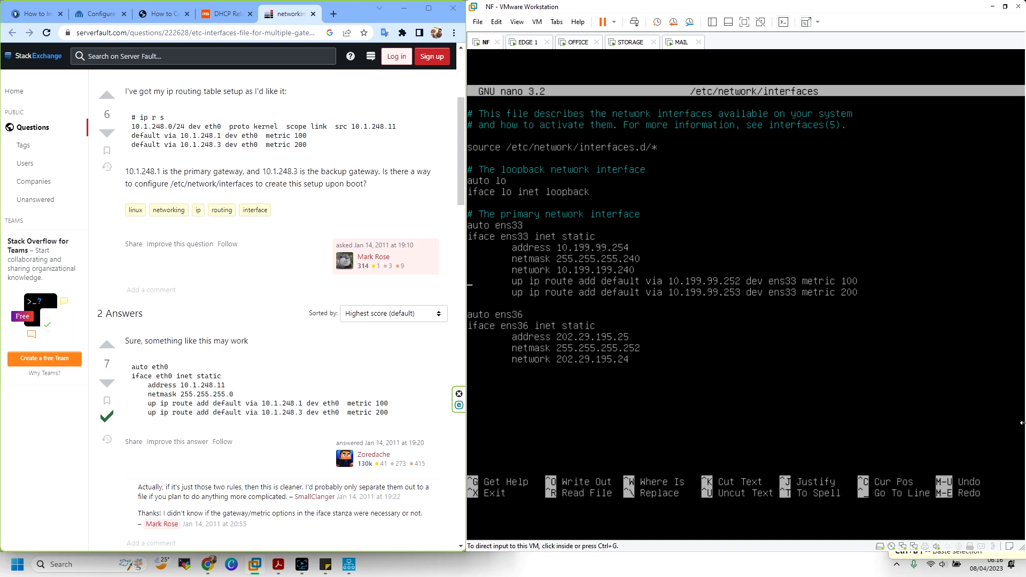
# Exit nano without changes and show the routing table with route -n
pyautogui.hotkey('ctrl', 'alt')
pyautogui.click(843, 287)
pyautogui.hotkey('ctrl', 'x')
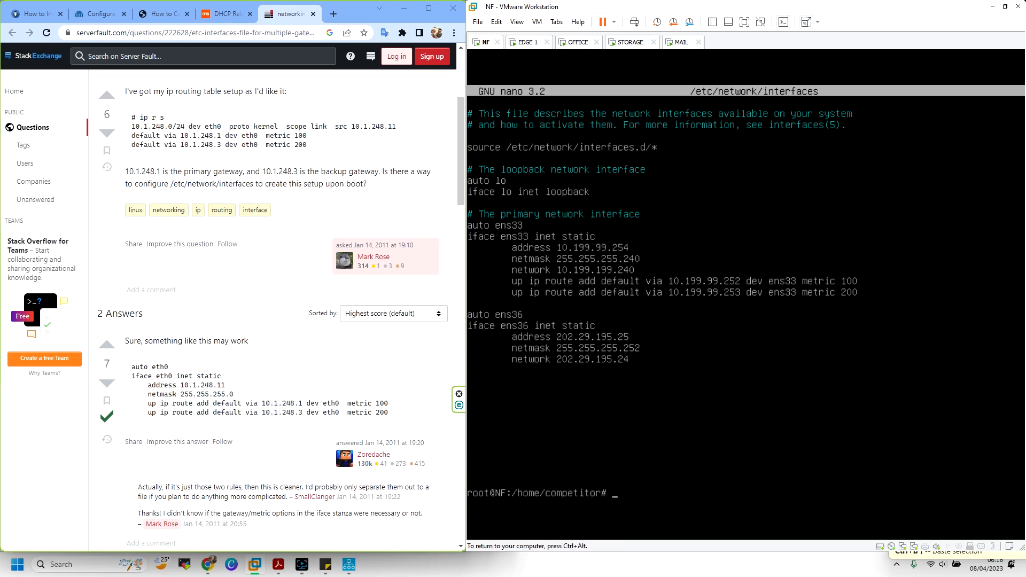
pyautogui.write('y')
pyautogui.press('Return')
pyautogui.write('ro')
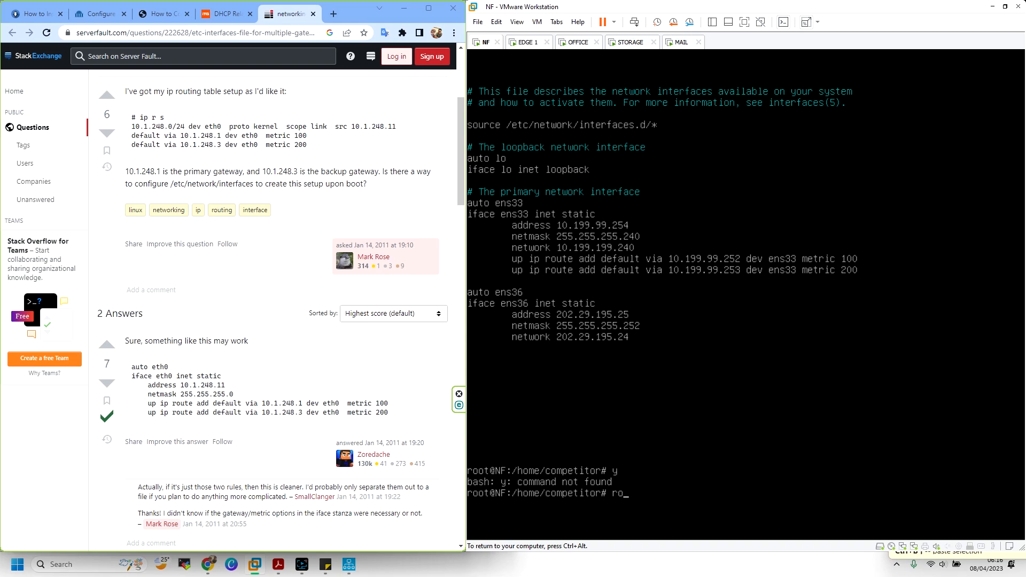
pyautogui.write('ute -n')
pyautogui.press('Return')
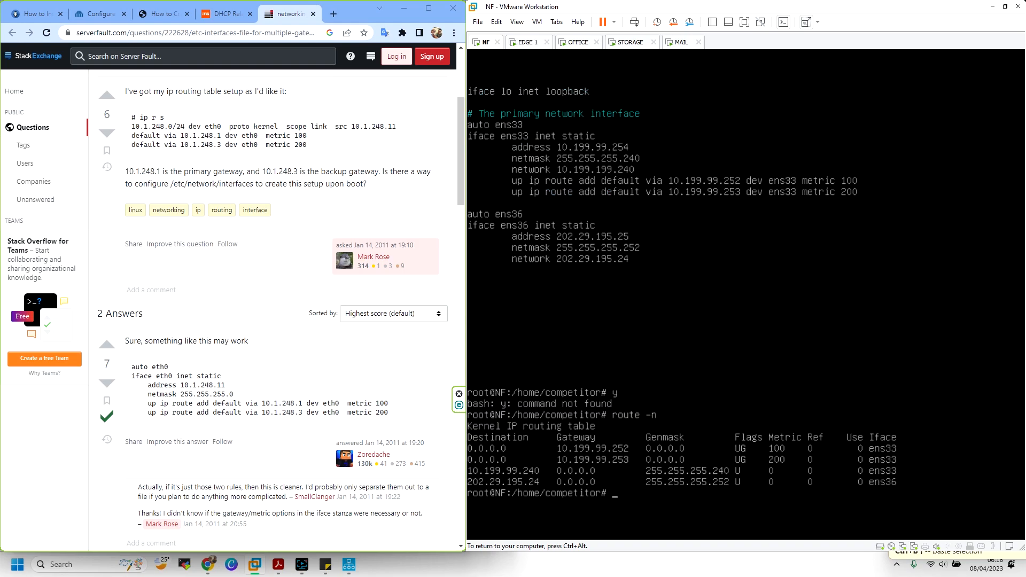
# Run dhcp-lease-list on NF to list current DHCP leases
pyautogui.hotkey('ctrl', 'alt')
pyautogui.click(590, 137)
pyautogui.write('dhcp-lease-list')
pyautogui.press('Return')
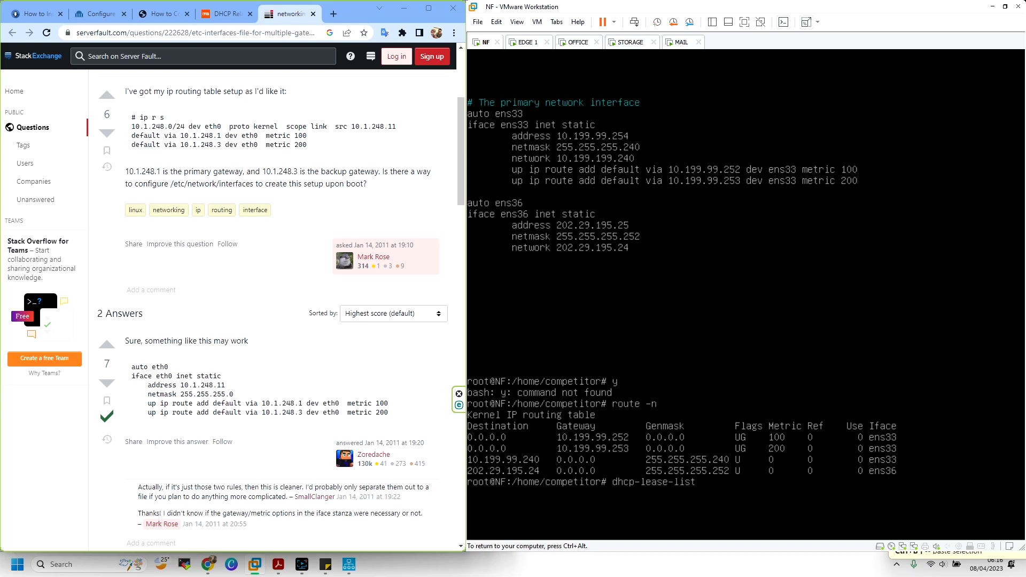
pyautogui.hotkey('ctrl', 'alt')
# Check STORAGE's console and EDGE 1's DHCP relay agent request counts
pyautogui.click(577, 42)
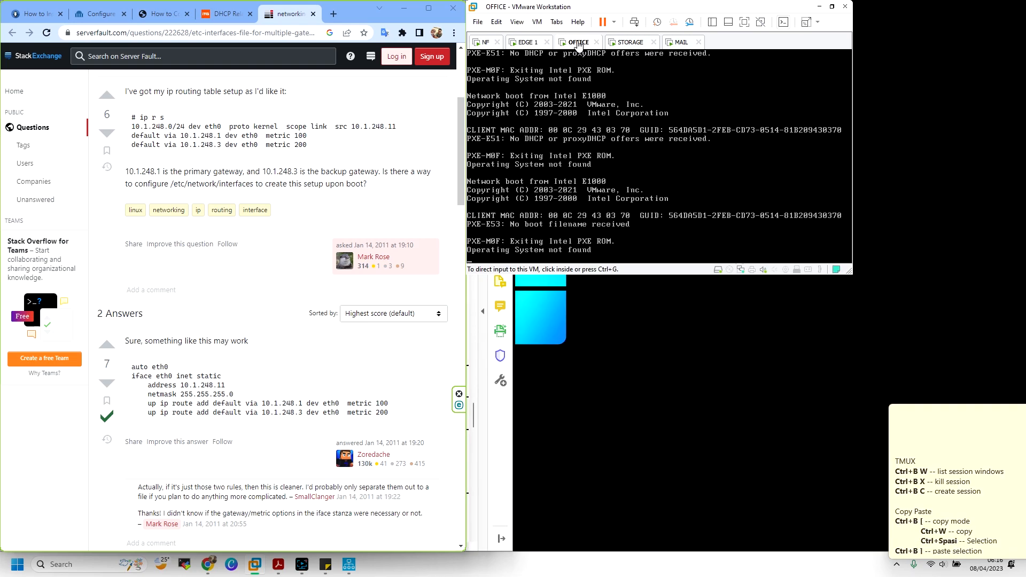
pyautogui.click(636, 43)
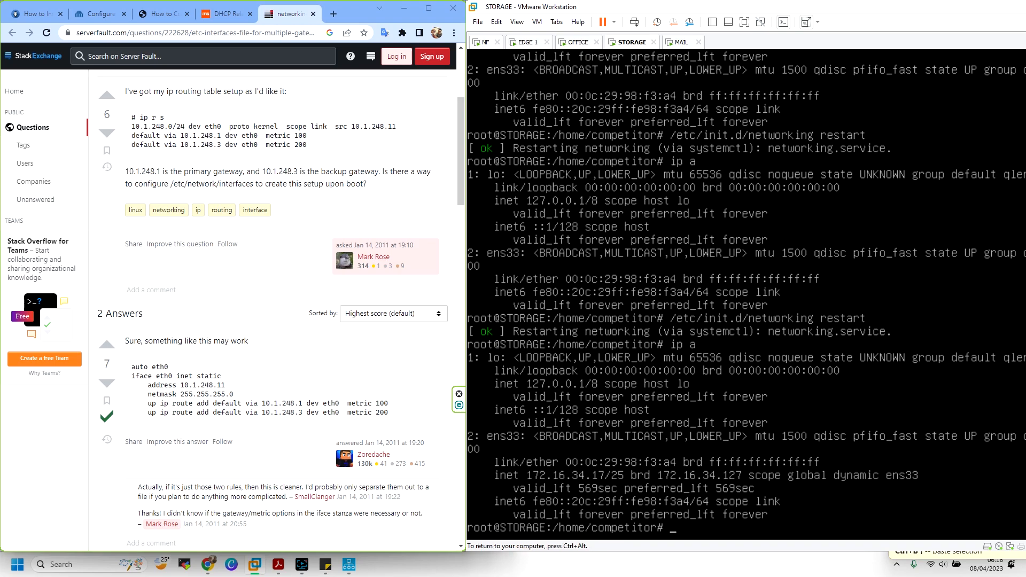
pyautogui.hotkey('ctrl', 'alt')
pyautogui.click(528, 43)
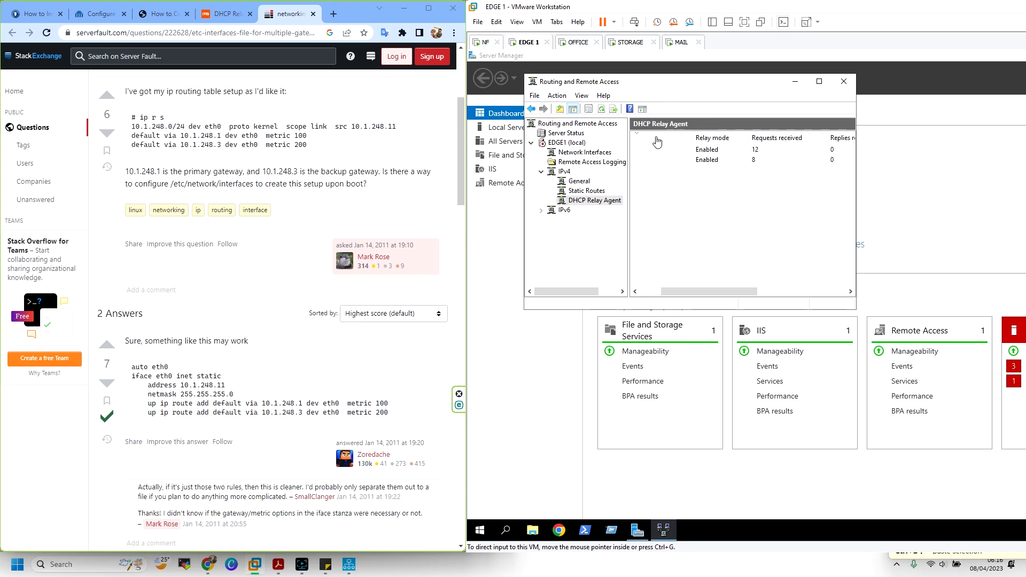
pyautogui.click(584, 182)
pyautogui.click(594, 203)
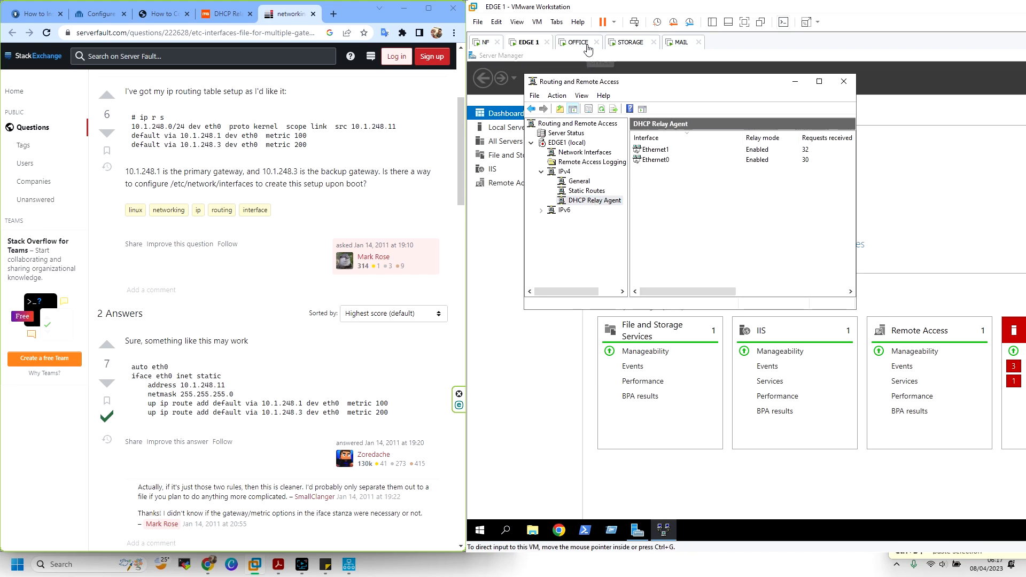
# Rerun dhcp-lease-list on NF to confirm STORAGE's 172.16.34.17 lease, then bring up the task PDF
pyautogui.click(484, 42)
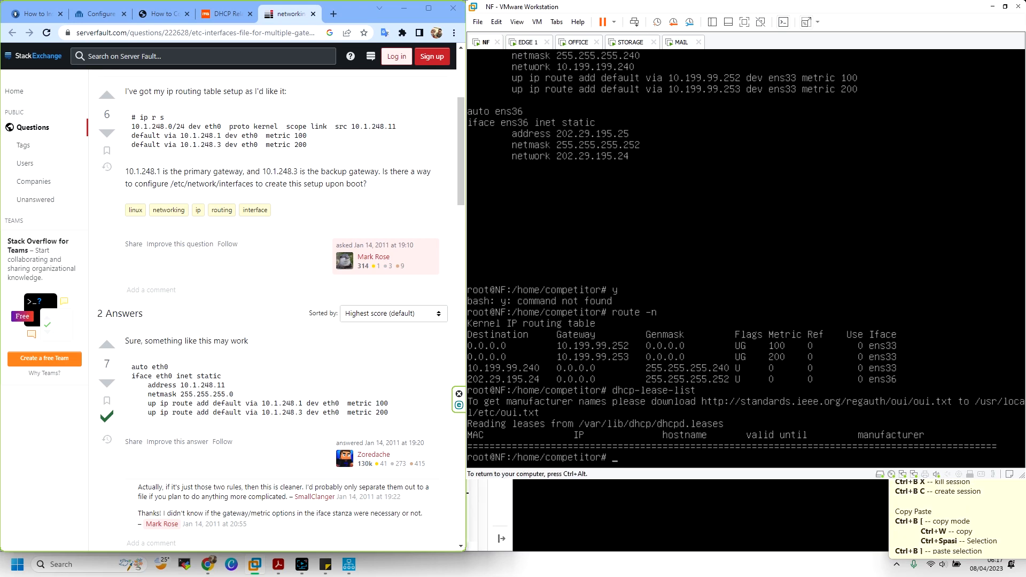
pyautogui.press('Up')
pyautogui.press('Return')
pyautogui.hotkey('ctrl', 'alt')
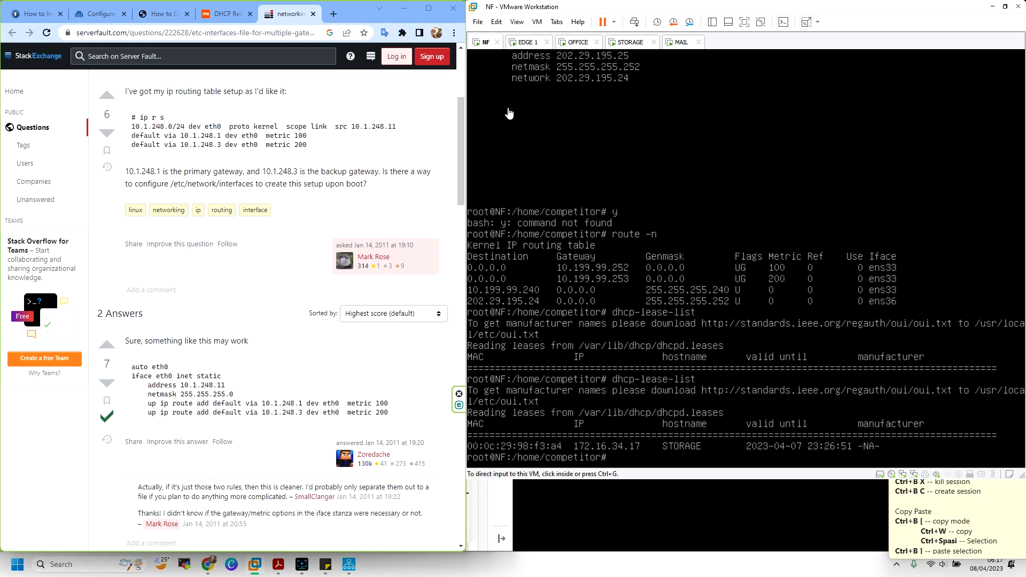
pyautogui.click(276, 570)
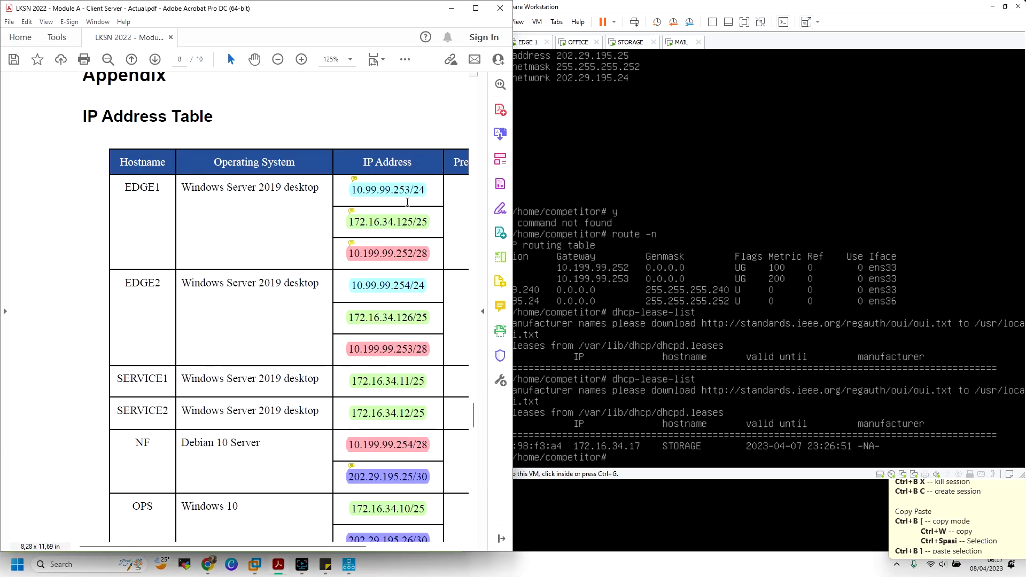
pyautogui.click(2, 151)
# Jump to the PDF's DHCP and Network Booting bookmark, then return to EDGE 1 in VMware
pyautogui.click(12, 114)
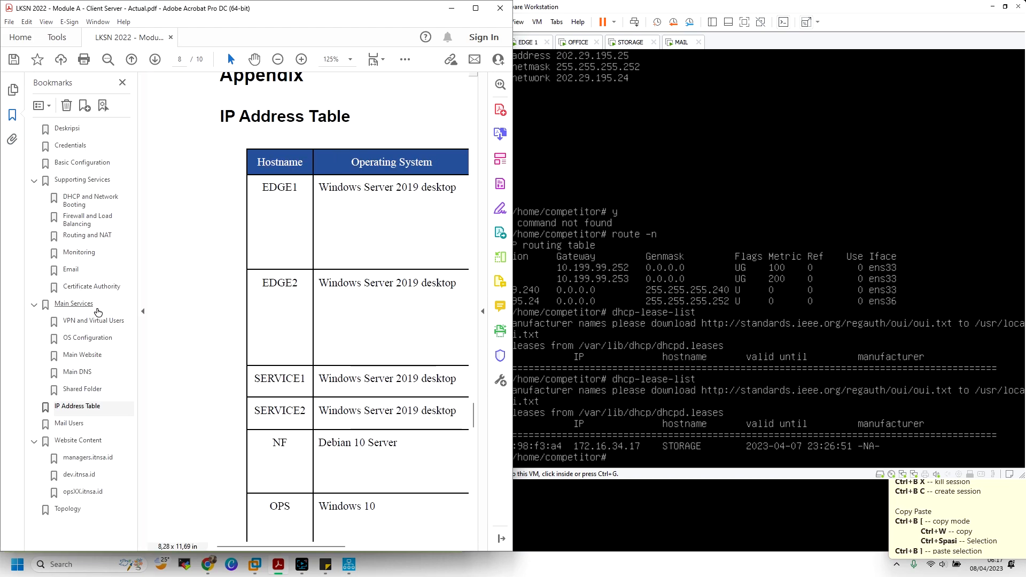
pyautogui.click(80, 202)
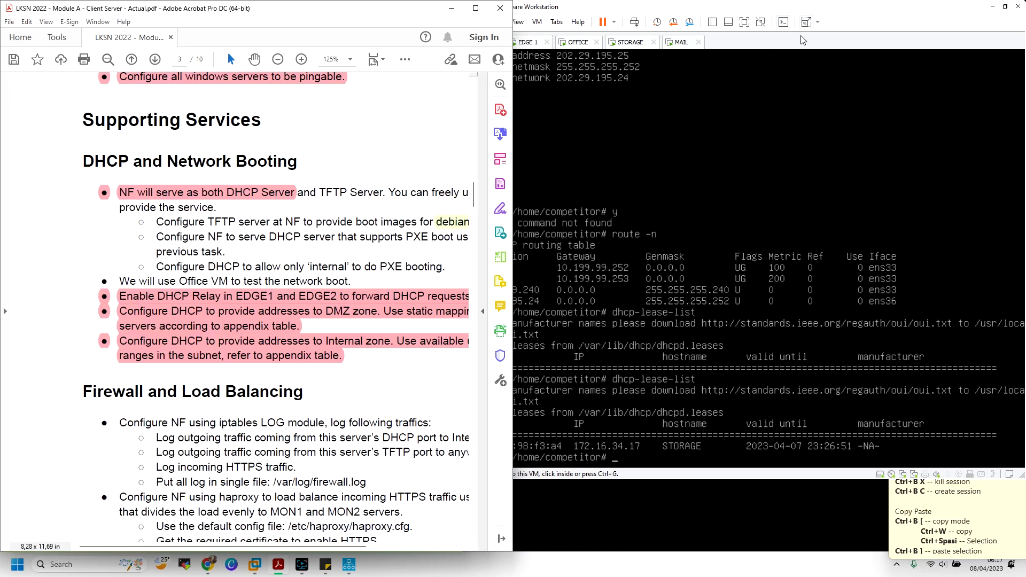
pyautogui.click(785, 44)
pyautogui.click(536, 47)
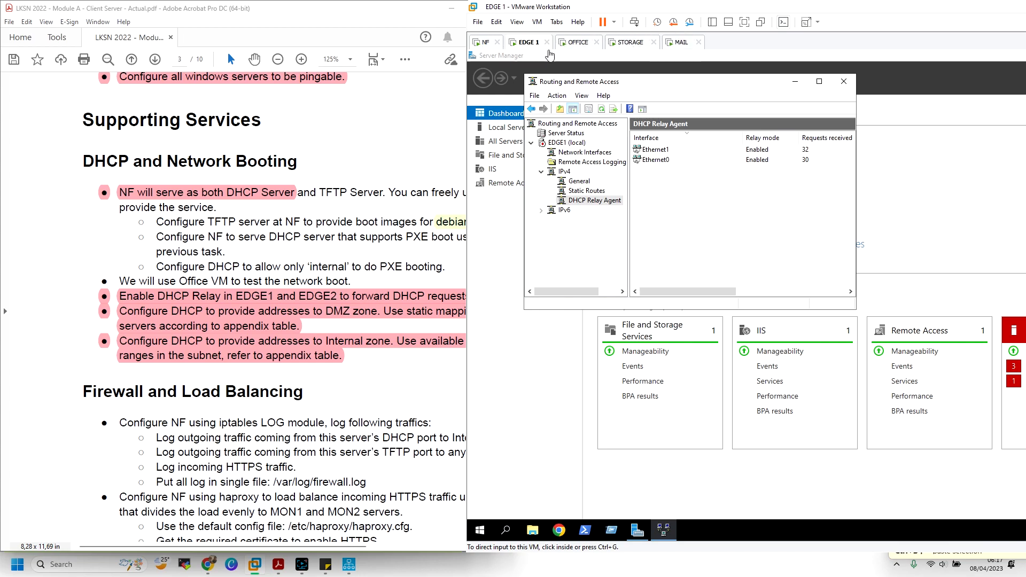
pyautogui.click(709, 23)
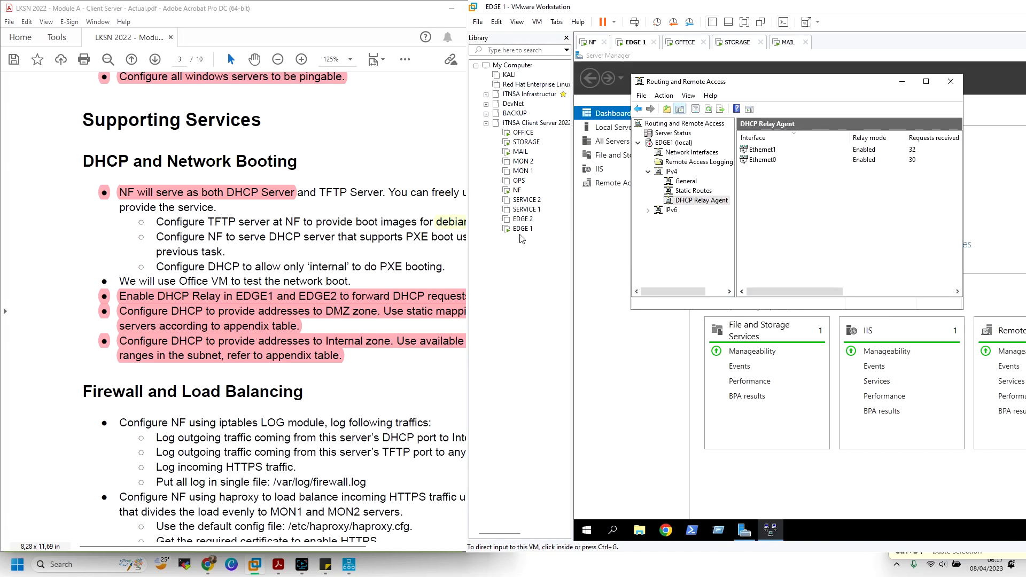
# Power on the EDGE 2 virtual machine and dock VMware to the right half
pyautogui.click(523, 220)
pyautogui.hotkey('ctrl', 'b')
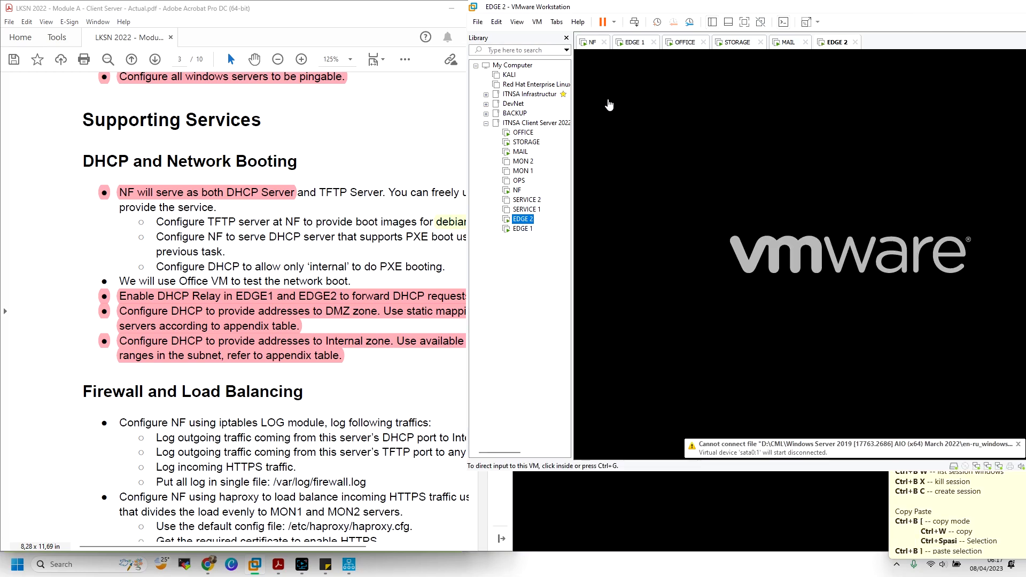
pyautogui.click(567, 42)
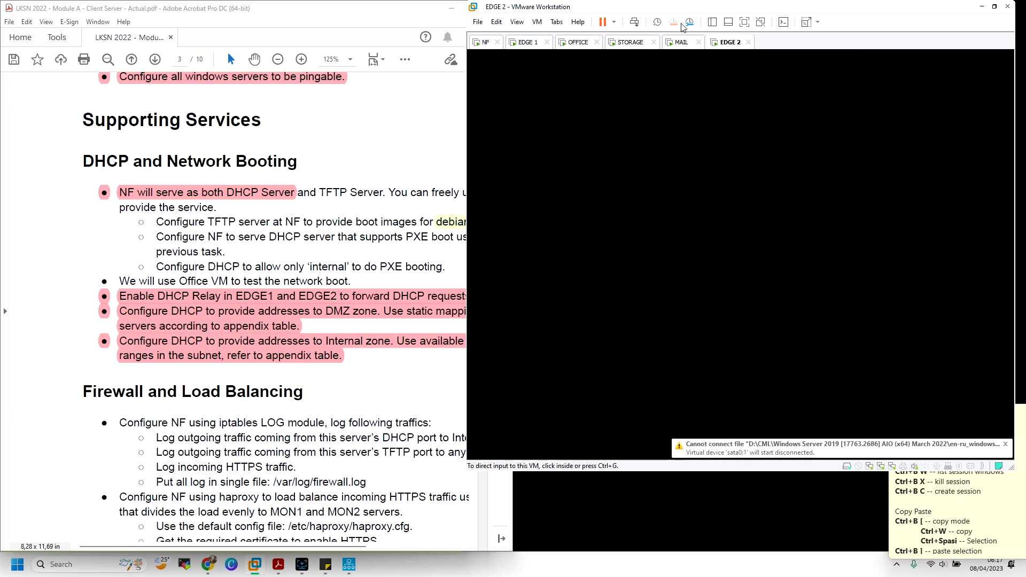
pyautogui.press('super+Right')
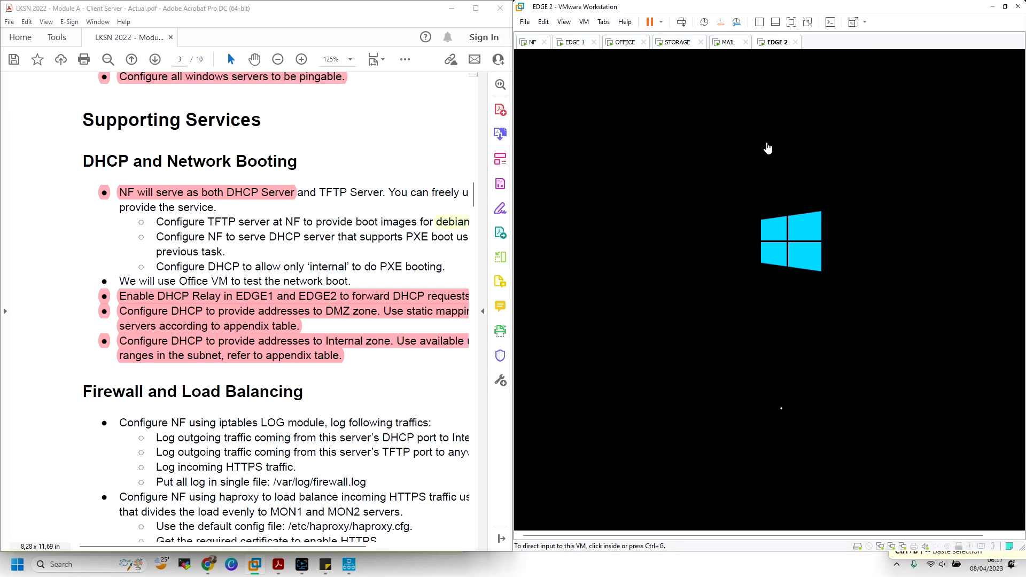
# Check MAIL's dynamic 10.99.99.26/24 address, then return to the NF console
pyautogui.click(726, 43)
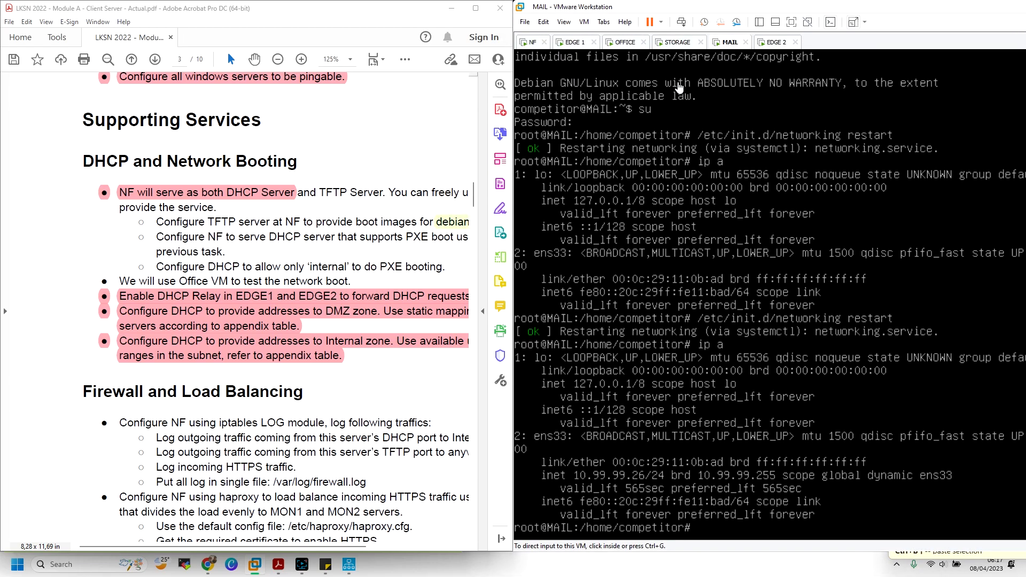
pyautogui.scroll(-1, 222, 510)
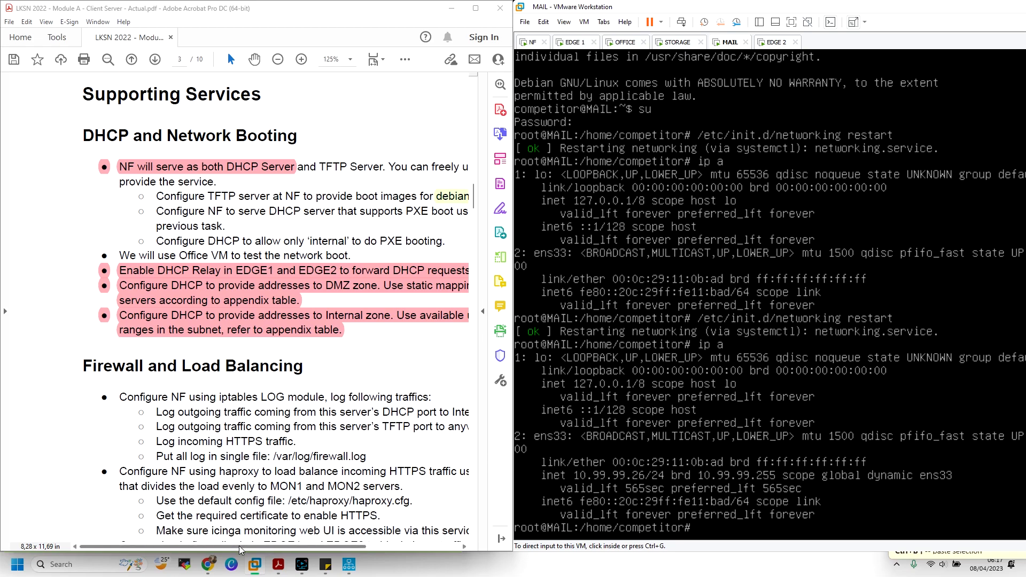
pyautogui.moveTo(239, 546); pyautogui.dragTo(275, 546)
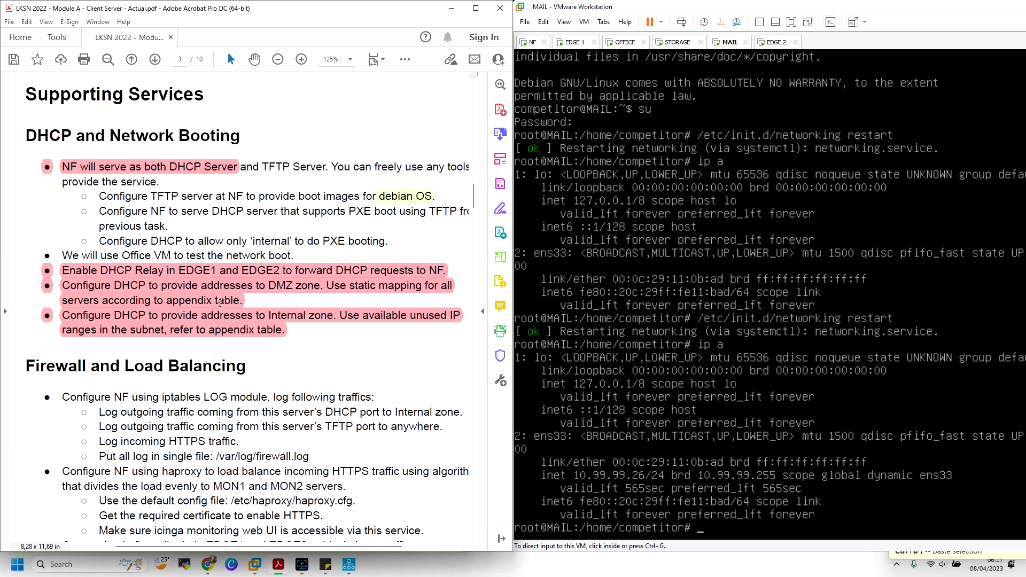
pyautogui.click(532, 47)
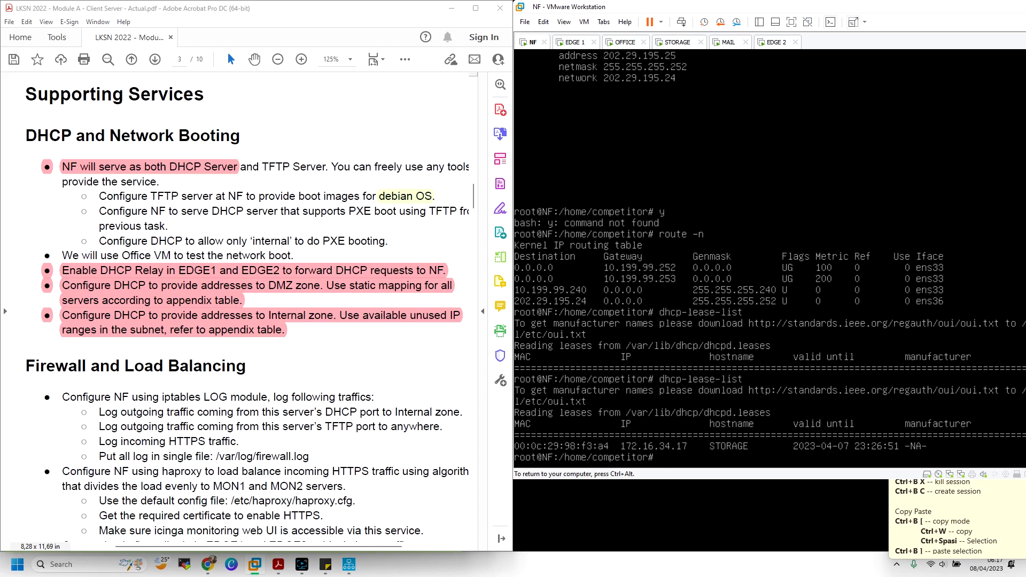
# Open /etc/dhcp/dhcpd.conf in nano to inspect the subnet declarations, then exit
pyautogui.write('nano /etc/issue')
pyautogui.press('BackSpace')
pyautogui.press('BackSpace')
pyautogui.press('BackSpace')
pyautogui.press('BackSpace')
pyautogui.press('BackSpace')
pyautogui.write('dhcp/dhcpd.conf')
pyautogui.press('Return')
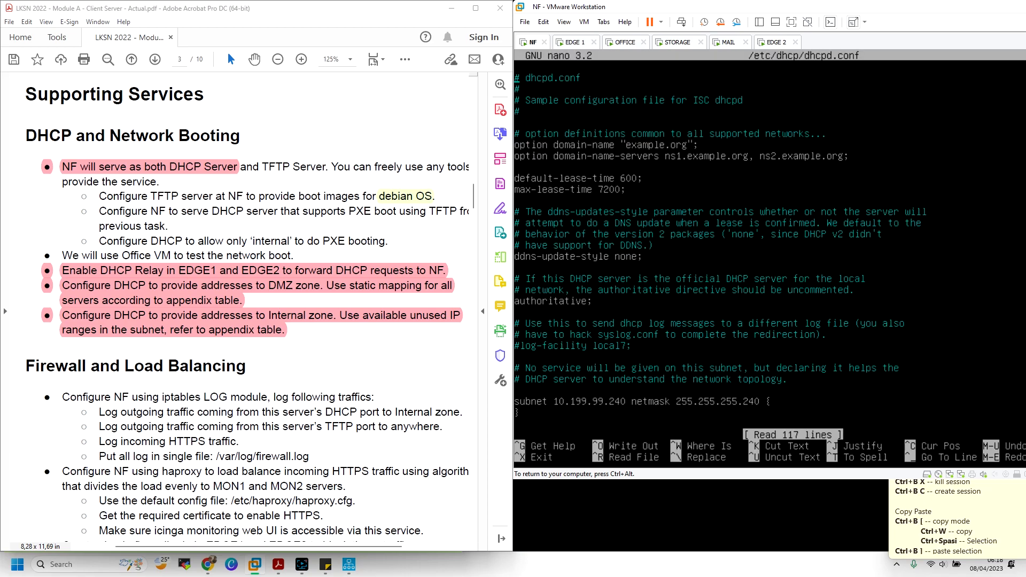
pyautogui.press('Down')
pyautogui.press('Down')
pyautogui.press('Down')
pyautogui.press('Down')
pyautogui.press('Down')
pyautogui.press('Down')
pyautogui.press('Down')
pyautogui.press('Down')
pyautogui.press('Down')
pyautogui.press('Down')
pyautogui.press('Down')
pyautogui.press('Down')
pyautogui.press('Down')
pyautogui.press('Down')
pyautogui.press('Down')
pyautogui.press('Down')
pyautogui.press('Down')
pyautogui.press('Down')
pyautogui.press('Down')
pyautogui.press('Down')
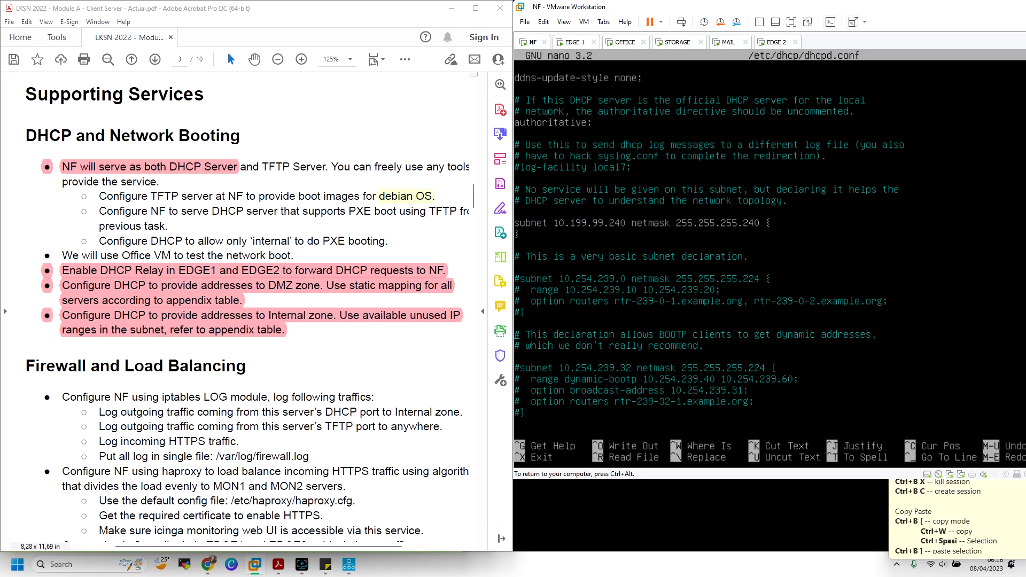
pyautogui.hotkey('ctrl', 'x')
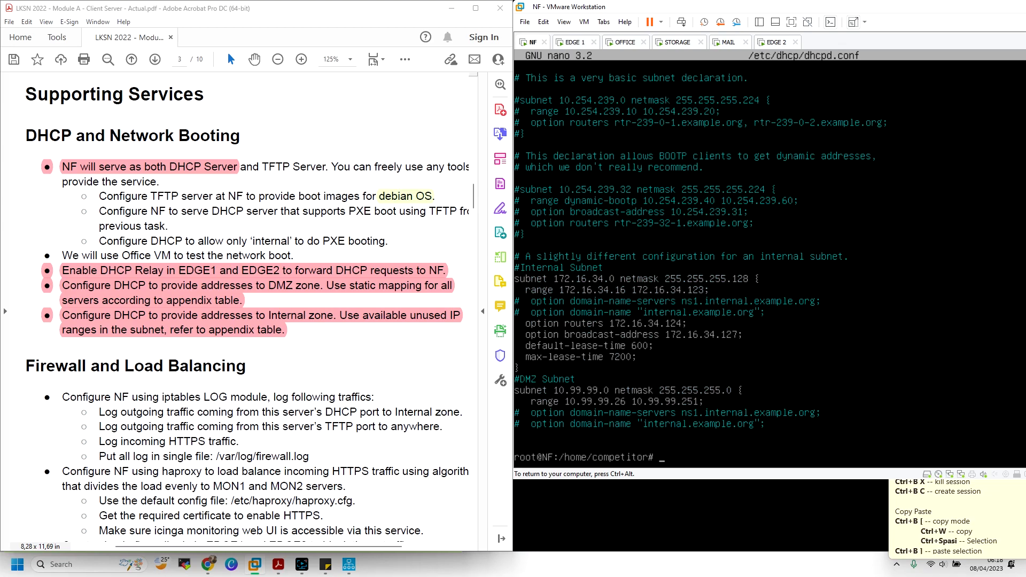
# Start a tmux session, create a second window, and switch back to the first
pyautogui.write('tmux')
pyautogui.press('Return')
pyautogui.hotkey('ctrl', 'b')
pyautogui.press('w')
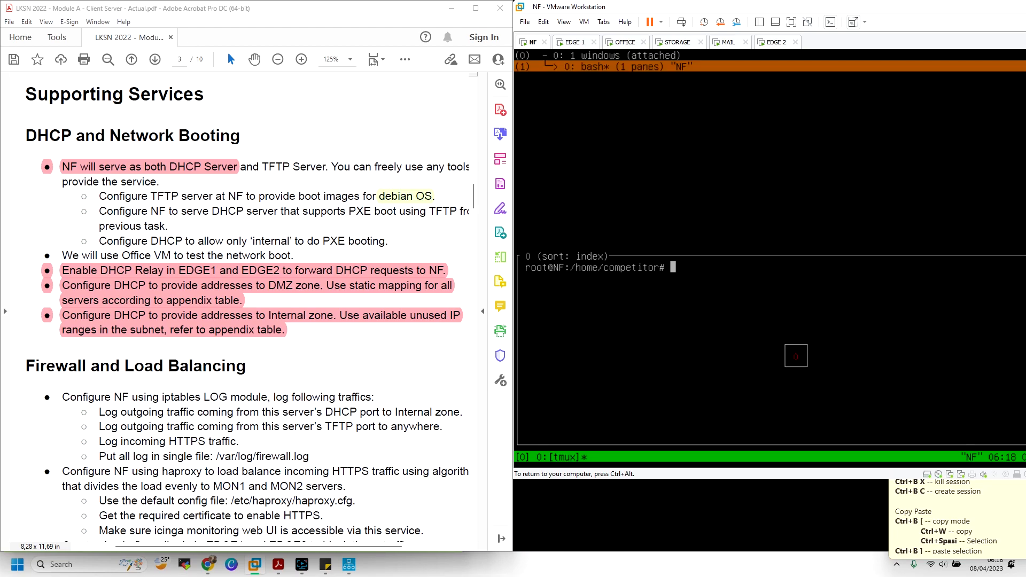
pyautogui.press('Return')
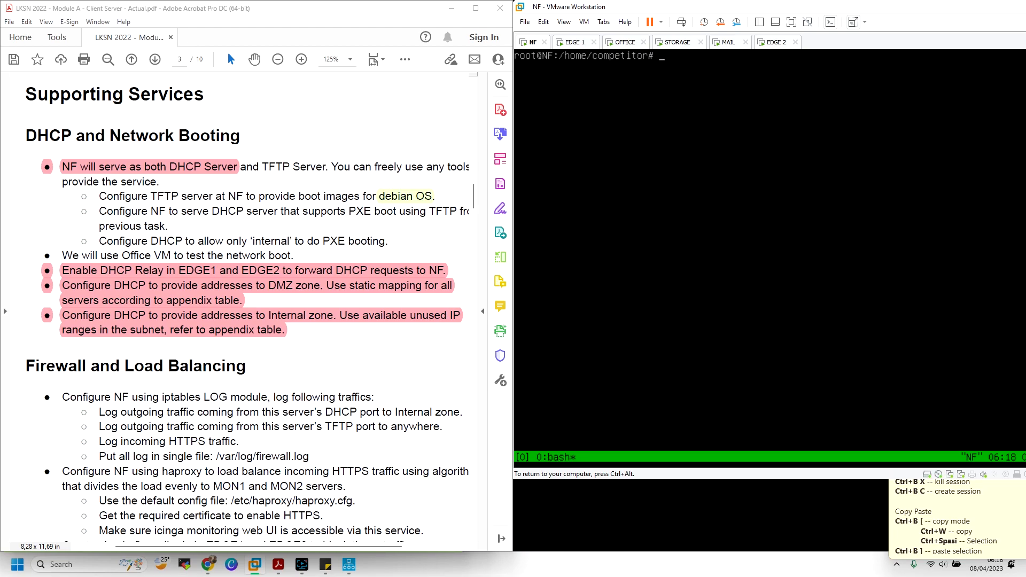
pyautogui.hotkey('ctrl', 'b')
pyautogui.press('c')
pyautogui.hotkey('ctrl', 'b')
pyautogui.press('w')
pyautogui.press('Up')
pyautogui.press('Return')
# Reopen /etc/dhcp/dhcpd.conf and page to the DMZ subnet 10.99.99.0/24 block
pyautogui.write('nano /etc/dhcp/dh')
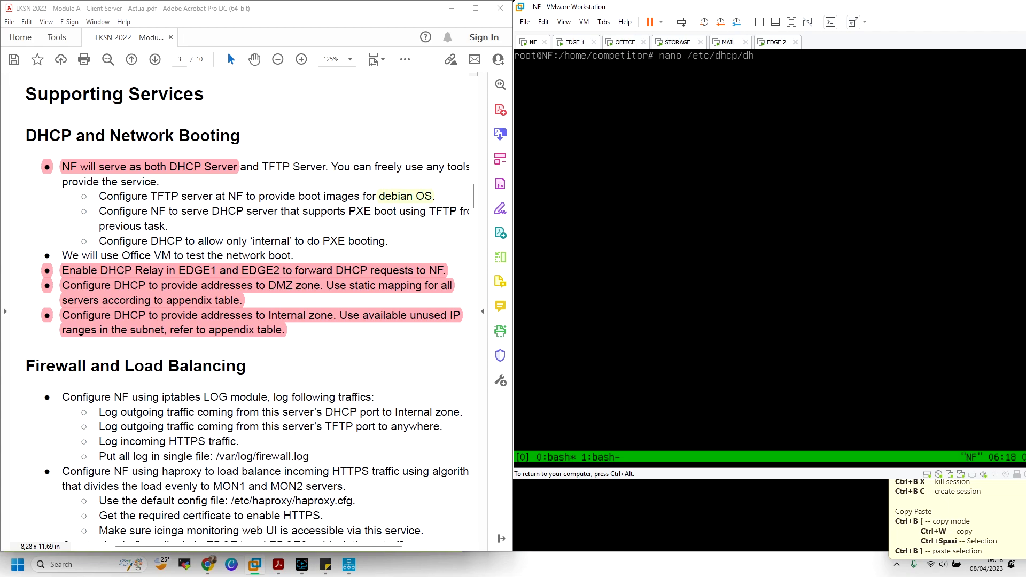
pyautogui.write('cpd.conf')
pyautogui.press('Return')
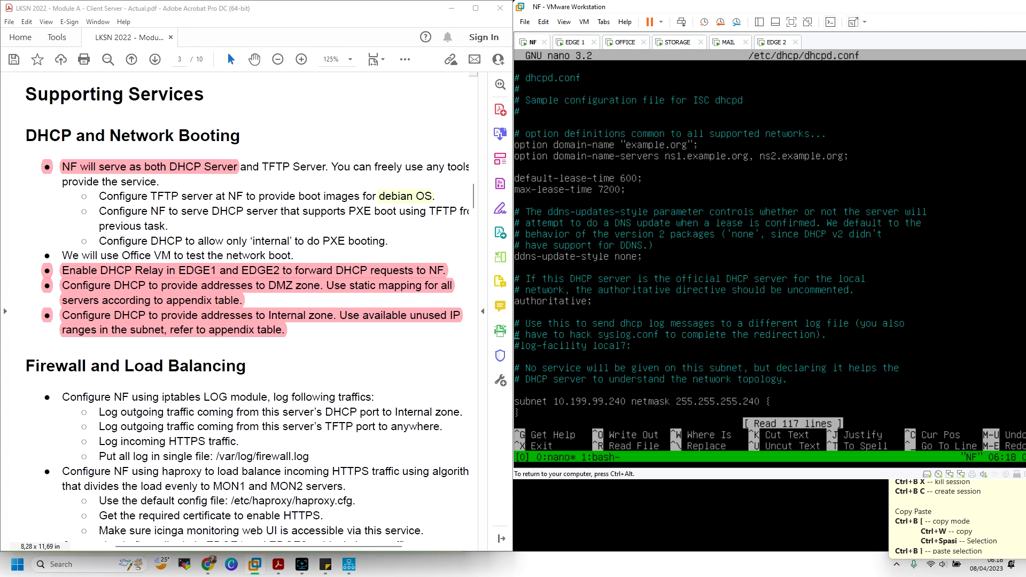
pyautogui.press('Down')
pyautogui.press('Down')
pyautogui.press('Down')
pyautogui.press('Down')
pyautogui.press('Down')
pyautogui.press('Down')
pyautogui.press('Down')
pyautogui.press('Down')
pyautogui.press('Down')
pyautogui.press('Down')
pyautogui.press('Down')
pyautogui.press('Down')
pyautogui.press('Down')
pyautogui.press('Down')
pyautogui.press('Down')
pyautogui.press('Down')
pyautogui.press('Down')
pyautogui.press('Down')
pyautogui.press('Down')
pyautogui.press('Down')
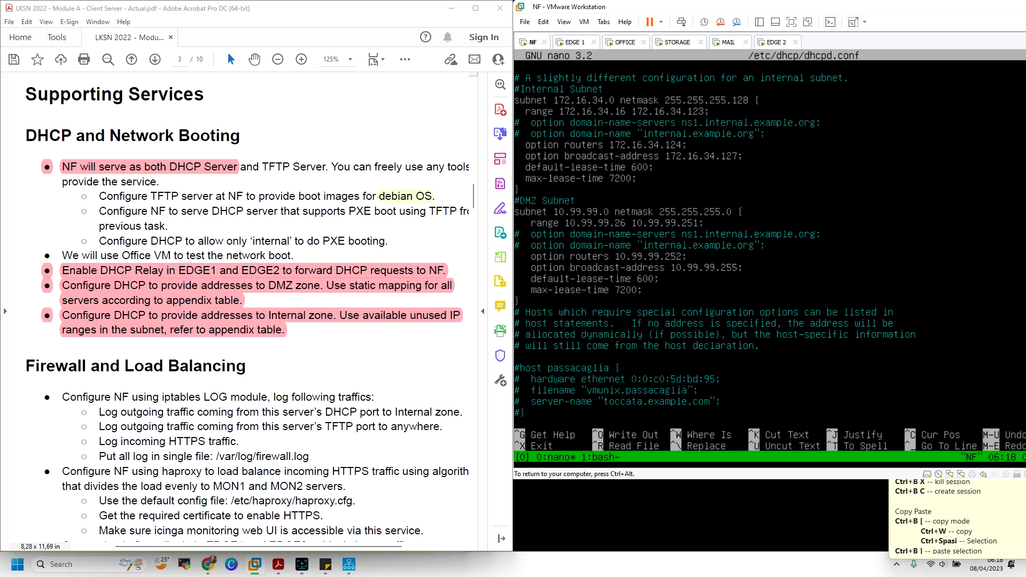
pyautogui.press('Down')
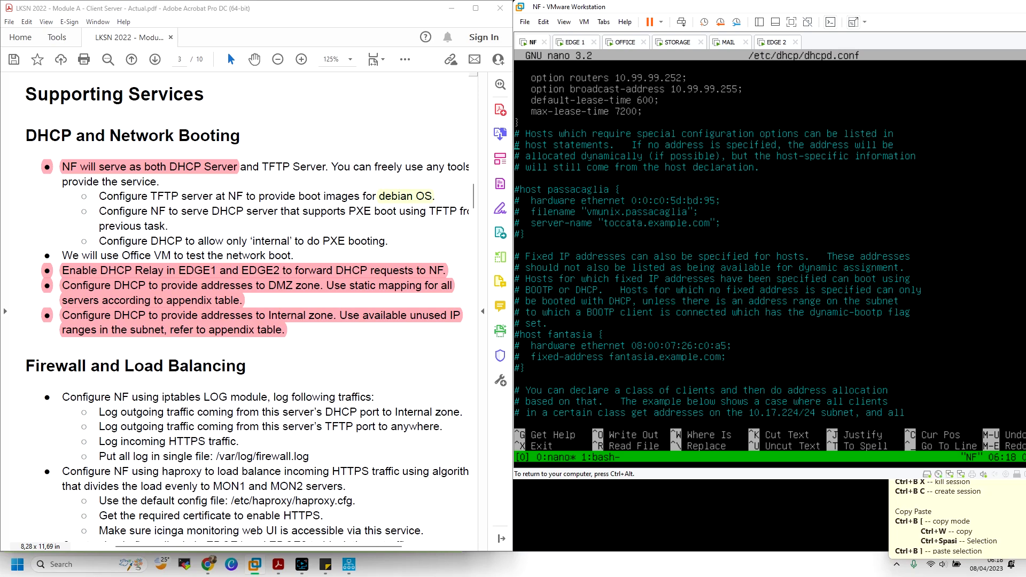
pyautogui.press('Up')
pyautogui.press('Up')
pyautogui.press('Up')
pyautogui.press('Up')
pyautogui.press('Up')
pyautogui.press('Up')
pyautogui.press('Up')
pyautogui.press('Up')
pyautogui.press('Up')
pyautogui.press('Up')
pyautogui.press('Up')
pyautogui.press('Up')
pyautogui.press('Up')
pyautogui.press('Up')
pyautogui.press('Up')
pyautogui.press('Up')
pyautogui.press('Up')
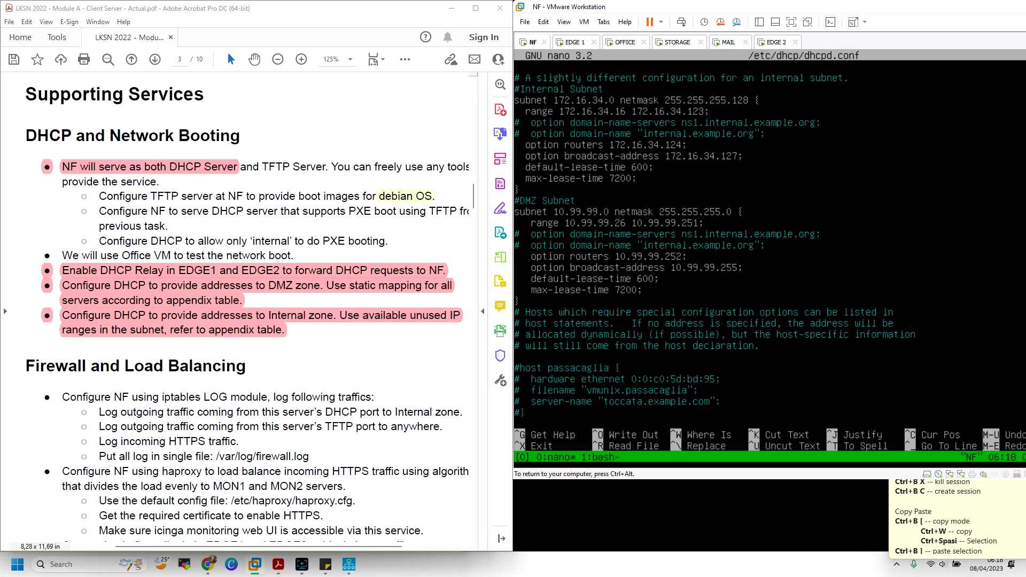
pyautogui.hotkey('ctrl', 'alt')
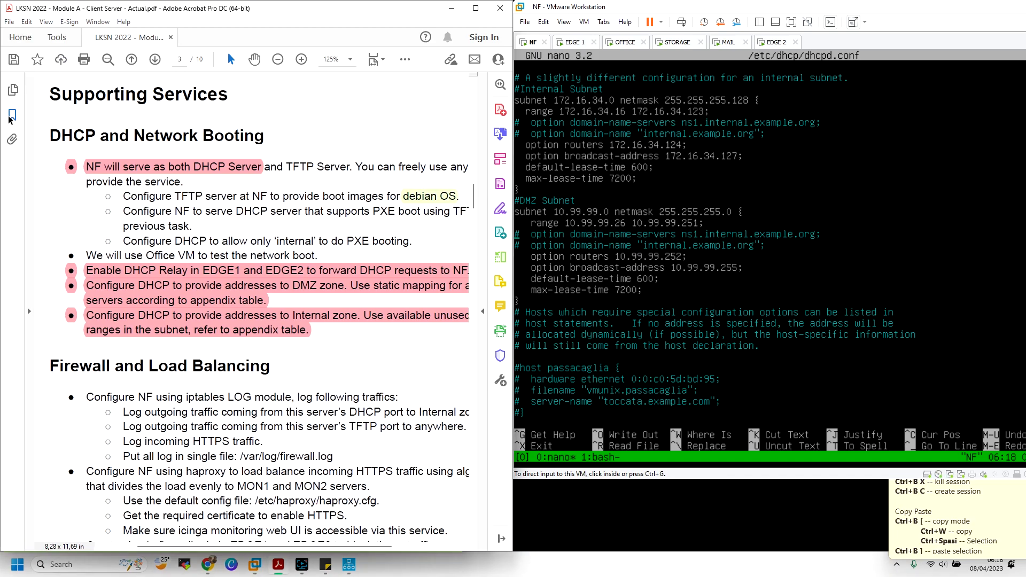
# Consult the PDF's IP Address Table, then move along the DMZ max-lease-time line
pyautogui.click(12, 112)
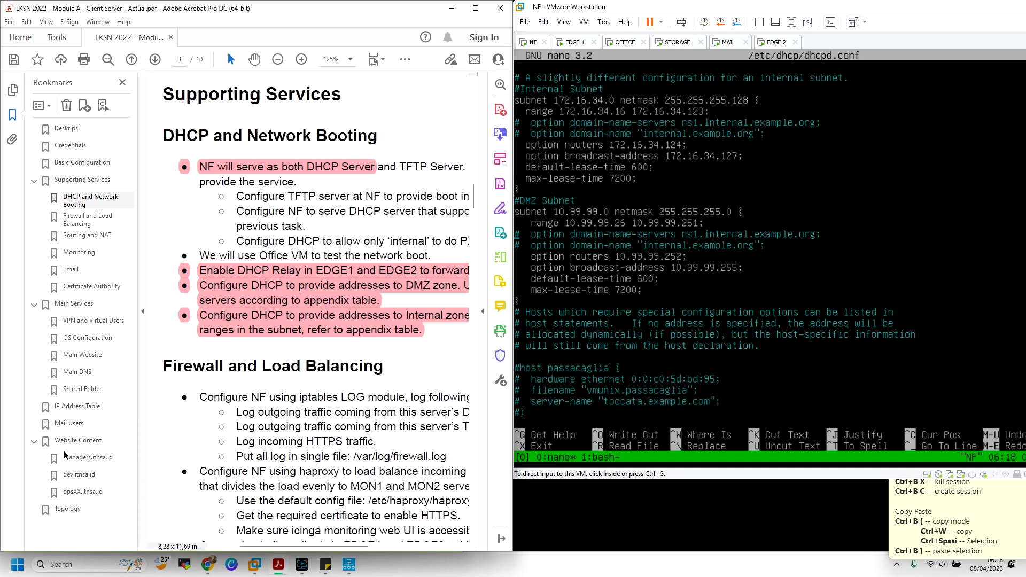
pyautogui.click(78, 408)
pyautogui.click(143, 311)
pyautogui.scroll(-10, 382, 291)
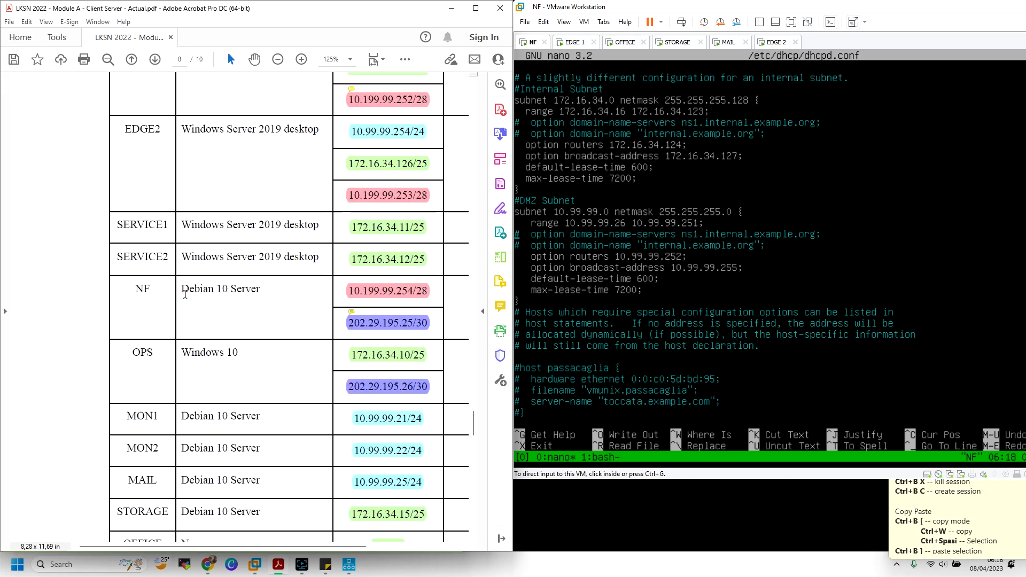
pyautogui.click(599, 273)
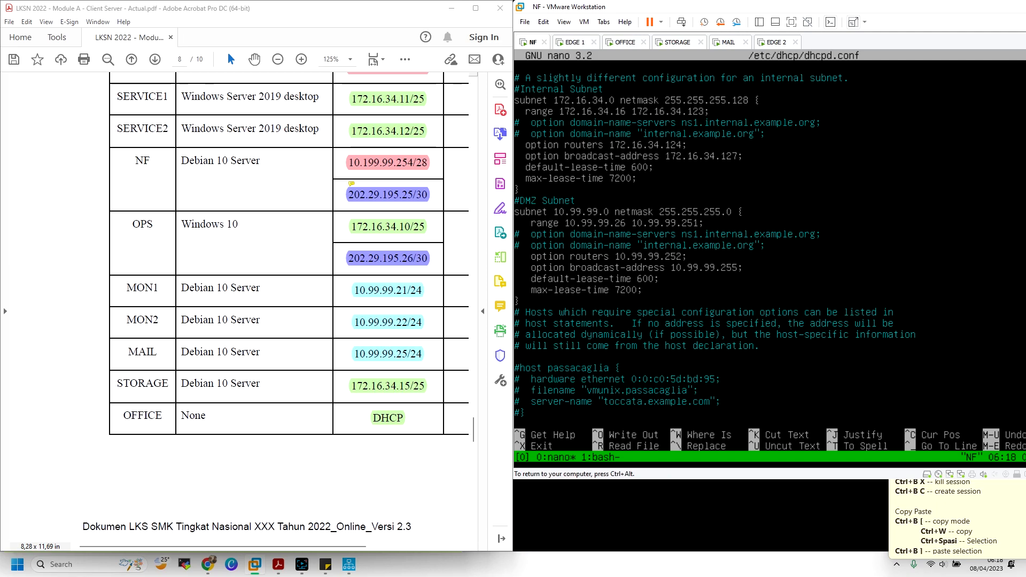
pyautogui.press('Right')
pyautogui.press('Right')
pyautogui.press('Right')
pyautogui.hotkey('ctrl', 'alt')
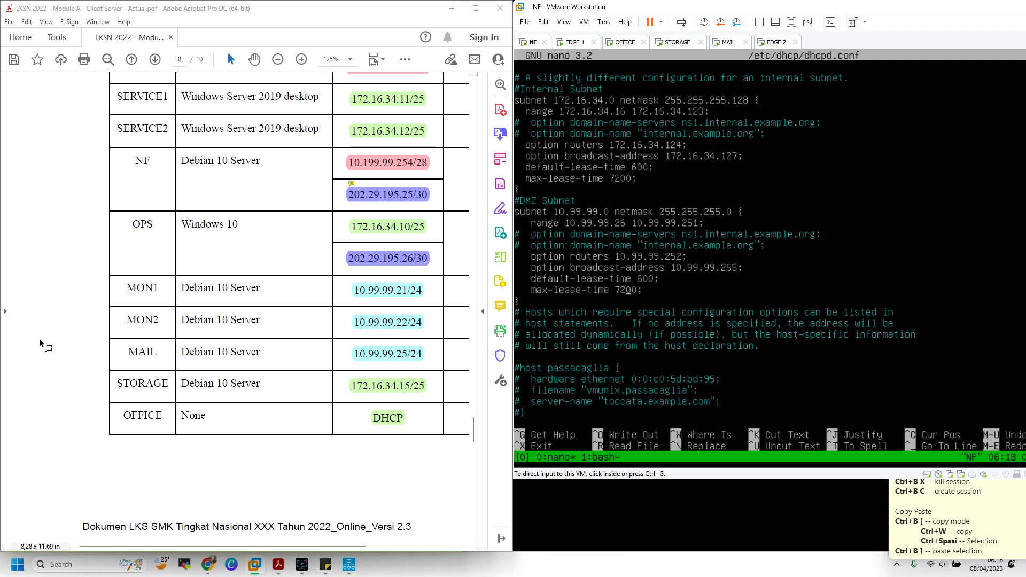
pyautogui.click(208, 564)
# Browse the Wikiversity ISC-DHCP, tecmint, LAN routing and DHCP relay reference articles
pyautogui.click(101, 14)
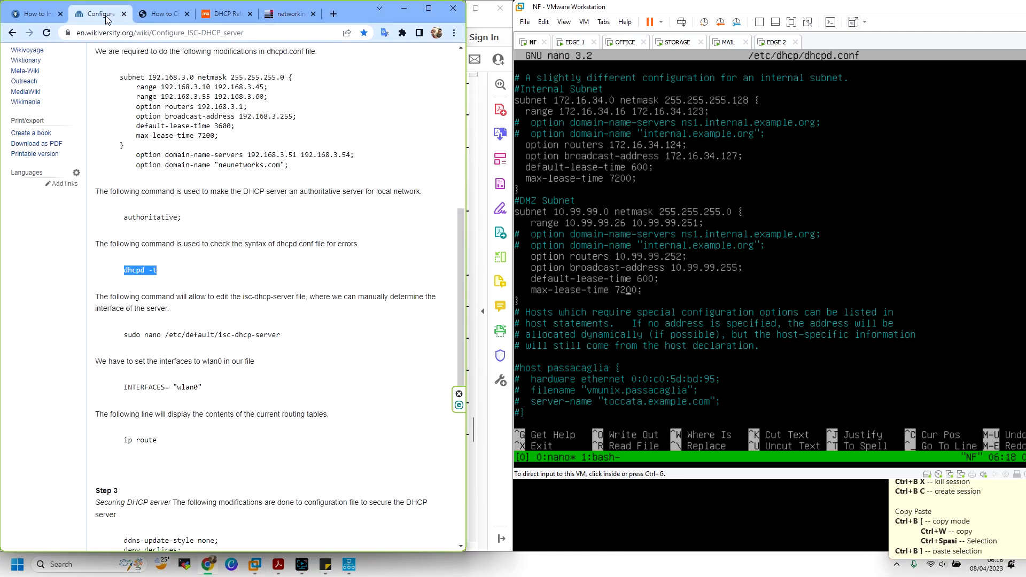
pyautogui.scroll(3, 113, 116)
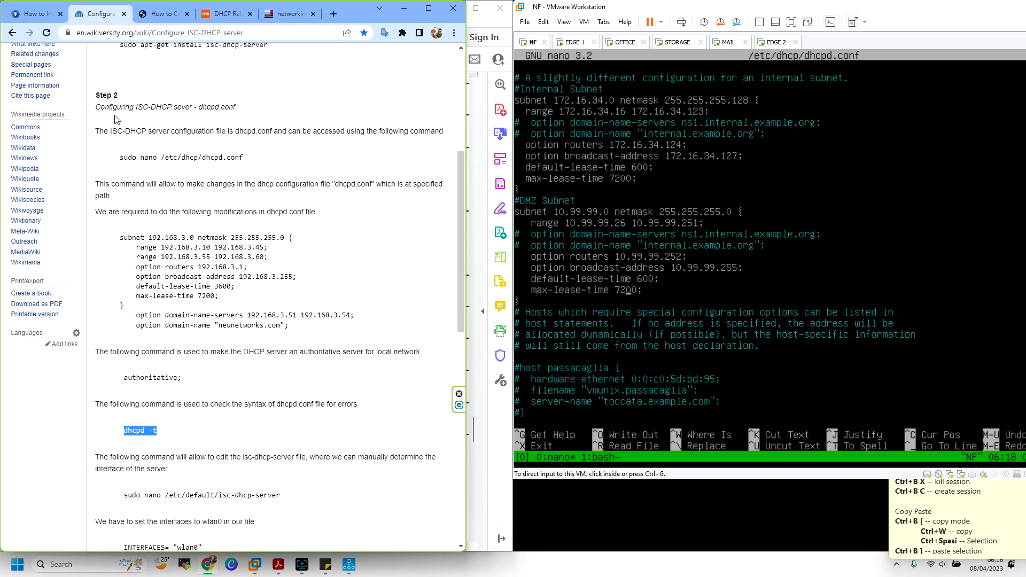
pyautogui.scroll(5, 117, 120)
pyautogui.click(40, 14)
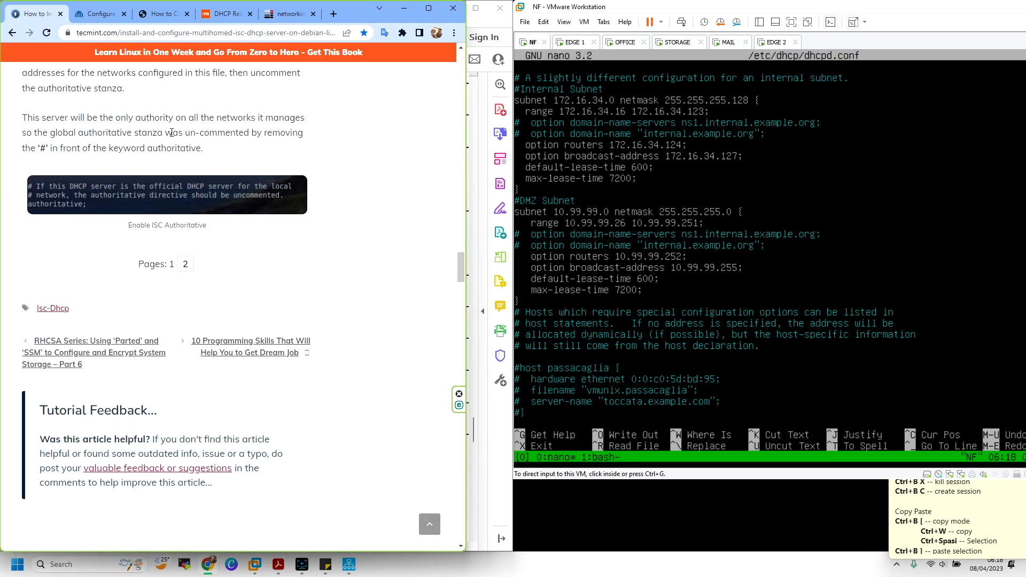
pyautogui.scroll(6, 172, 132)
pyautogui.click(161, 14)
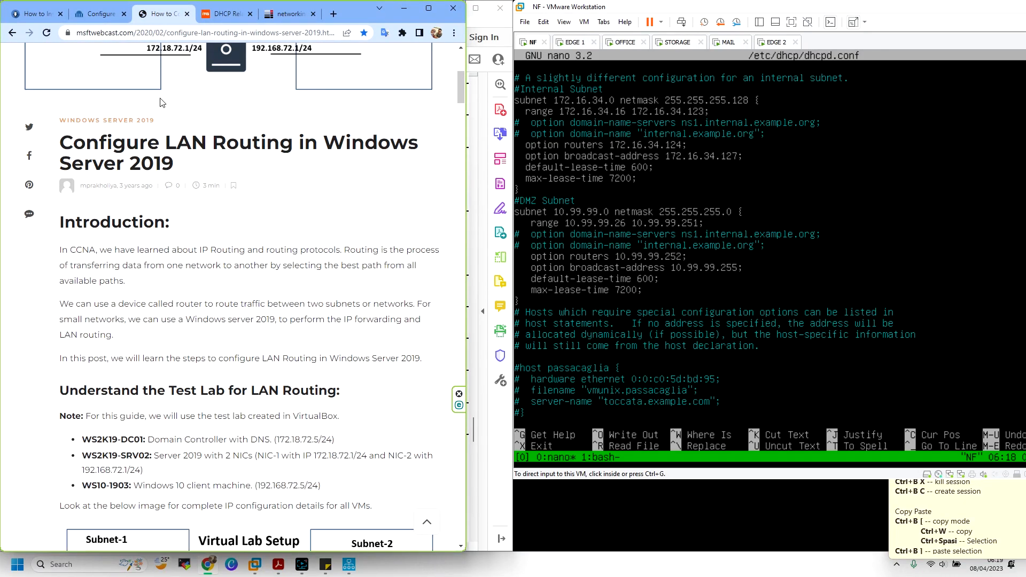
pyautogui.scroll(1, 160, 80)
pyautogui.click(222, 14)
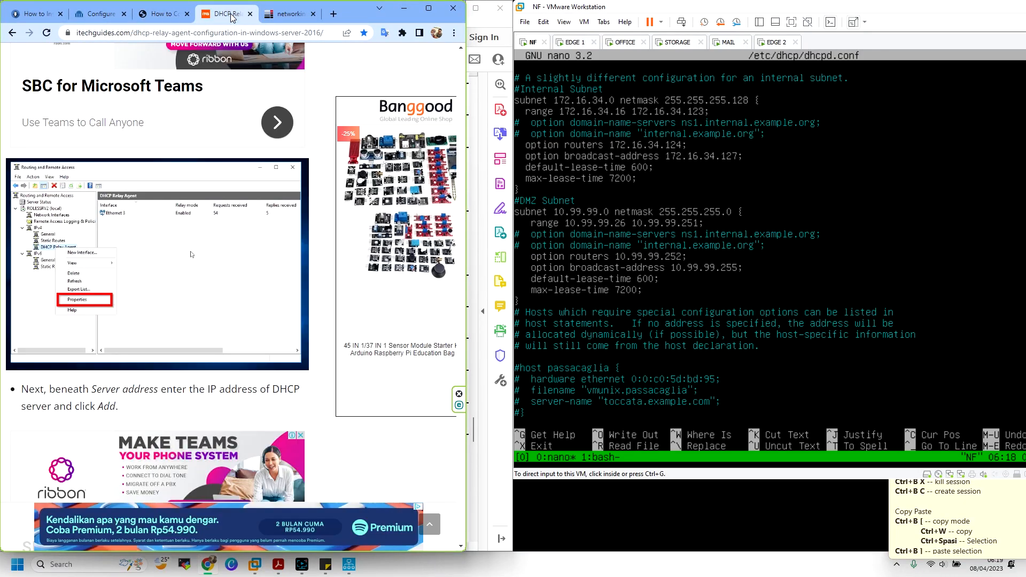
pyautogui.click(109, 14)
pyautogui.scroll(-4, 217, 222)
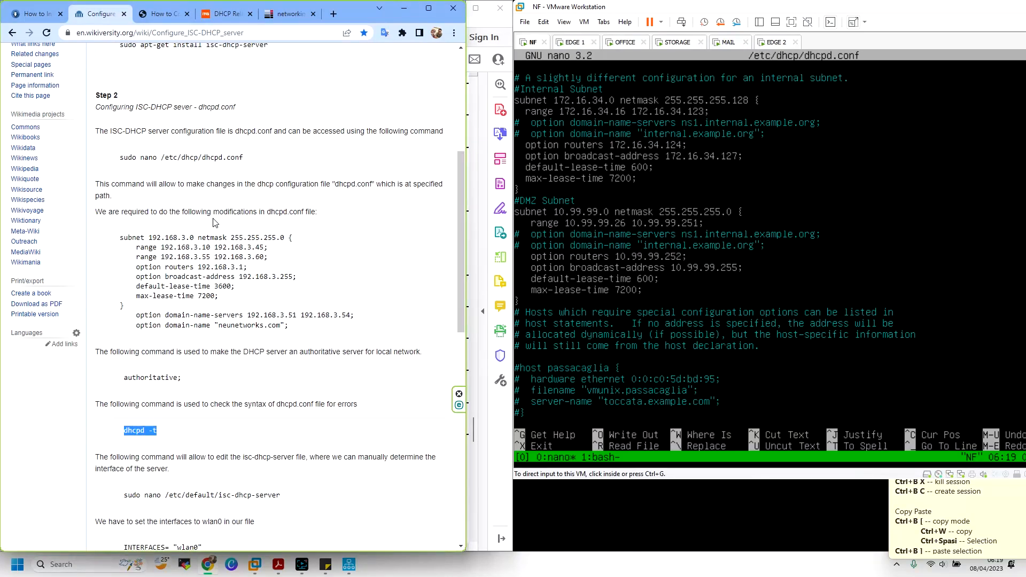
pyautogui.scroll(-4, 214, 223)
pyautogui.scroll(-4, 213, 223)
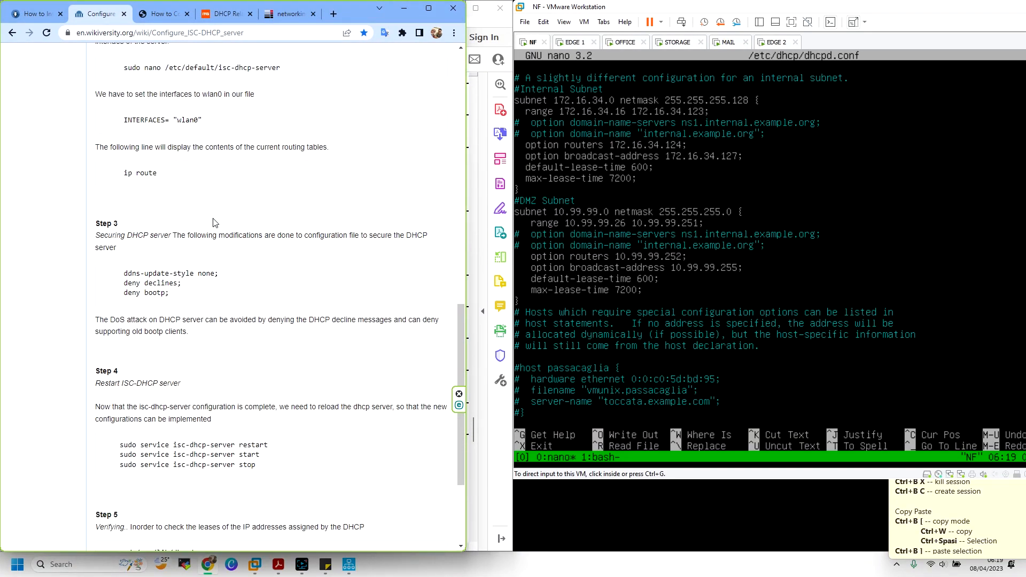
pyautogui.scroll(-2, 213, 222)
pyautogui.scroll(20, 213, 214)
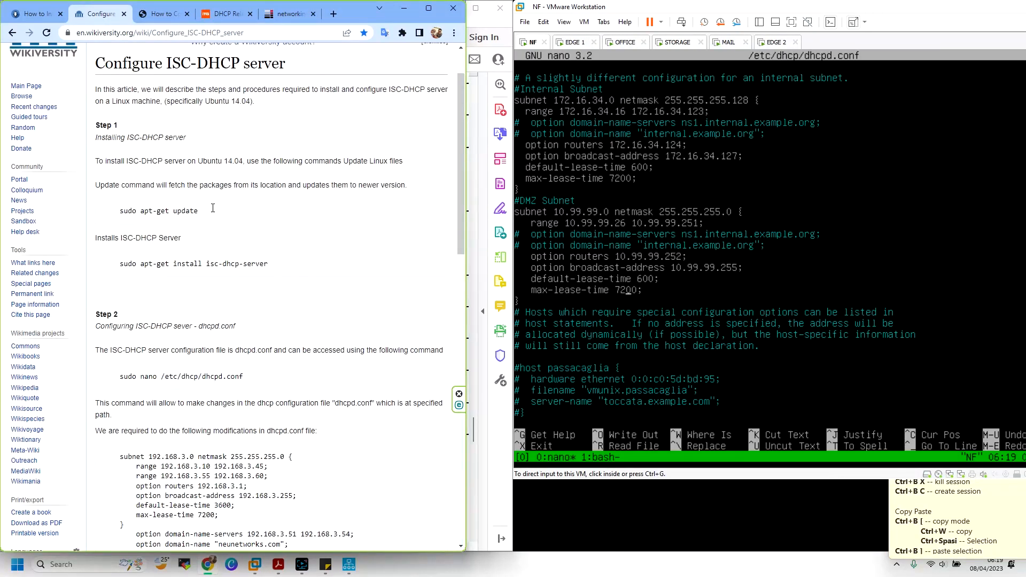
# Read tecmint's step 3 section, then add a blank line after max-lease-time 7200 in dhcpd.conf
pyautogui.click(152, 16)
pyautogui.scroll(-5, 249, 247)
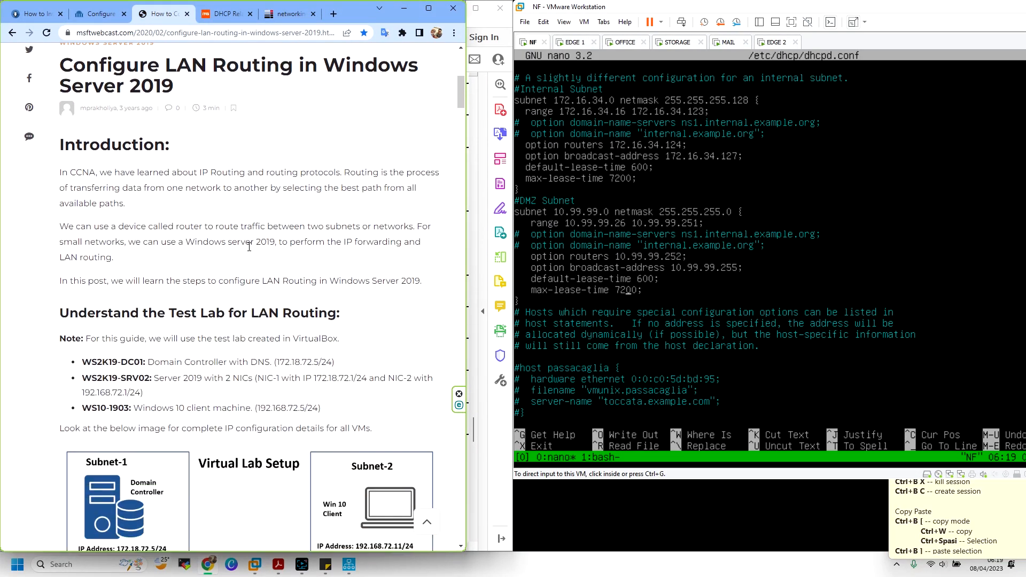
pyautogui.scroll(-5, 249, 247)
pyautogui.click(44, 17)
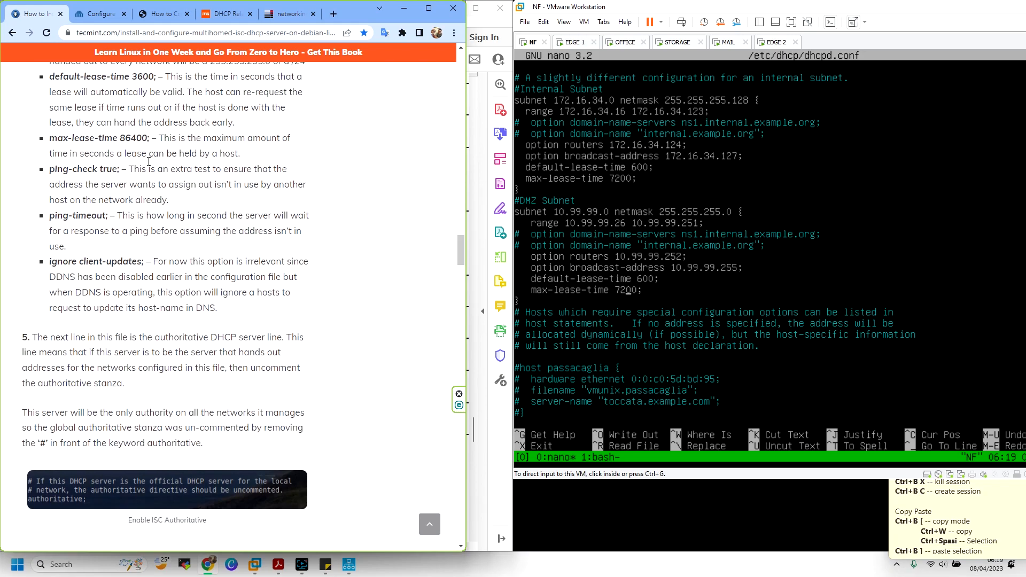
pyautogui.scroll(-6, 148, 161)
pyautogui.scroll(14, 165, 214)
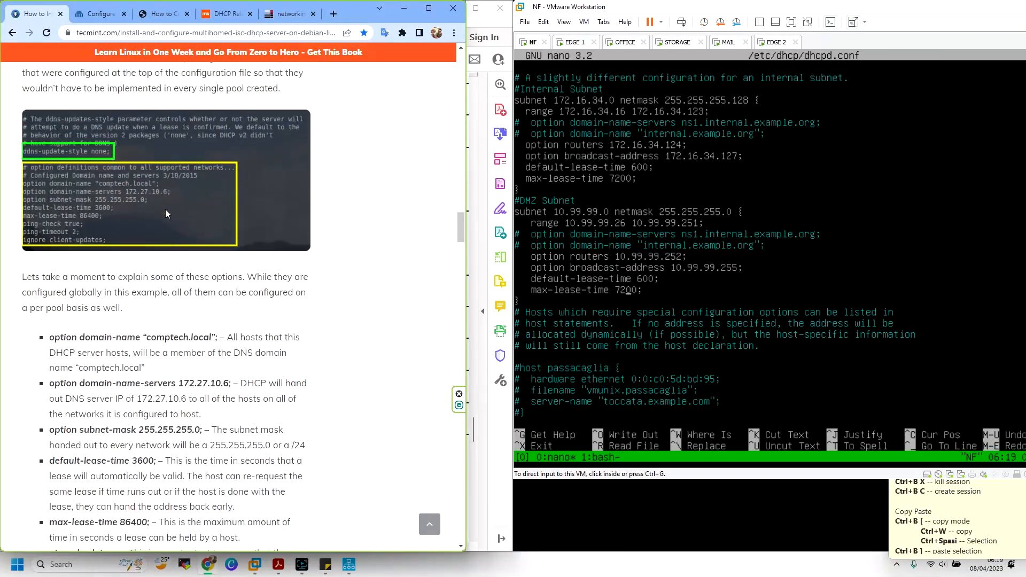
pyautogui.scroll(10, 165, 214)
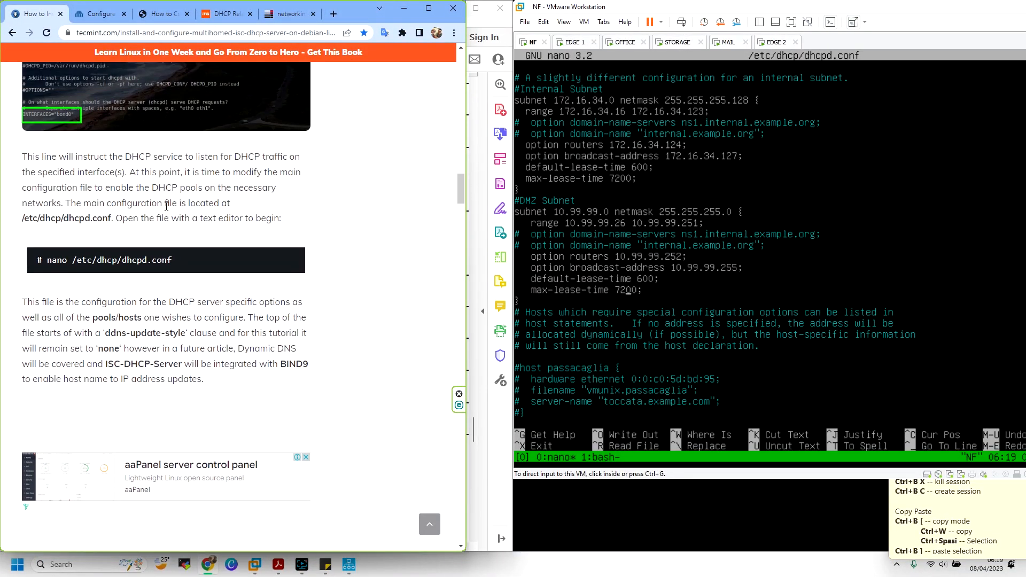
pyautogui.scroll(6, 166, 206)
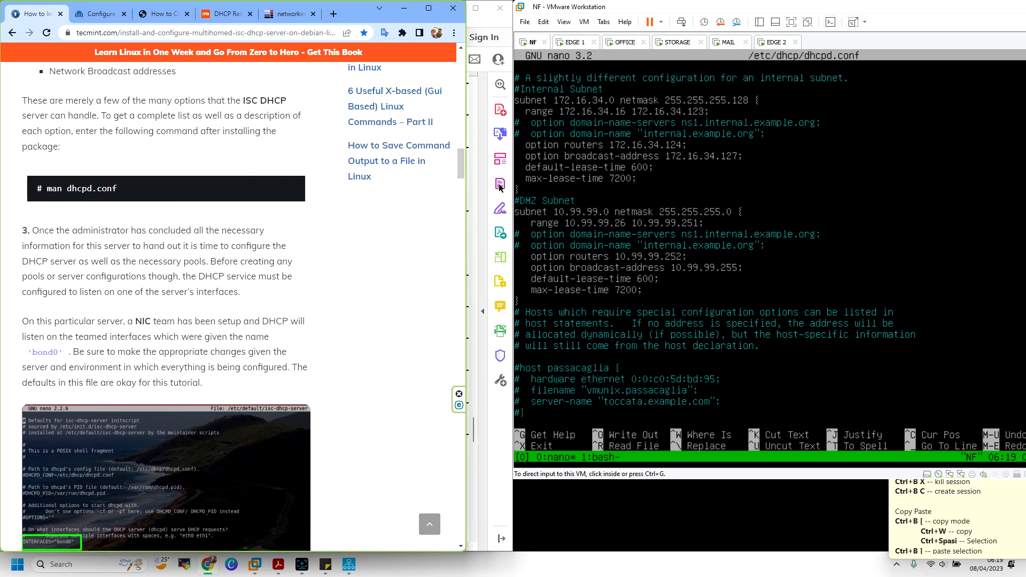
pyautogui.click(629, 206)
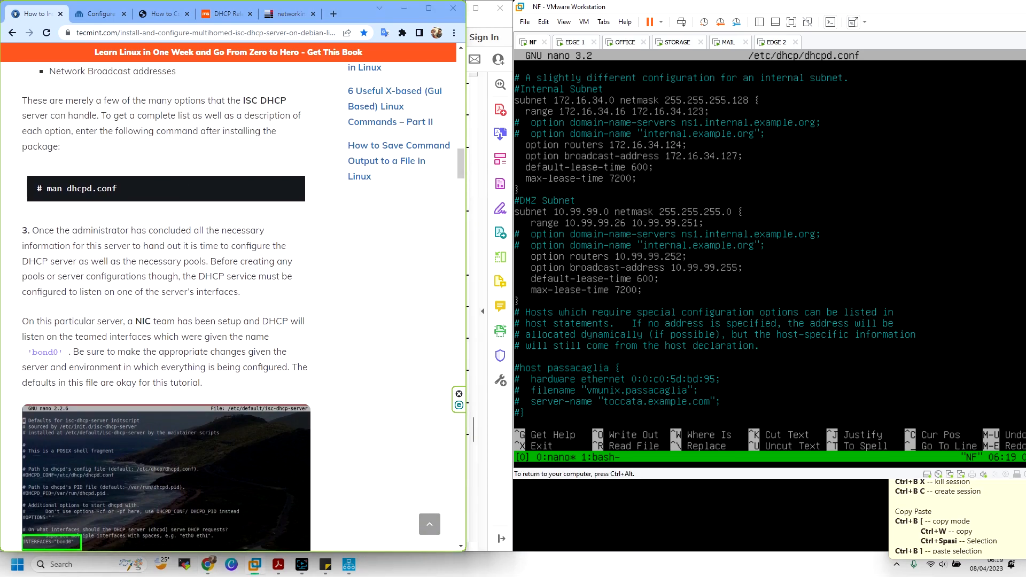
pyautogui.press('Return')
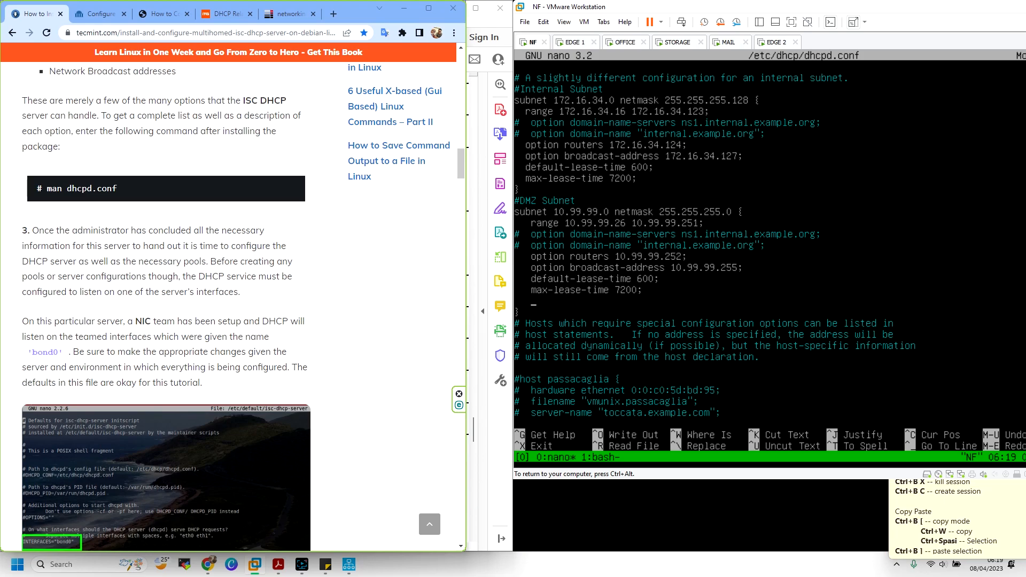
# Create an empty host MON1 { } block below the DMZ max-lease-time line
pyautogui.press('Down')
pyautogui.press('Down')
pyautogui.press('Down')
pyautogui.press('Down')
pyautogui.press('Down')
pyautogui.press('Down')
pyautogui.press('Down')
pyautogui.press('Down')
pyautogui.press('Down')
pyautogui.press('Down')
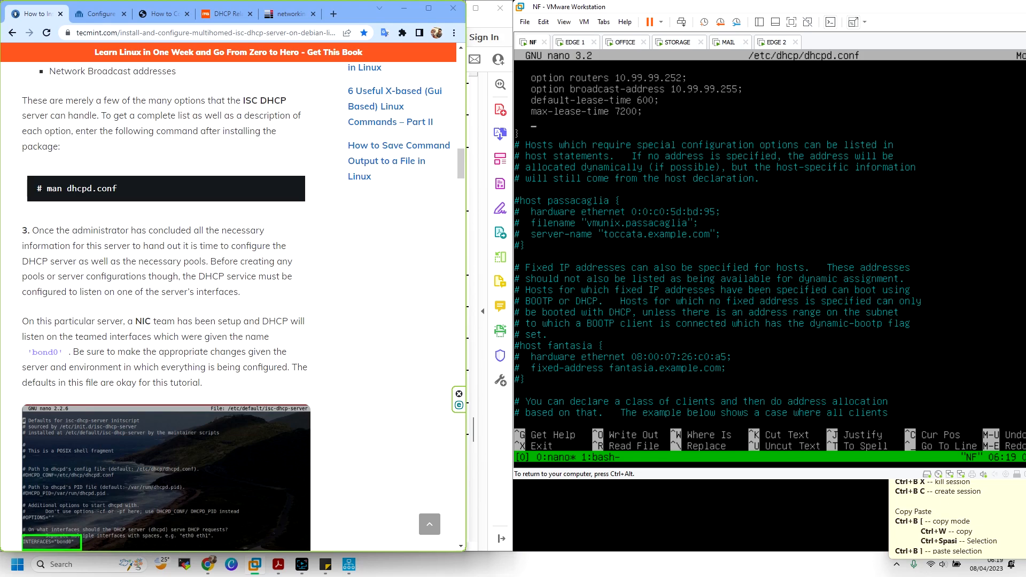
pyautogui.write('host')
pyautogui.hotkey('ctrl', 'alt')
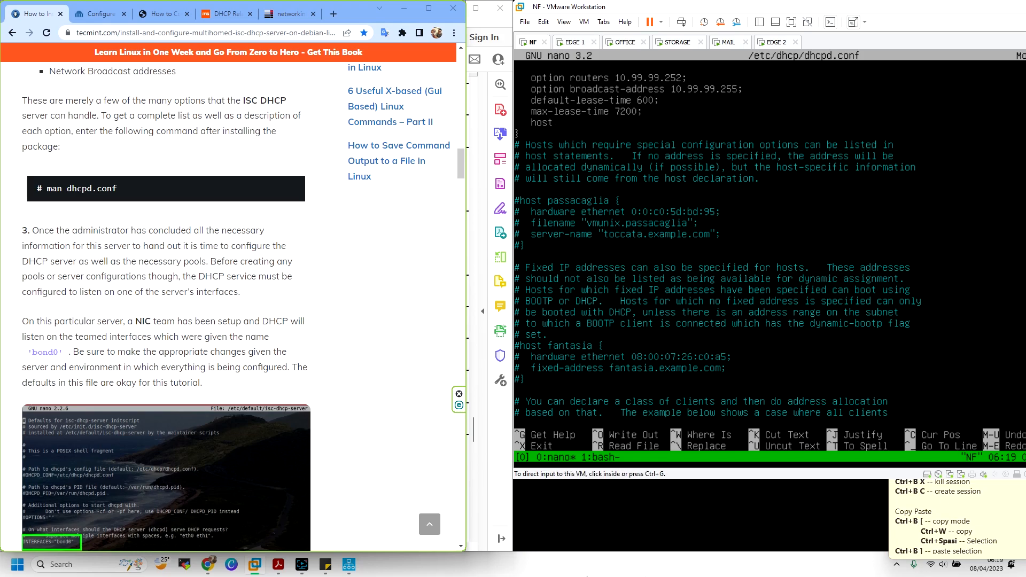
pyautogui.click(279, 564)
pyautogui.click(676, 139)
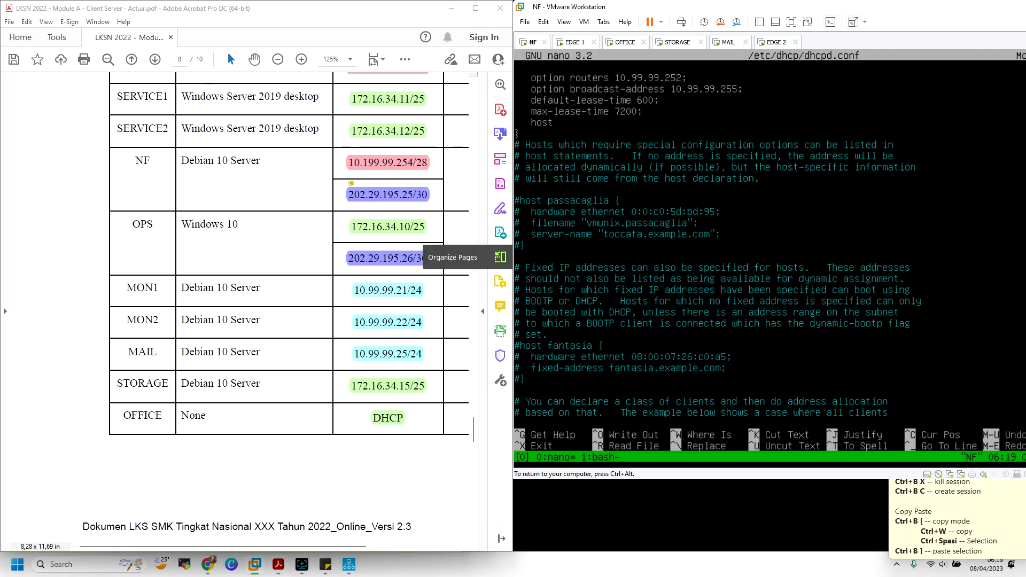
pyautogui.write('MON1')
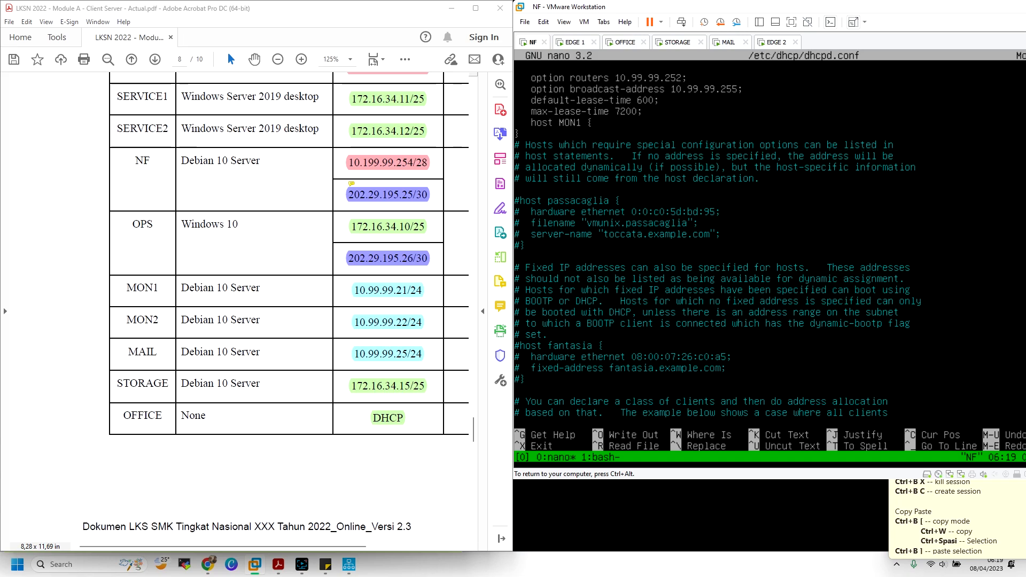
pyautogui.write(' {')
pyautogui.press('Return')
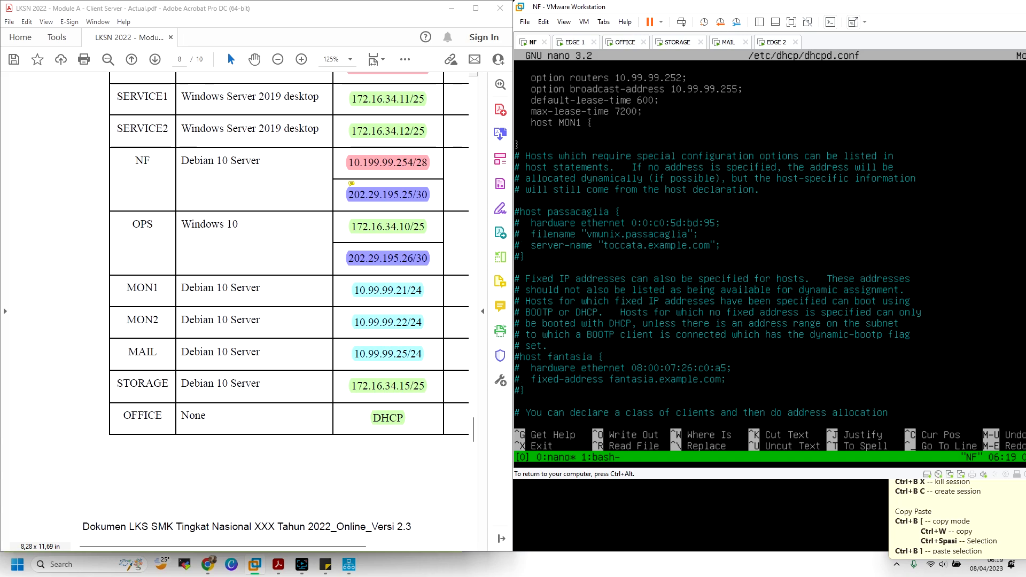
pyautogui.press('BackSpace')
pyautogui.write('}')
pyautogui.press('Return')
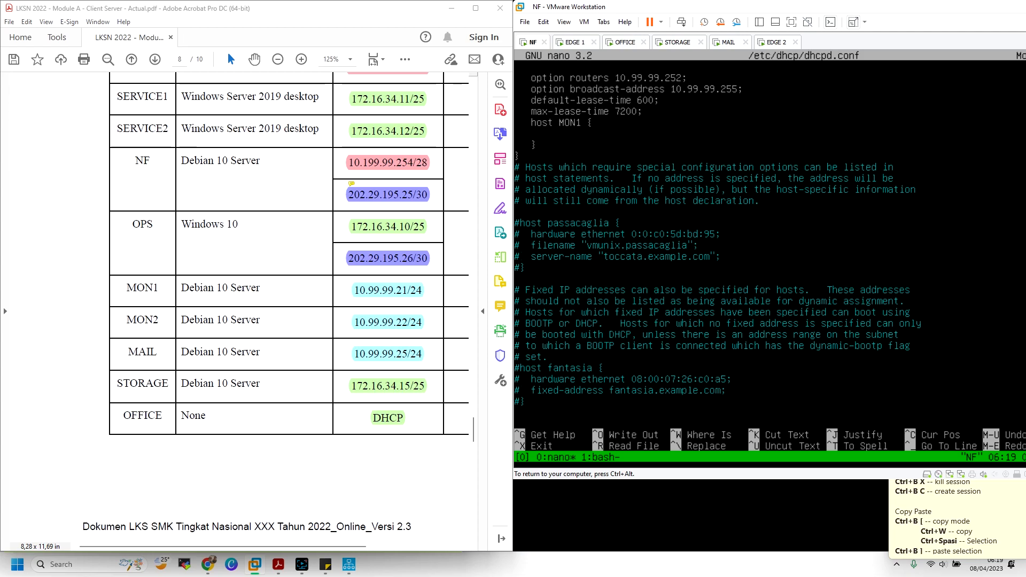
pyautogui.press('Tab')
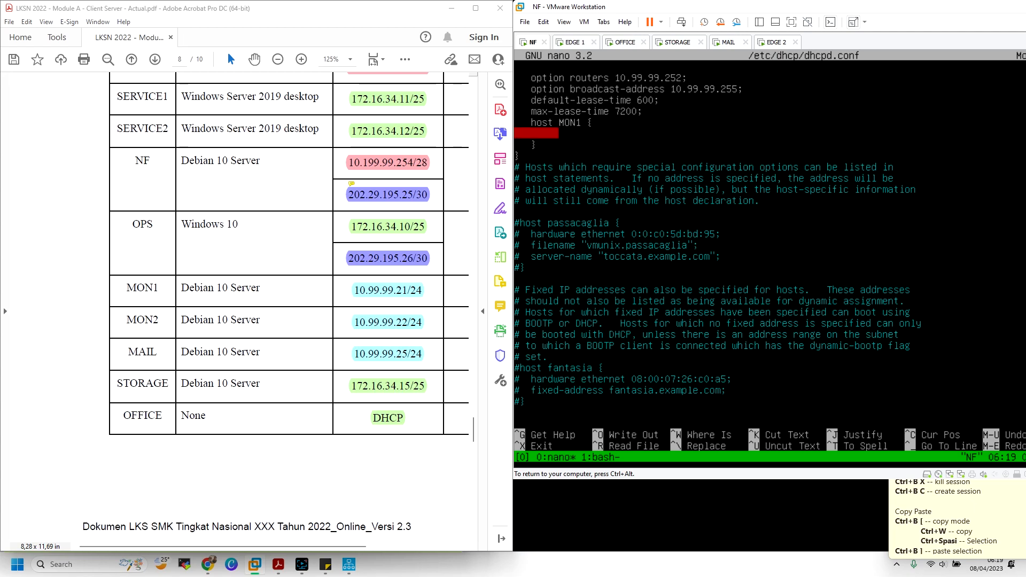
# Add 'hardware ethernet' and 'fixed-address 10.99.99.21' lines inside the MON1 block
pyautogui.write('hardware etehernet')
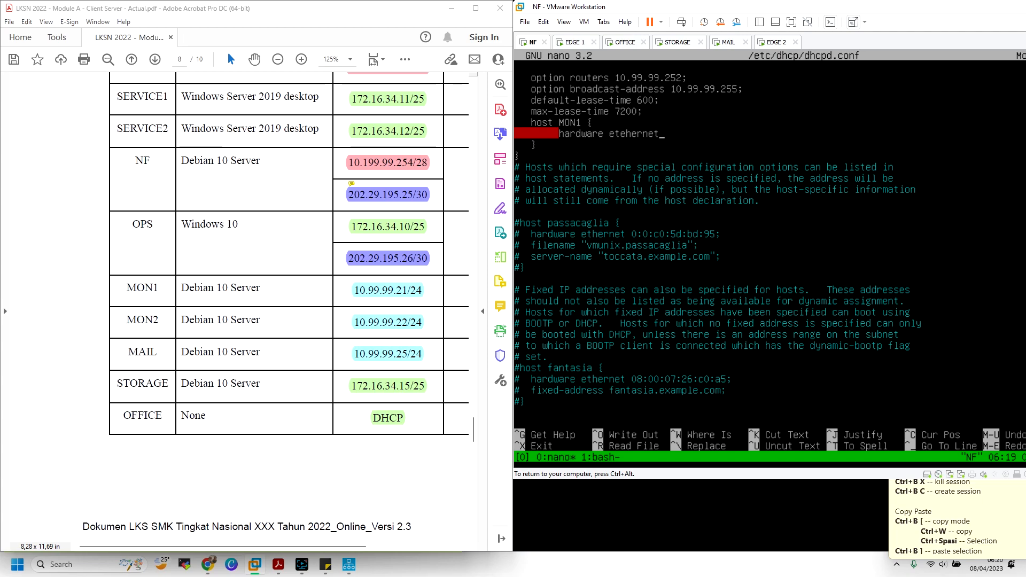
pyautogui.press('BackSpace')
pyautogui.press('BackSpace')
pyautogui.press('BackSpace')
pyautogui.press('BackSpace')
pyautogui.press('BackSpace')
pyautogui.press('BackSpace')
pyautogui.press('BackSpace')
pyautogui.write('hernet')
pyautogui.press('Return')
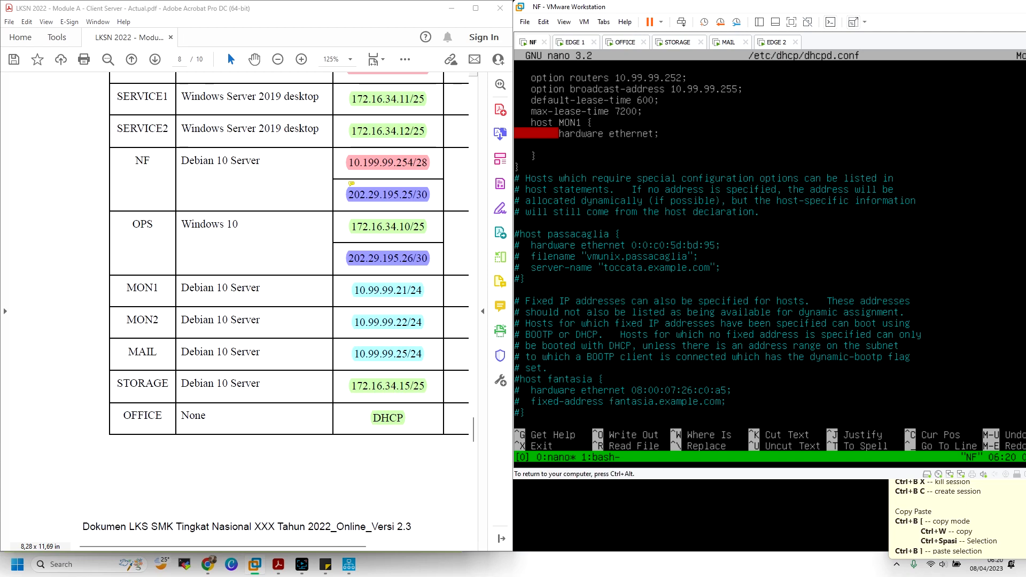
pyautogui.hotkey('ctrl', 'alt')
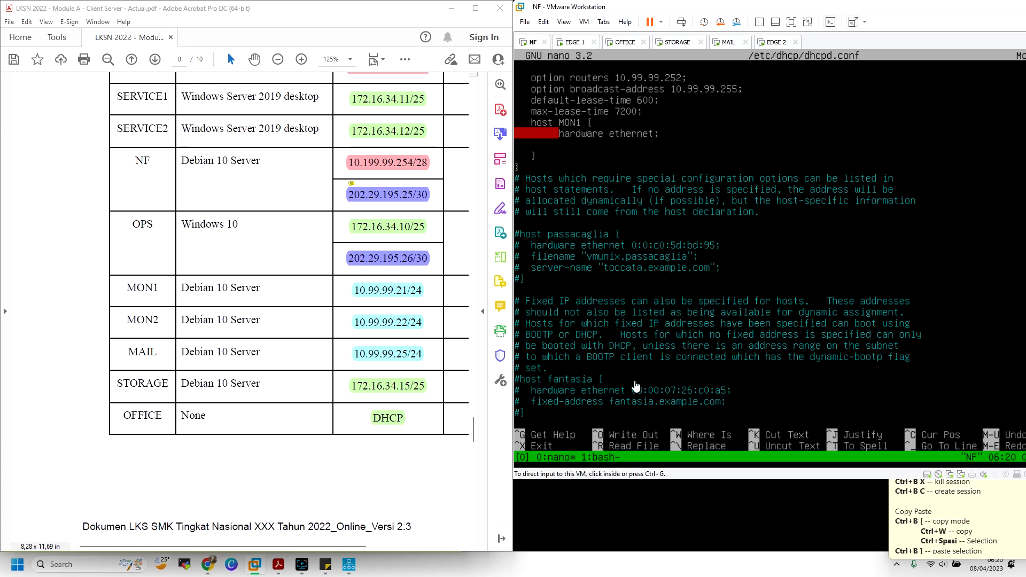
pyautogui.click(710, 151)
pyautogui.write('fixe')
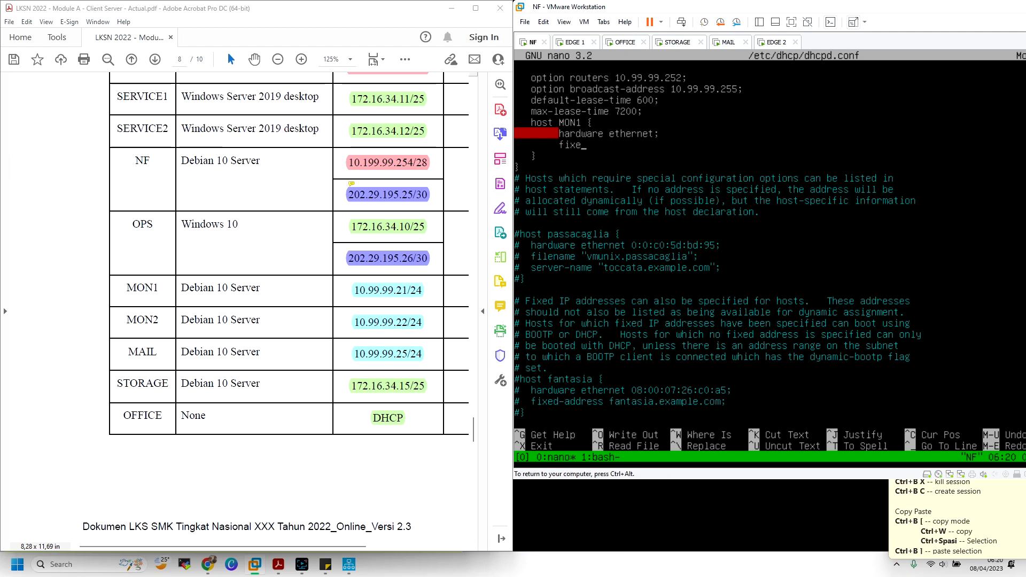
pyautogui.write('d-address')
pyautogui.write('10.99.99.21;')
# Enter tmux copy mode at the host MON1 line and refit VMware to the right half
pyautogui.press('Up')
pyautogui.hotkey('ctrl', 'b')
pyautogui.press('[')
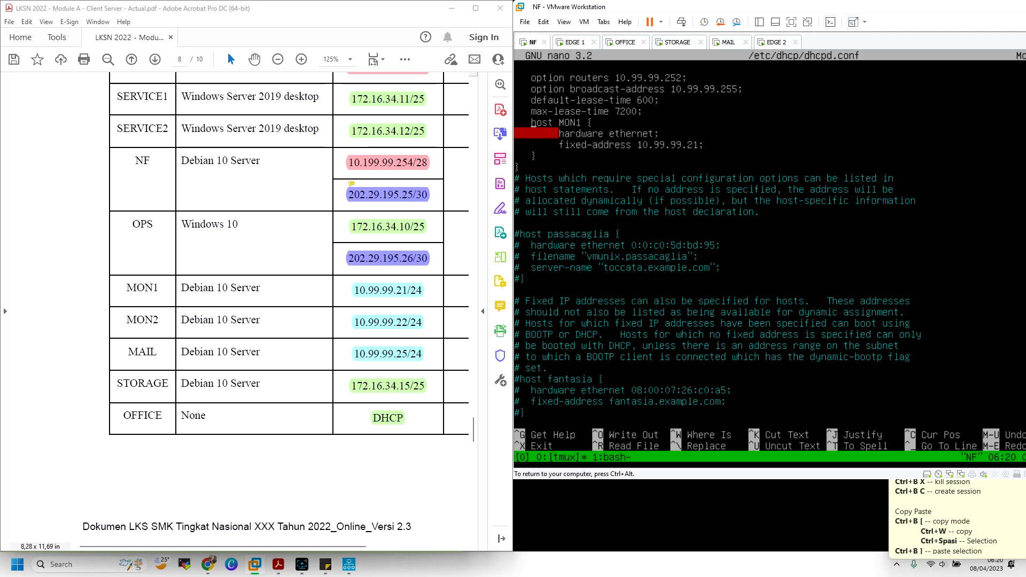
pyautogui.hotkey('ctrl', 'alt')
pyautogui.moveTo(981, 7); pyautogui.dragTo(1025, 214)
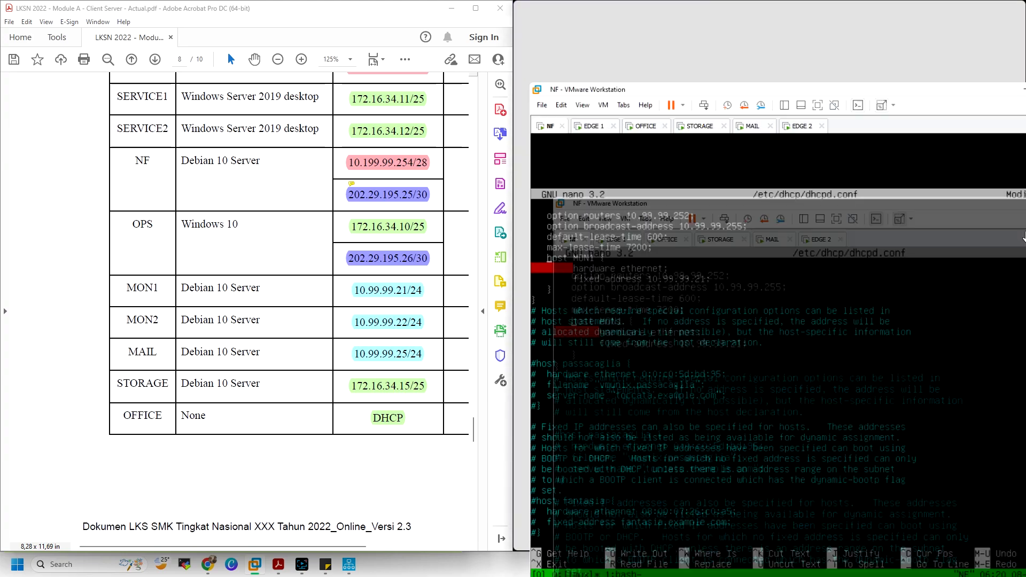
pyautogui.click(989, 219)
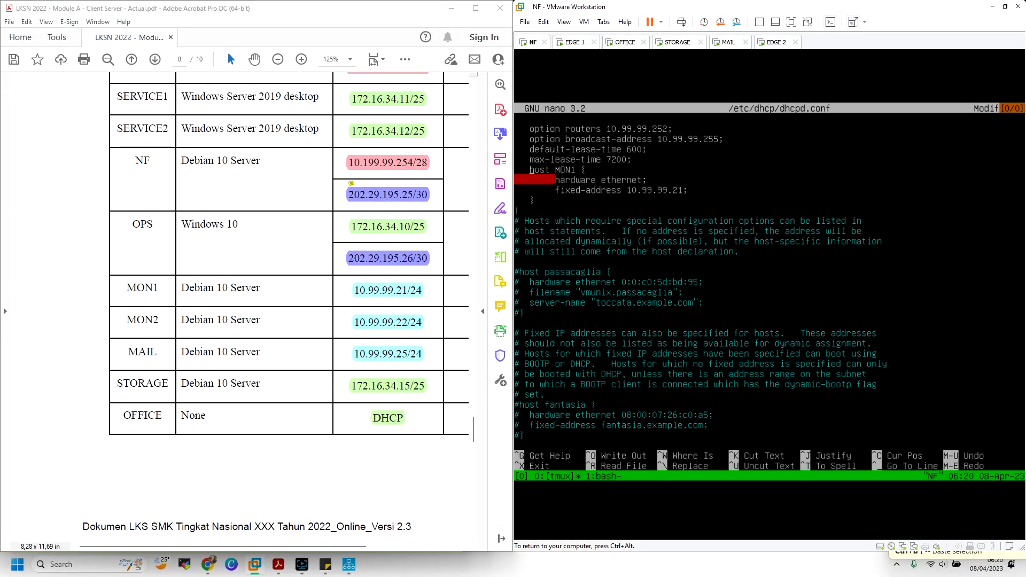
# Copy the host MON1 block in tmux copy mode and paste it twice below the original
pyautogui.press('space')
pyautogui.press('Down')
pyautogui.press('Down')
pyautogui.press('Down')
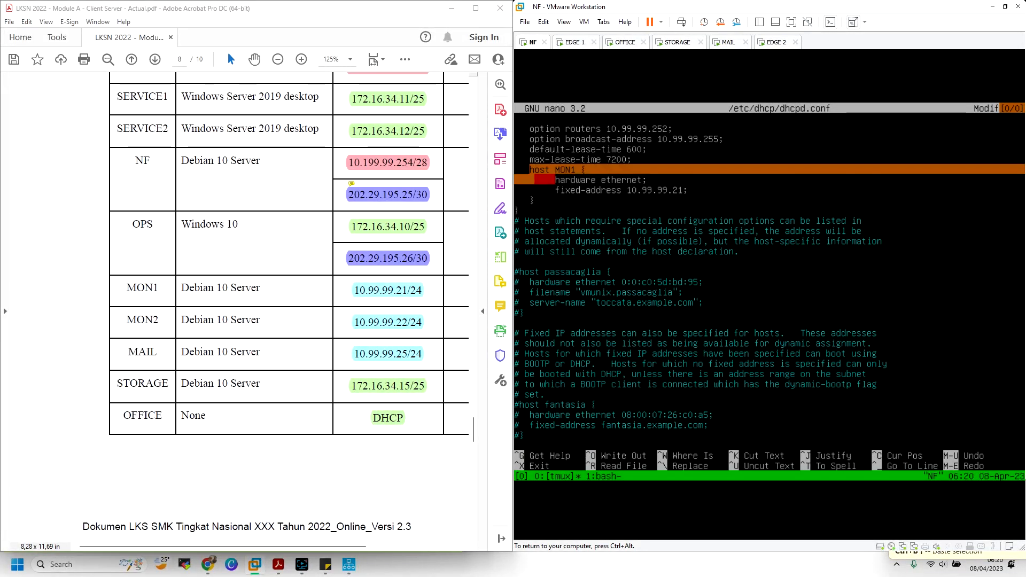
pyautogui.press('Right')
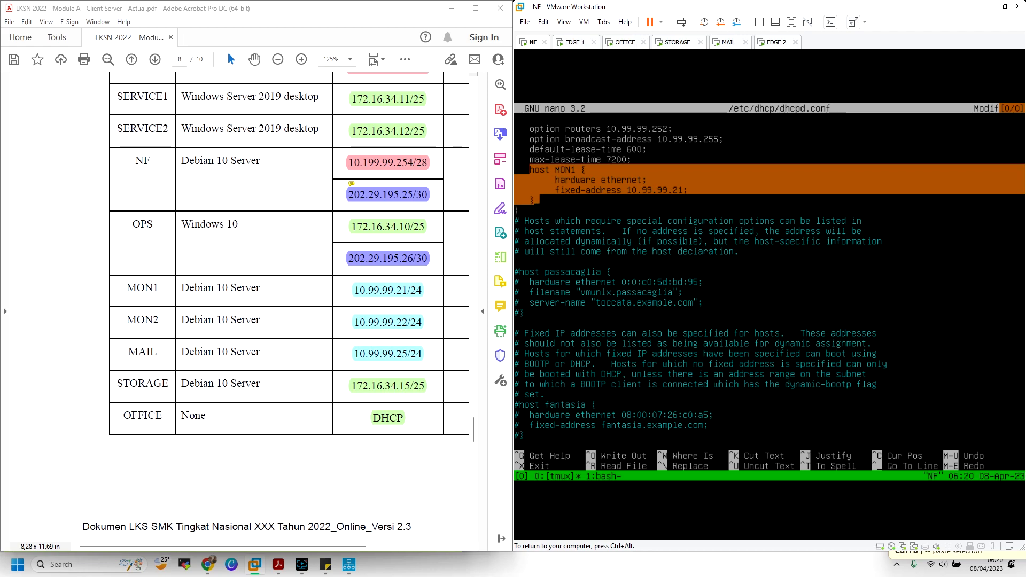
pyautogui.press('Return')
pyautogui.press('Down')
pyautogui.press('Down')
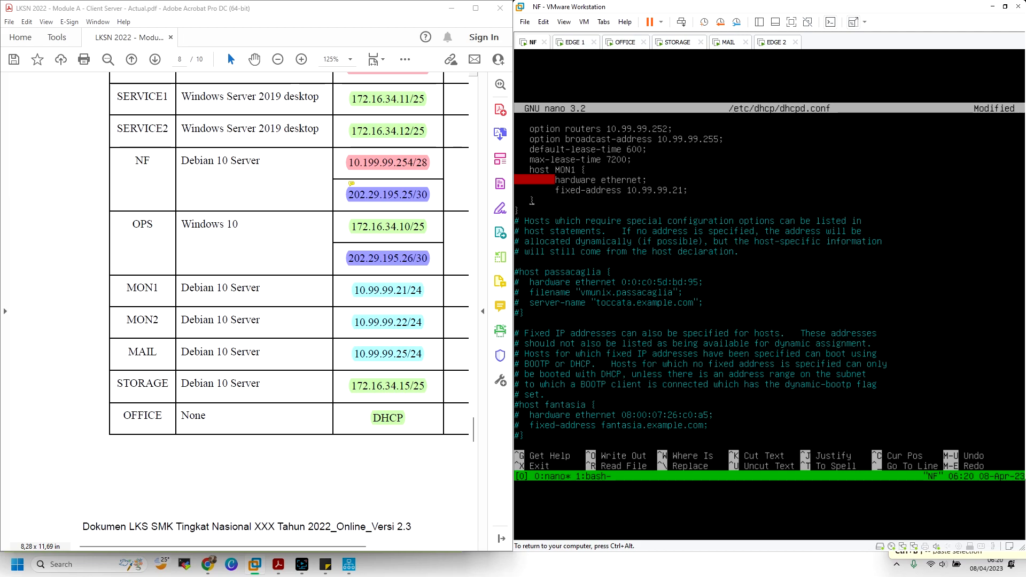
pyautogui.press('Return')
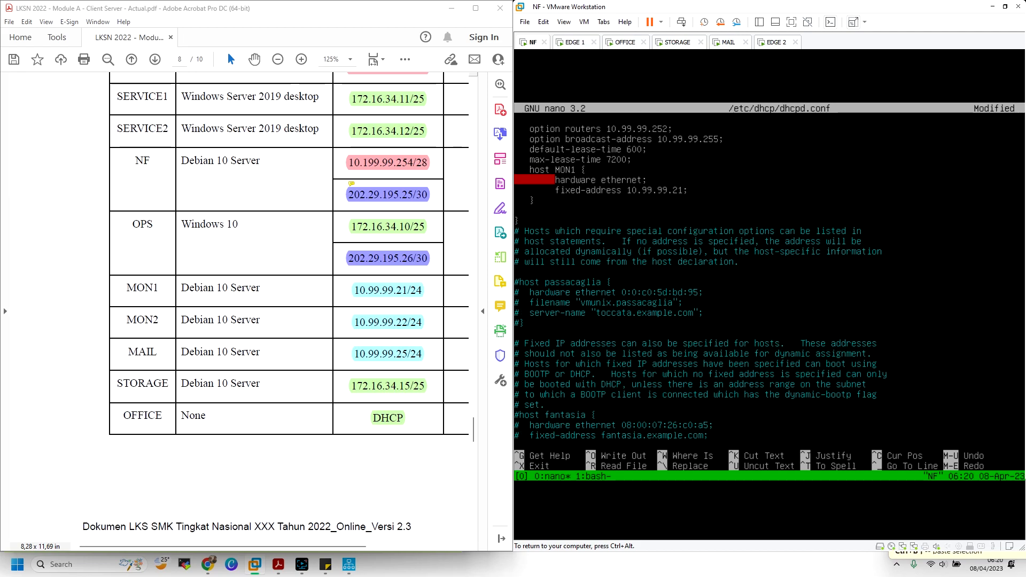
pyautogui.hotkey('ctrl', 'b')
pyautogui.press(']')
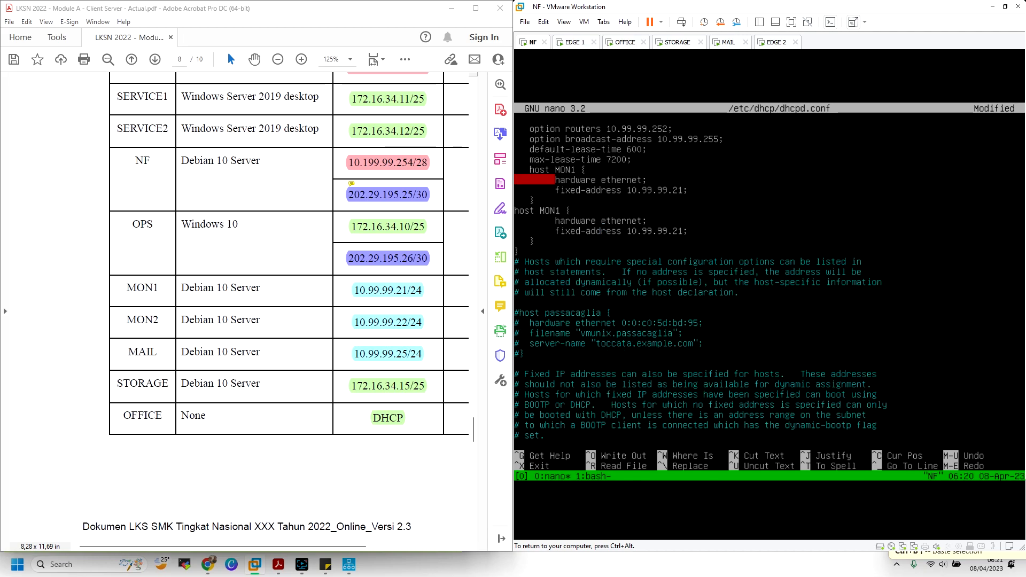
pyautogui.press('Return')
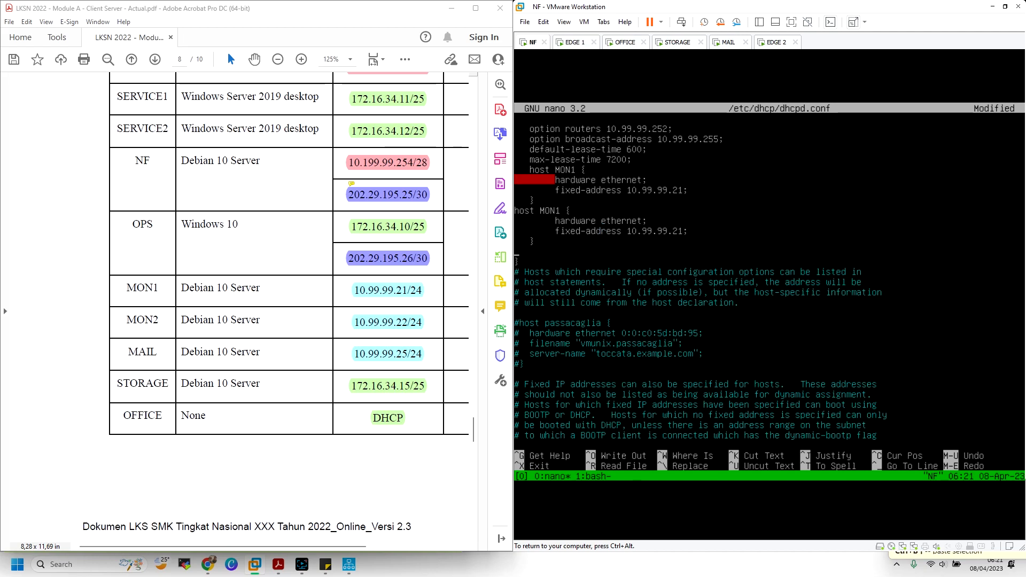
pyautogui.hotkey('ctrl', 'b')
pyautogui.press(']')
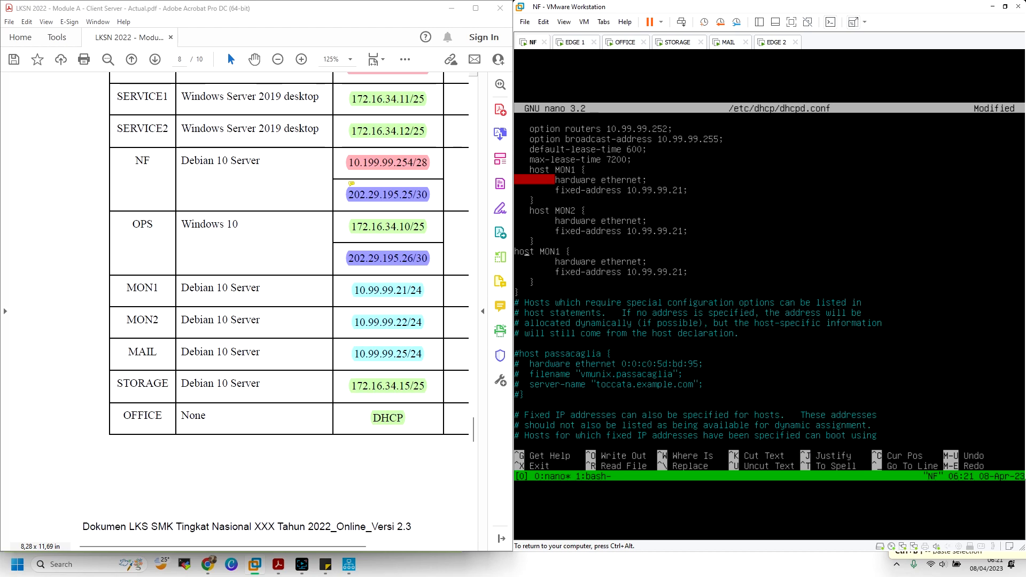
# Rename the copies to MON2 (10.99.99.22) and MAIL (10.99.99.25)
pyautogui.press('Right')
pyautogui.press('Right')
pyautogui.press('Right')
pyautogui.press('Right')
pyautogui.press('Right')
pyautogui.press('Right')
pyautogui.press('Right')
pyautogui.press('Right')
pyautogui.press('Right')
pyautogui.press('Right')
pyautogui.press('Right')
pyautogui.press('Right')
pyautogui.press('Right')
pyautogui.press('Right')
pyautogui.press('BackSpace')
pyautogui.write('2')
pyautogui.press('Left')
pyautogui.press('Left')
pyautogui.press('Left')
pyautogui.press('Left')
pyautogui.press('Left')
pyautogui.press('BackSpace')
pyautogui.press('BackSpace')
pyautogui.press('BackSpace')
pyautogui.press('BackSpace')
pyautogui.write('MAIL')
pyautogui.write('5')
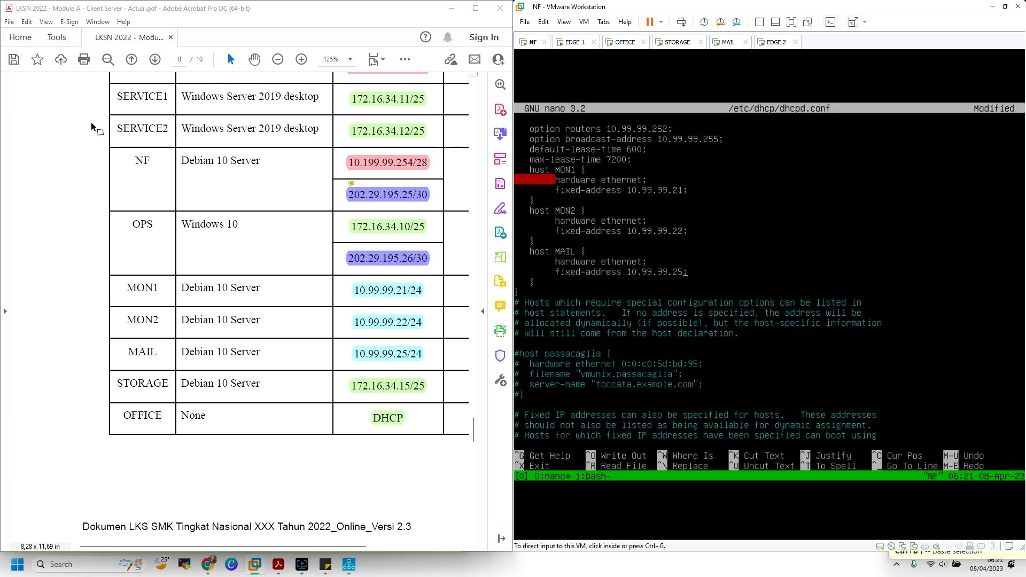
pyautogui.hotkey('ctrl', 'alt')
# Run ip a on the MAIL machine to read its MAC address
pyautogui.click(722, 45)
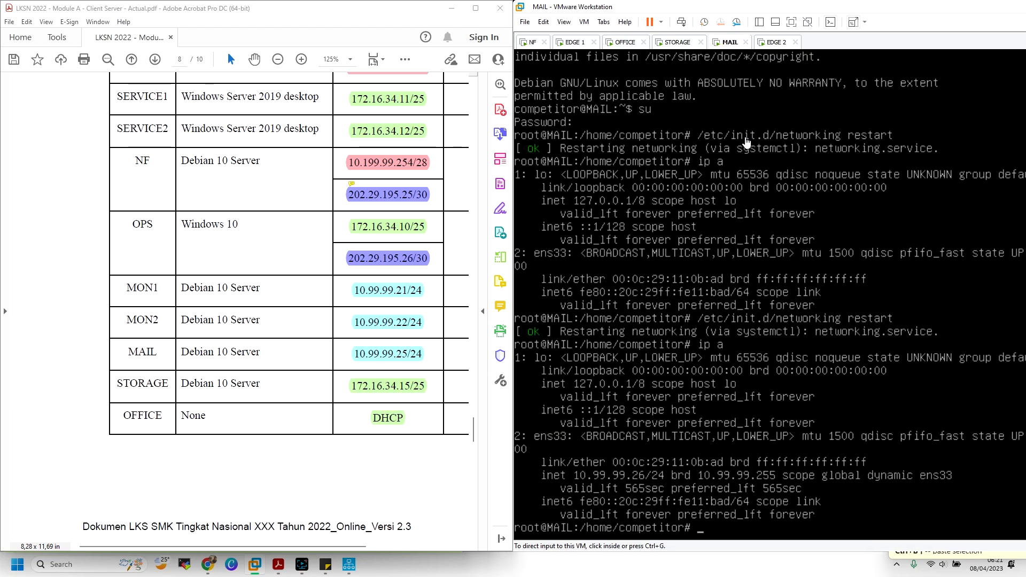
pyautogui.click(747, 143)
pyautogui.write('a')
pyautogui.press('Return')
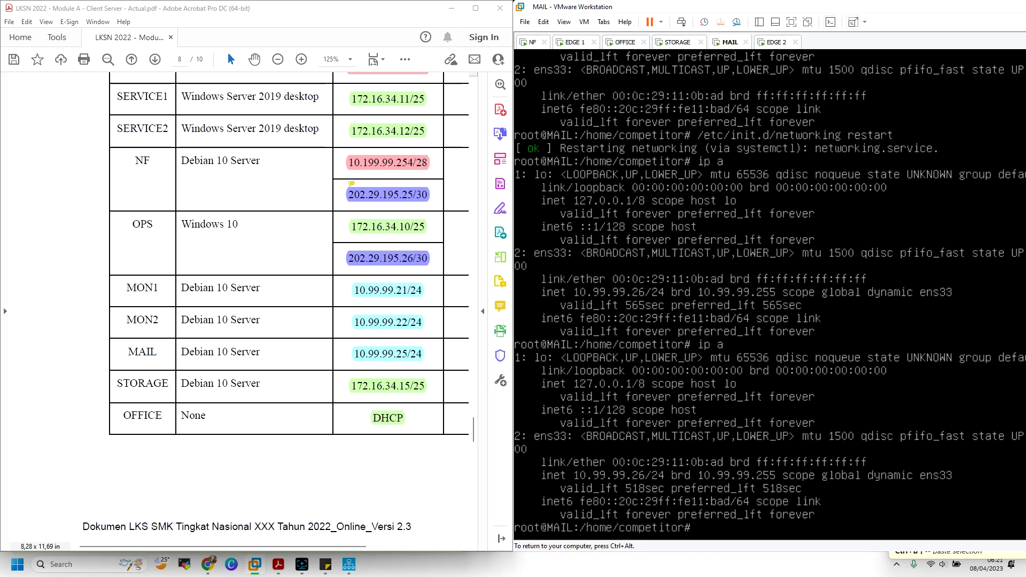
pyautogui.hotkey('ctrl', 'alt')
# Enter MAIL's MAC 00:0c:29:11:0b:ad on the hardware ethernet line in NF's dhcpd.conf
pyautogui.click(532, 46)
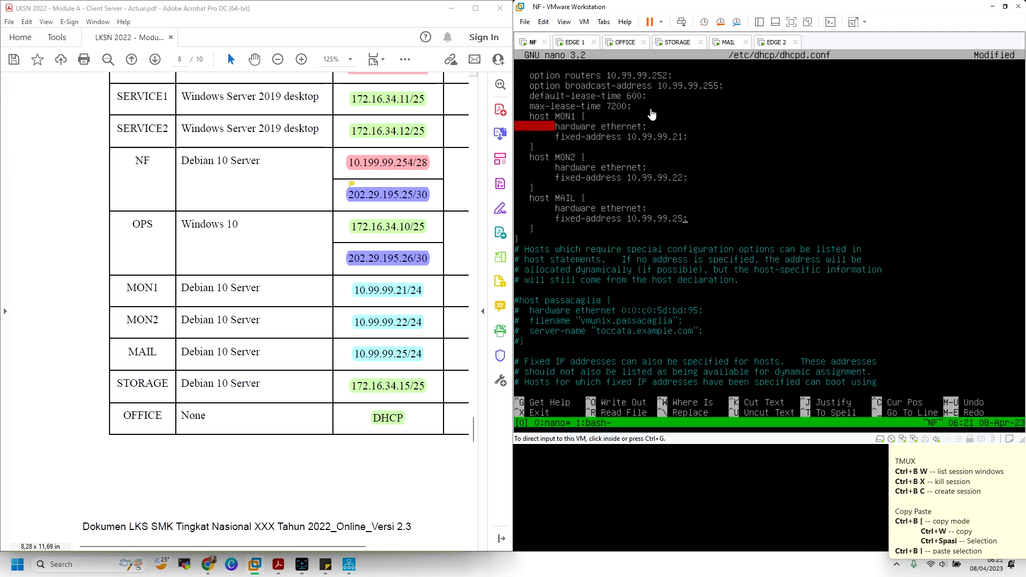
pyautogui.click(652, 114)
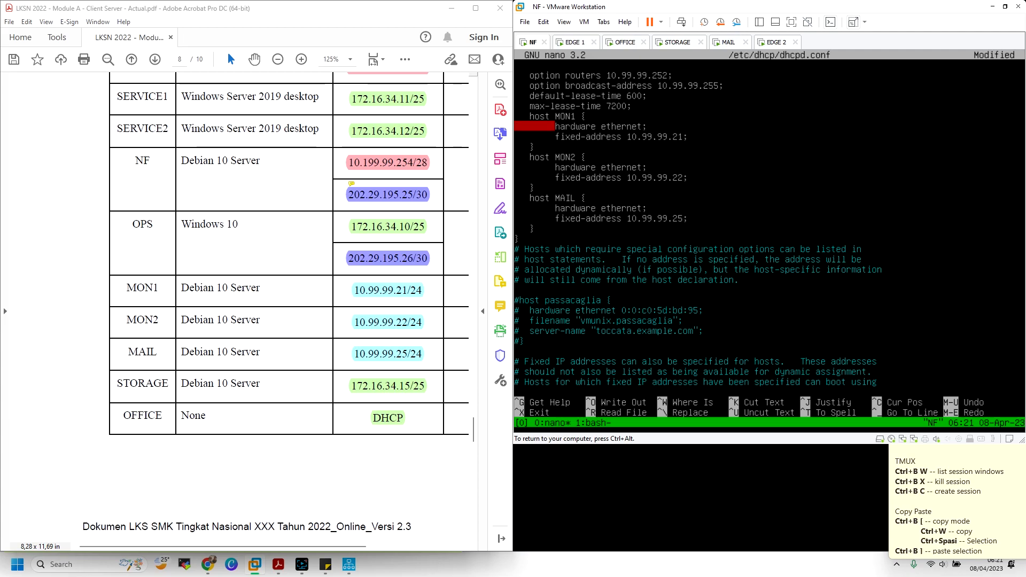
pyautogui.write('00:0c:29:11')
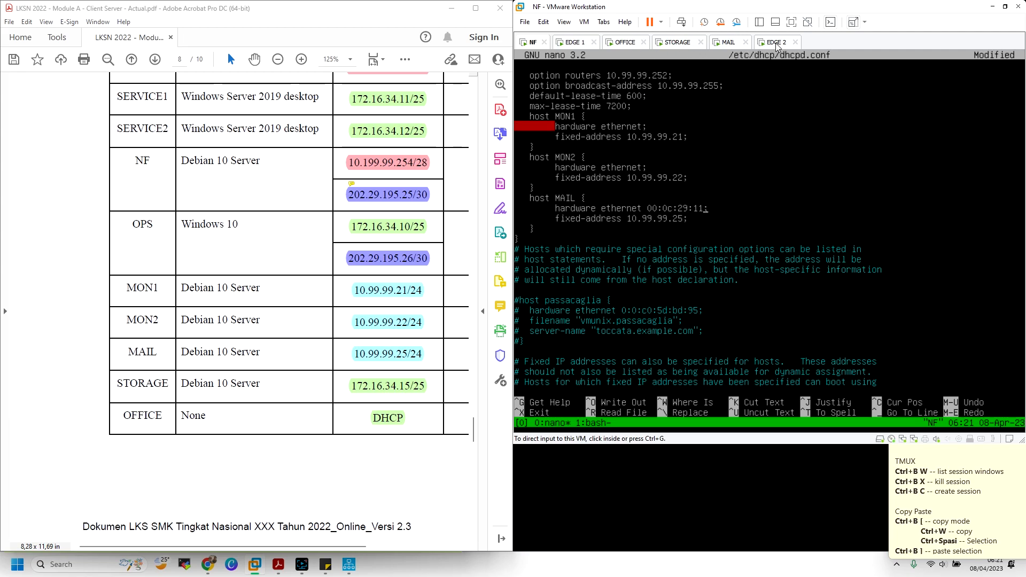
pyautogui.click(732, 43)
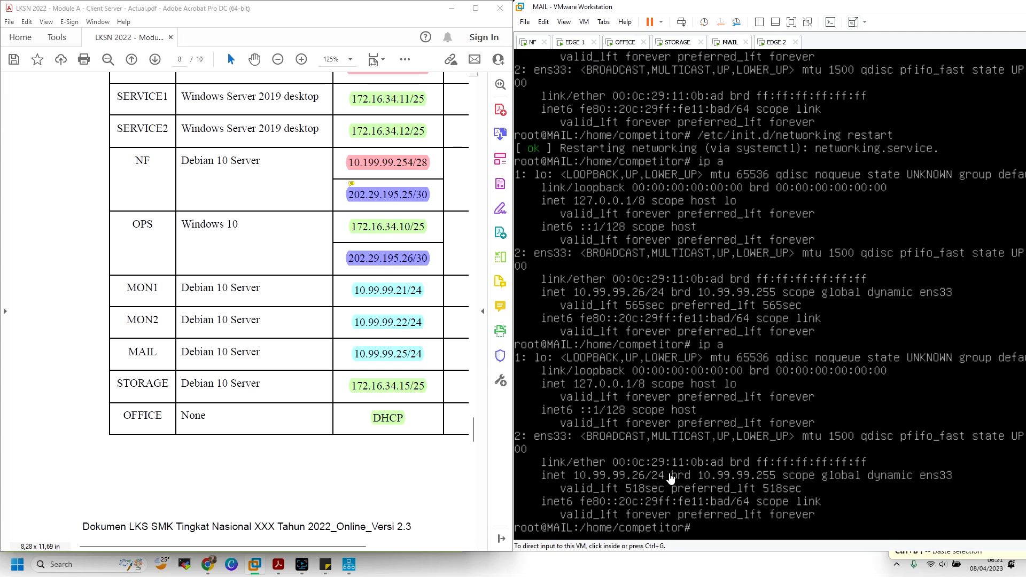
pyautogui.click(532, 42)
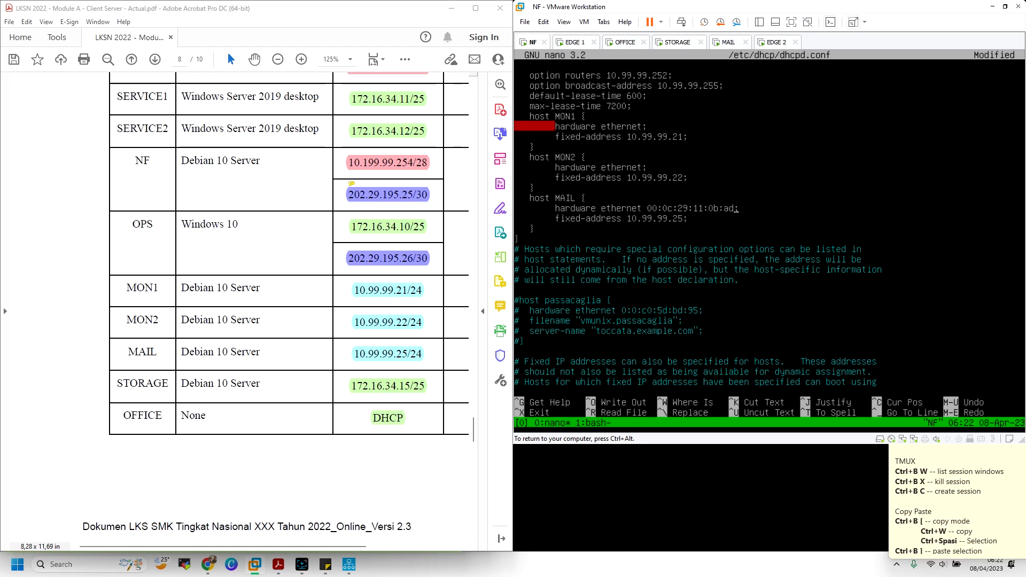
# Open the MON 2 virtual machine from the Library in its own tab
pyautogui.click(760, 22)
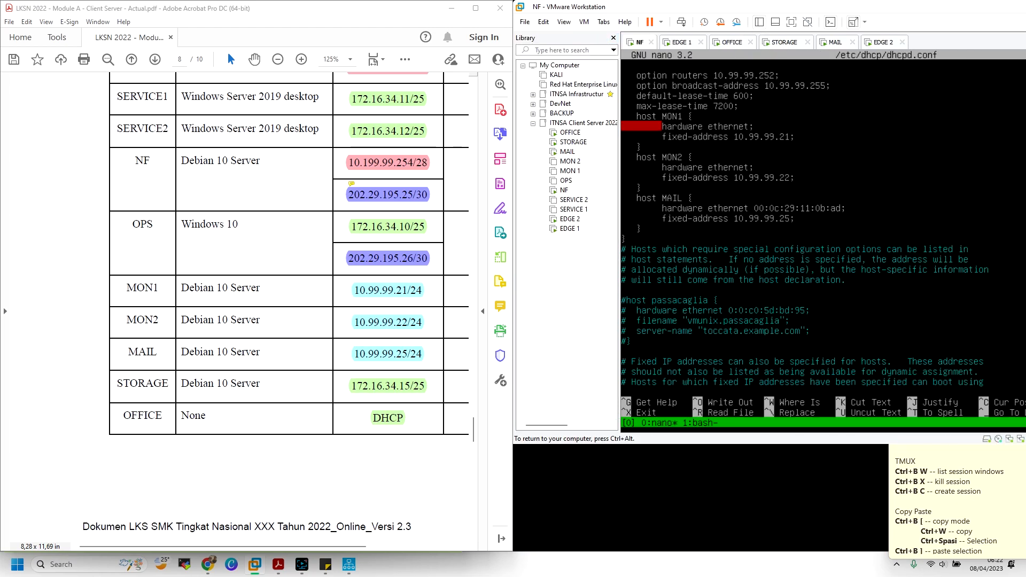
pyautogui.click(570, 161)
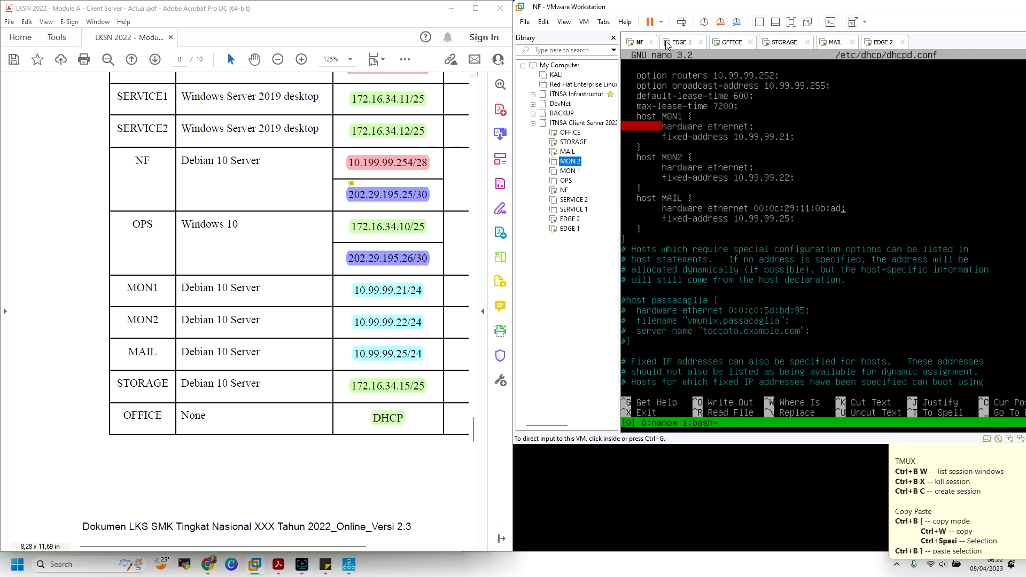
pyautogui.doubleClick(570, 161)
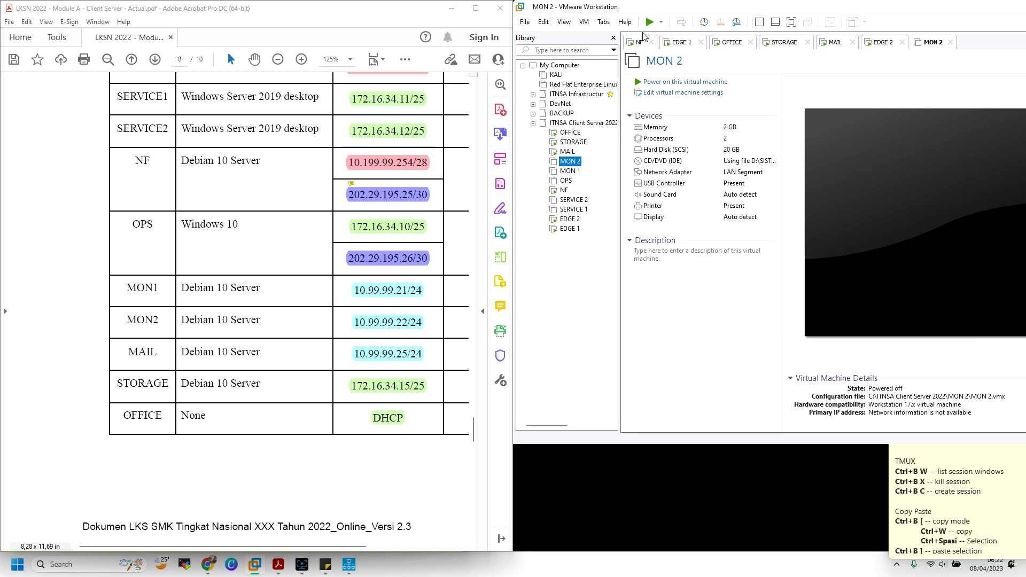
# Power on MON 1 and snap the VMware window to the right half of the screen
pyautogui.click(650, 22)
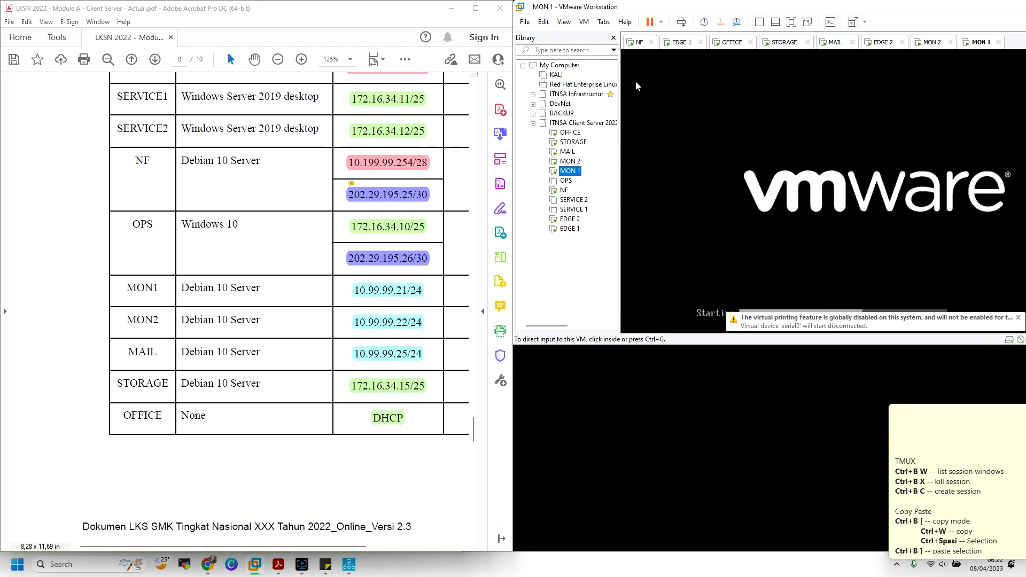
pyautogui.click(614, 37)
pyautogui.moveTo(713, 8); pyautogui.dragTo(1025, 162)
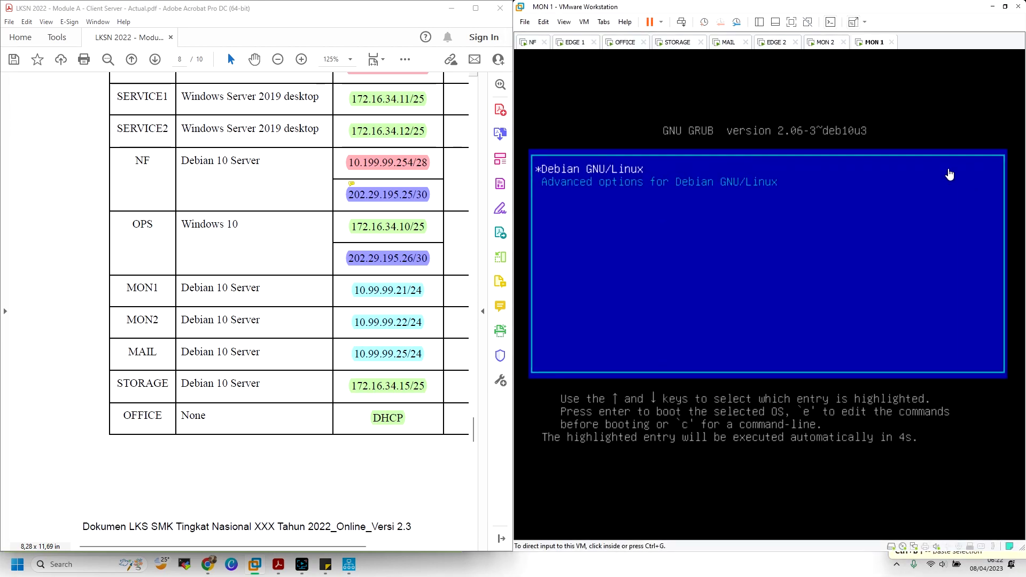
# Reorder the tabs so MAIL is last and MON 1 sits before MON 2
pyautogui.click(734, 47)
pyautogui.moveTo(731, 46); pyautogui.dragTo(918, 43)
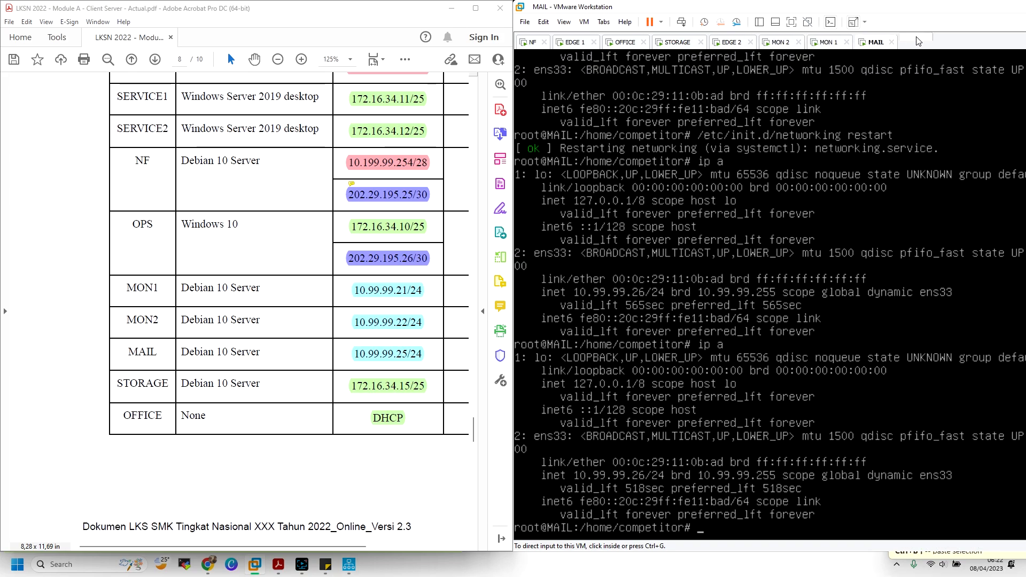
pyautogui.moveTo(847, 46); pyautogui.dragTo(602, 45)
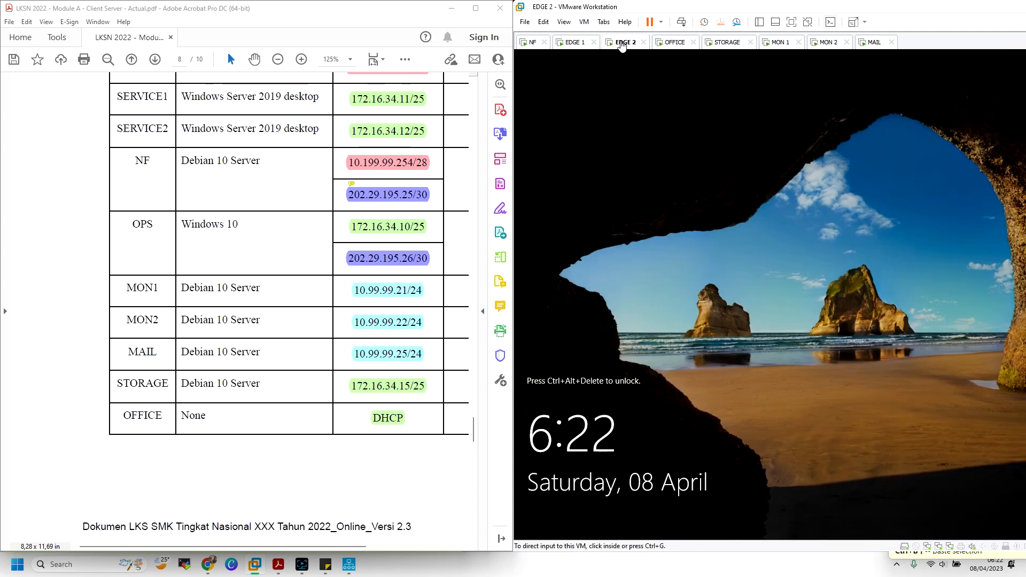
# In STORAGE's /etc/network/interfaces, switch ens33 to static and uncomment the 172.16.34.15 address line
pyautogui.click(719, 43)
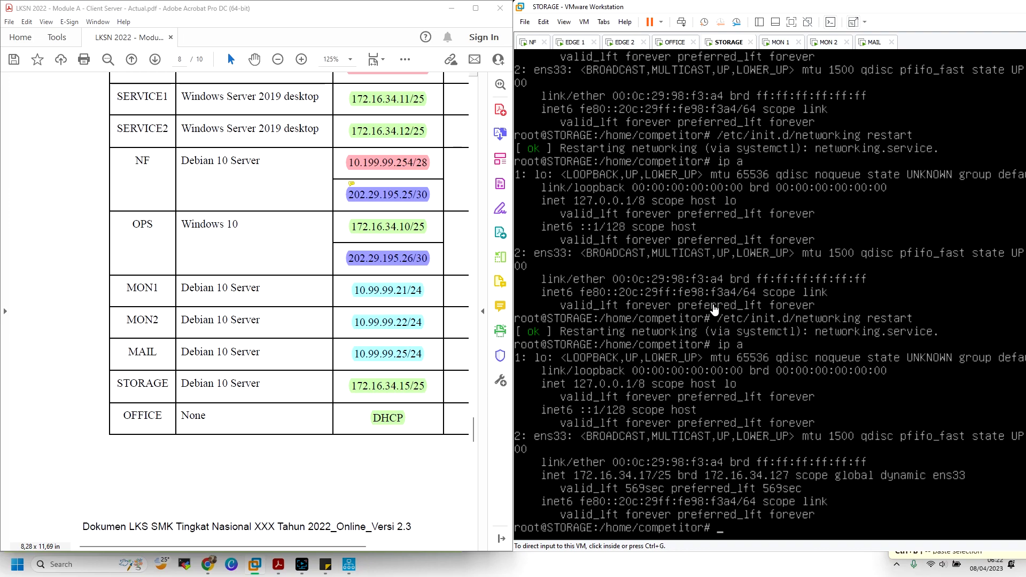
pyautogui.click(738, 321)
pyautogui.write('nano ')
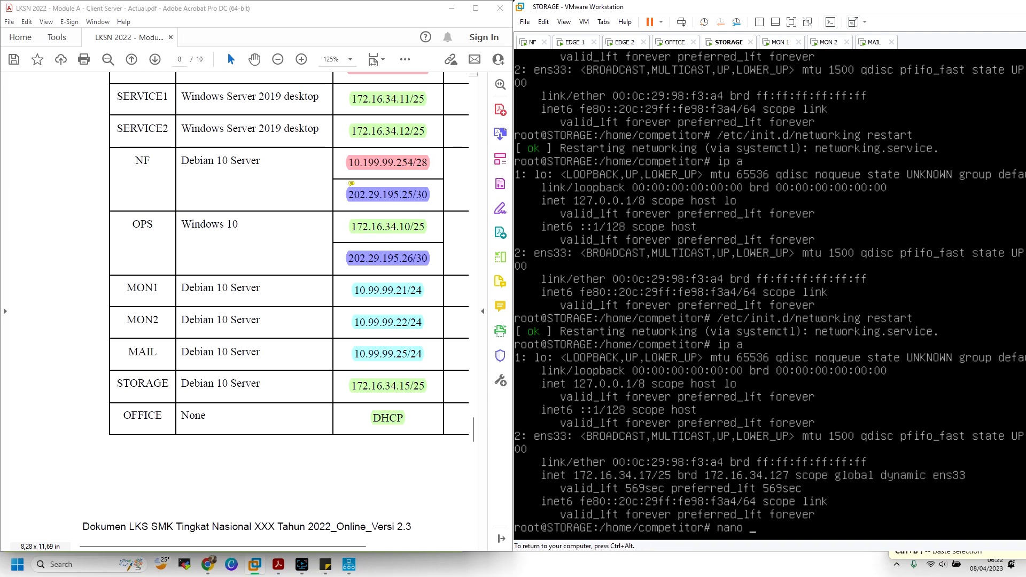
pyautogui.write('/etc/net')
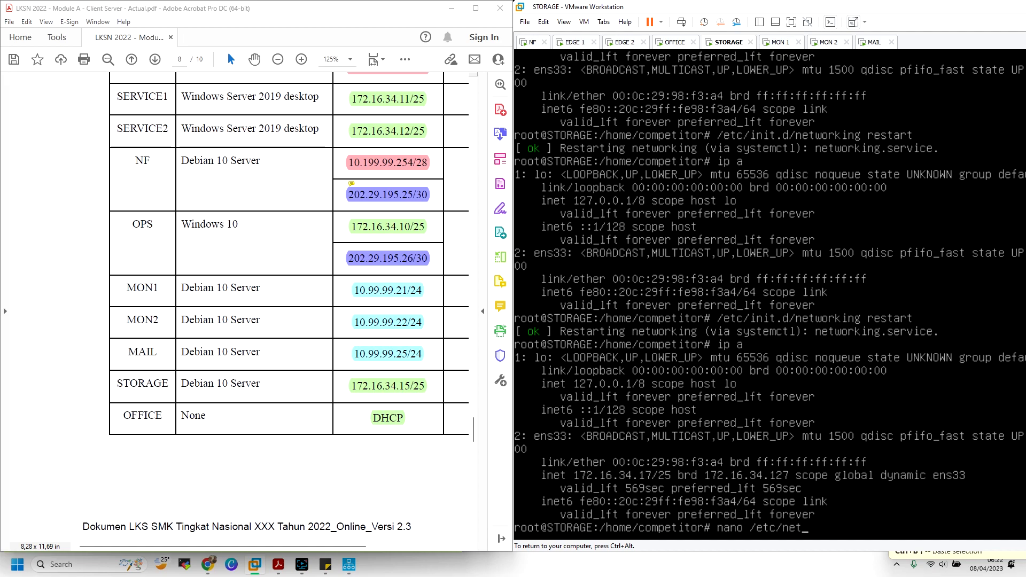
pyautogui.write('work/interfaces')
pyautogui.press('Return')
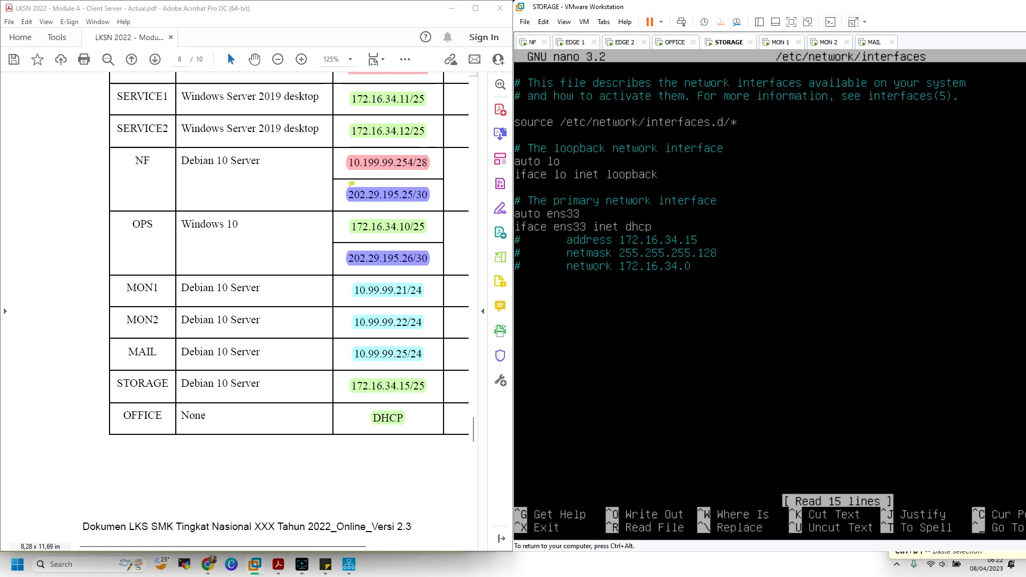
pyautogui.press('Right')
pyautogui.press('Right')
pyautogui.press('Right')
pyautogui.press('Right')
pyautogui.press('Right')
pyautogui.press('Right')
pyautogui.press('Right')
pyautogui.press('Right')
pyautogui.press('Right')
pyautogui.press('Right')
pyautogui.press('Right')
pyautogui.press('Right')
pyautogui.press('Right')
pyautogui.press('Right')
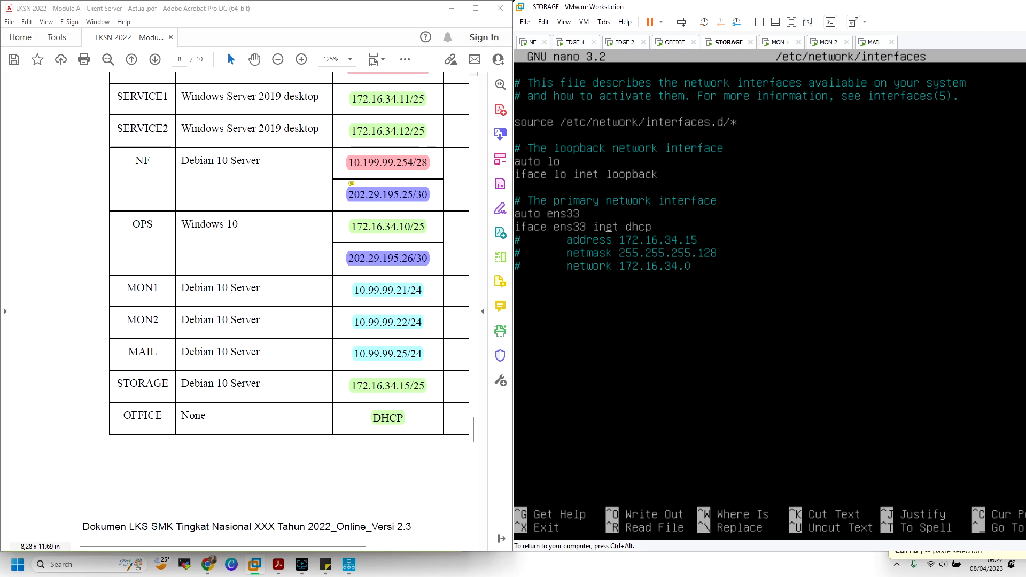
pyautogui.press('BackSpace')
pyautogui.press('BackSpace')
pyautogui.press('BackSpace')
pyautogui.write('static')
pyautogui.press('Down')
pyautogui.press('Left')
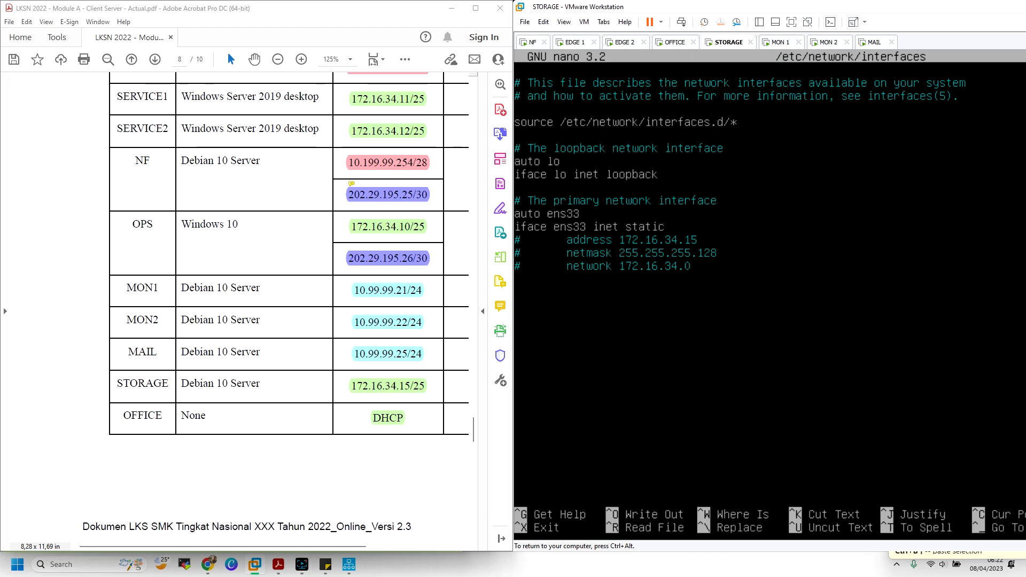
pyautogui.press('Delete')
pyautogui.press('Delete')
pyautogui.press('Delete')
pyautogui.hotkey('ctrl', 'x')
pyautogui.press('y')
pyautogui.press('Return')
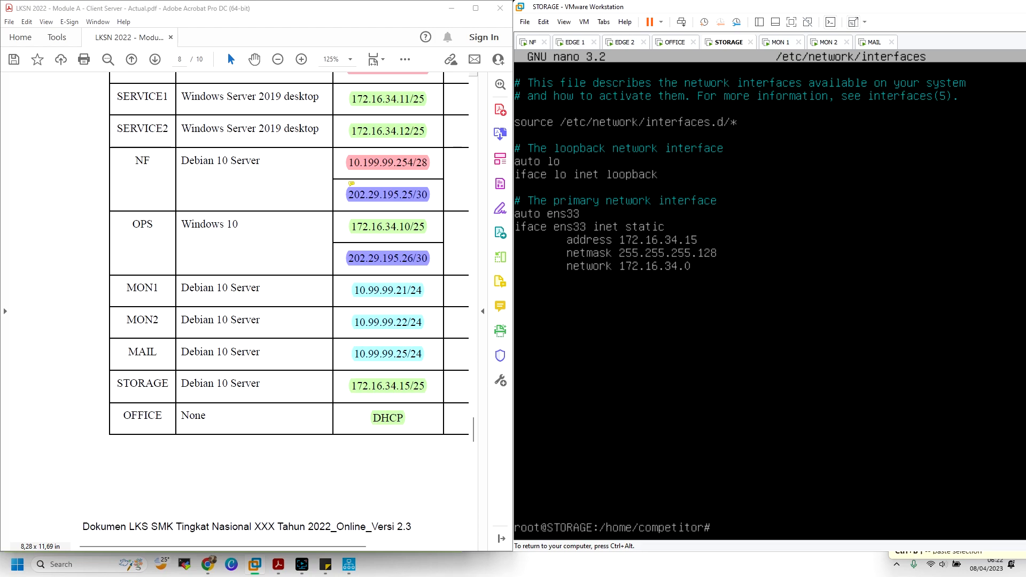
# Restart networking with /etc/init.d/networking restart and confirm 172.16.34.15/25 with ip a
pyautogui.write('/etc/init.d/networking re')
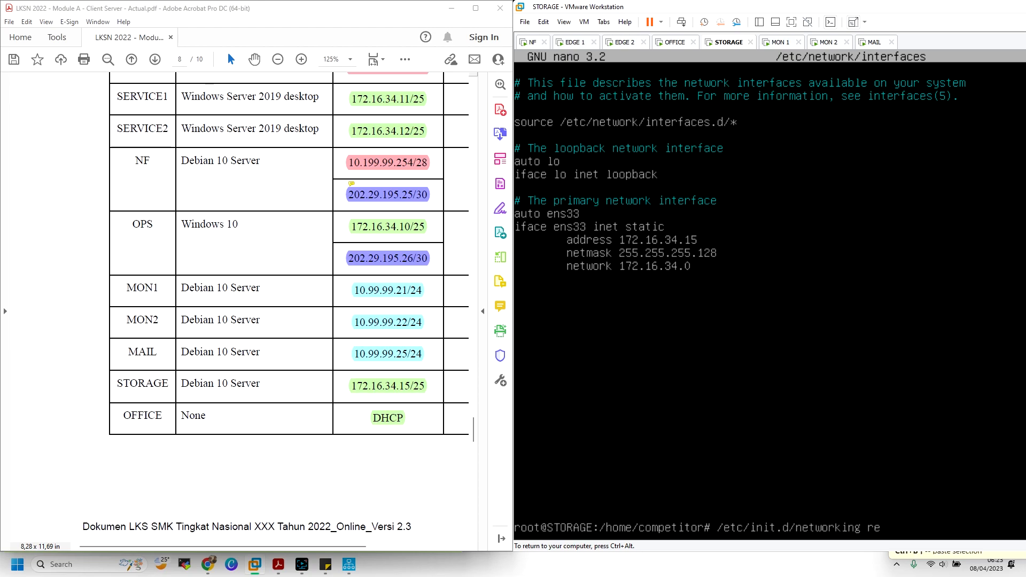
pyautogui.write('start')
pyautogui.press('Return')
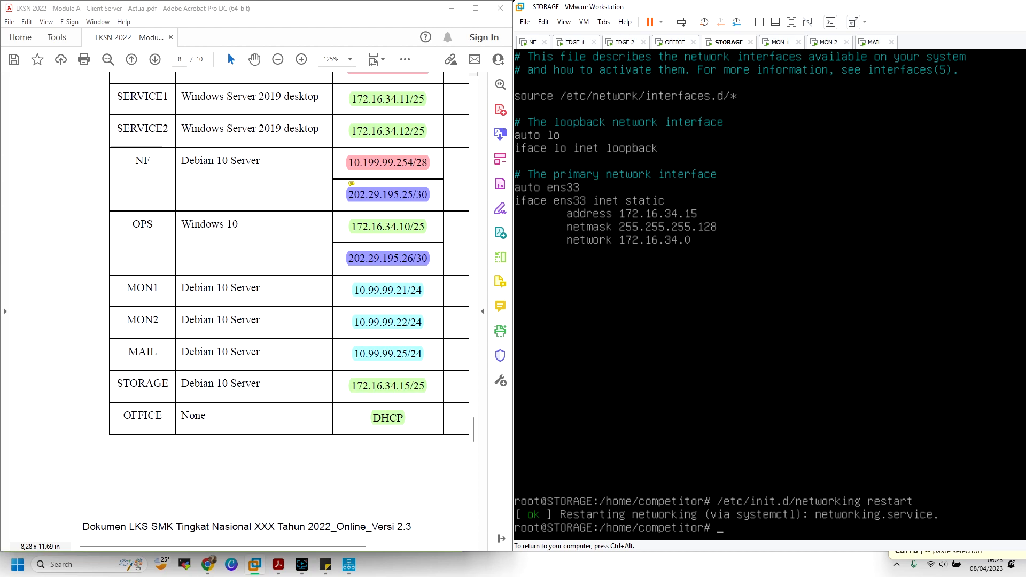
pyautogui.write('ip a')
pyautogui.press('Return')
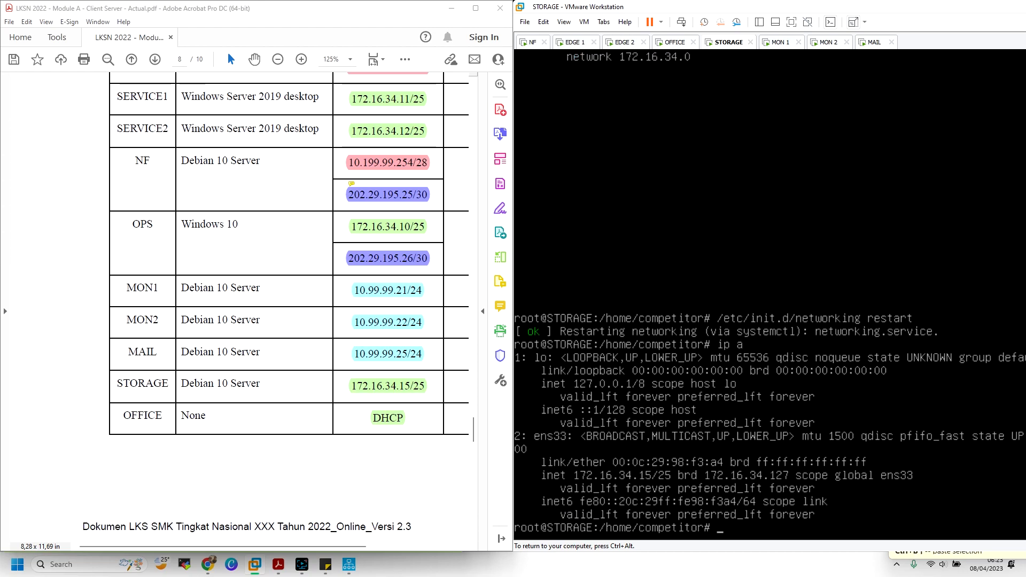
pyautogui.hotkey('ctrl', 'alt')
pyautogui.click(750, 42)
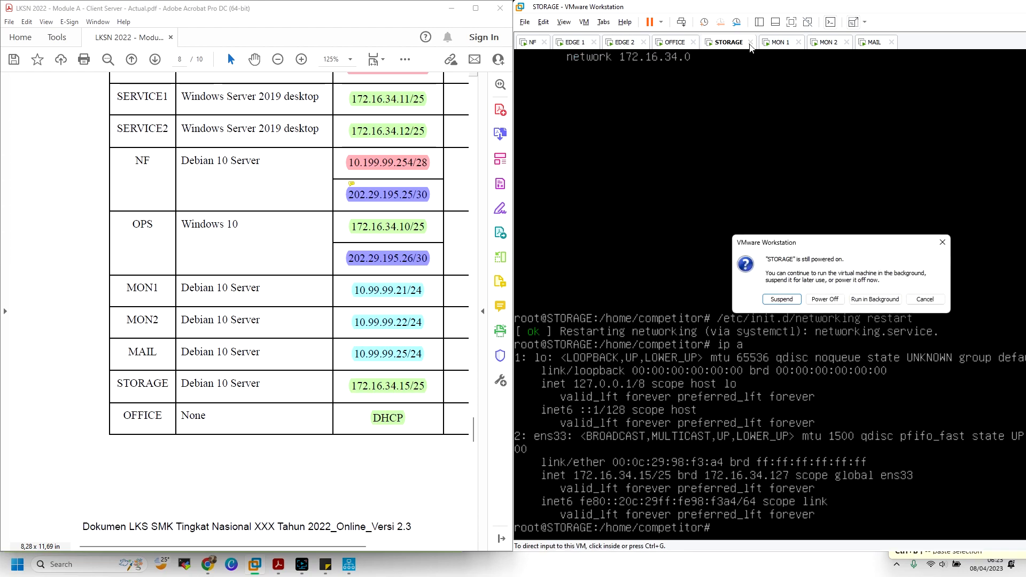
# Close the STORAGE tab, re-snap the window, and log in to MON 1 as competitor
pyautogui.click(825, 301)
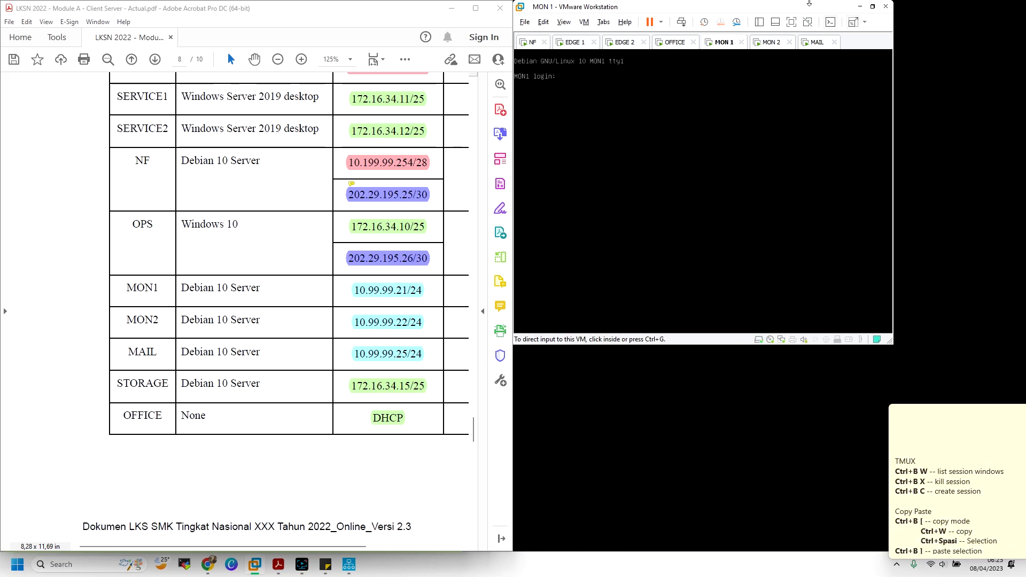
pyautogui.click(767, 43)
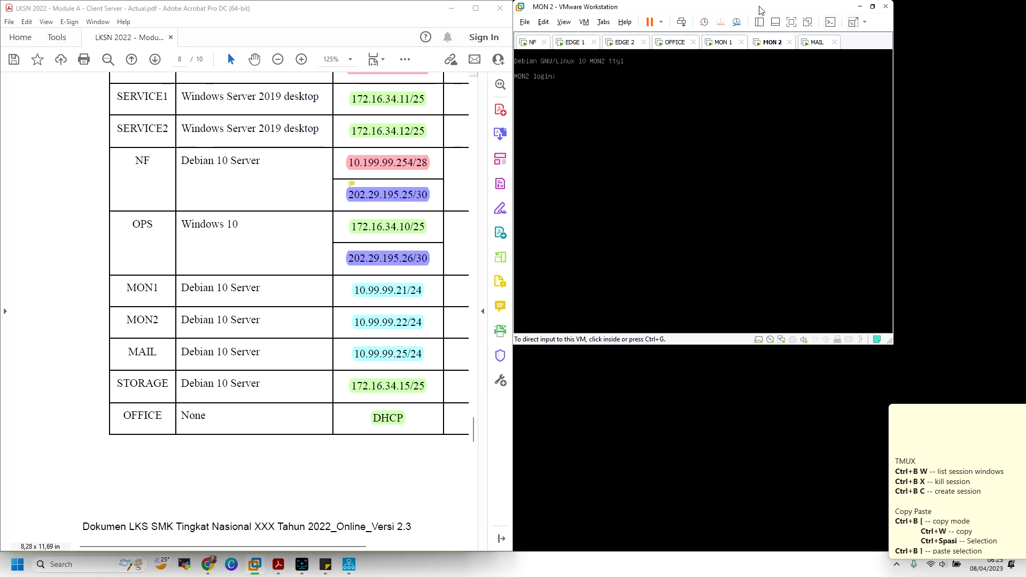
pyautogui.moveTo(760, 8); pyautogui.dragTo(1025, 148)
pyautogui.click(723, 42)
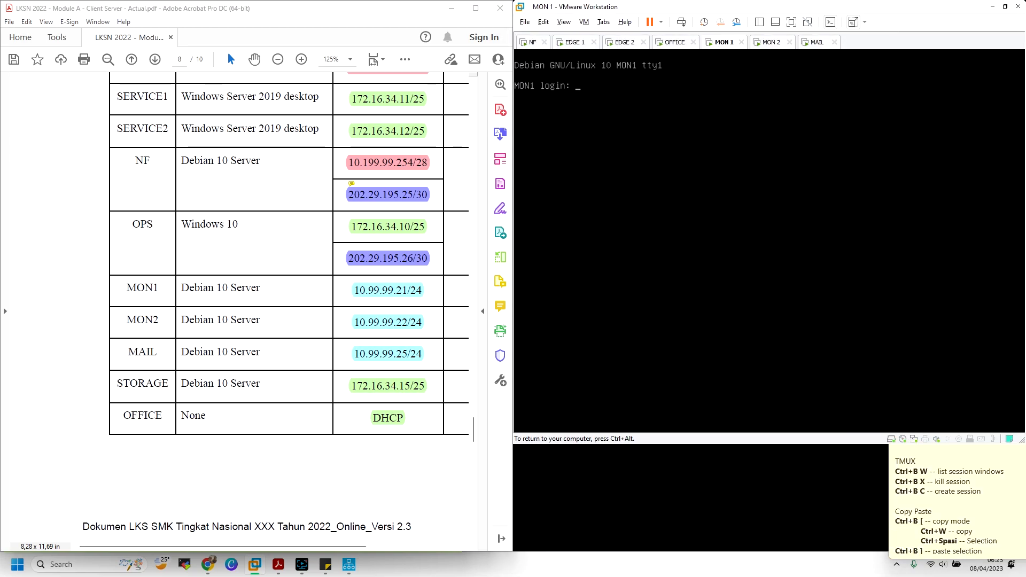
pyautogui.write('competi')
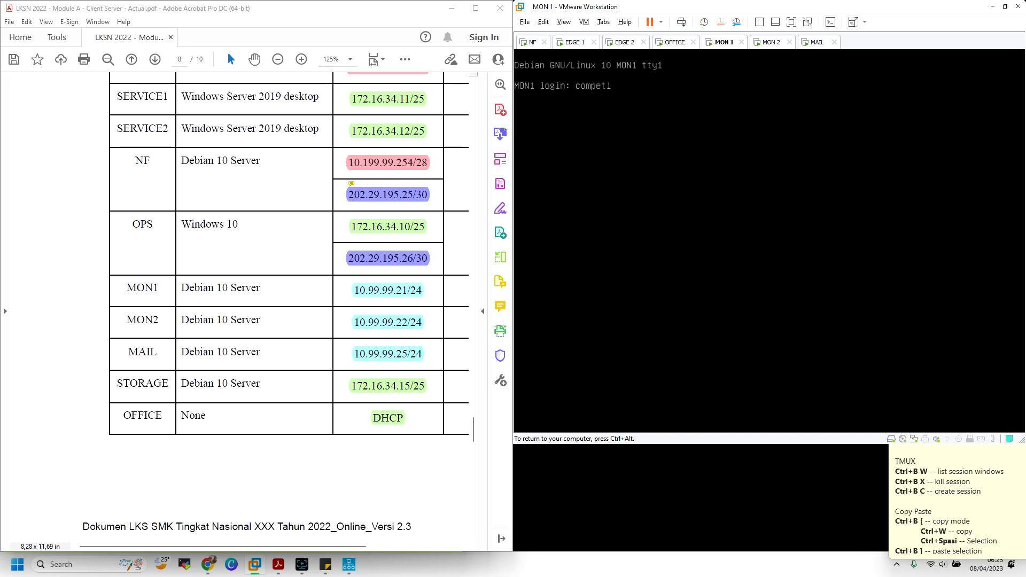
pyautogui.write('tor')
pyautogui.press('Return')
pyautogui.press('Return')
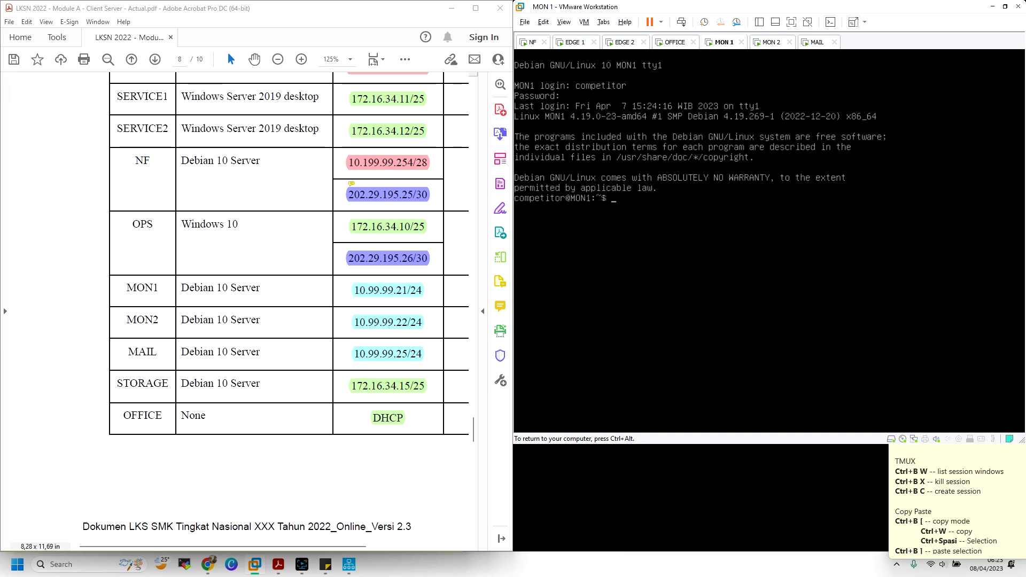
pyautogui.hotkey('ctrl', 'alt')
# Log in to MON 2 as competitor and run ip a, showing 10.99.99.27/24
pyautogui.click(759, 43)
pyautogui.click(756, 66)
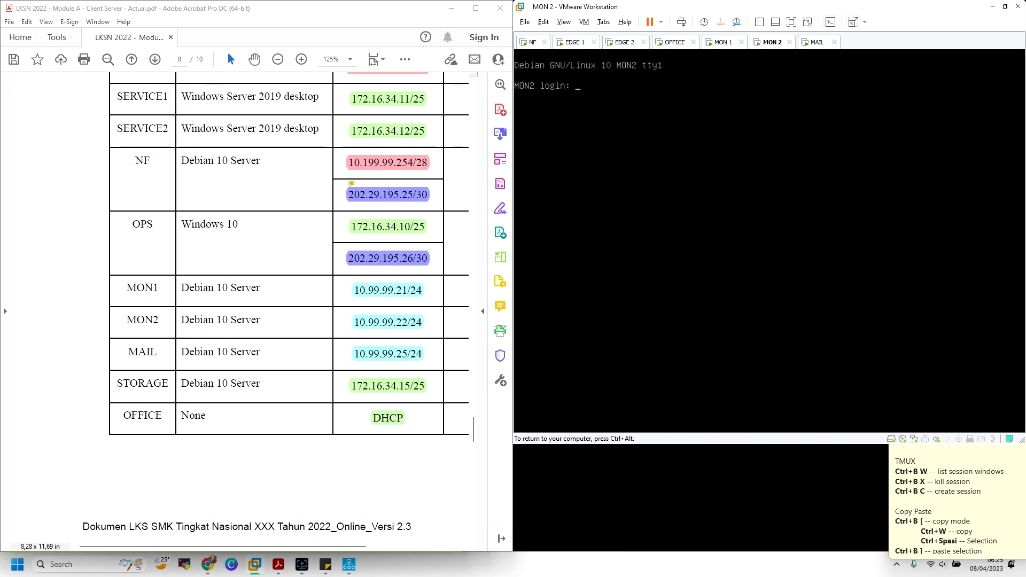
pyautogui.write('competitor')
pyautogui.press('Return')
pyautogui.press('Return')
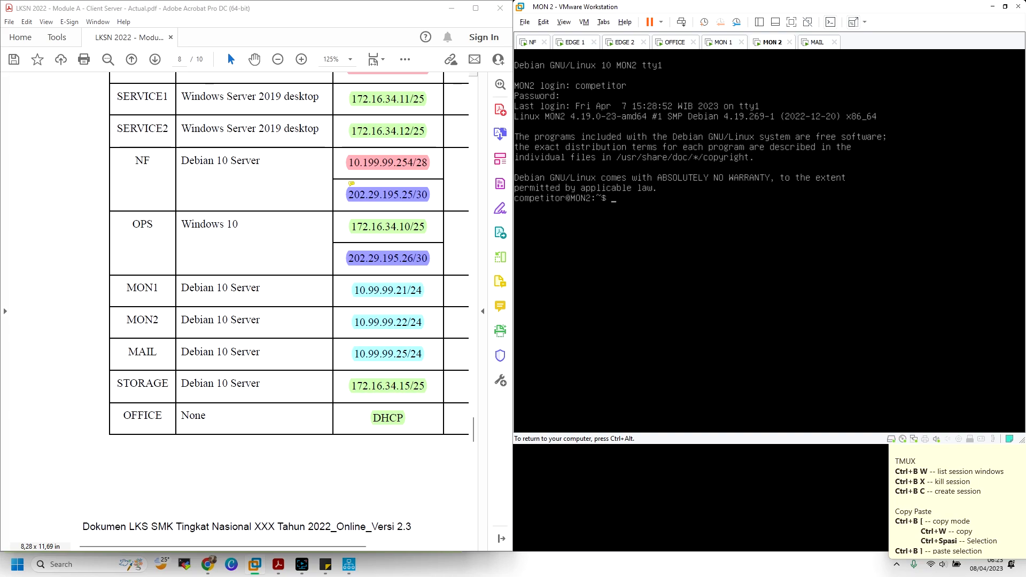
pyautogui.write('ip a')
pyautogui.press('Return')
pyautogui.hotkey('ctrl', 'alt')
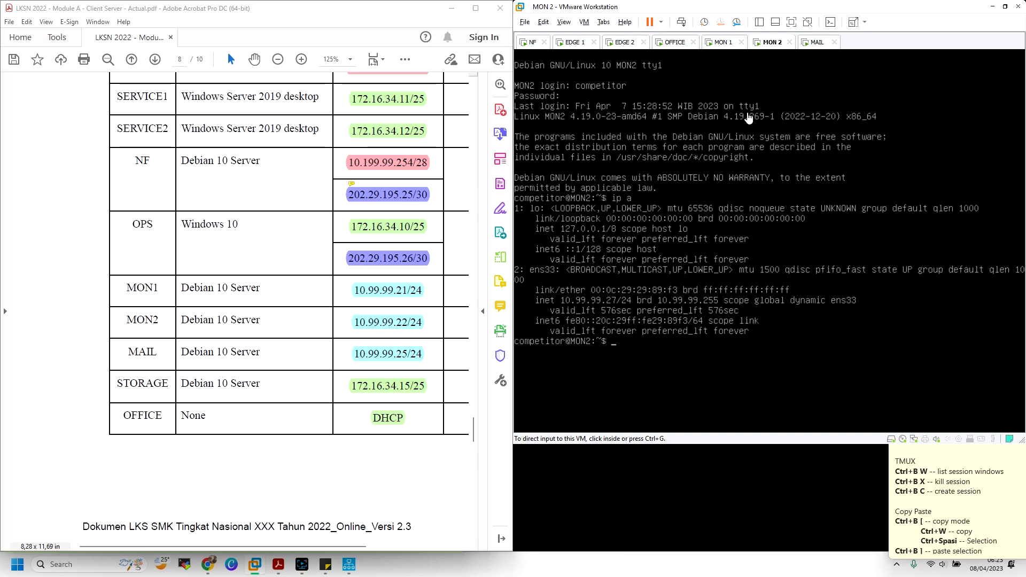
# Become root with su on MON 1 and run ip a, showing 10.99.99.28/24
pyautogui.click(723, 43)
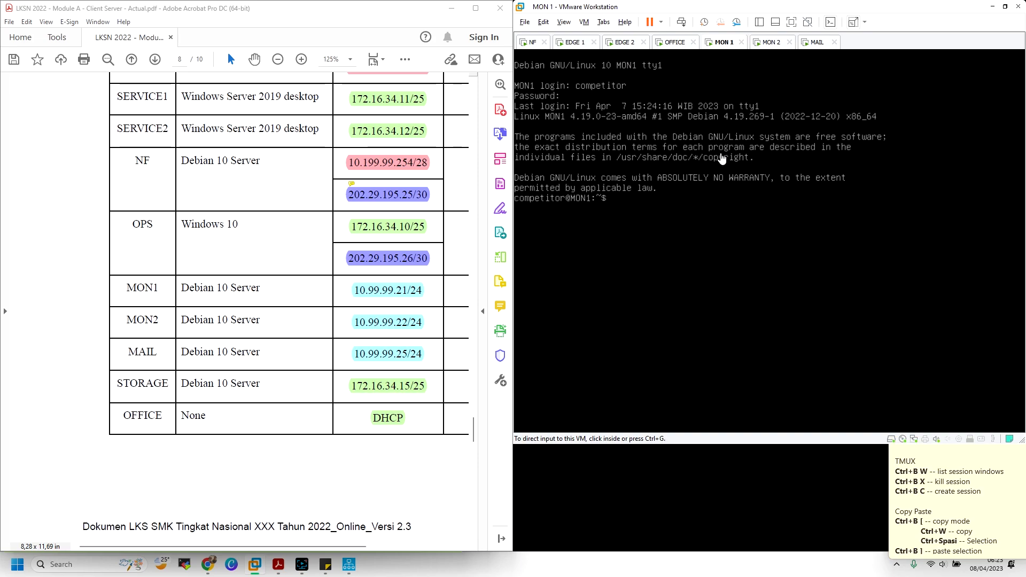
pyautogui.click(719, 155)
pyautogui.write('su')
pyautogui.press('Return')
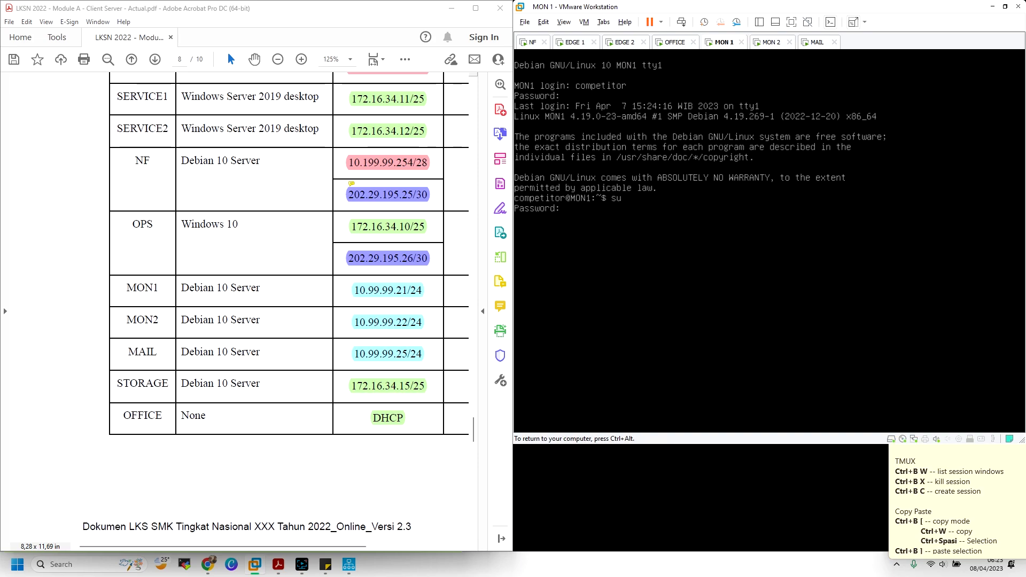
pyautogui.press('Return')
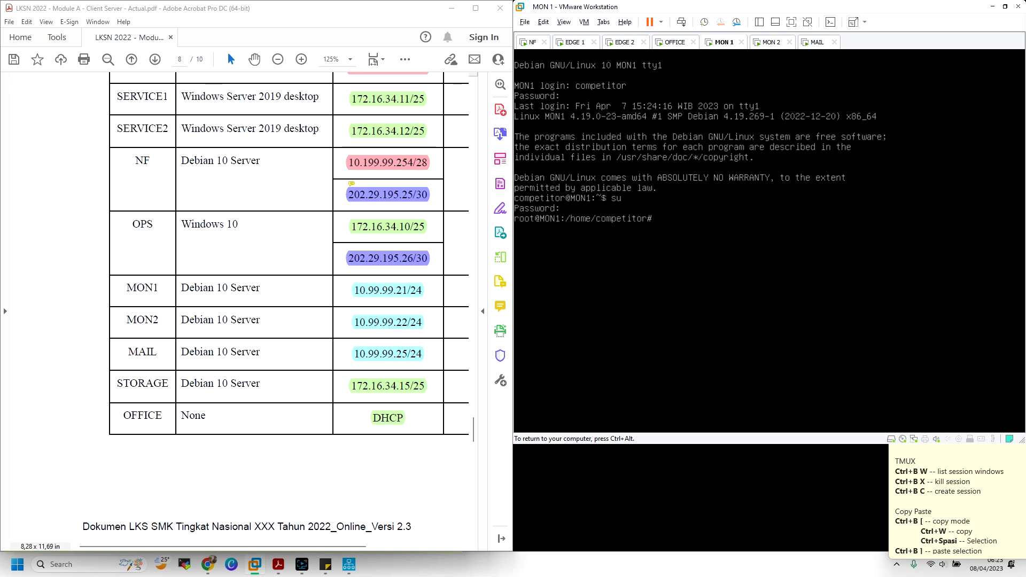
pyautogui.write('ip a')
pyautogui.press('Return')
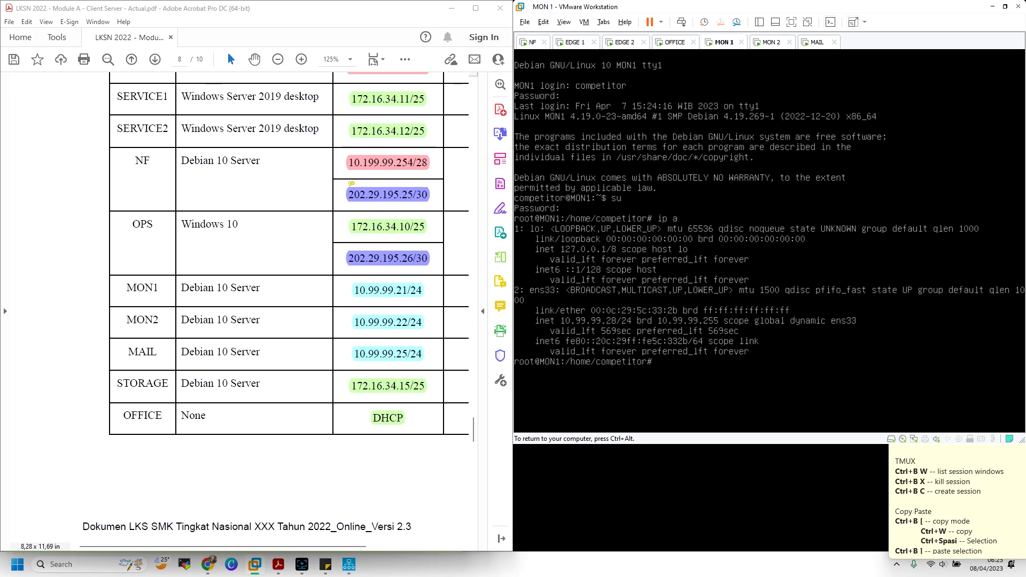
pyautogui.hotkey('ctrl', 'alt')
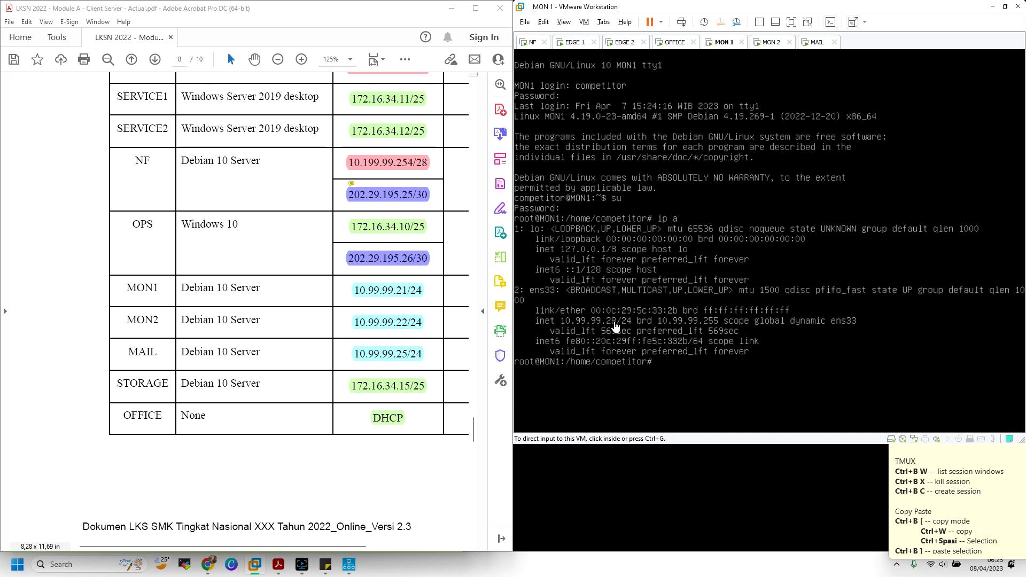
pyautogui.click(532, 44)
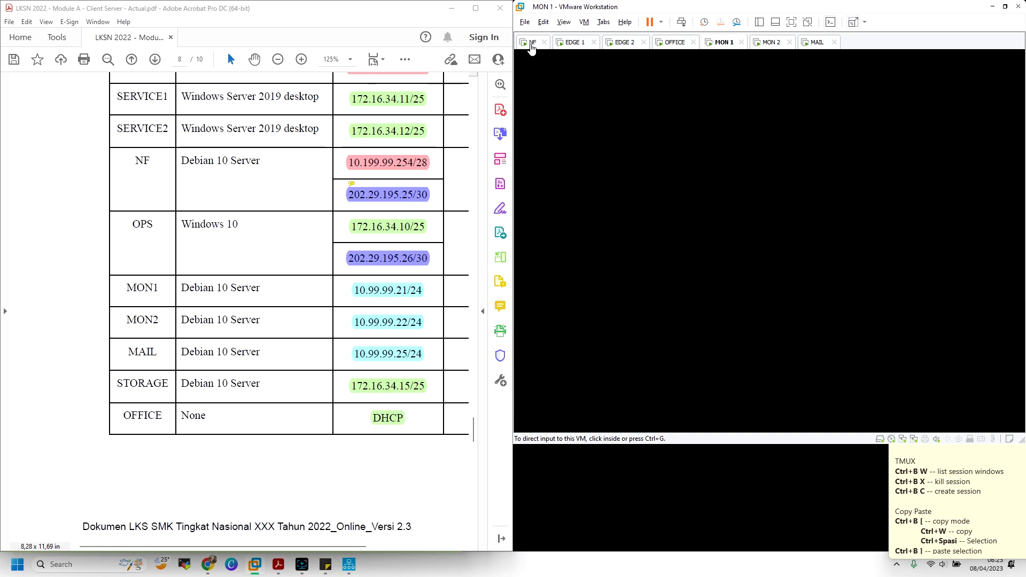
# Enter MON1's MAC 00:0c:29:5c:33:2b on its hardware ethernet line in NF's dhcpd.conf
pyautogui.click(707, 192)
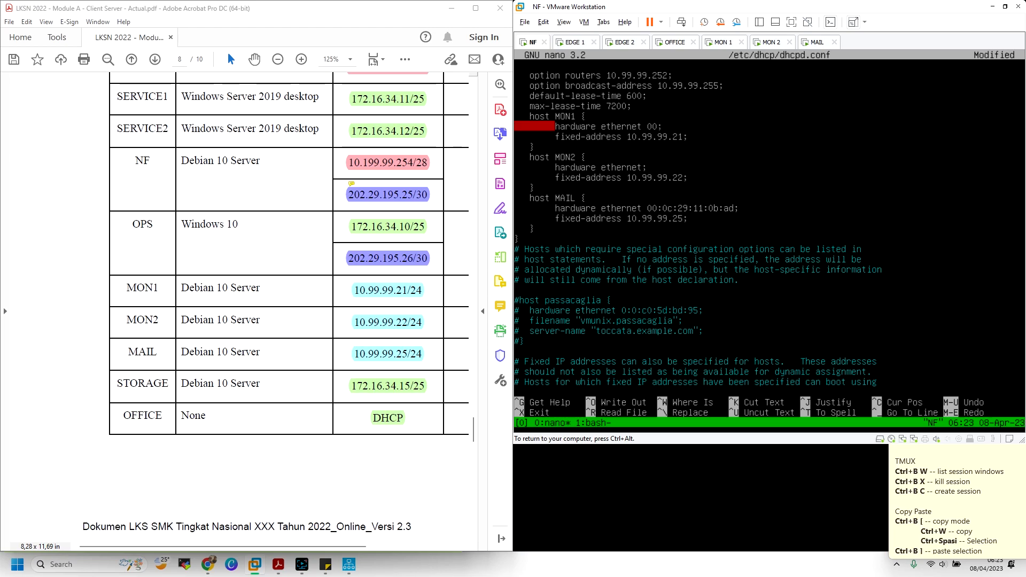
pyautogui.write('0c:29')
pyautogui.hotkey('ctrl', 'alt')
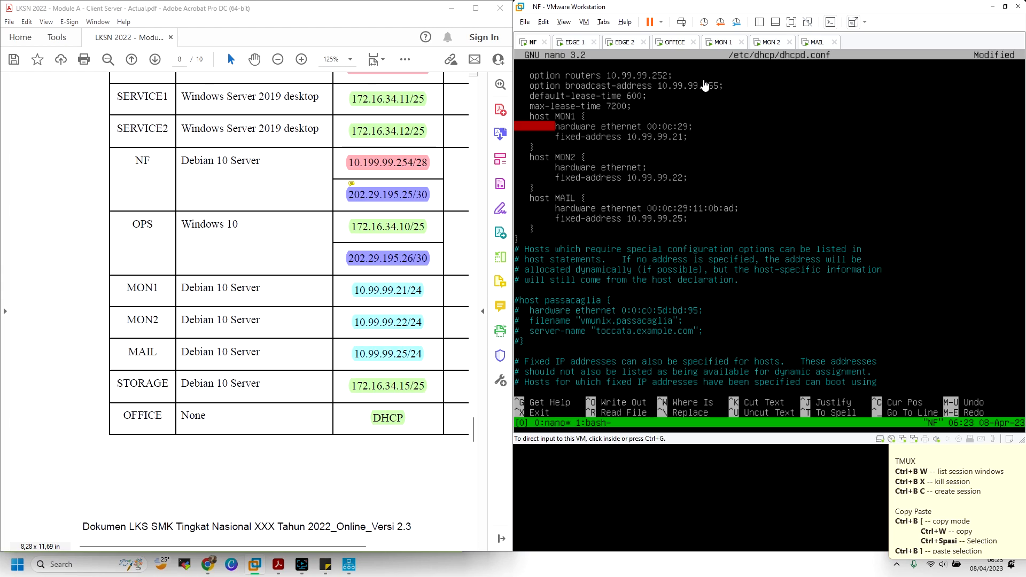
pyautogui.click(732, 43)
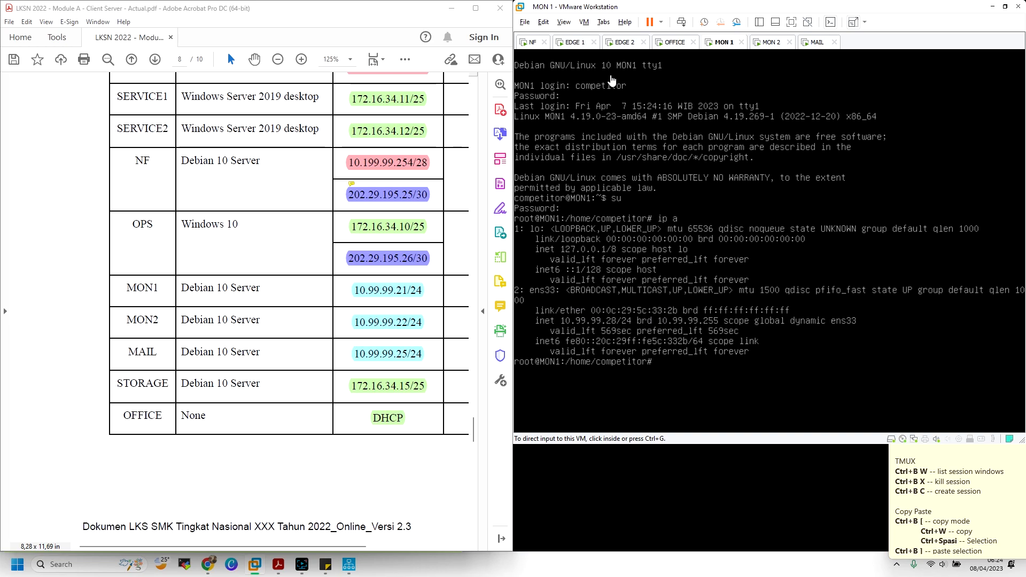
pyautogui.click(531, 43)
pyautogui.click(675, 111)
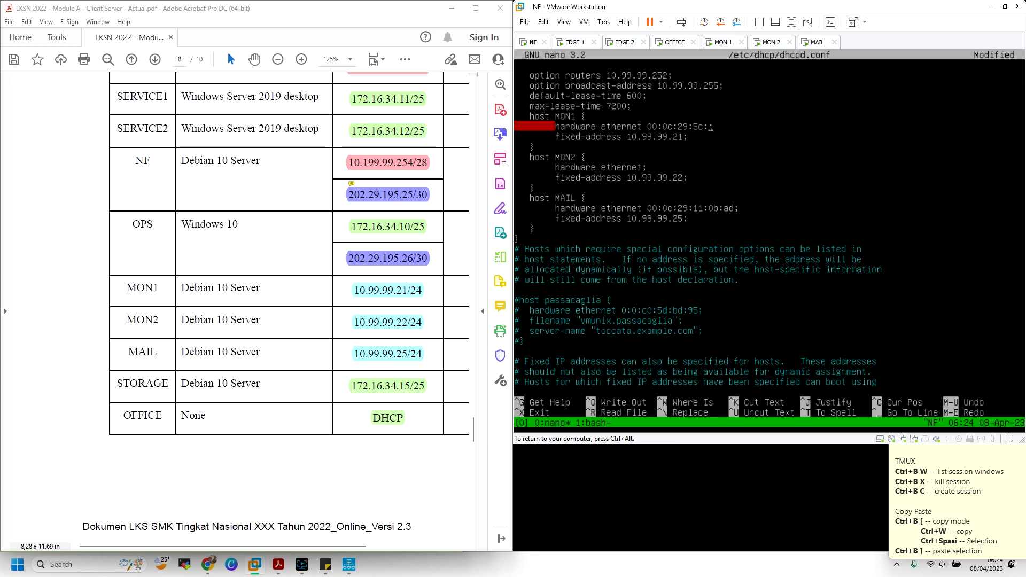
pyautogui.hotkey('ctrl', 'alt')
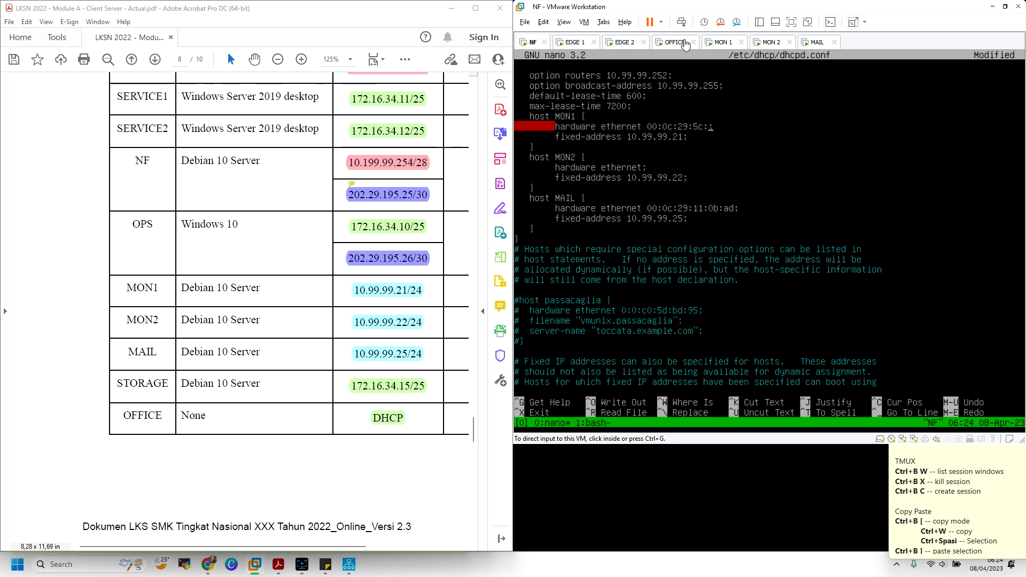
pyautogui.click(721, 42)
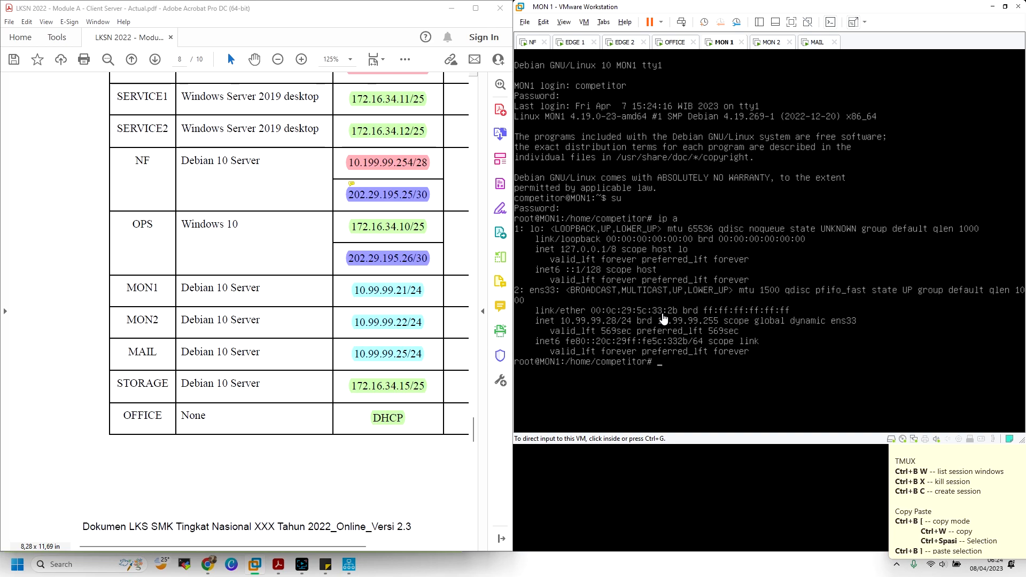
pyautogui.click(533, 43)
pyautogui.hotkey('ctrl', 'g')
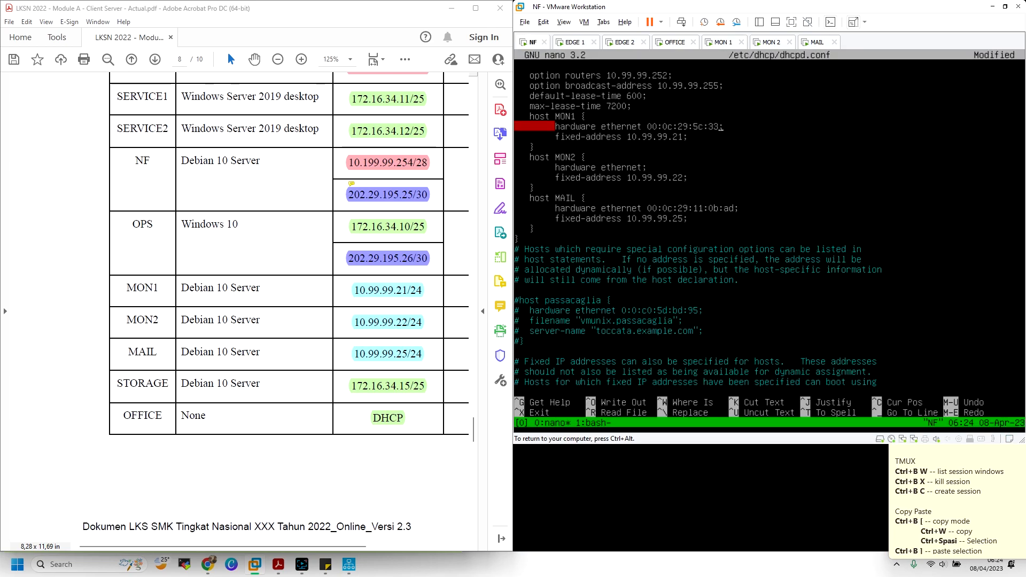
pyautogui.write(':2b')
pyautogui.hotkey('ctrl', 'alt')
# Enter MON2's MAC 00:0c:29:29:89:f3 on its hardware ethernet line
pyautogui.click(770, 43)
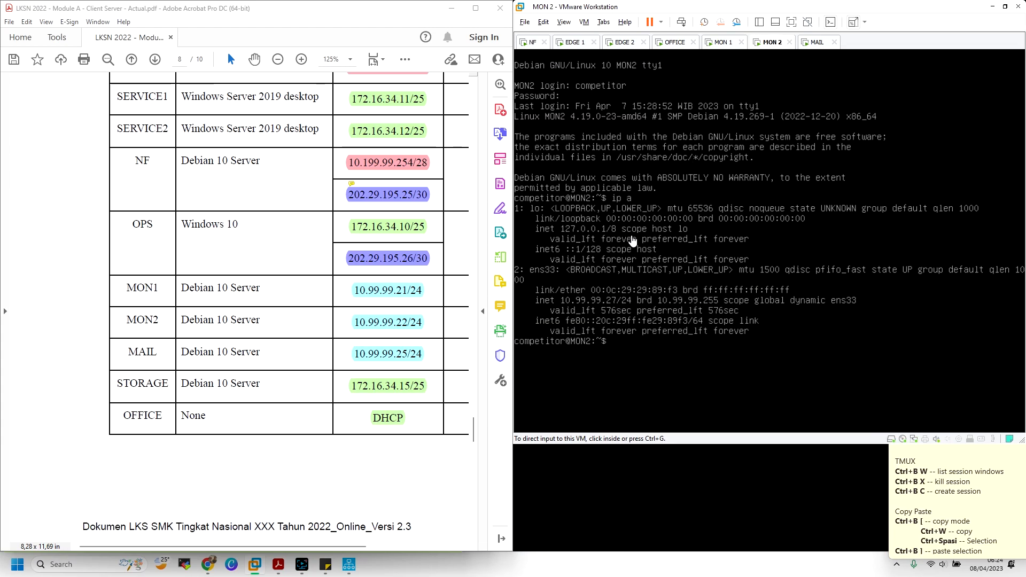
pyautogui.click(533, 42)
pyautogui.click(697, 168)
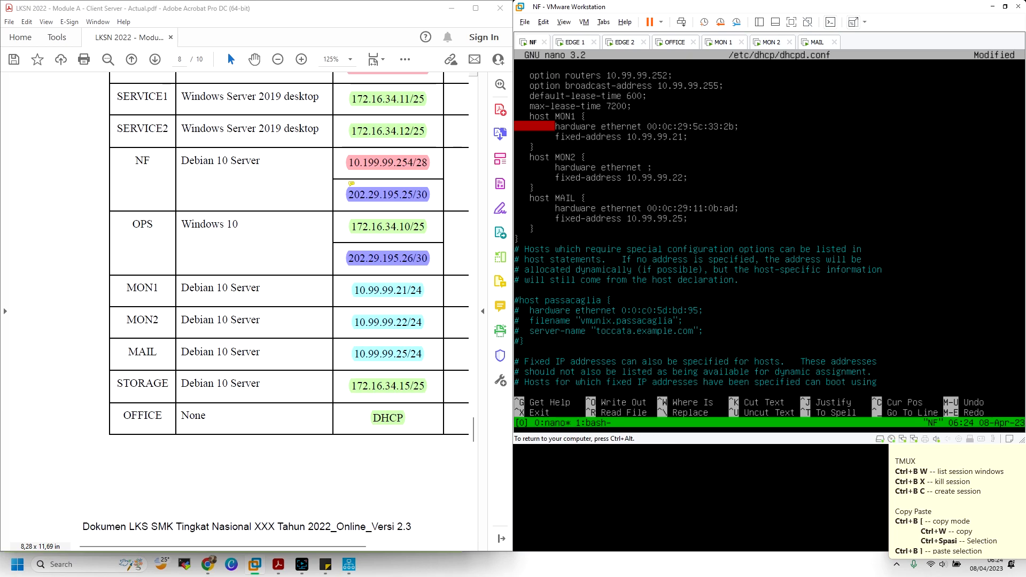
pyautogui.write('00:0c:29:29')
pyautogui.hotkey('ctrl', 'alt')
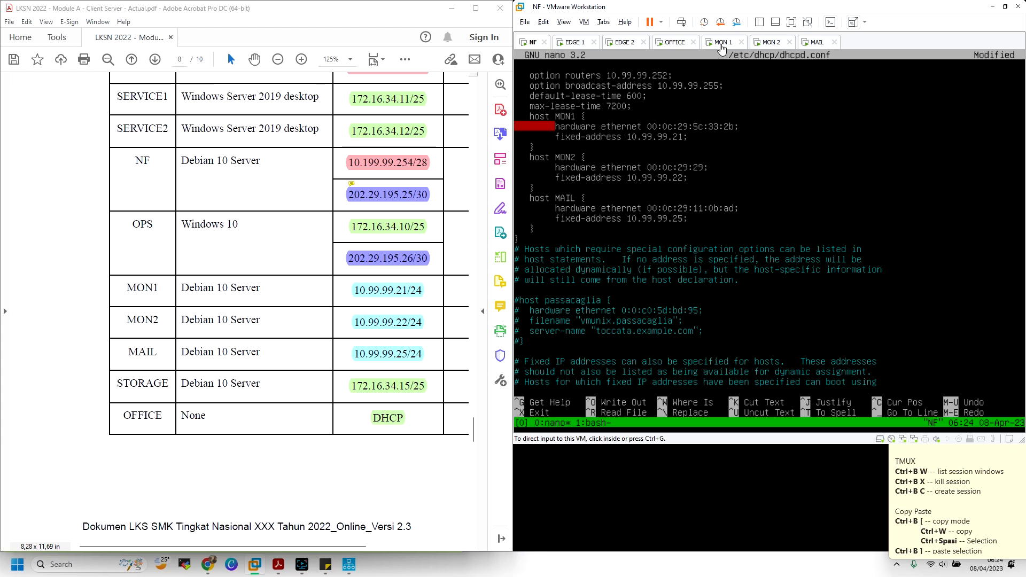
pyautogui.click(768, 43)
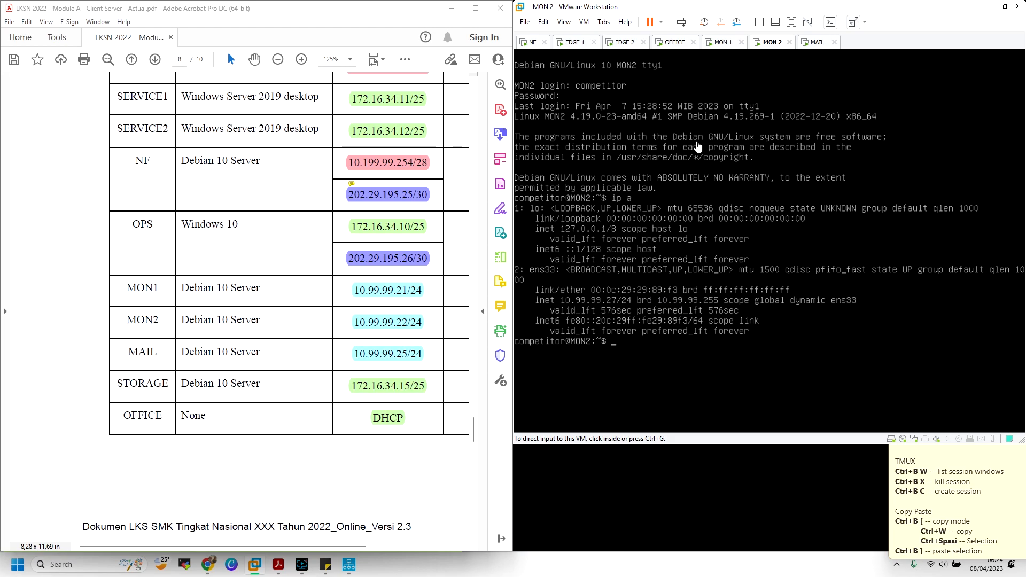
pyautogui.click(532, 43)
pyautogui.click(628, 110)
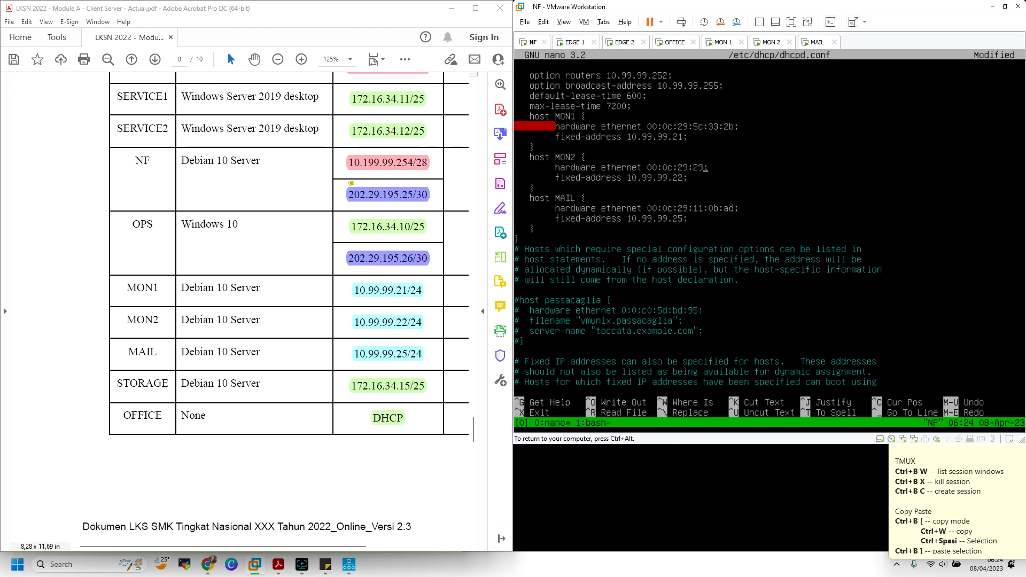
pyautogui.write(':89:f3')
# Save dhcpd.conf and check its syntax with dhcpd -t
pyautogui.hotkey('ctrl', 'x')
pyautogui.press('y')
pyautogui.press('Return')
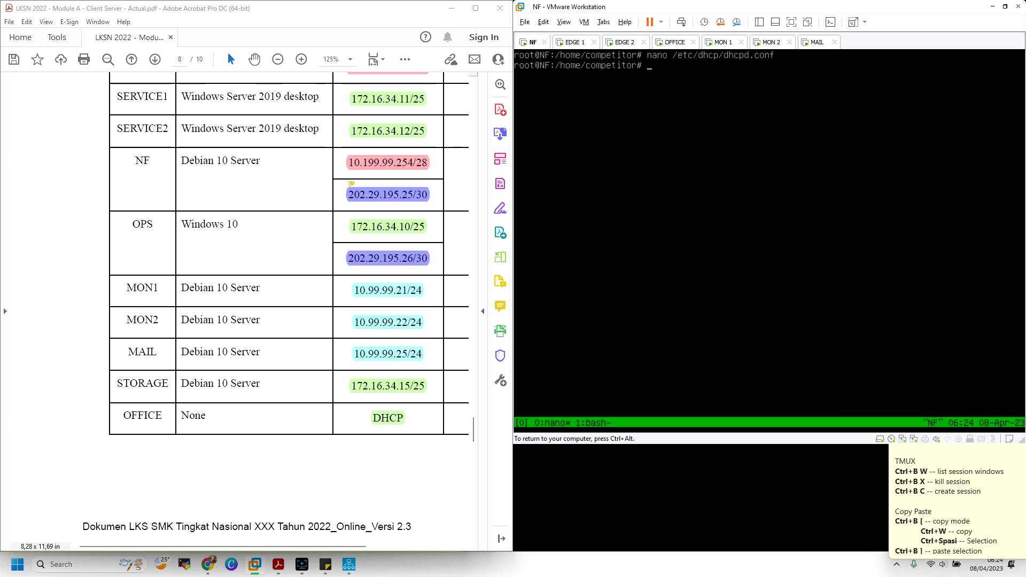
pyautogui.press('Up')
pyautogui.press('BackSpace')
pyautogui.press('BackSpace')
pyautogui.press('BackSpace')
pyautogui.press('BackSpace')
pyautogui.press('BackSpace')
pyautogui.press('BackSpace')
pyautogui.press('BackSpace')
pyautogui.press('BackSpace')
pyautogui.press('BackSpace')
pyautogui.press('BackSpace')
pyautogui.press('BackSpace')
pyautogui.press('BackSpace')
pyautogui.press('BackSpace')
pyautogui.press('BackSpace')
pyautogui.press('BackSpace')
pyautogui.press('BackSpace')
pyautogui.press('BackSpace')
pyautogui.press('BackSpace')
pyautogui.press('BackSpace')
pyautogui.press('BackSpace')
pyautogui.write('dhcpd -t')
pyautogui.press('Return')
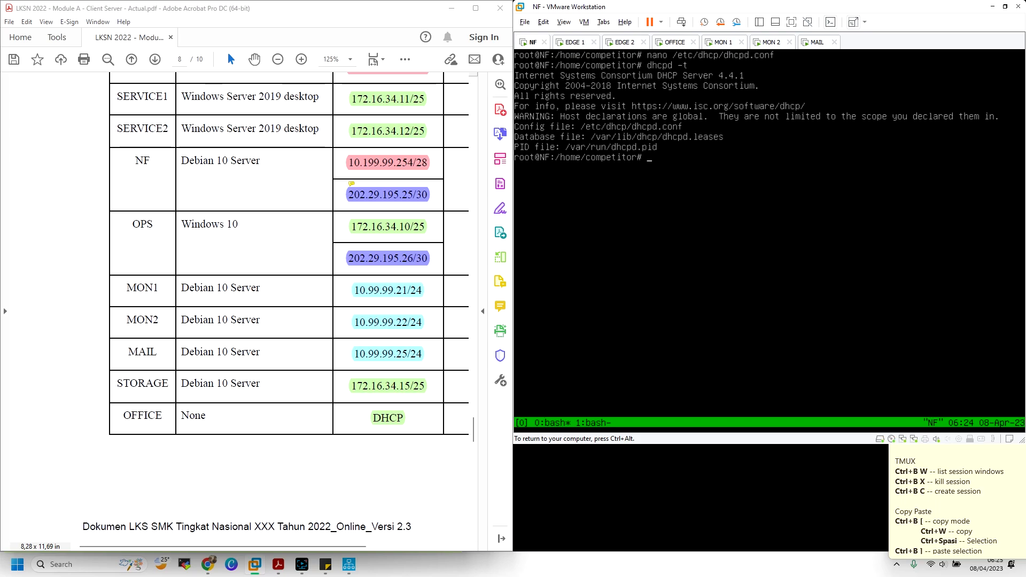
# Restart the DHCP server with /etc/init.d/isc-dhcp-server restart
pyautogui.write('/etc/')
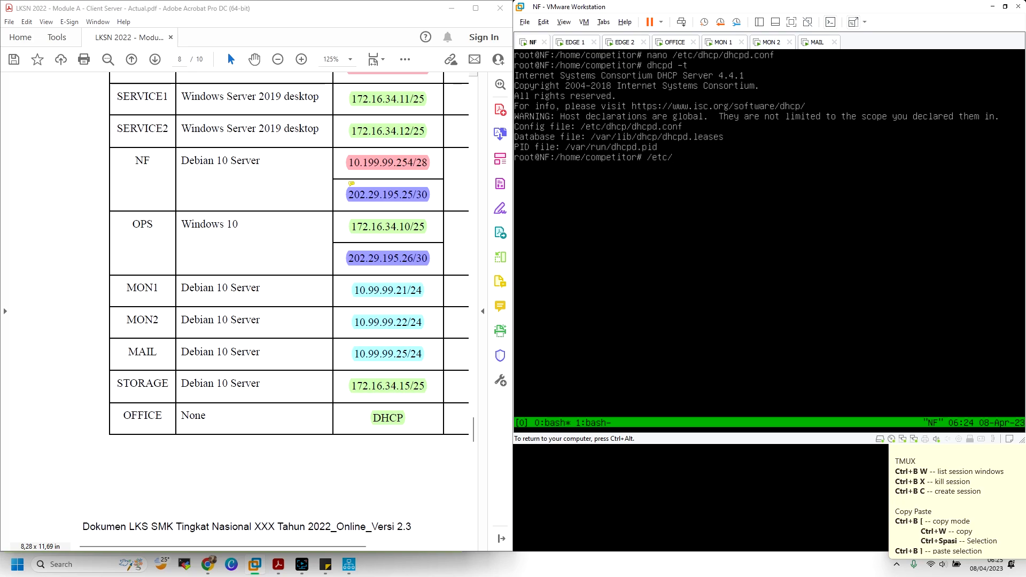
pyautogui.write('init.d/is')
pyautogui.press('Tab')
pyautogui.write('restart')
pyautogui.press('Return')
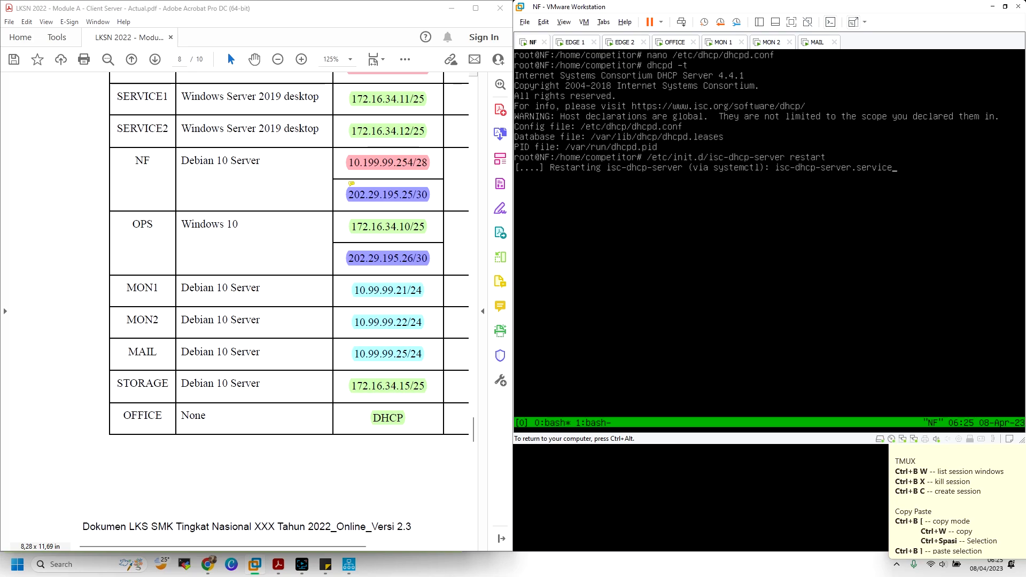
pyautogui.hotkey('ctrl', 'alt')
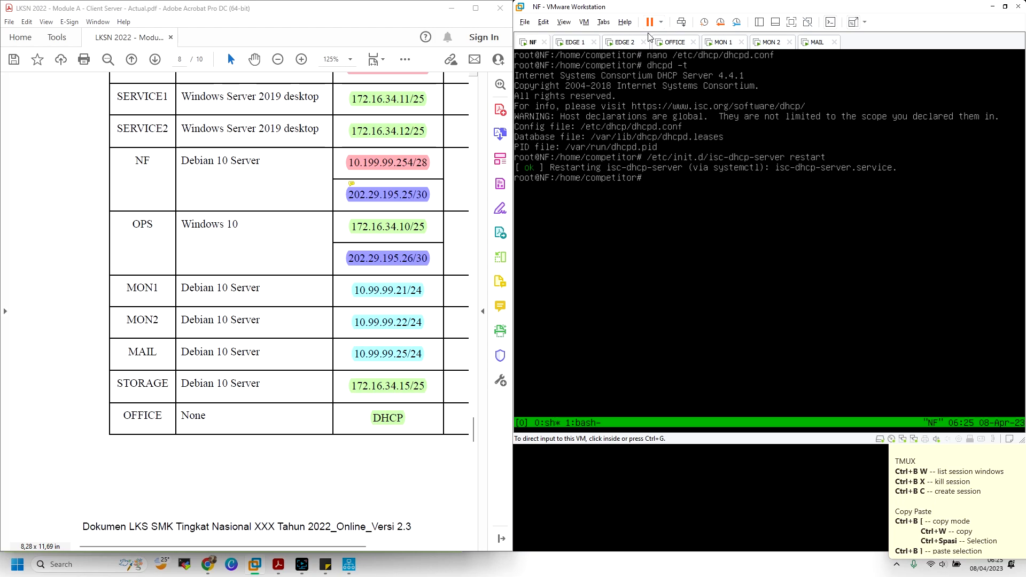
# Show EDGE 1's DHCP Relay Agent interfaces and request counters in Routing and Remote Access
pyautogui.click(583, 42)
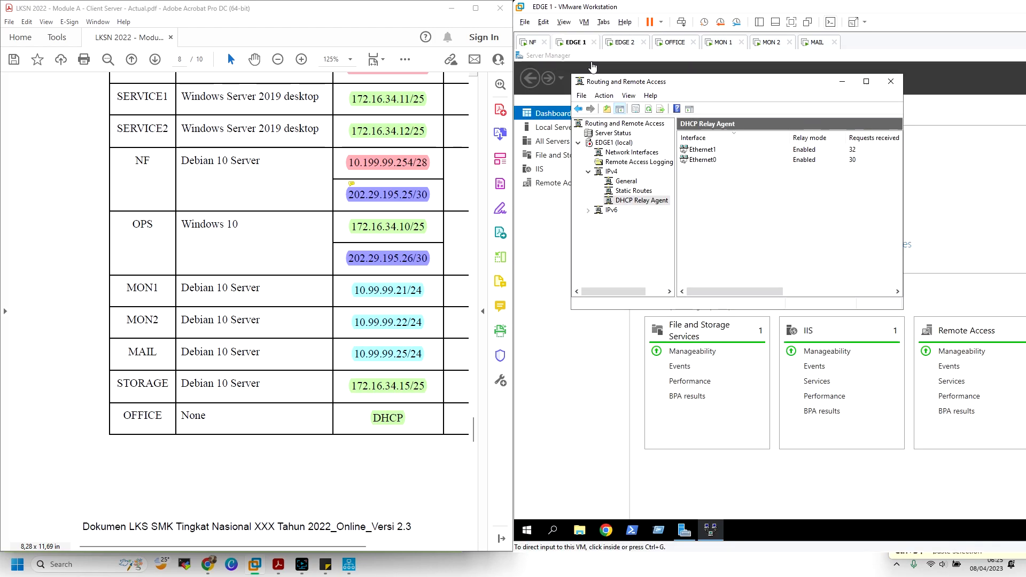
pyautogui.click(636, 193)
pyautogui.click(638, 201)
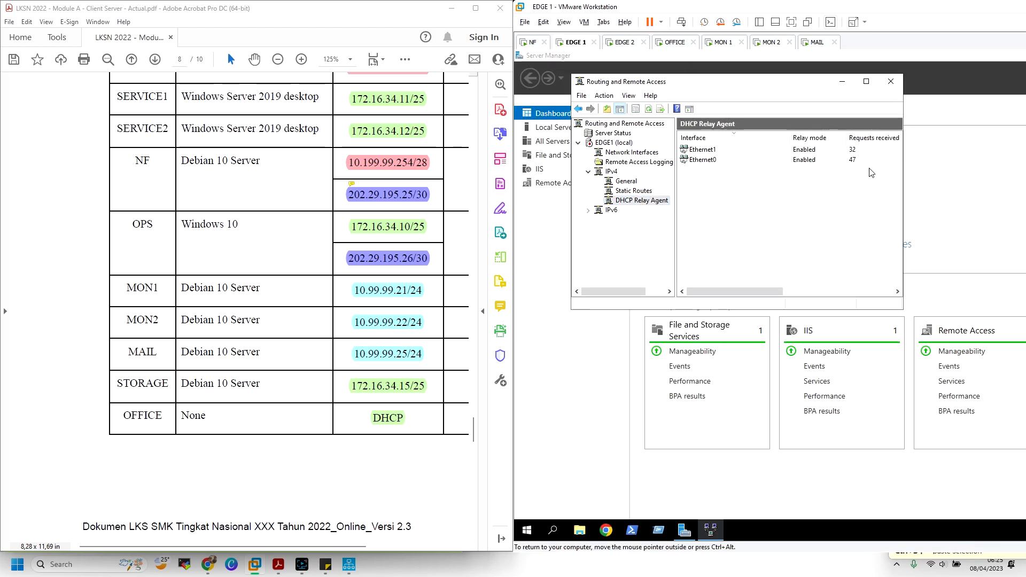
# Sign in to EDGE 2 as Administrator, retrying the password, and close the Windows Admin Center popup
pyautogui.click(624, 42)
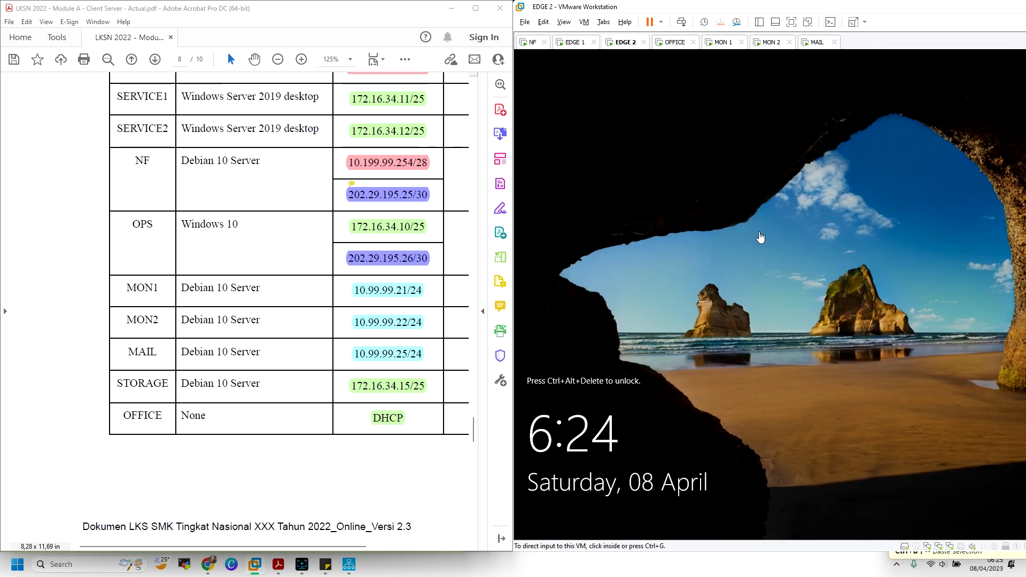
pyautogui.click(681, 22)
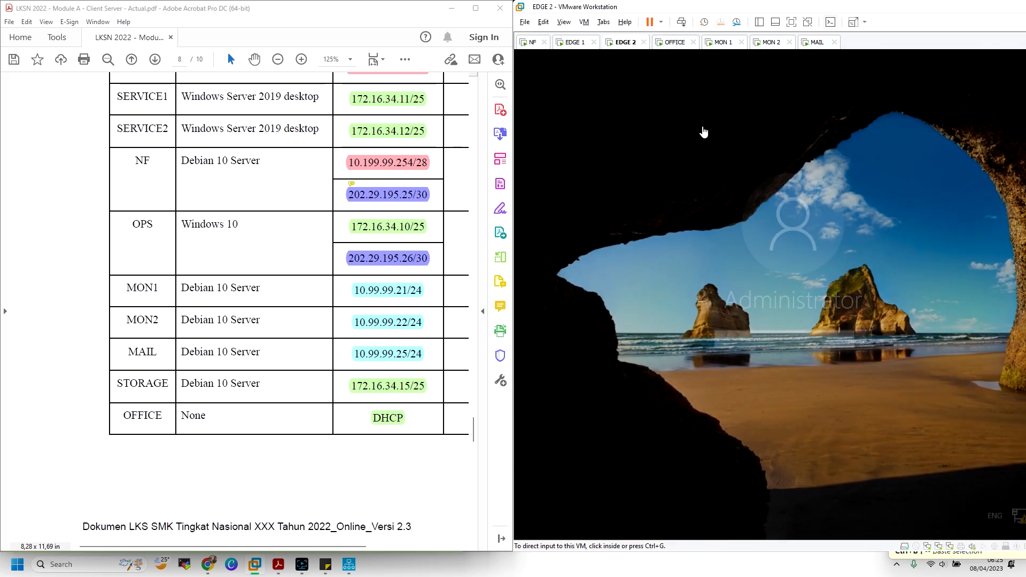
pyautogui.click(719, 194)
pyautogui.write('Skills39')
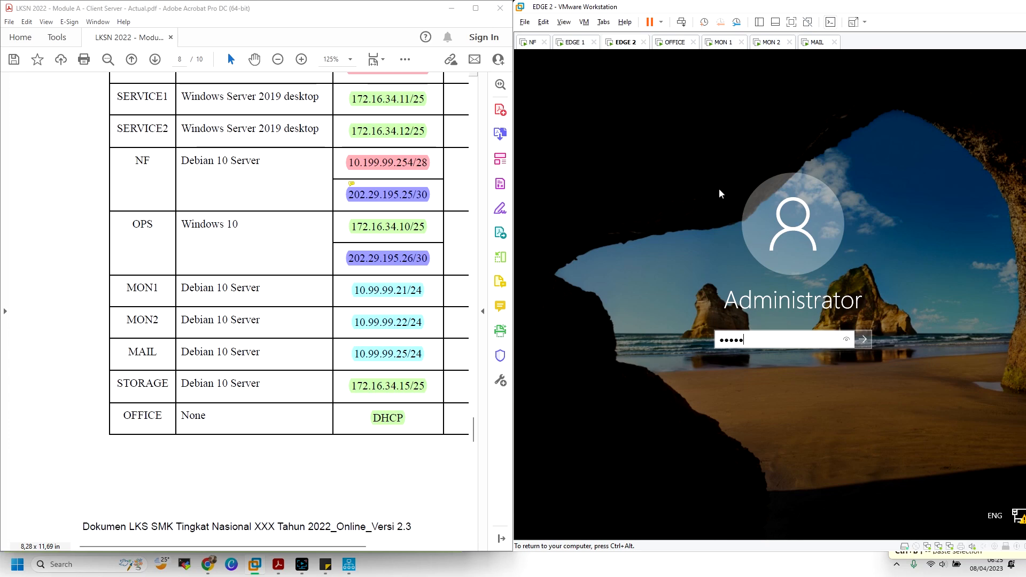
pyautogui.press('Return')
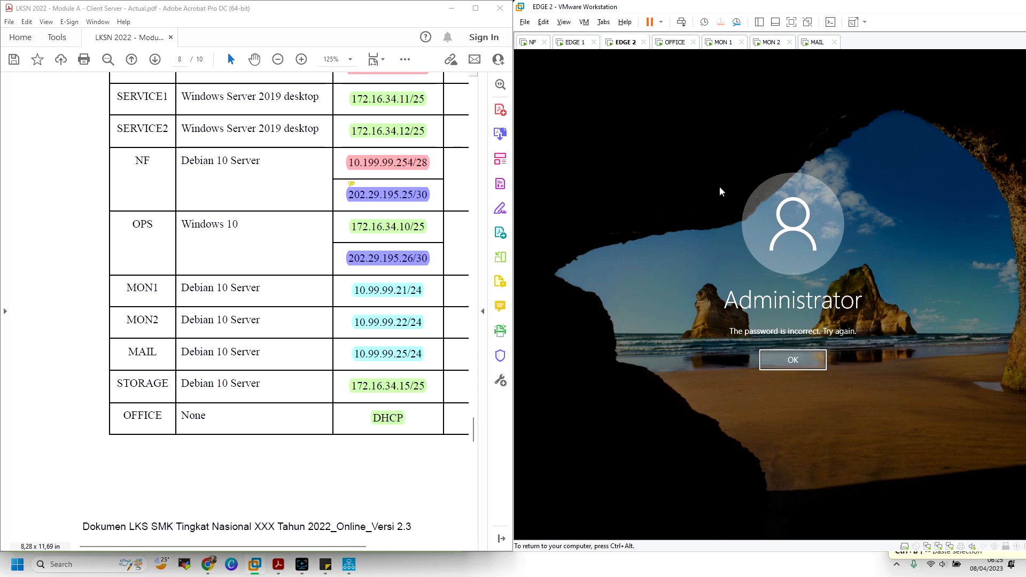
pyautogui.click(812, 359)
pyautogui.write('Skills39')
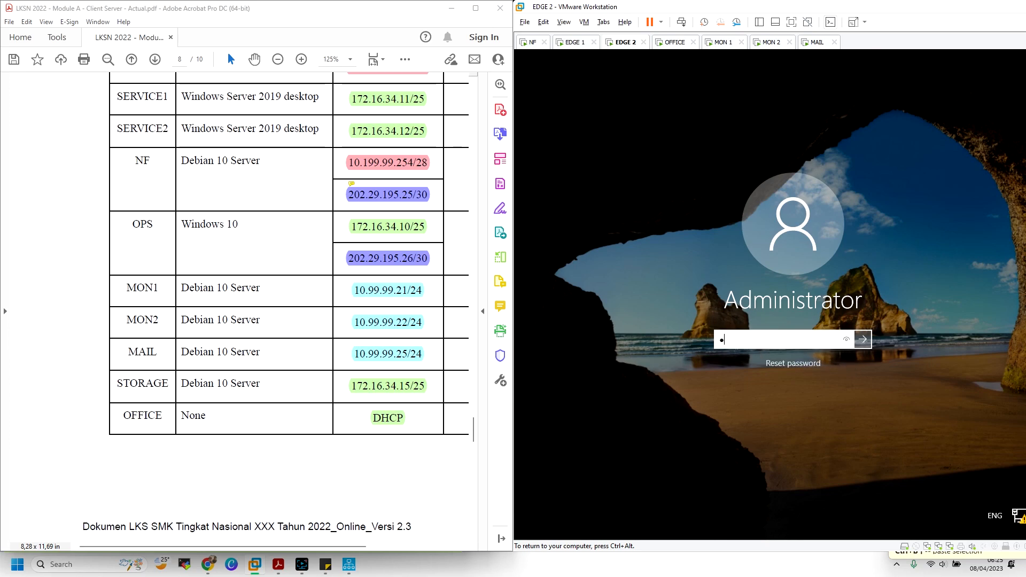
pyautogui.press('Return')
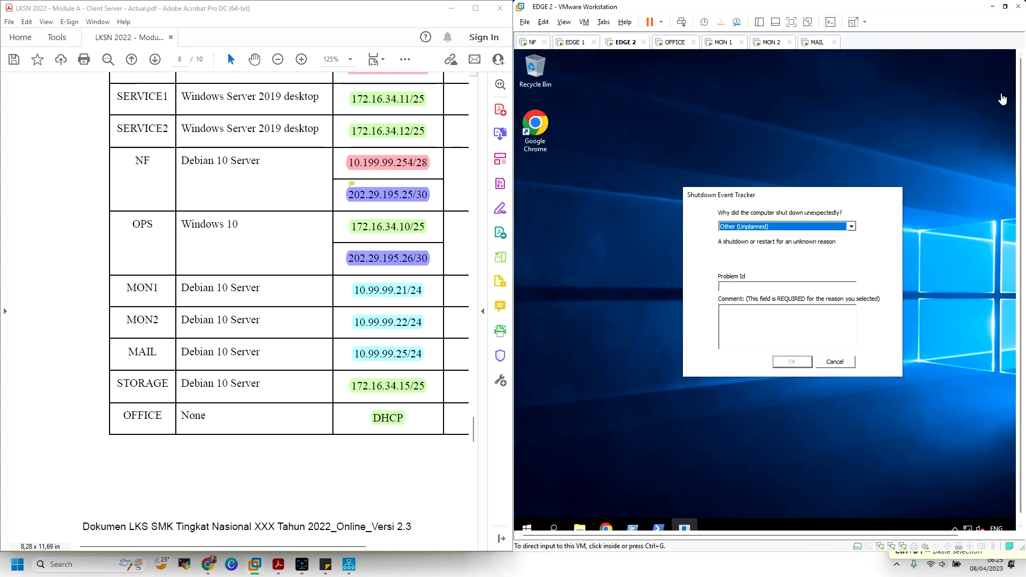
pyautogui.click(837, 358)
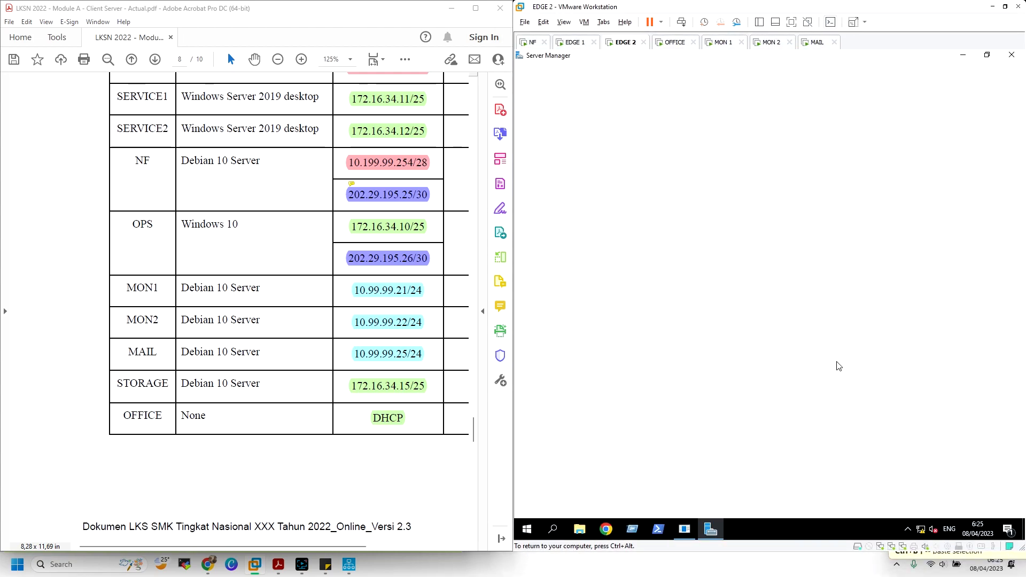
pyautogui.click(857, 141)
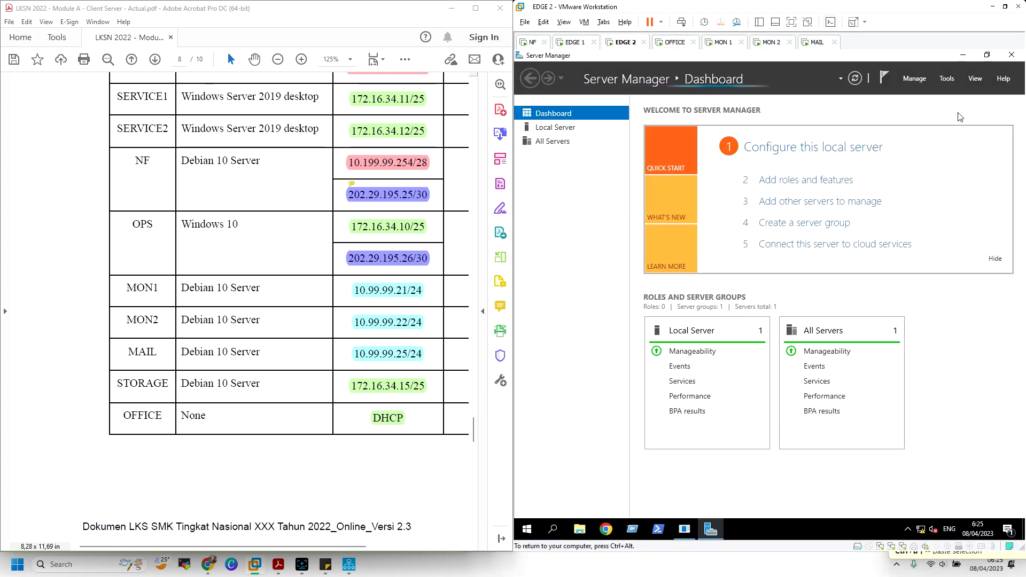
# Open Routing and Remote Access from Server Manager Tools and view IPv4 DHCP Relay Agent
pyautogui.click(951, 78)
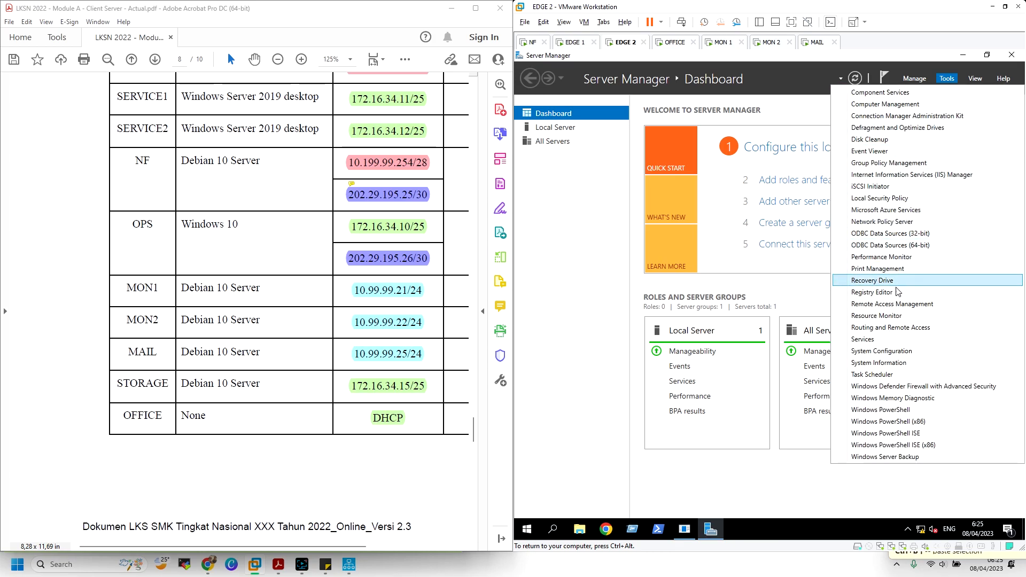
pyautogui.click(892, 328)
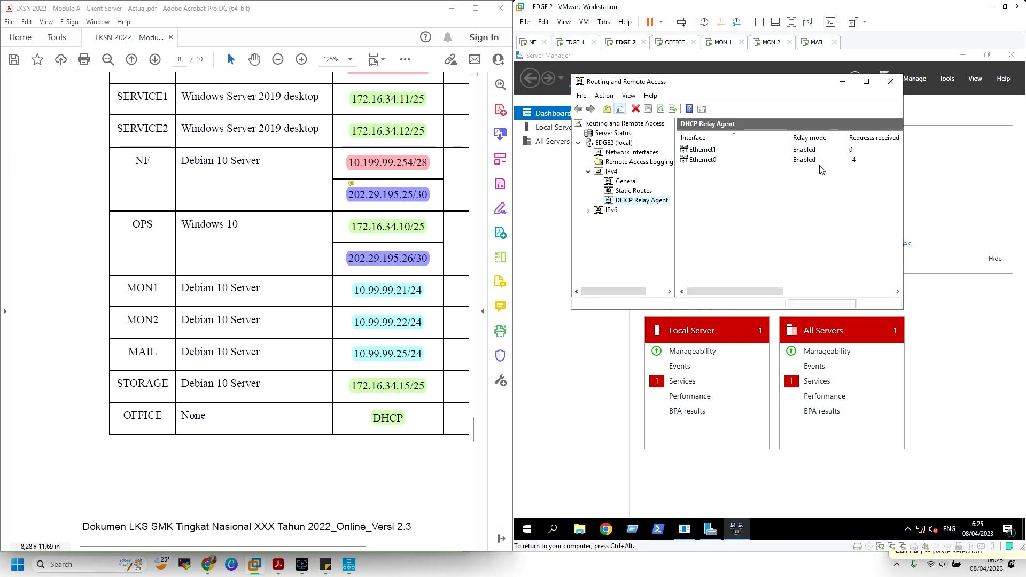
pyautogui.press('Up')
pyautogui.press('Up')
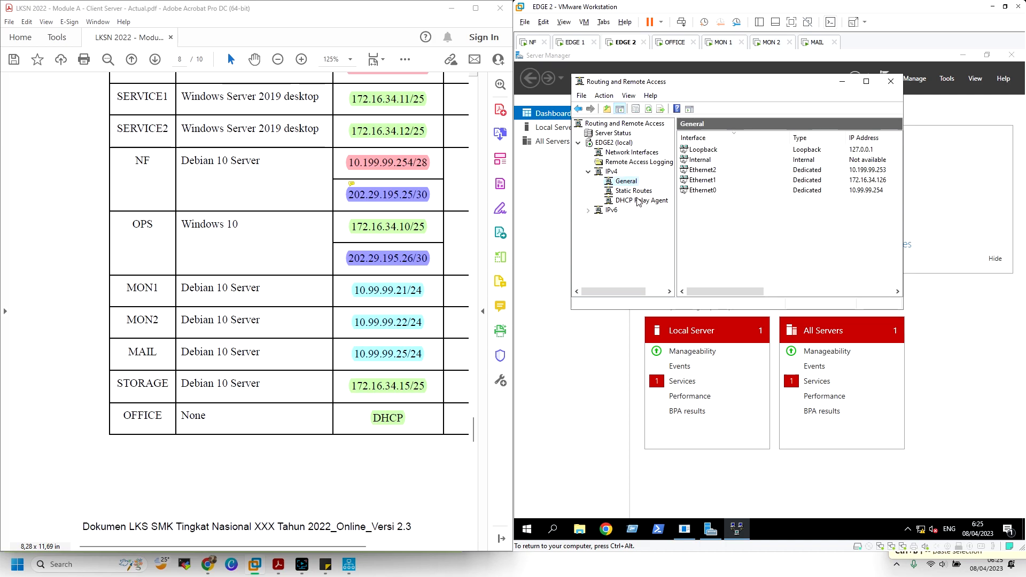
pyautogui.click(638, 202)
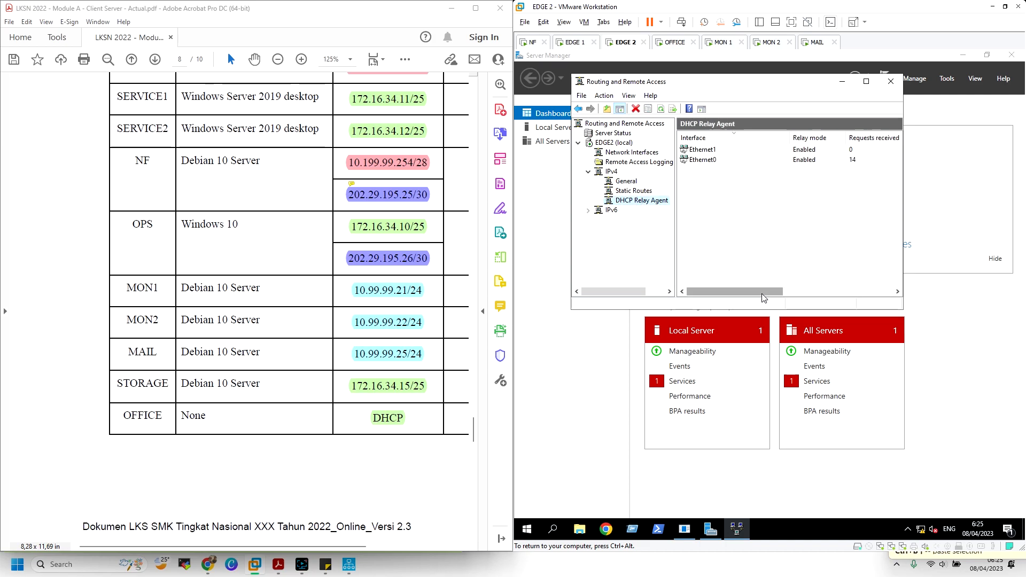
pyautogui.moveTo(763, 298); pyautogui.dragTo(699, 255)
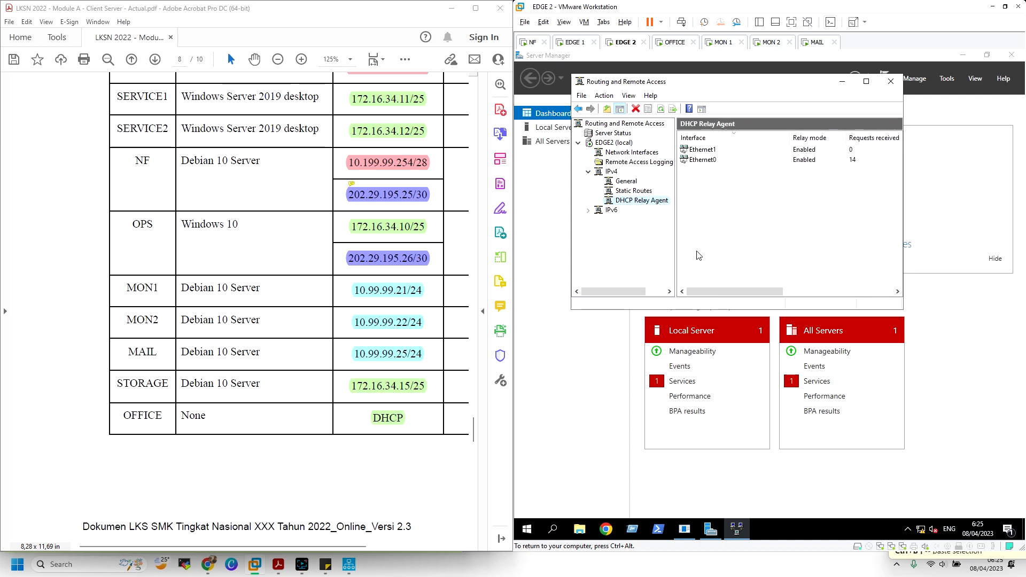
pyautogui.click(725, 44)
# Recheck MON1's network addresses with ip a, confirming it still holds 10.99.99.28/24
pyautogui.click(770, 188)
pyautogui.write('ip na')
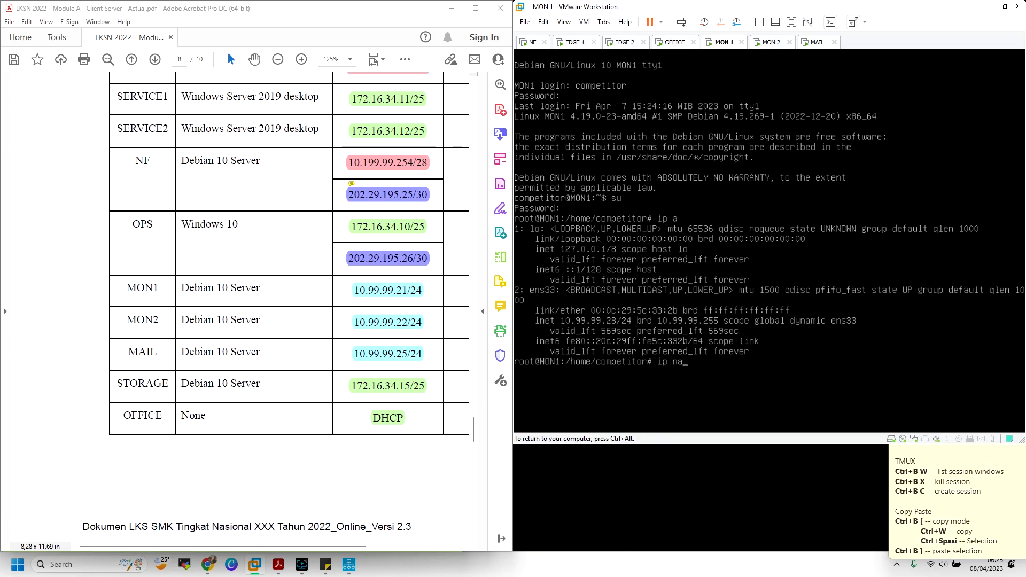
pyautogui.press('Return')
pyautogui.write('ip a')
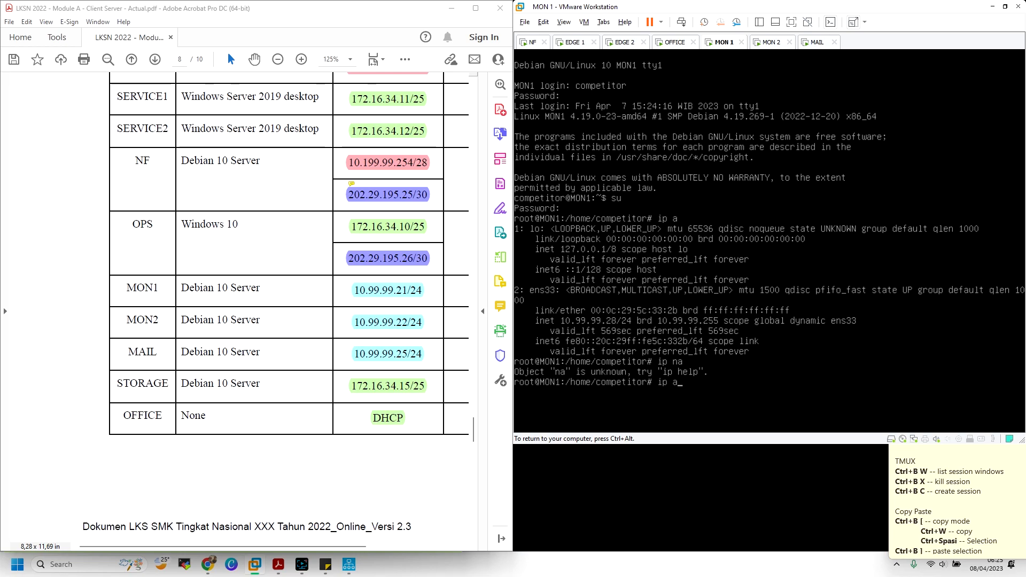
pyautogui.press('Return')
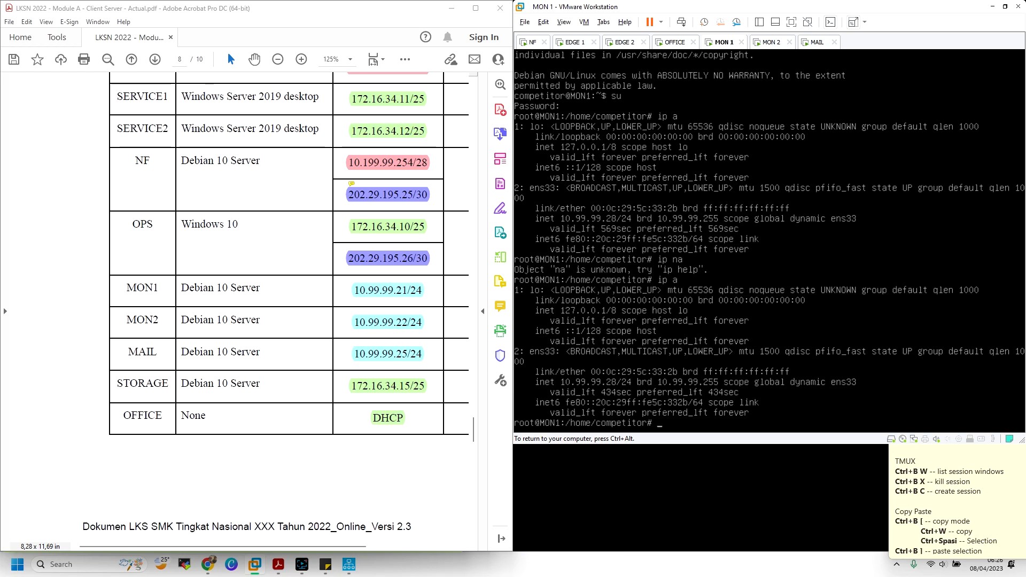
pyautogui.hotkey('ctrl', 'alt')
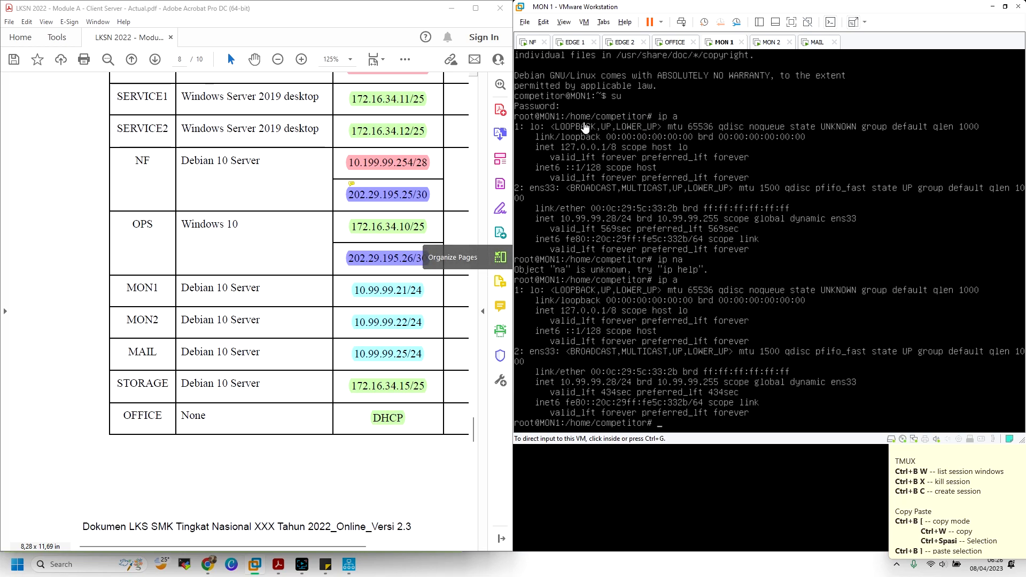
# Rerun ip a on MON 2 to confirm its leased 10.99.99.27/24, then return to NF
pyautogui.click(770, 42)
pyautogui.click(763, 56)
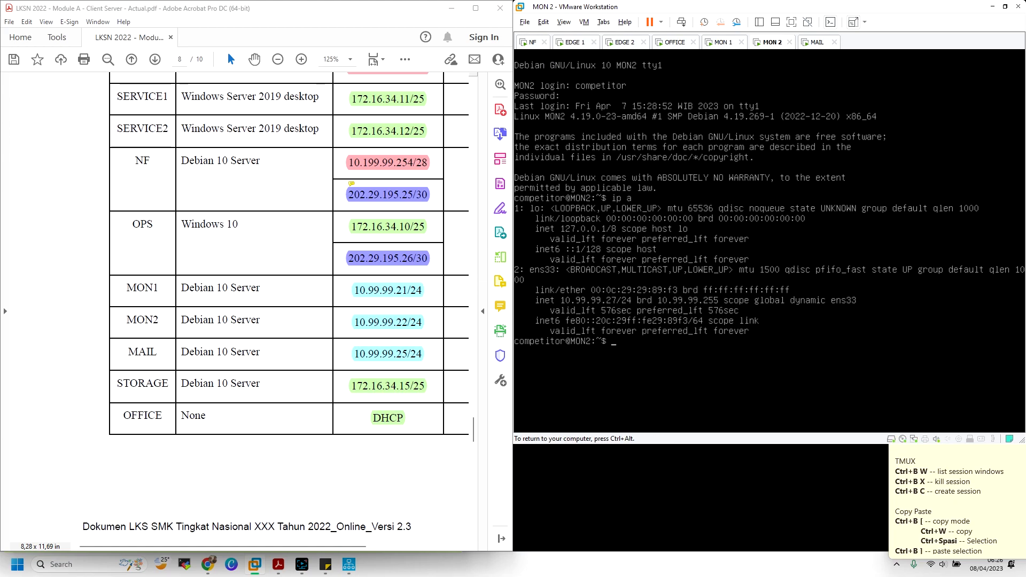
pyautogui.write('ip a')
pyautogui.press('Return')
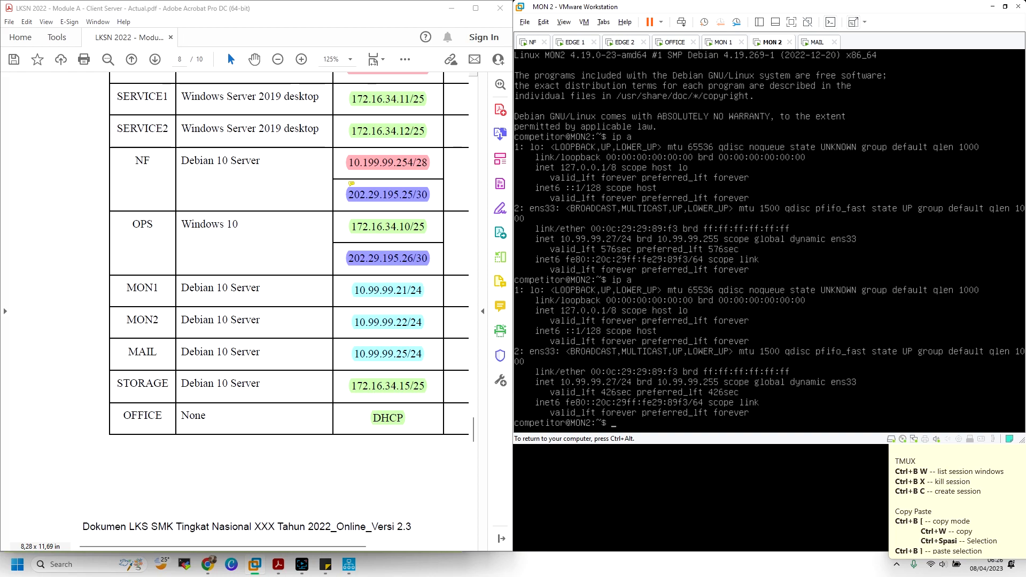
pyautogui.hotkey('ctrl', 'alt')
pyautogui.click(533, 43)
pyautogui.click(707, 164)
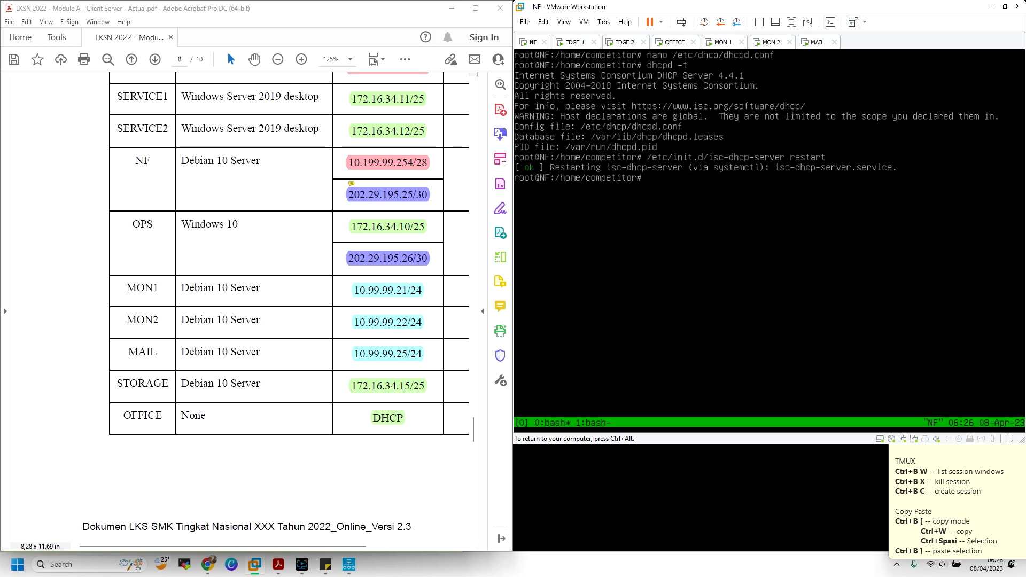
# Run dhcp-lease-list on NF to show MAIL, MON2, MON1 and STORAGE leases
pyautogui.press('BackSpace')
pyautogui.press('BackSpace')
pyautogui.write('dhcp')
pyautogui.press('Tab')
pyautogui.press('Tab')
pyautogui.press('Tab')
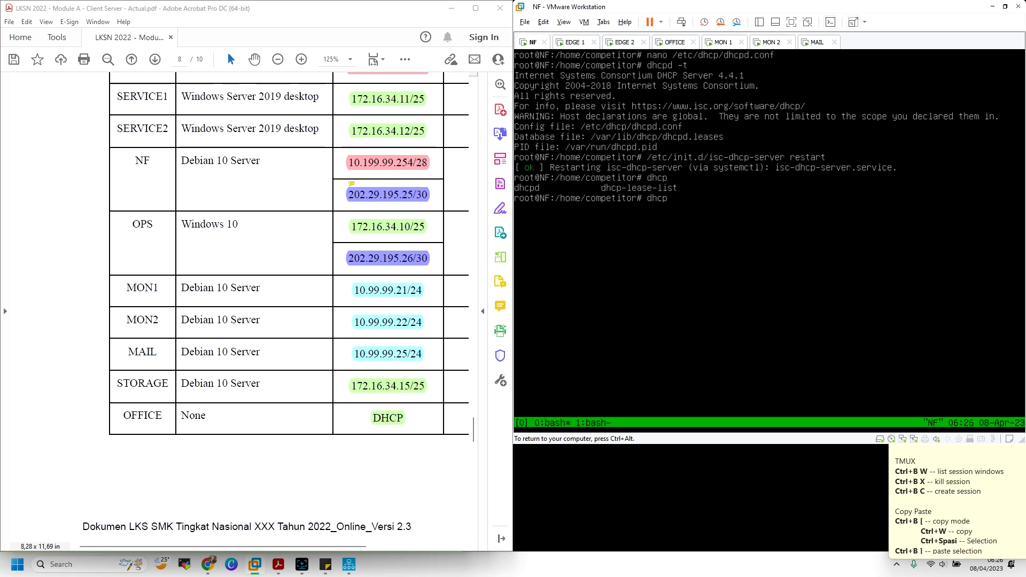
pyautogui.write('-l')
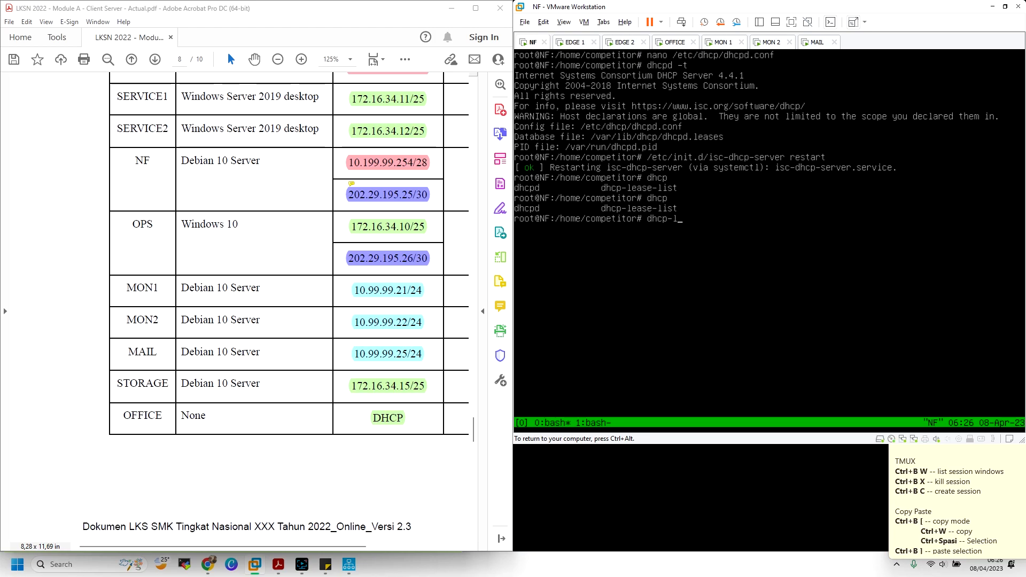
pyautogui.write('ease-list')
pyautogui.press('Return')
pyautogui.hotkey('ctrl', 'alt')
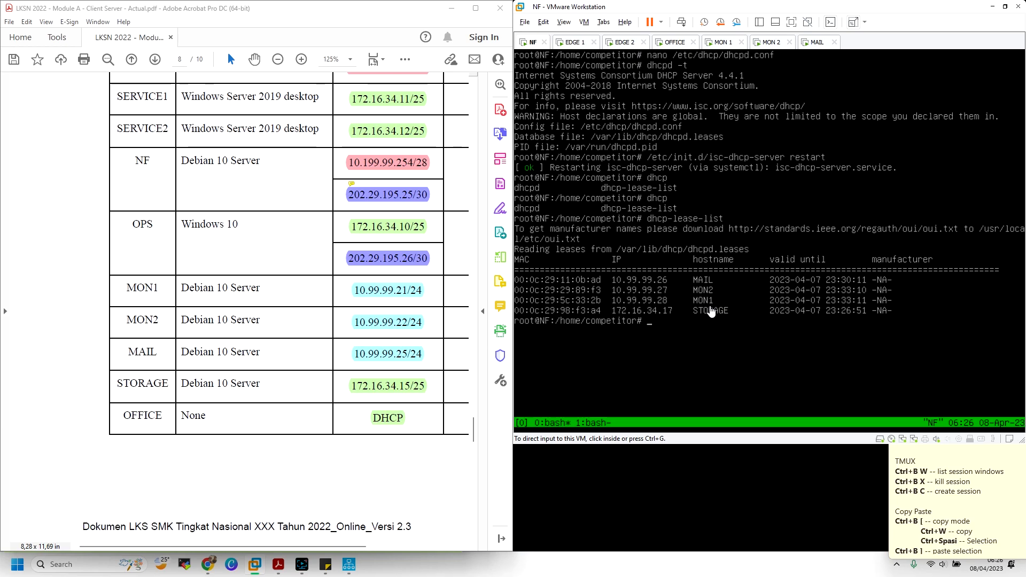
# Switch NF to the next tmux window and begin opening the window list
pyautogui.click(666, 302)
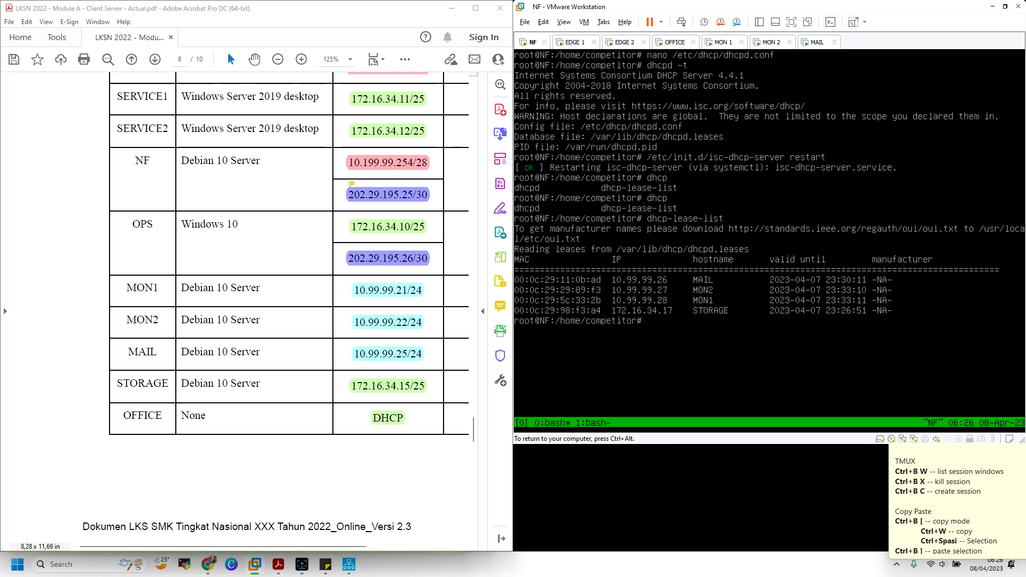
pyautogui.hotkey('ctrl', 'b')
pyautogui.press('n')
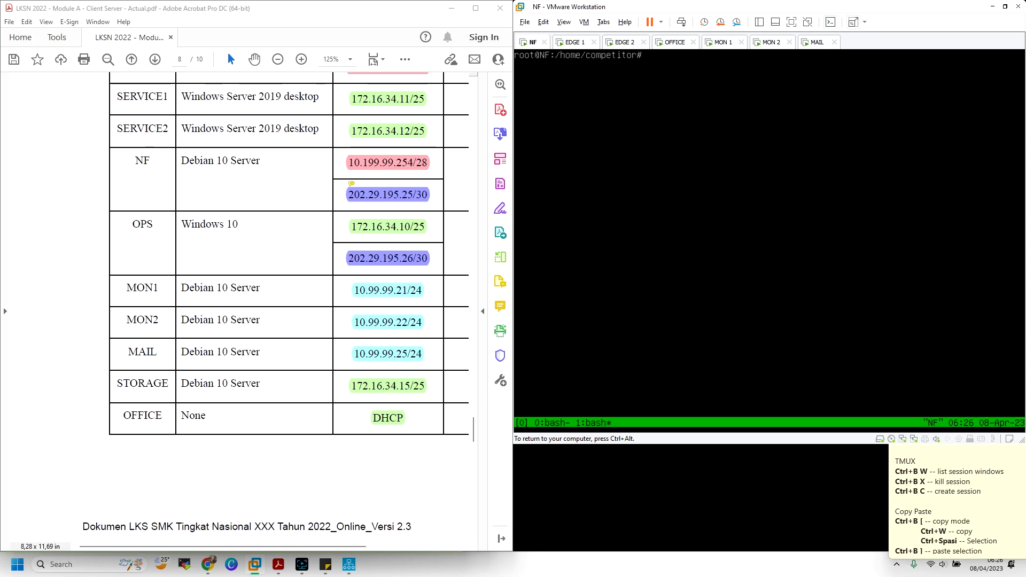
pyautogui.hotkey('ctrl', 'b')
# Select tmux window 0 and open /etc/dhcp/dhcpd.conf in nano
pyautogui.press('w')
pyautogui.press('Up')
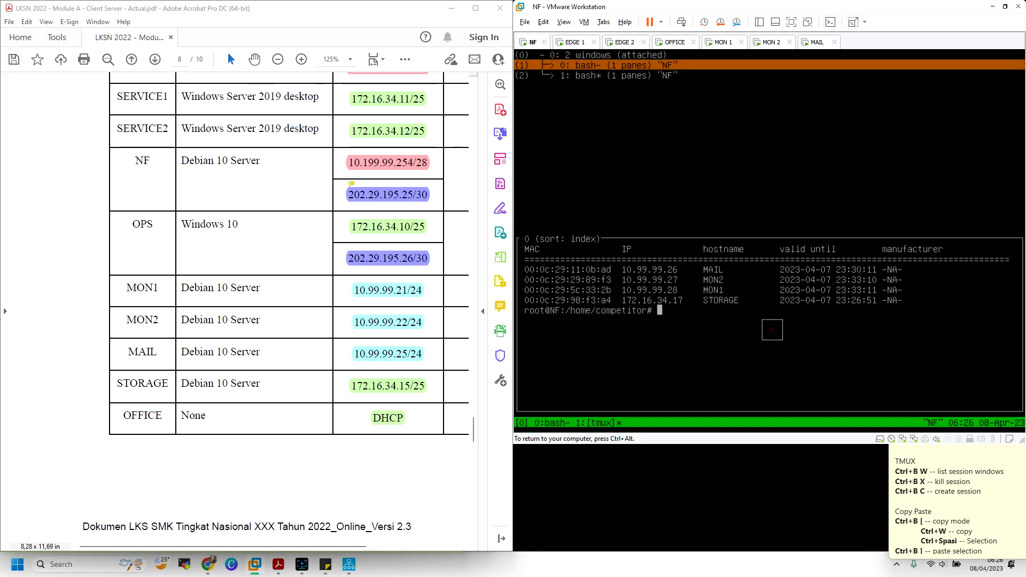
pyautogui.press('Return')
pyautogui.write('nano ')
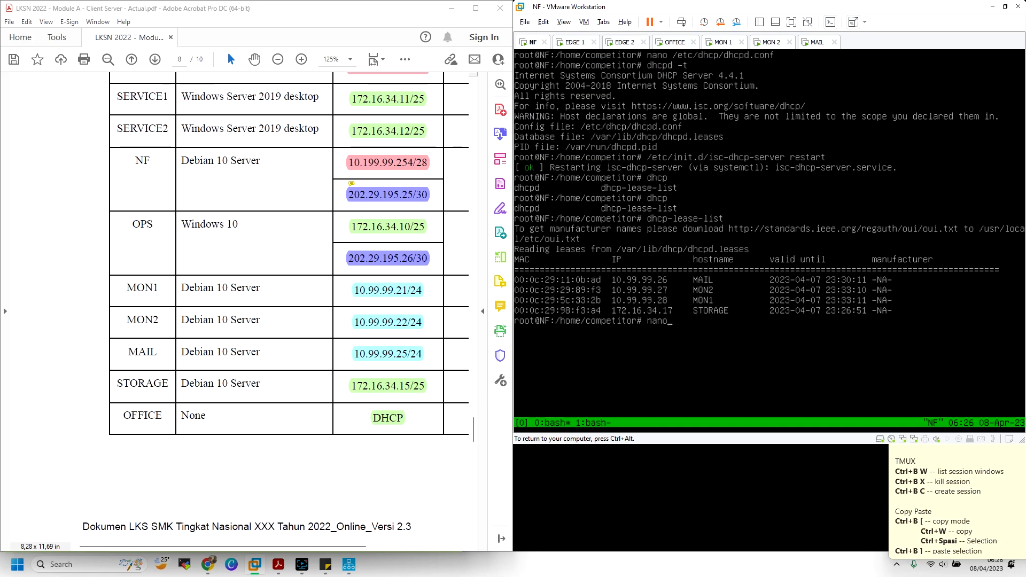
pyautogui.write('/etc/d')
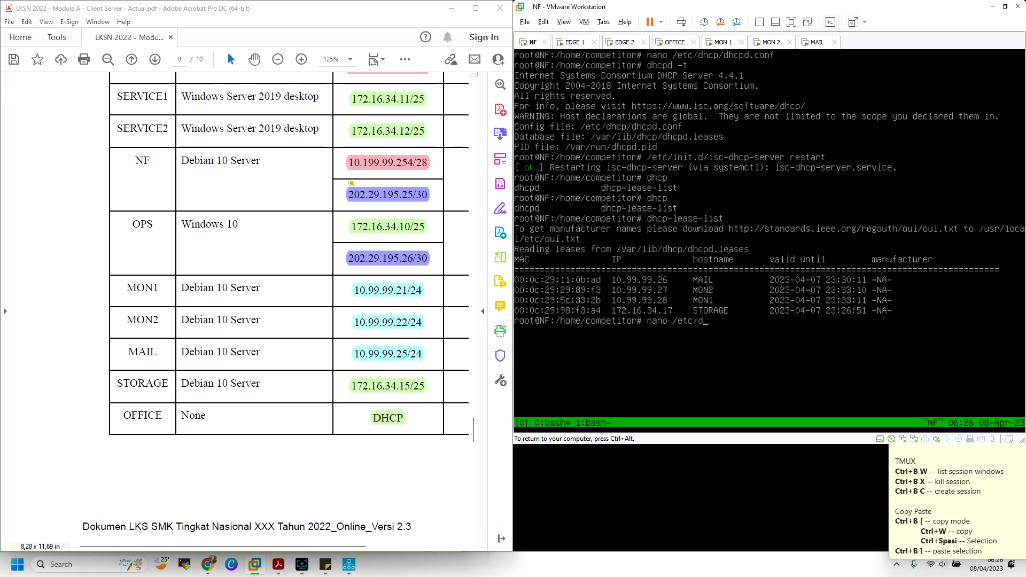
pyautogui.write('hcp/dhcpd.conf')
pyautogui.press('Return')
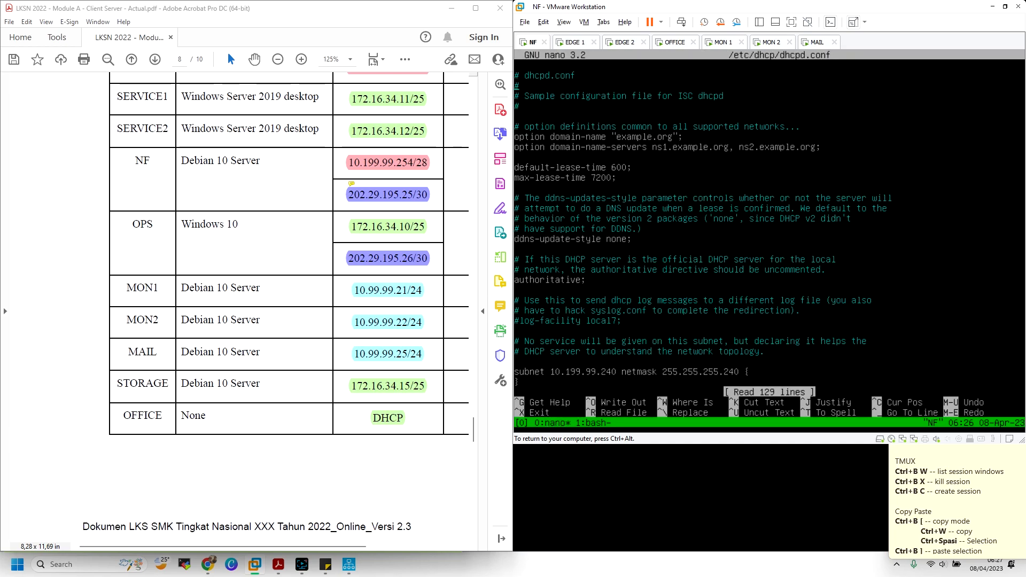
# Page through dhcpd.conf to the MON1, MON2 and MAIL host blocks and DMZ subnet
pyautogui.press('Down')
pyautogui.press('Down')
pyautogui.press('Down')
pyautogui.press('Down')
pyautogui.press('Down')
pyautogui.press('Down')
pyautogui.press('Down')
pyautogui.press('Down')
pyautogui.press('Down')
pyautogui.press('Down')
pyautogui.press('Down')
pyautogui.press('Down')
pyautogui.press('Down')
pyautogui.press('Down')
pyautogui.press('Down')
pyautogui.press('Down')
pyautogui.press('Down')
pyautogui.press('Down')
pyautogui.press('Down')
pyautogui.press('Down')
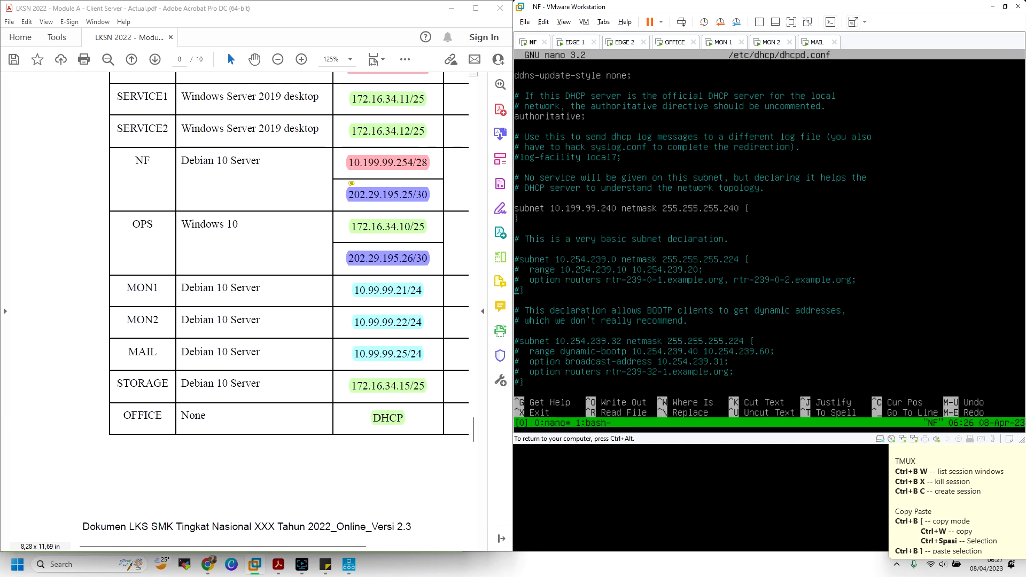
pyautogui.press('Down')
pyautogui.press('Down')
pyautogui.press('Down')
pyautogui.press('Down')
pyautogui.press('Down')
pyautogui.press('Down')
pyautogui.press('Down')
pyautogui.press('Down')
pyautogui.press('Down')
pyautogui.press('Down')
pyautogui.press('Down')
pyautogui.press('Down')
pyautogui.press('Down')
pyautogui.press('Down')
pyautogui.press('Down')
pyautogui.press('Down')
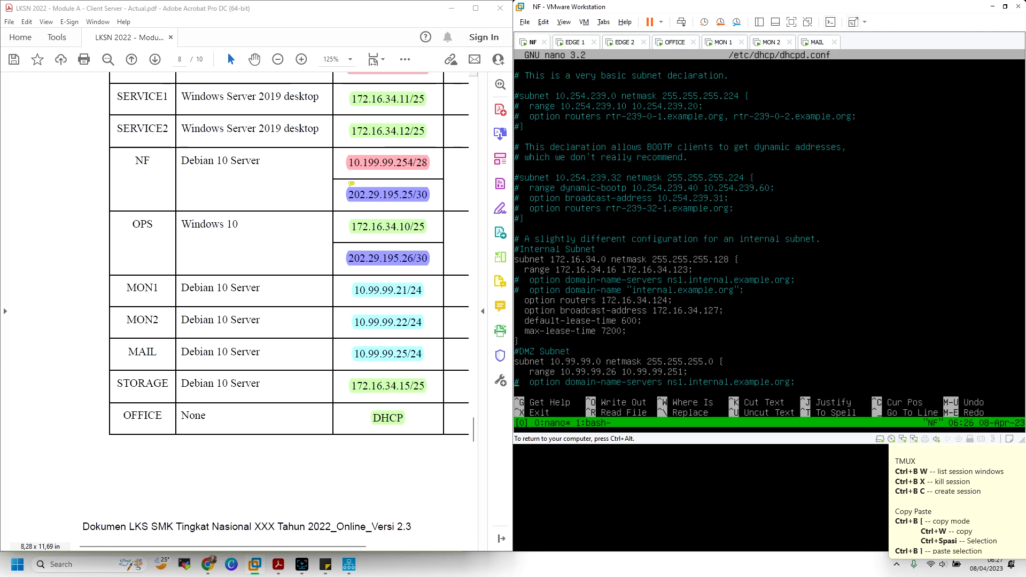
pyautogui.press('Down')
pyautogui.press('Down')
pyautogui.press('Down')
pyautogui.press('Down')
pyautogui.press('Down')
pyautogui.press('Down')
pyautogui.press('Down')
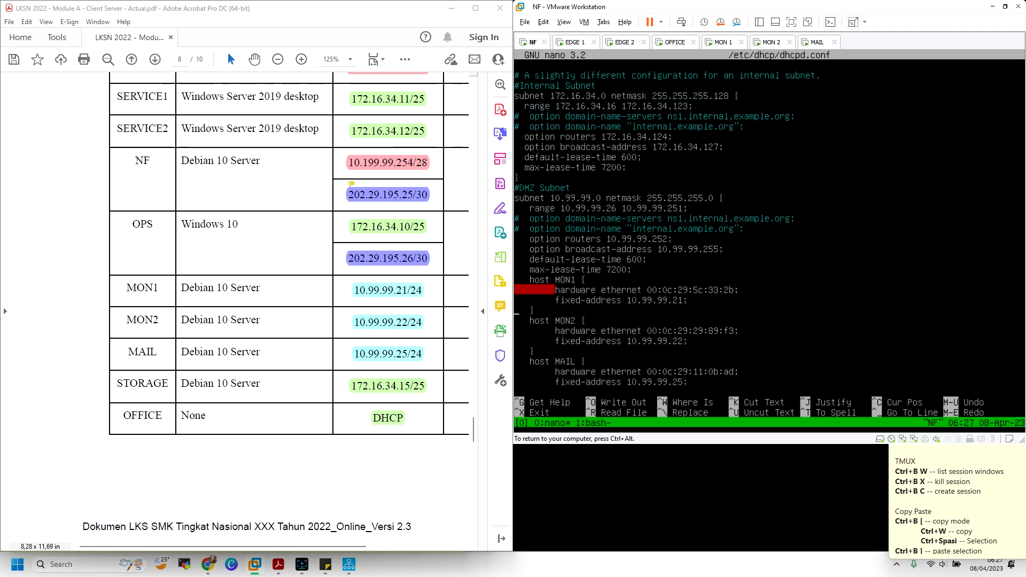
pyautogui.press('Down')
pyautogui.press('Down')
pyautogui.press('Down')
pyautogui.press('Down')
pyautogui.press('Down')
pyautogui.press('Down')
pyautogui.press('Down')
pyautogui.press('Down')
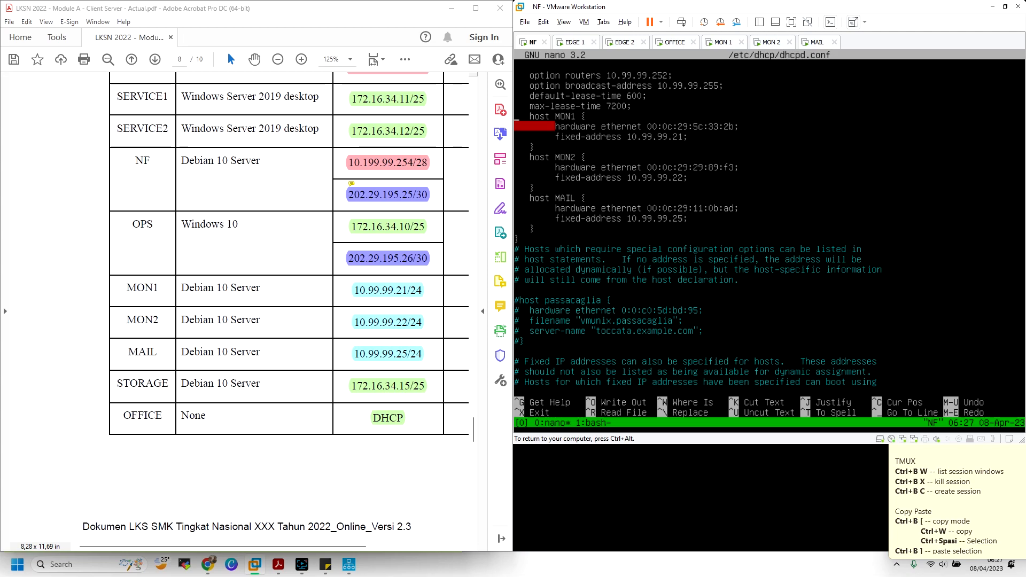
pyautogui.hotkey('ctrl', 'alt')
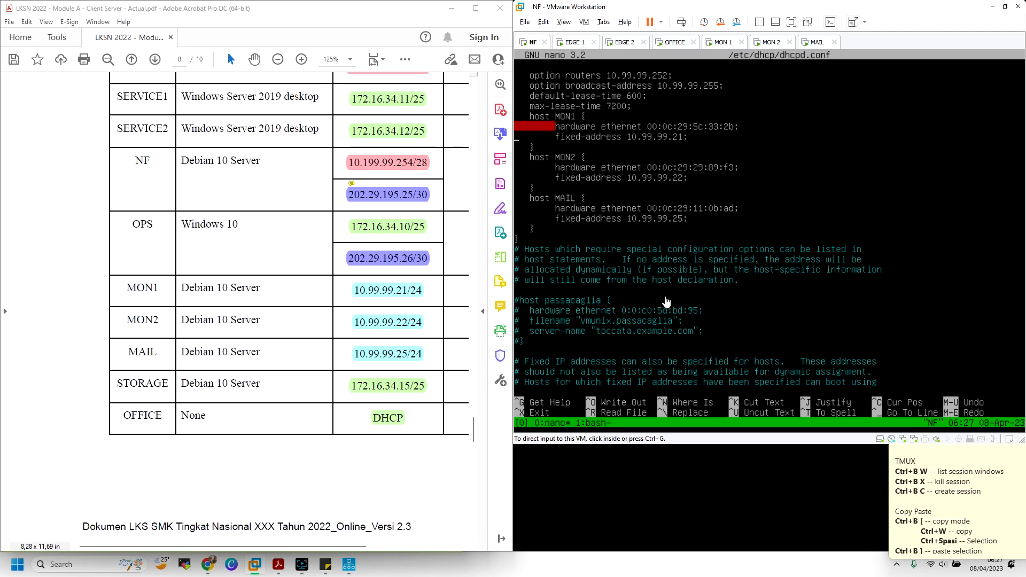
pyautogui.click(685, 136)
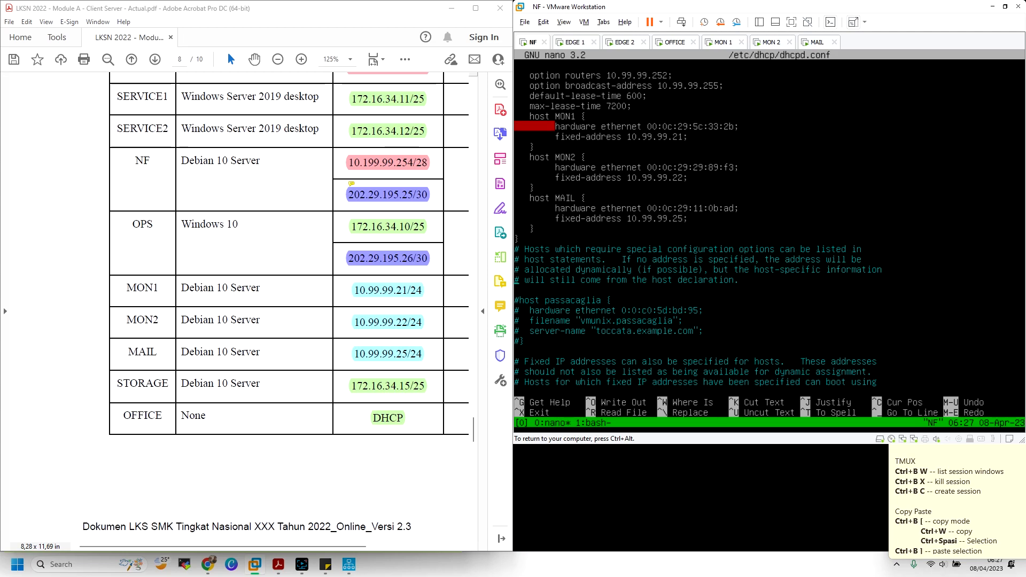
pyautogui.press('Down')
pyautogui.press('Down')
pyautogui.press('Down')
pyautogui.press('Down')
pyautogui.press('Down')
pyautogui.press('Down')
pyautogui.press('Down')
pyautogui.press('Down')
pyautogui.press('Down')
pyautogui.press('Down')
pyautogui.press('Down')
pyautogui.press('Down')
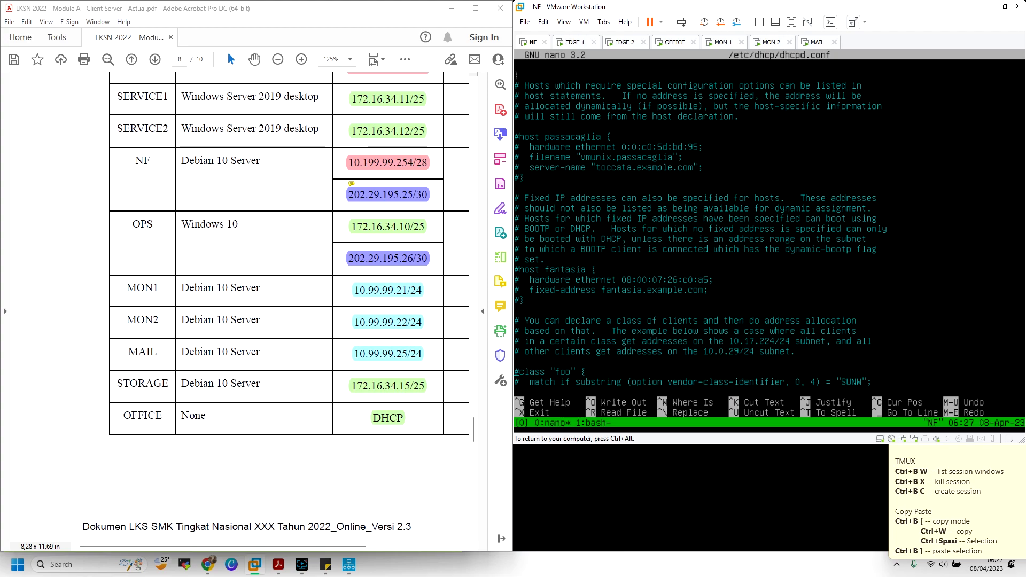
pyautogui.press('Up')
pyautogui.press('Up')
pyautogui.press('Up')
pyautogui.press('Up')
pyautogui.press('Up')
pyautogui.press('Up')
pyautogui.press('Up')
pyautogui.press('Up')
pyautogui.press('Up')
pyautogui.press('Up')
pyautogui.press('Up')
pyautogui.press('Up')
pyautogui.press('Up')
pyautogui.press('Up')
pyautogui.press('Up')
pyautogui.press('Up')
pyautogui.press('Up')
pyautogui.press('Up')
pyautogui.press('Up')
pyautogui.press('Up')
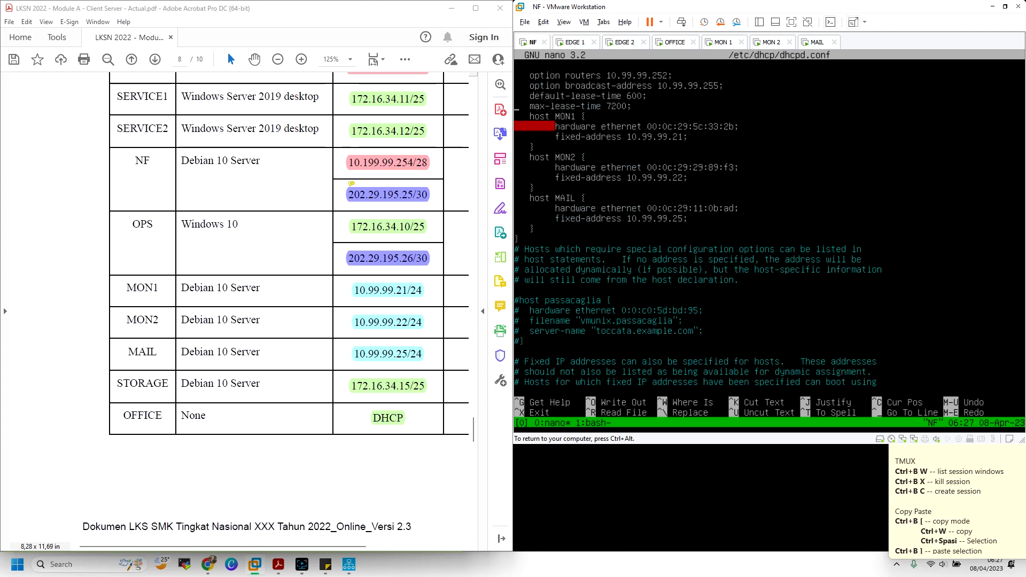
pyautogui.press('Up')
pyautogui.press('Up')
pyautogui.press('Up')
pyautogui.press('Up')
pyautogui.press('Up')
pyautogui.press('Up')
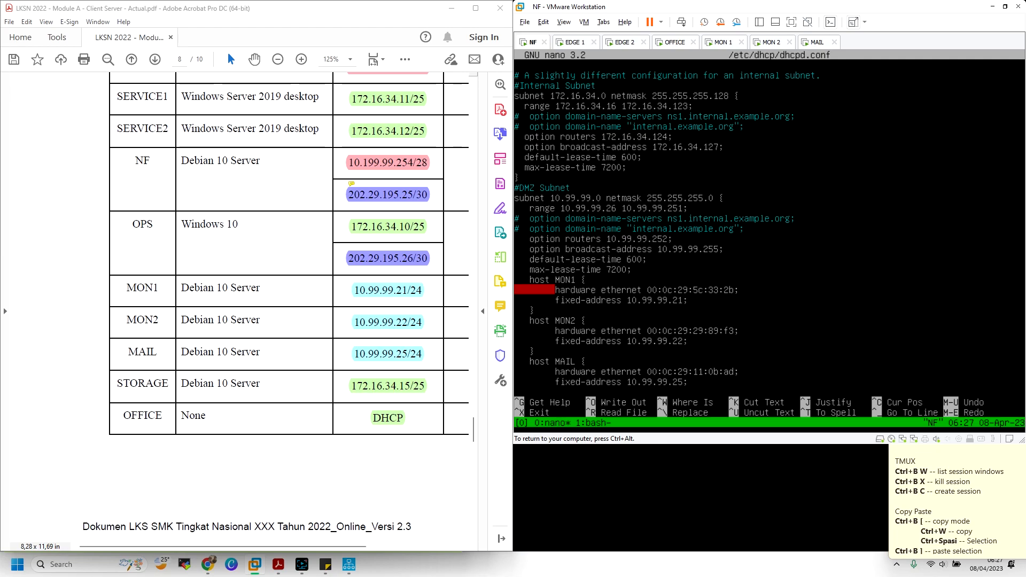
# Switch to tmux window 1 with the root shell prompt
pyautogui.hotkey('ctrl', 'b')
pyautogui.press('w')
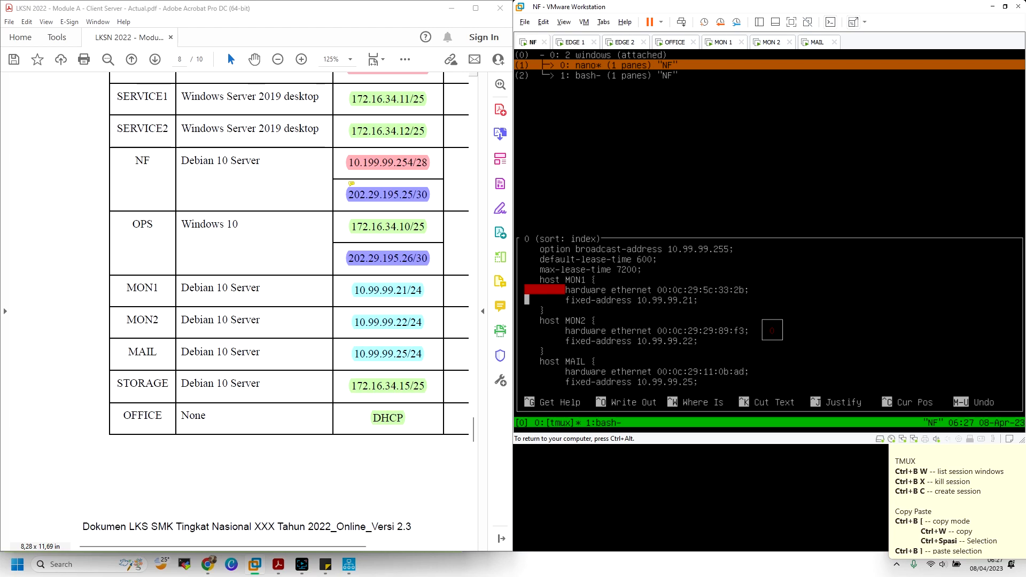
pyautogui.press('Down')
pyautogui.press('Return')
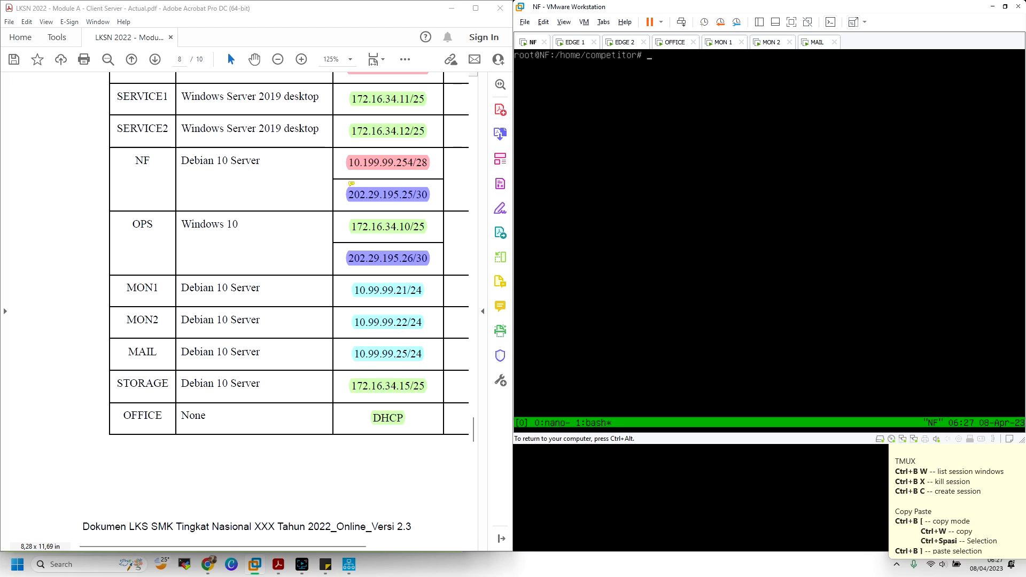
pyautogui.hotkey('ctrl', 'alt')
# Glance at MON 1's console, then return NF to the nano window 0 with dhcpd.conf
pyautogui.click(724, 43)
pyautogui.click(714, 138)
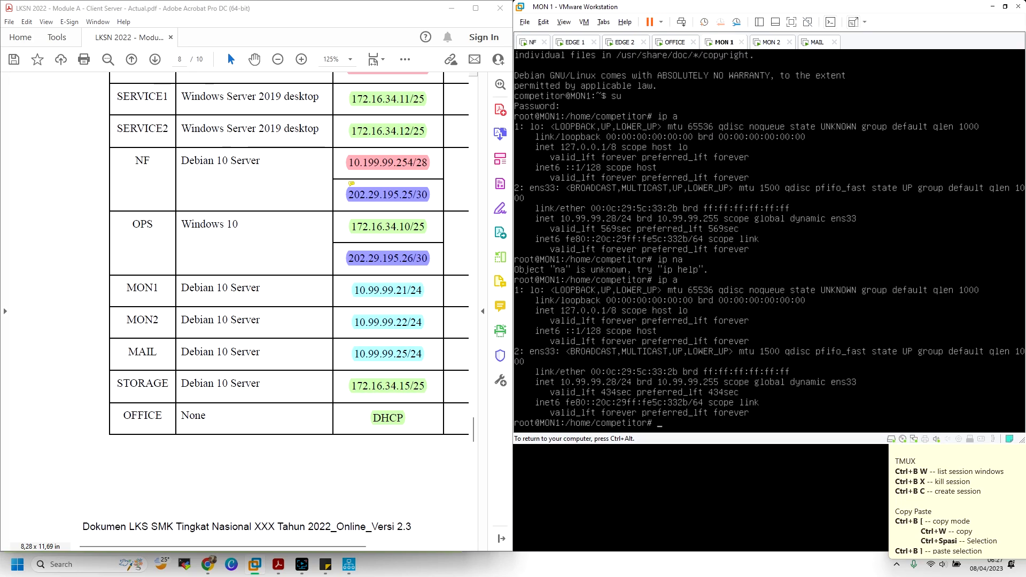
pyautogui.hotkey('ctrl', 'alt')
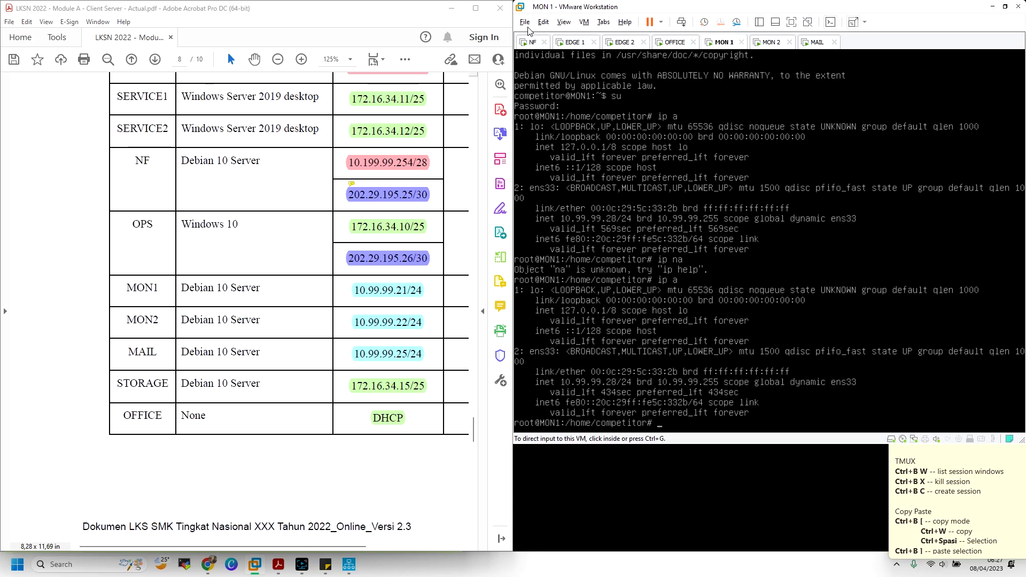
pyautogui.click(529, 43)
pyautogui.click(553, 91)
pyautogui.hotkey('ctrl', 'b')
pyautogui.press('0')
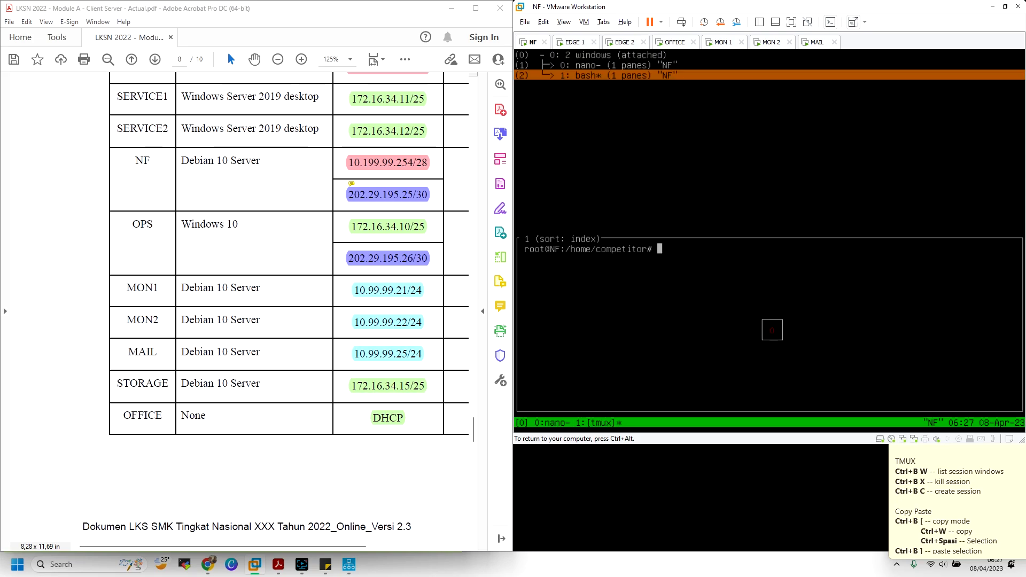
pyautogui.hotkey('ctrl', 'alt')
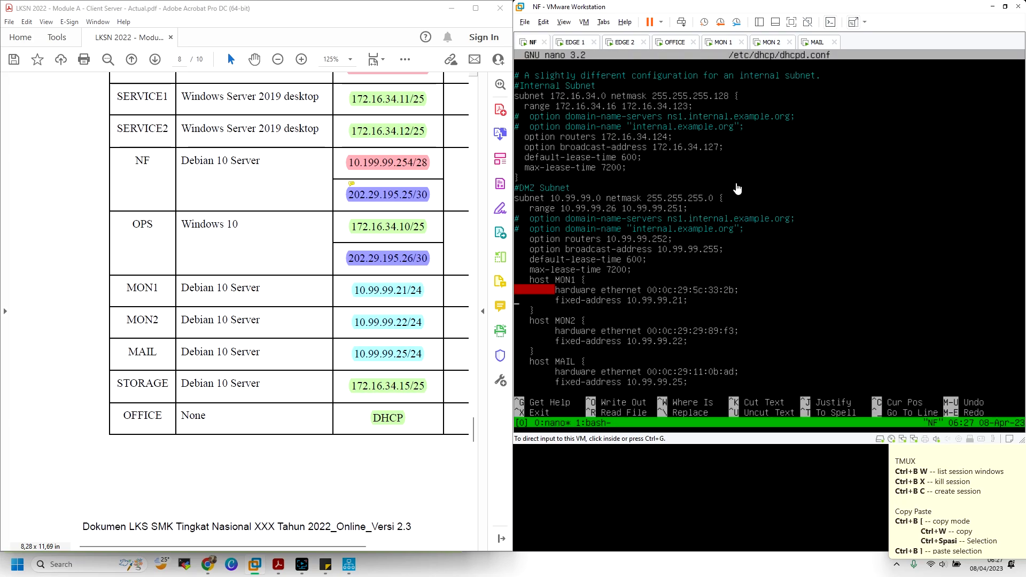
# Compare MON 1's addresses against NF's dhcpd.conf host entries by alternating consoles
pyautogui.click(725, 43)
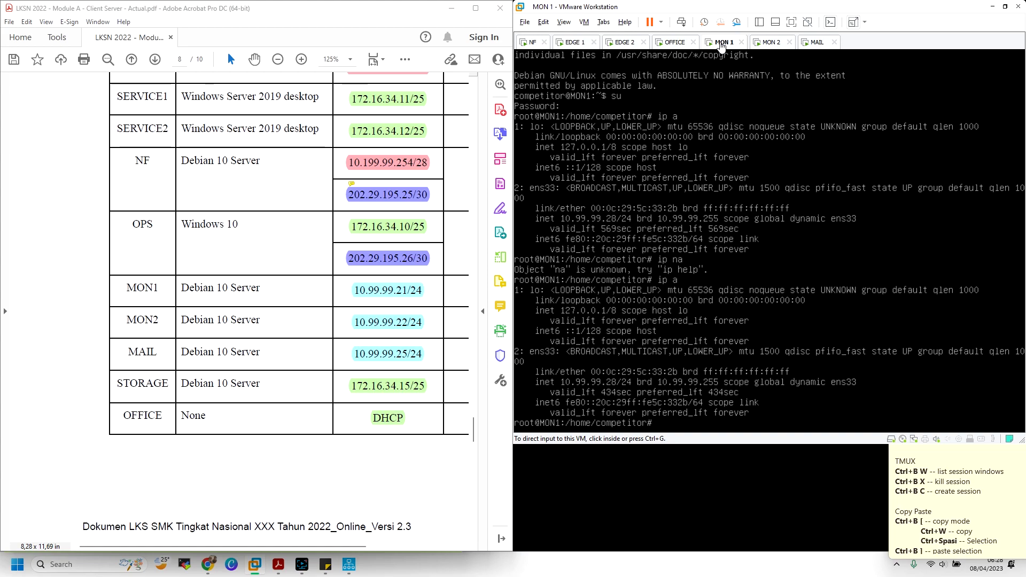
pyautogui.click(532, 42)
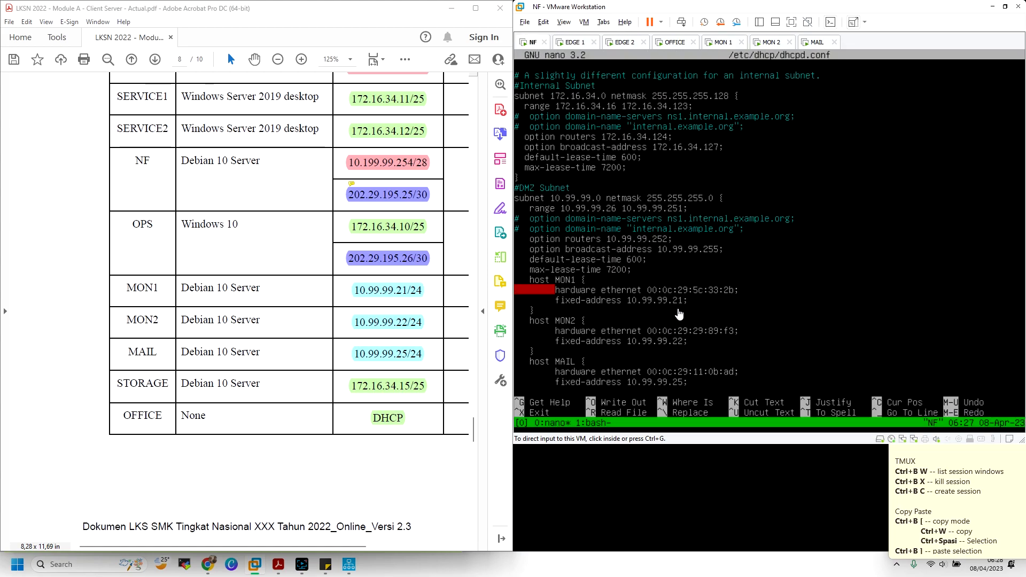
pyautogui.click(722, 42)
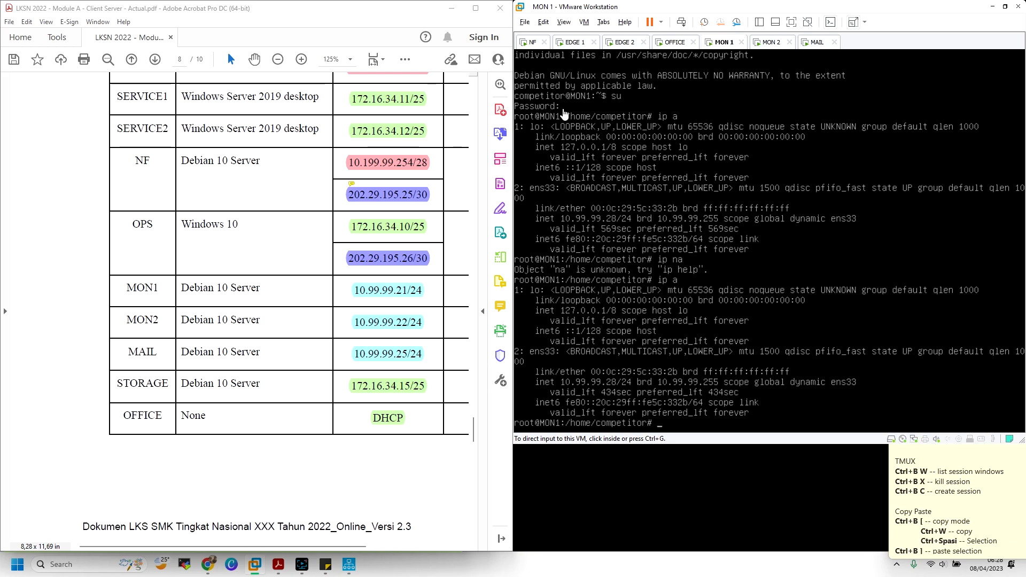
pyautogui.click(534, 43)
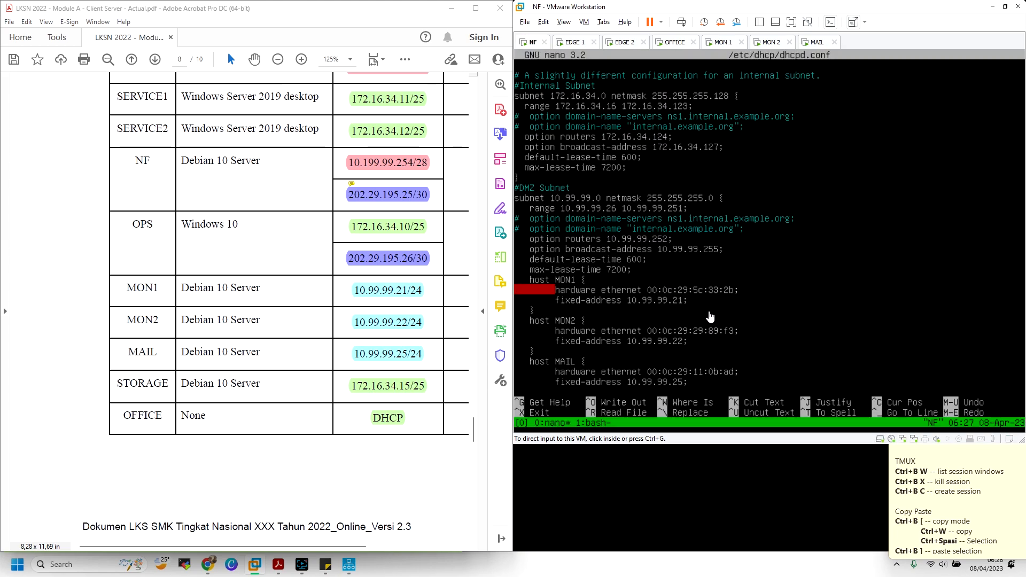
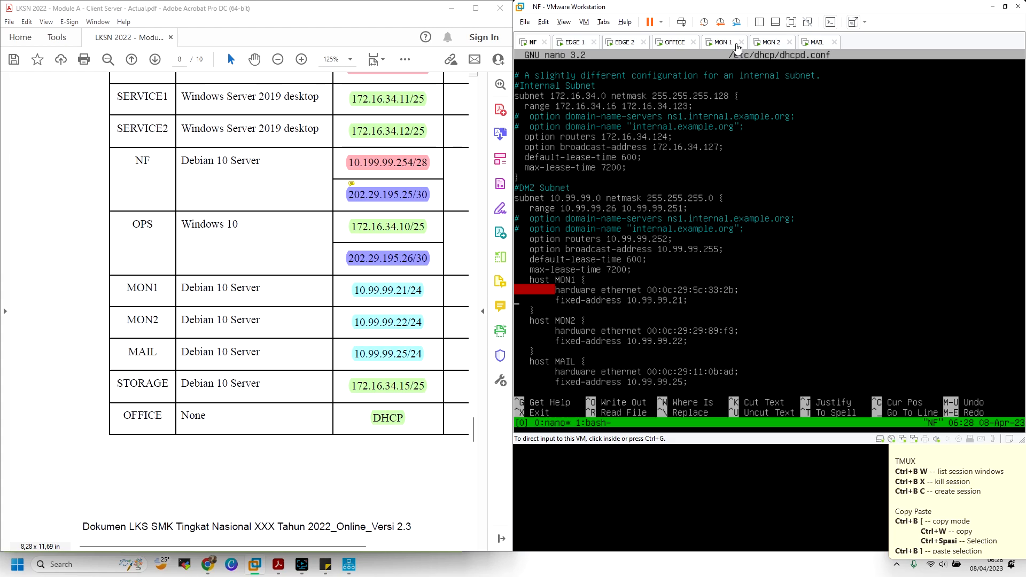
# Change the DMZ range start in NF's dhcpd.conf to 10.99.99.21 and save the file
pyautogui.click(718, 215)
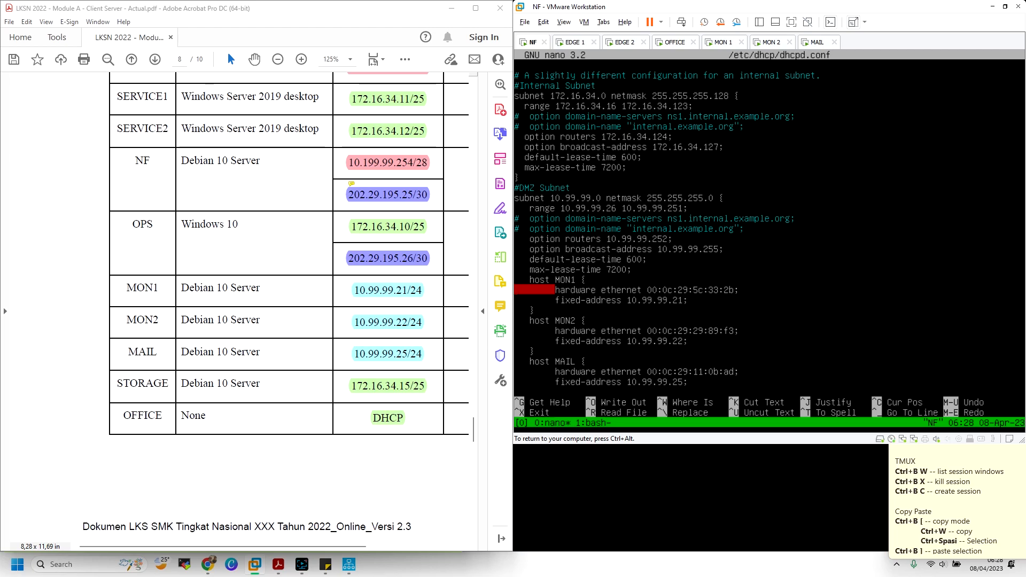
pyautogui.press('BackSpace')
pyautogui.write('1')
pyautogui.hotkey('ctrl', 'x')
pyautogui.press('y')
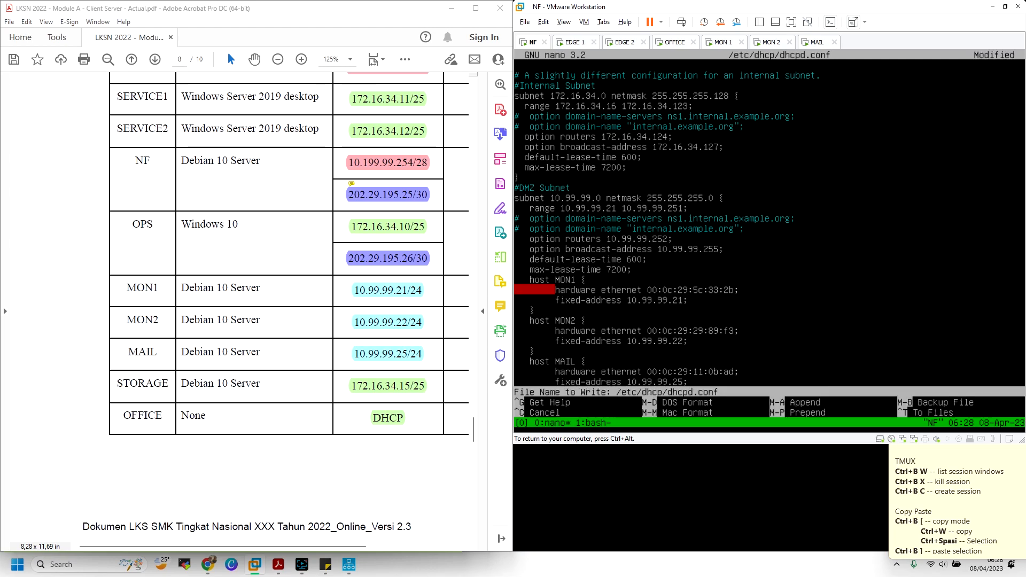
pyautogui.press('Return')
# Restart isc-dhcp-server on NF to apply the new range
pyautogui.press('Up')
pyautogui.press('Up')
pyautogui.press('Up')
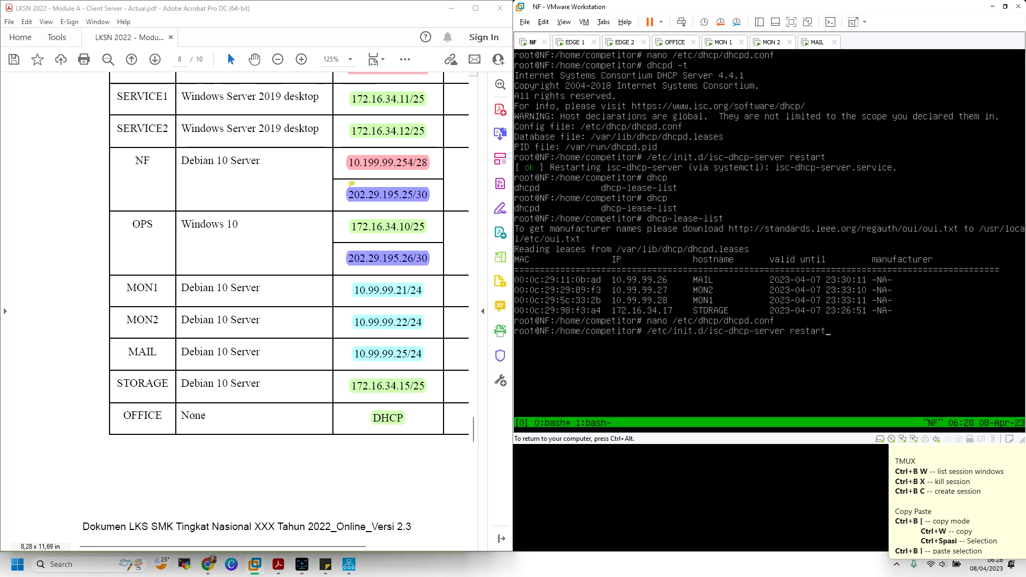
pyautogui.press('Return')
pyautogui.hotkey('ctrl', 'alt')
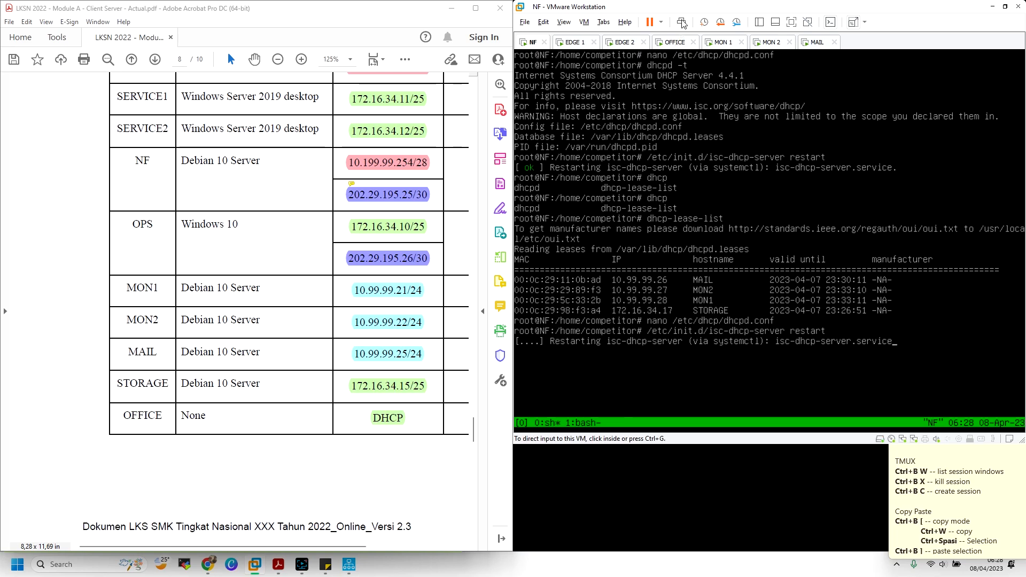
pyautogui.click(720, 42)
# Restart networking on MON1 with /etc/init.d/networking restart
pyautogui.click(718, 83)
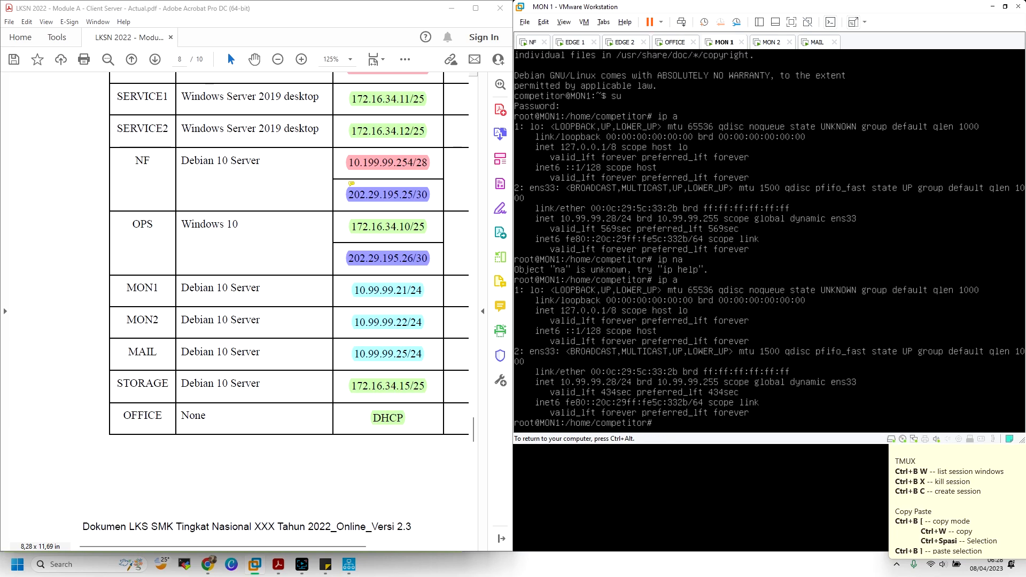
pyautogui.write('/etc/init.d/ne')
pyautogui.press('Tab')
pyautogui.write('re')
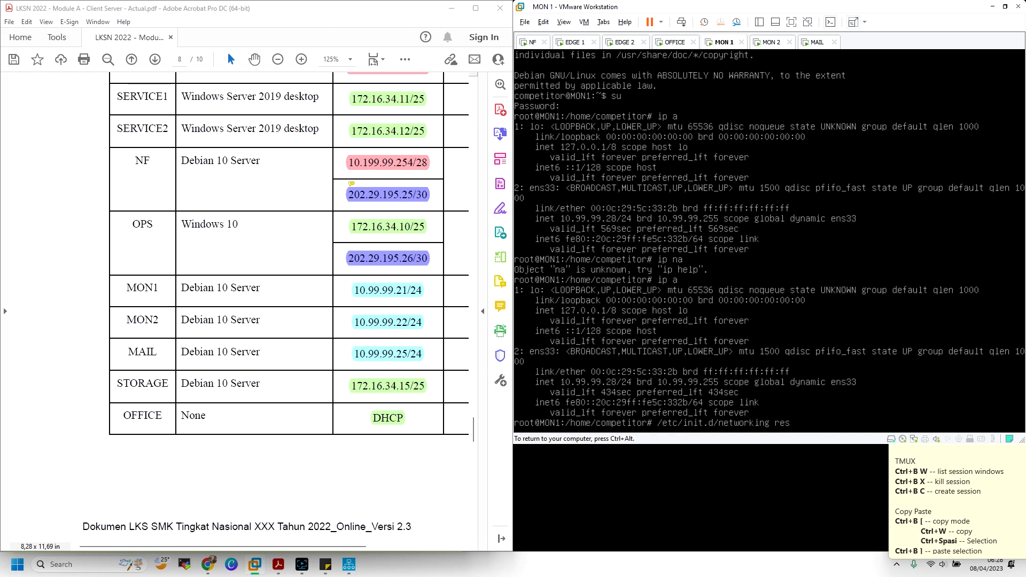
pyautogui.write('start')
pyautogui.press('Return')
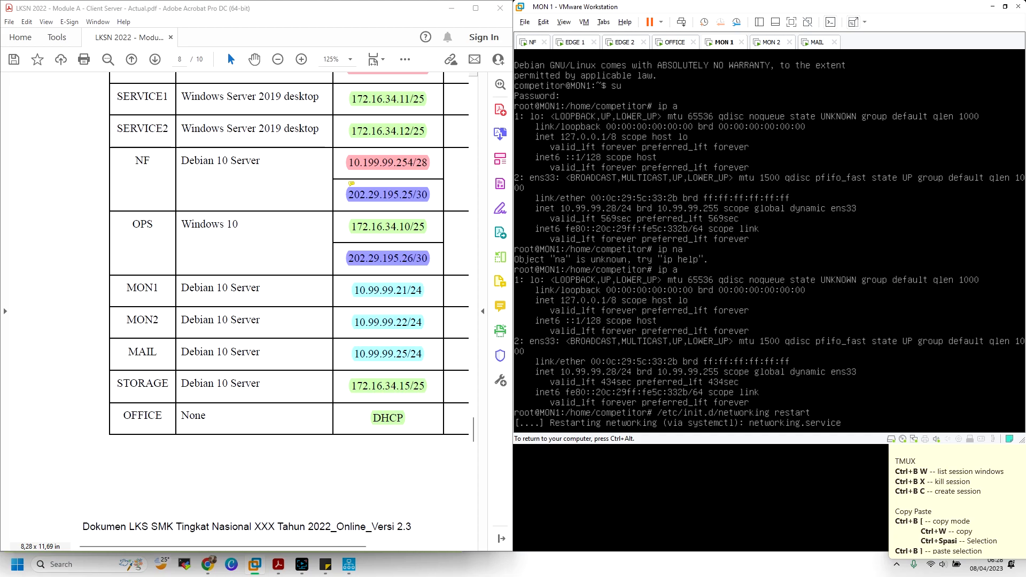
# Become root on MON2 with su and restart its networking
pyautogui.click(770, 42)
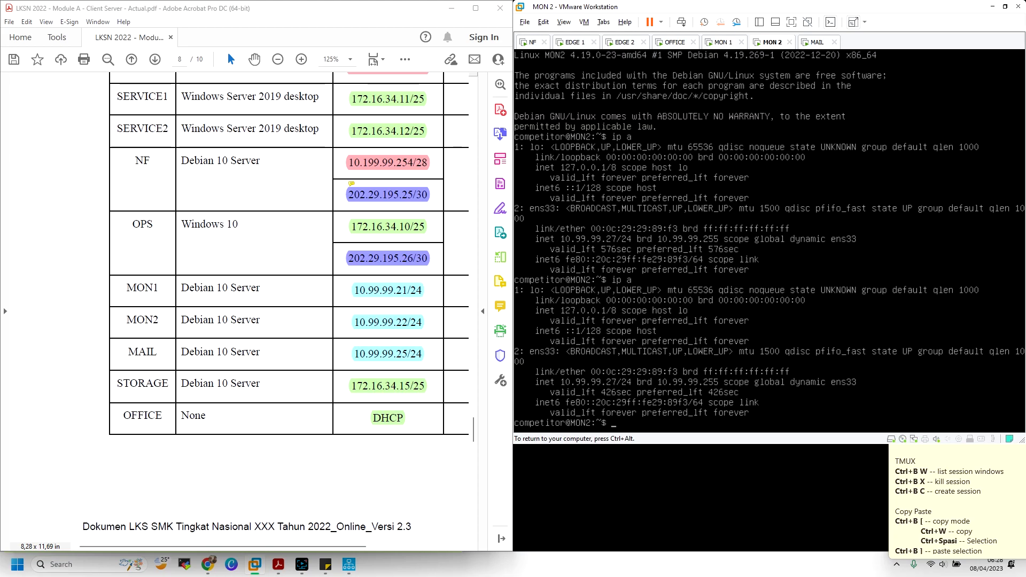
pyautogui.write('su')
pyautogui.press('Return')
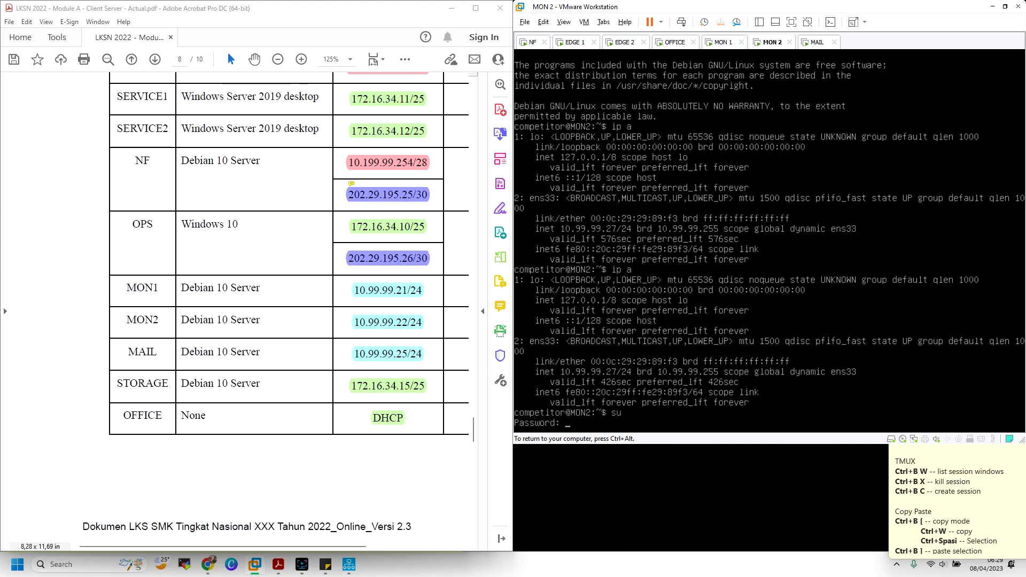
pyautogui.press('Return')
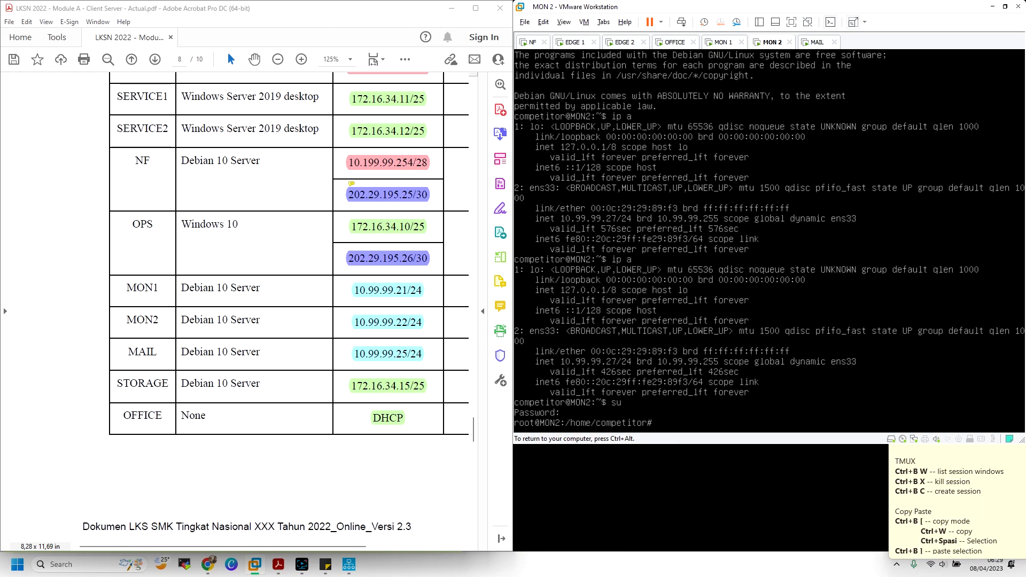
pyautogui.hotkey('ctrl', 'alt')
pyautogui.click(722, 380)
pyautogui.write('/etc/init.d/net')
pyautogui.press('Tab')
pyautogui.write('restart')
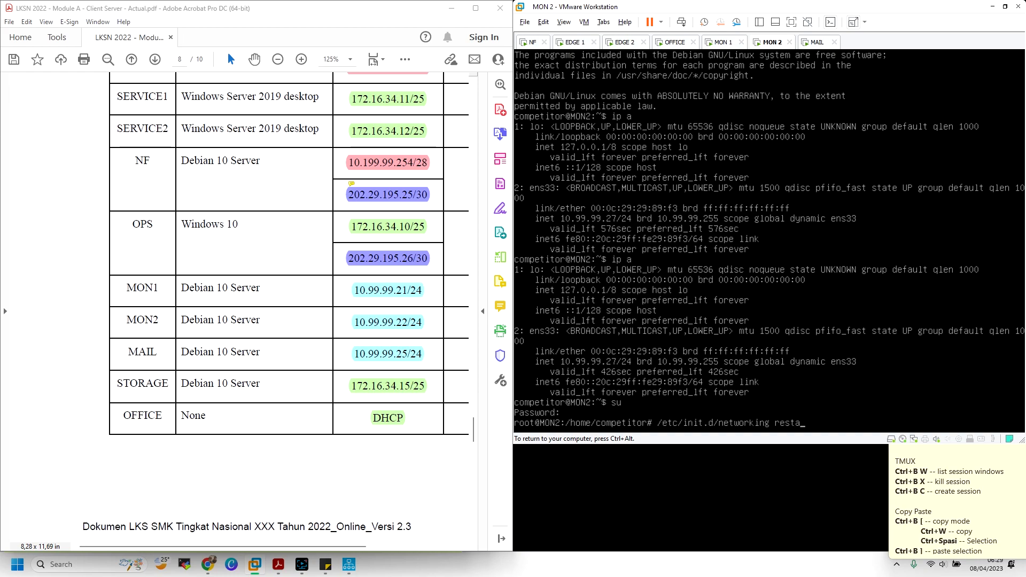
pyautogui.press('Return')
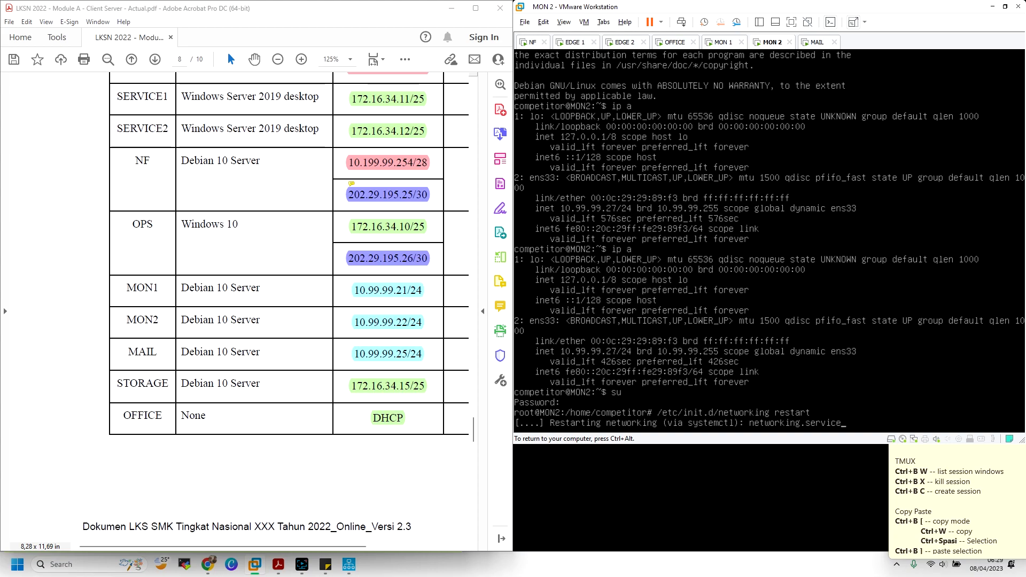
# Run /etc/init.d/networking restart on MAIL too
pyautogui.click(719, 43)
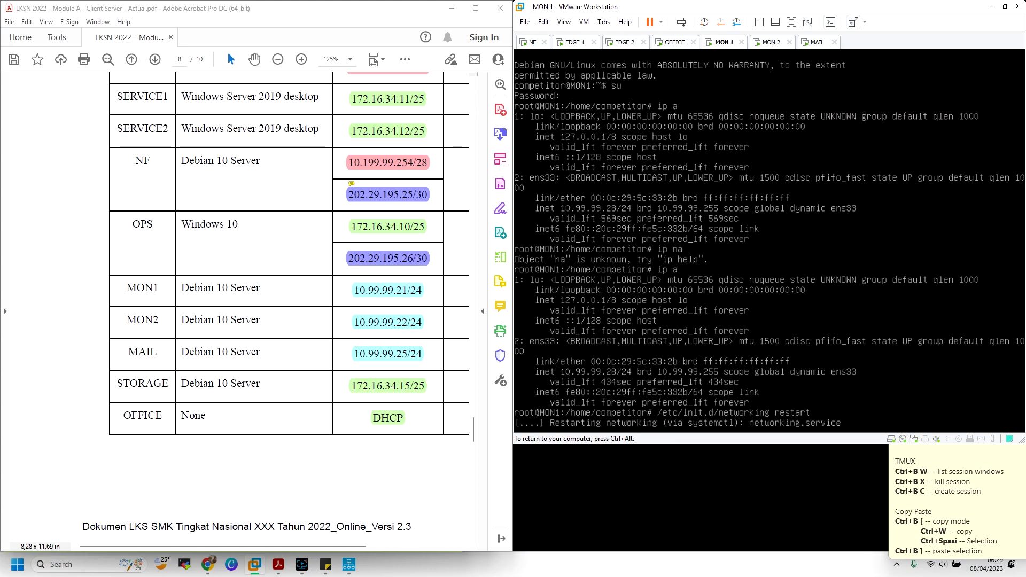
pyautogui.hotkey('ctrl', 'alt')
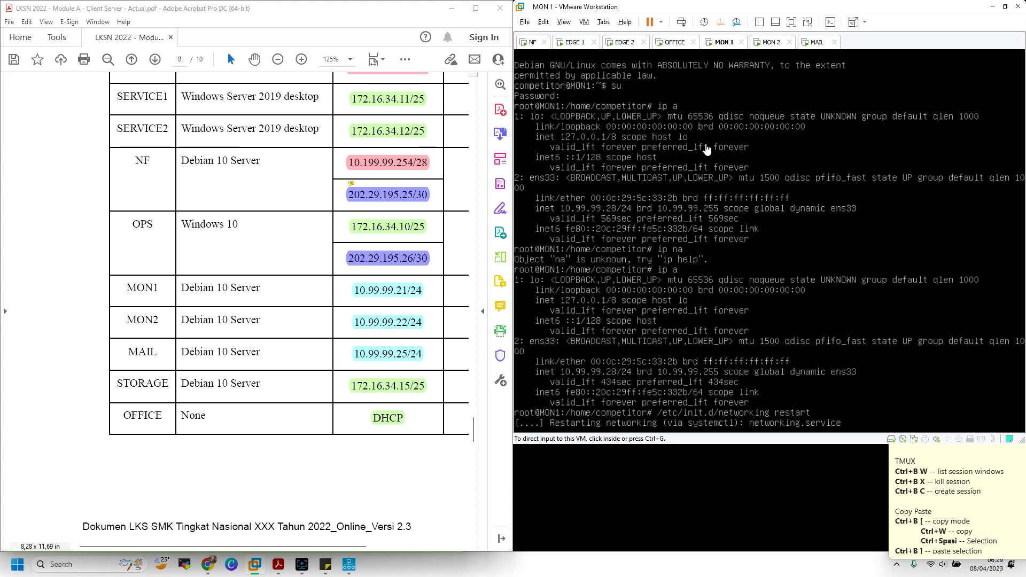
pyautogui.click(816, 43)
pyautogui.click(798, 140)
pyautogui.write('/etc/')
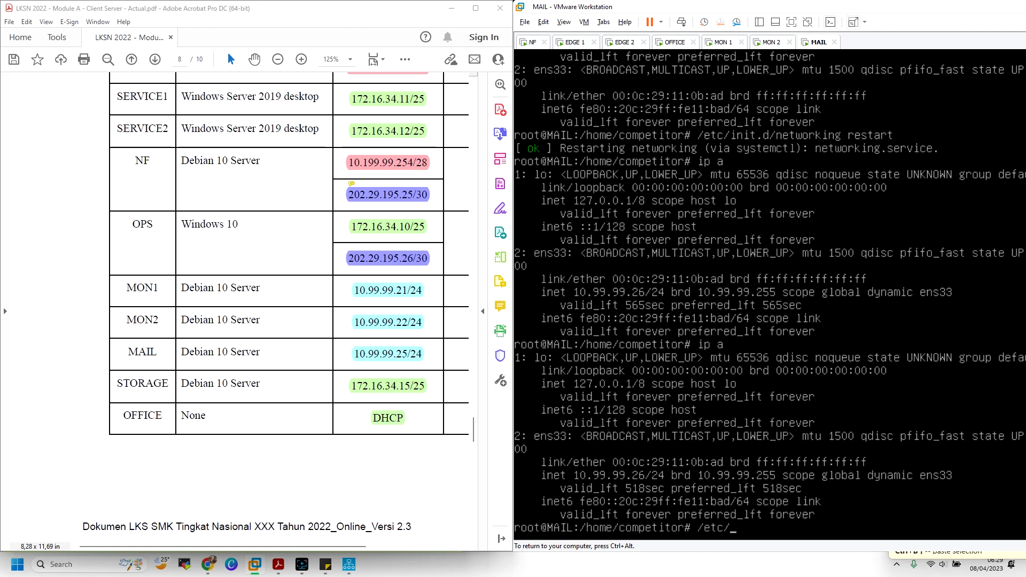
pyautogui.write('init.d/networking restart')
pyautogui.press('Return')
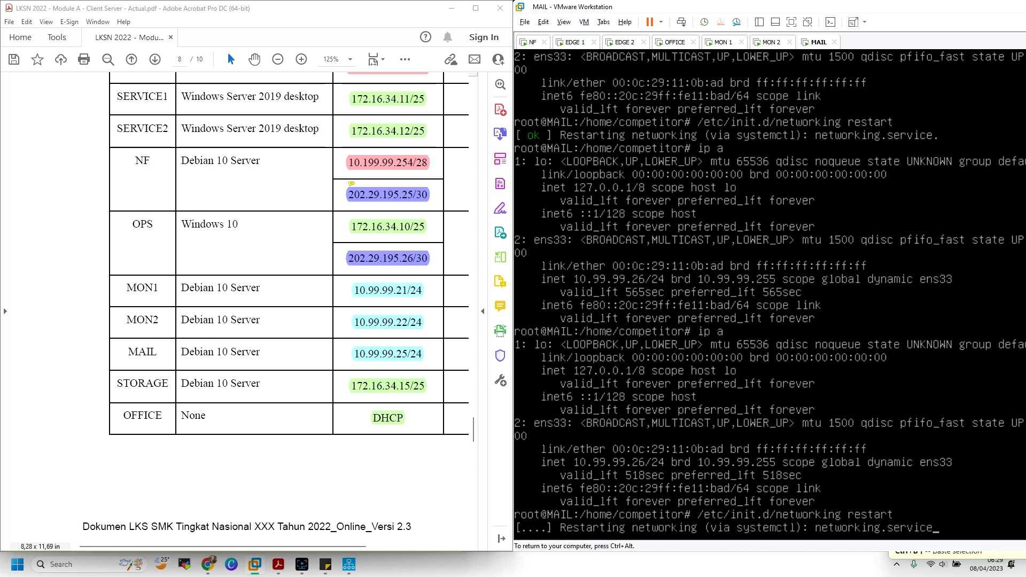
pyautogui.hotkey('ctrl', 'alt')
pyautogui.click(720, 43)
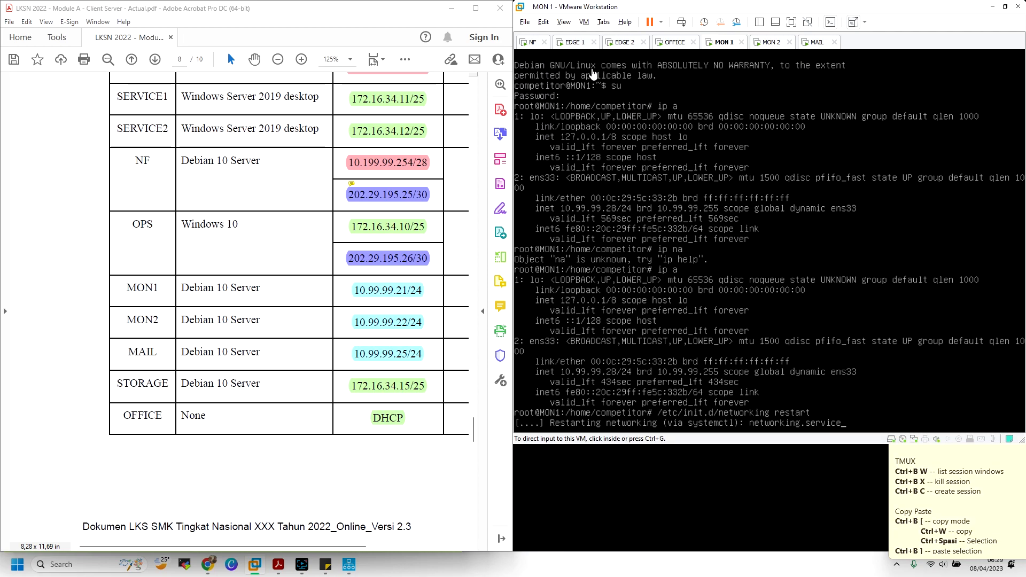
# List NF's current DHCP leases with dhcp-lease-list in the second tmux window
pyautogui.click(532, 44)
pyautogui.click(690, 143)
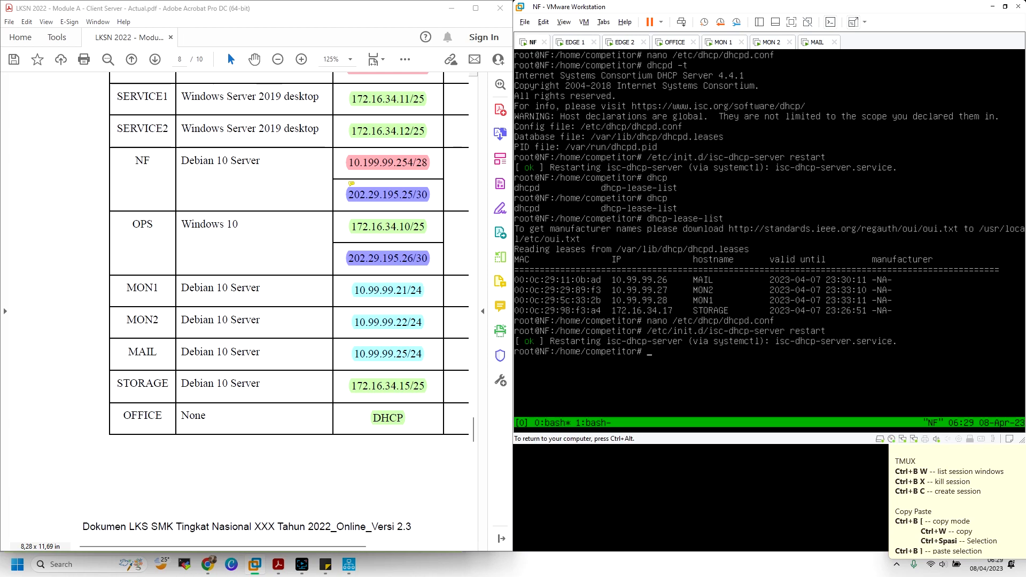
pyautogui.hotkey('ctrl', 'b')
pyautogui.press('n')
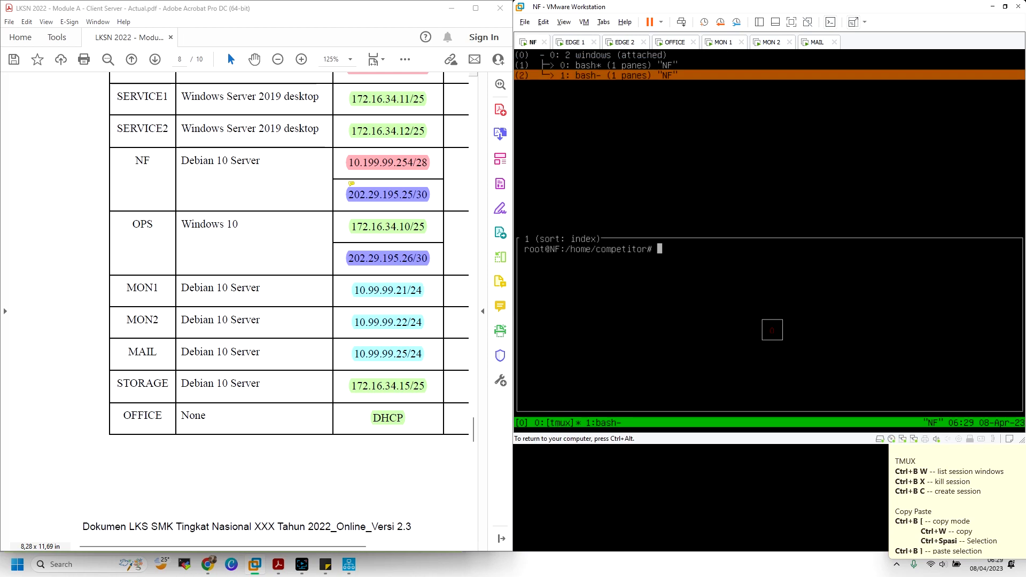
pyautogui.write('dhcp')
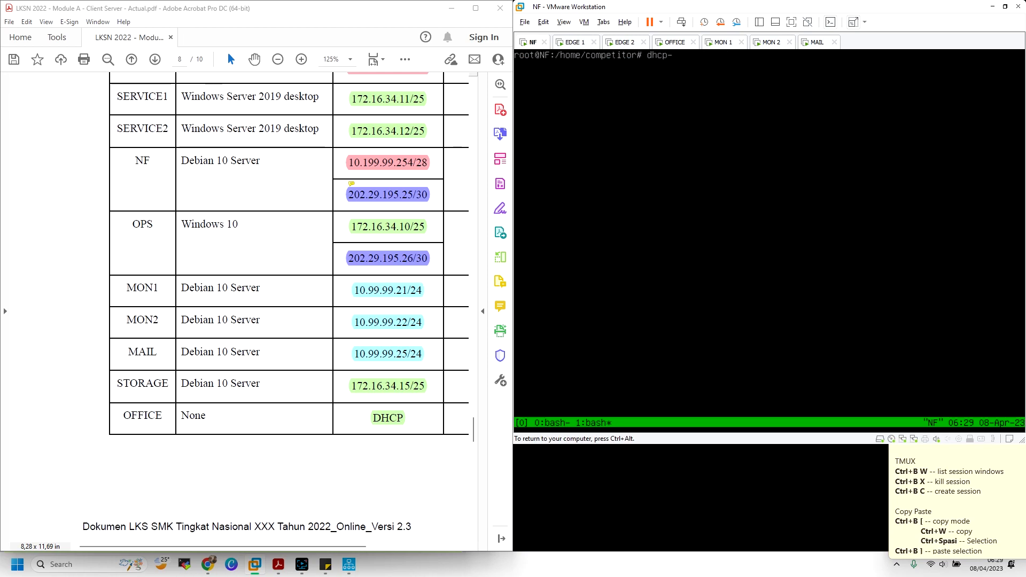
pyautogui.write('-lease-list')
pyautogui.press('Return')
pyautogui.hotkey('ctrl', 'alt')
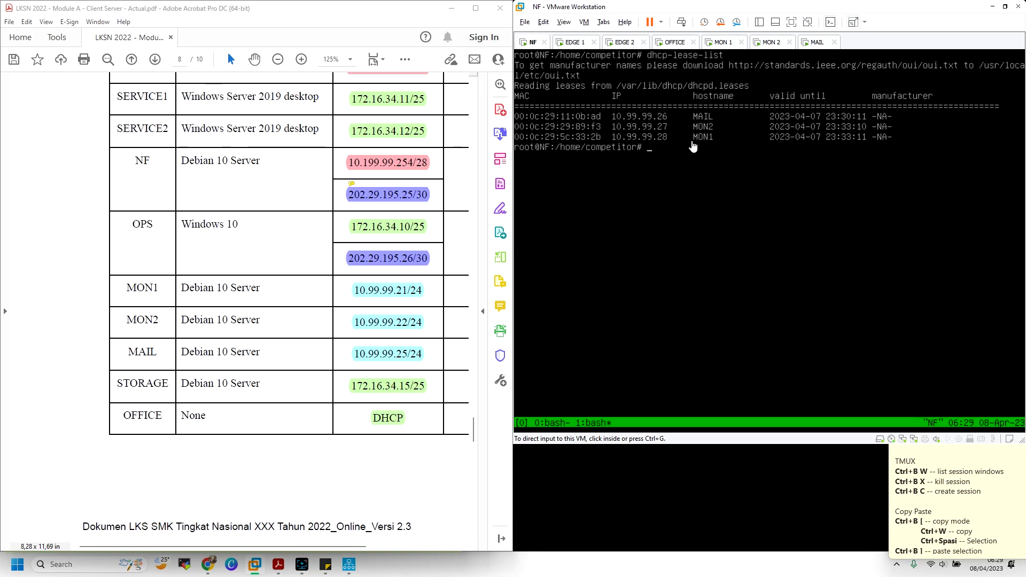
# Check MON1's current network addresses with ip a
pyautogui.click(731, 46)
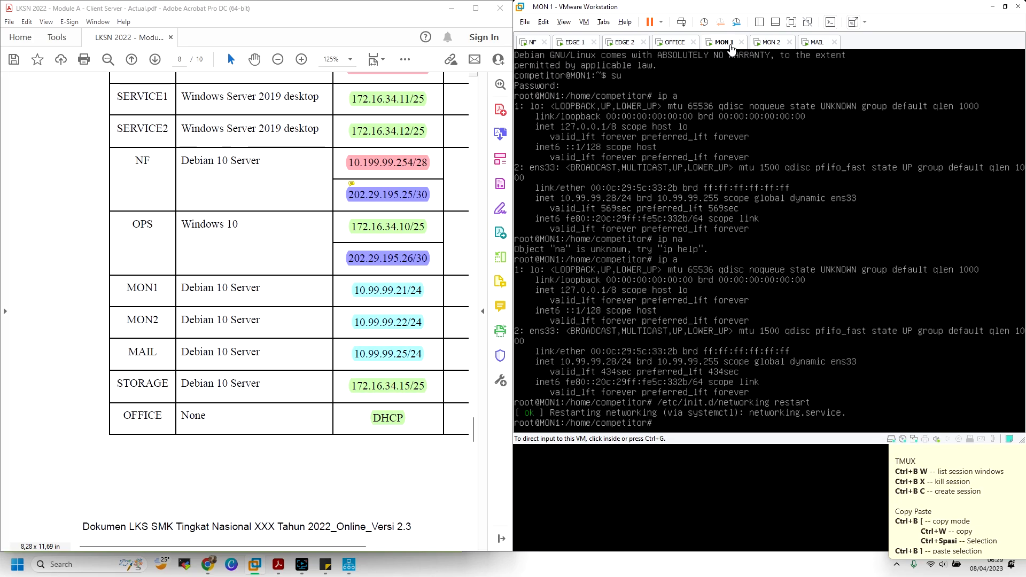
pyautogui.click(724, 143)
pyautogui.write('ip a')
pyautogui.press('Return')
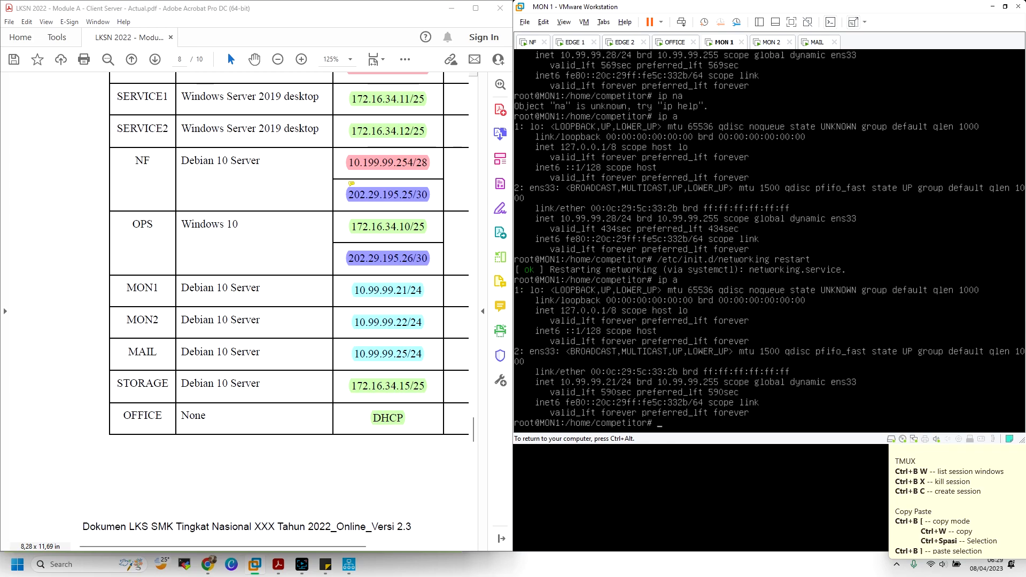
pyautogui.hotkey('ctrl', 'alt')
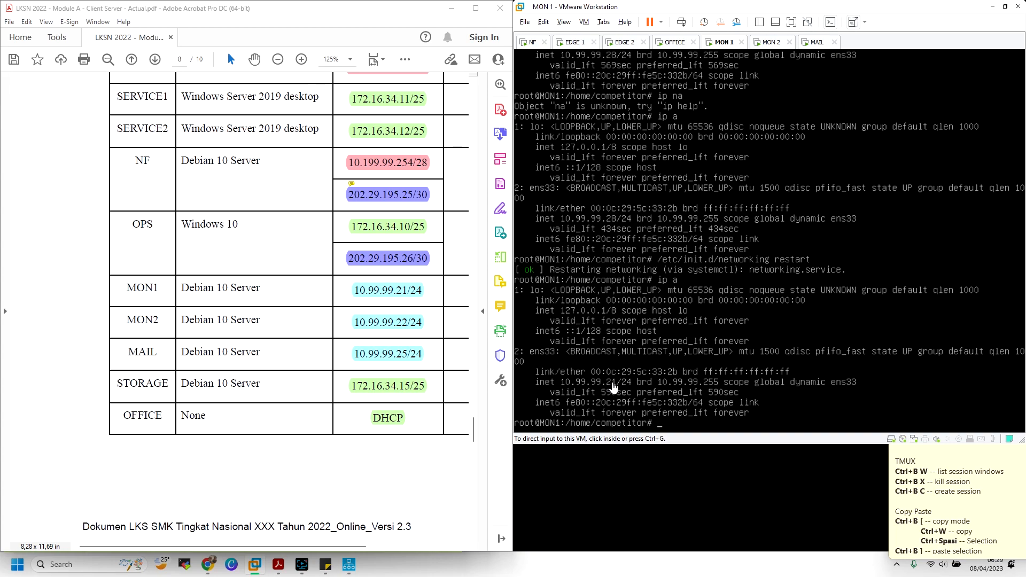
# Reopen dhcpd.conf in NF's tmux window 0 and review the DMZ range and host entries
pyautogui.click(529, 43)
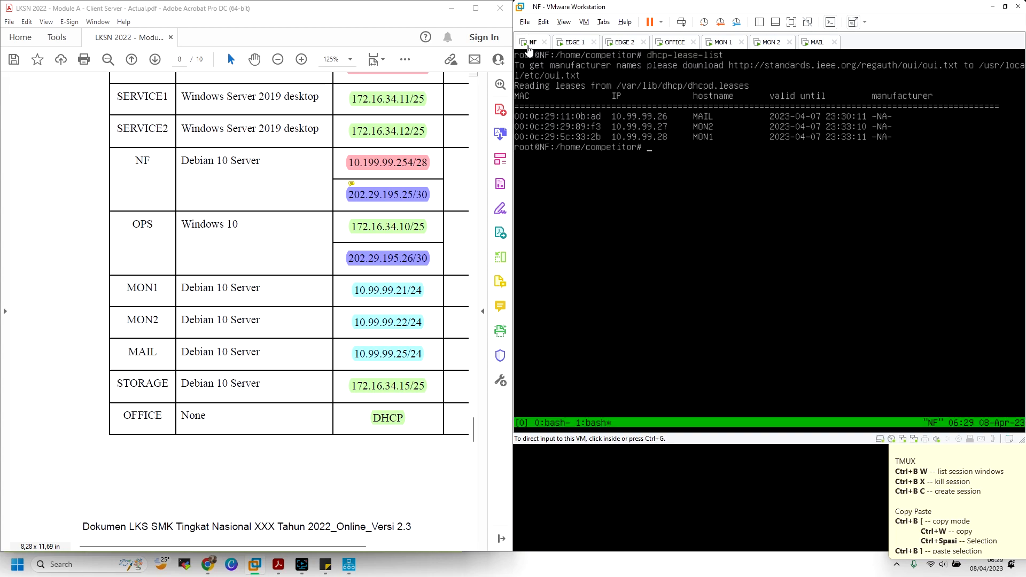
pyautogui.click(706, 195)
pyautogui.hotkey('ctrl', 'b')
pyautogui.press('0')
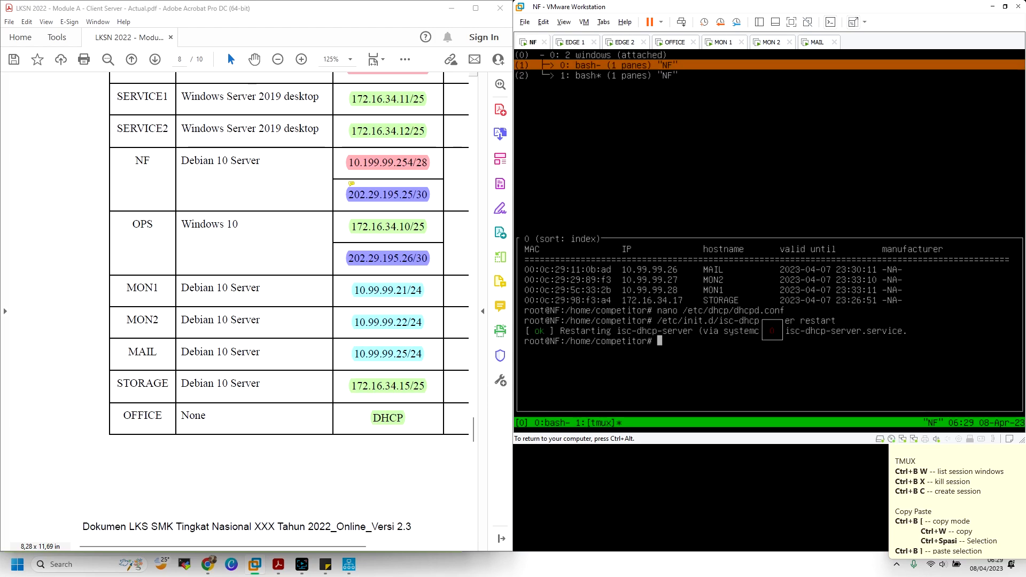
pyautogui.hotkey('ctrl', 'alt')
pyautogui.click(704, 195)
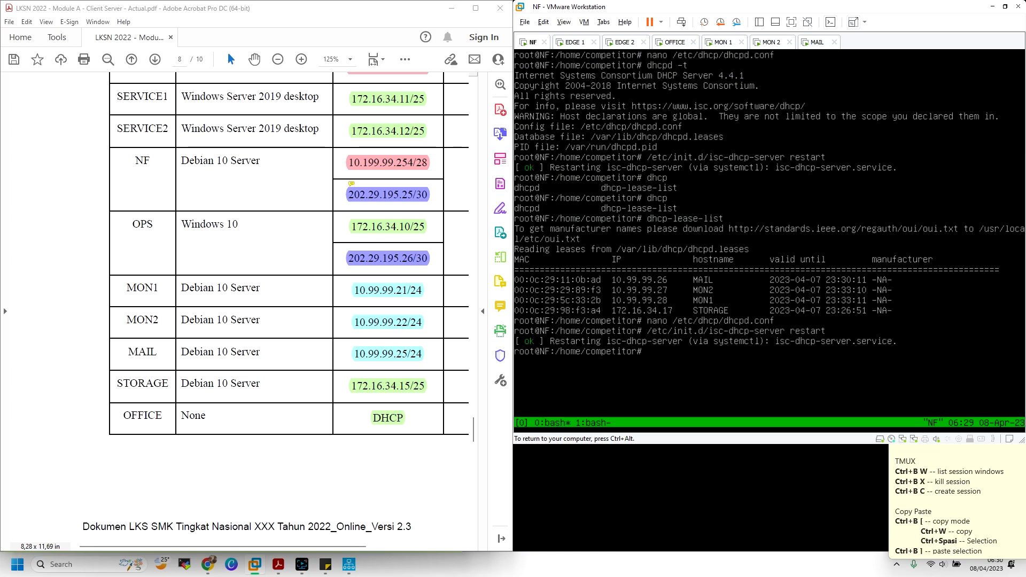
pyautogui.press('Up')
pyautogui.press('Up')
pyautogui.press('Return')
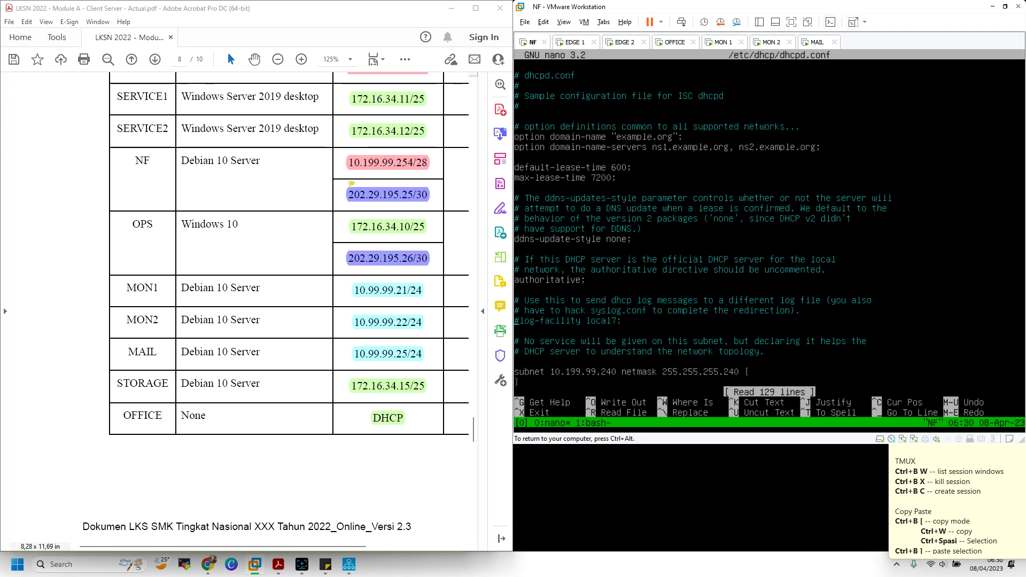
pyautogui.press('Down')
pyautogui.press('Down')
pyautogui.press('Down')
pyautogui.press('Down')
pyautogui.press('Down')
pyautogui.press('Down')
pyautogui.press('Down')
pyautogui.press('Down')
pyautogui.press('Down')
pyautogui.press('Down')
pyautogui.press('Down')
pyautogui.press('Down')
pyautogui.press('Down')
pyautogui.press('Down')
pyautogui.press('Down')
pyautogui.press('Down')
pyautogui.press('Down')
pyautogui.press('Down')
pyautogui.press('Down')
pyautogui.press('Down')
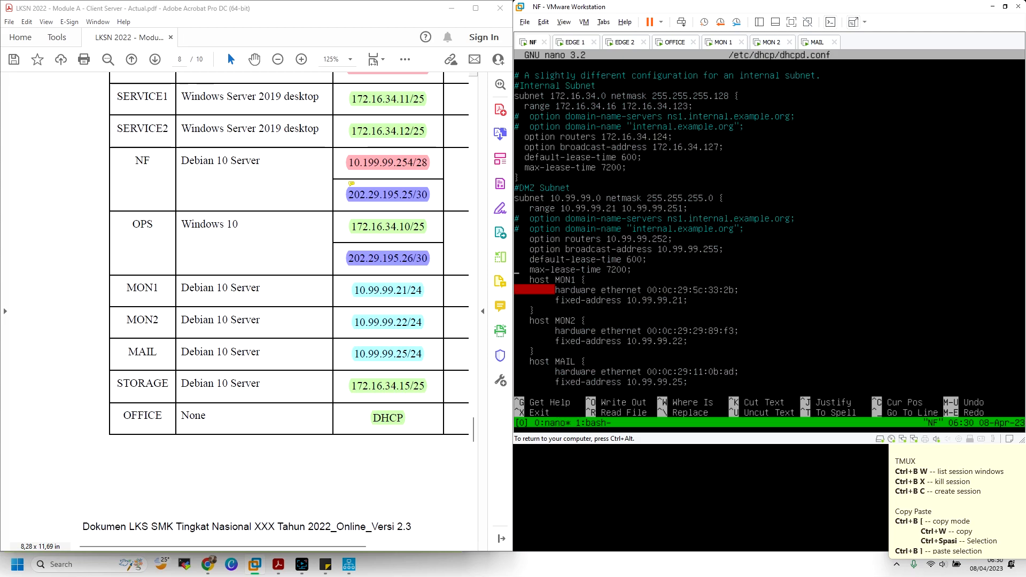
pyautogui.press('Up')
pyautogui.press('Up')
pyautogui.press('Up')
pyautogui.press('Up')
pyautogui.hotkey('ctrl', 'alt')
# Refresh EDGE 2's DHCP Relay Agent view to update its request counters
pyautogui.click(629, 42)
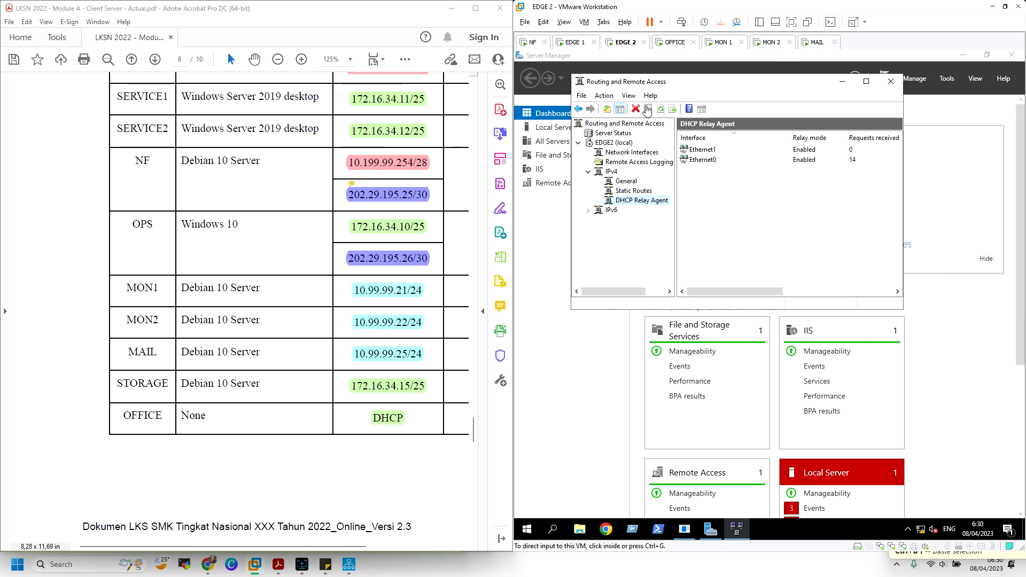
pyautogui.click(634, 183)
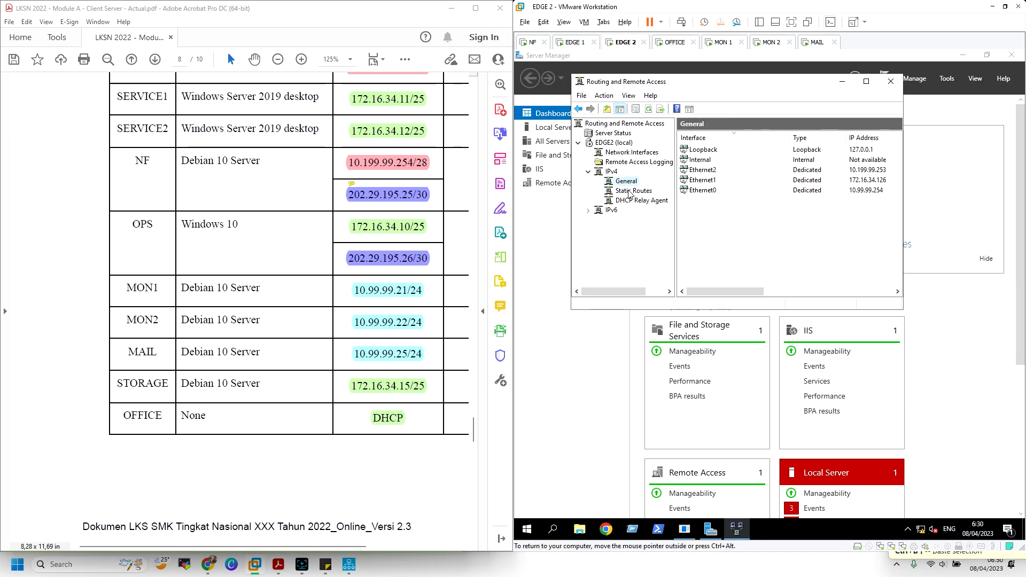
pyautogui.click(637, 201)
pyautogui.click(841, 161)
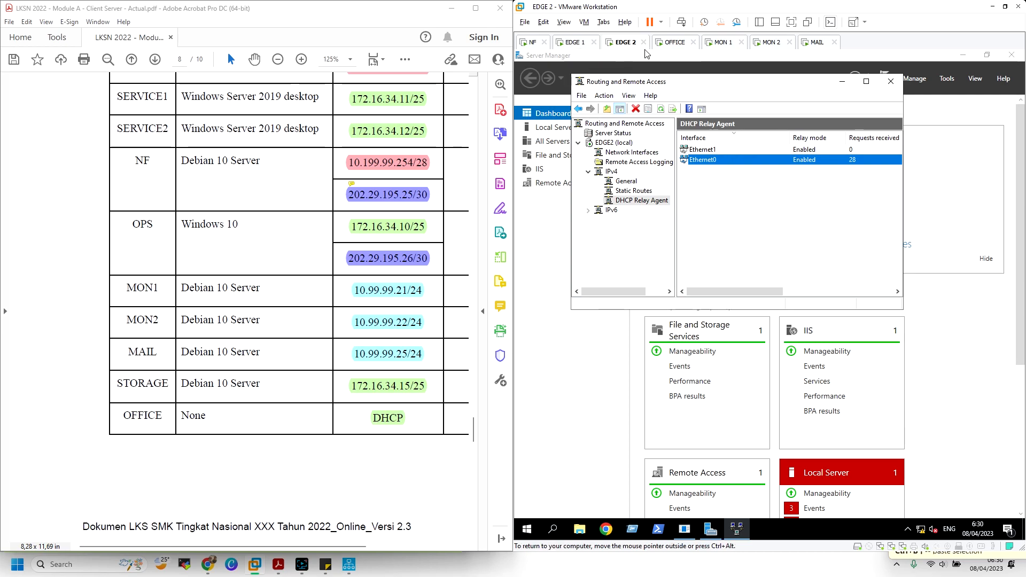
# Refresh EDGE 1's DHCP Relay Agent request counts the same way
pyautogui.click(575, 43)
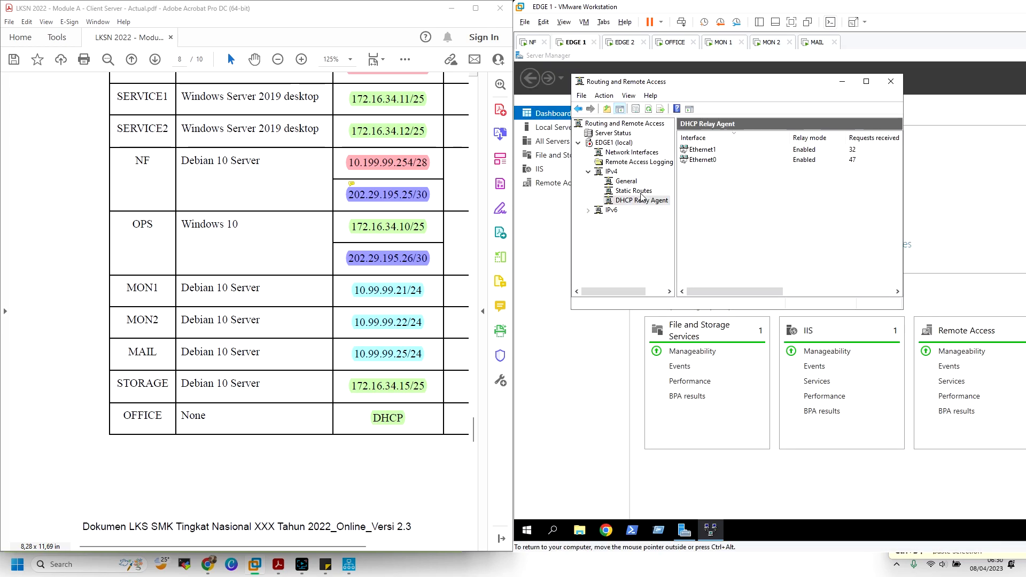
pyautogui.click(640, 193)
pyautogui.click(643, 201)
pyautogui.click(626, 181)
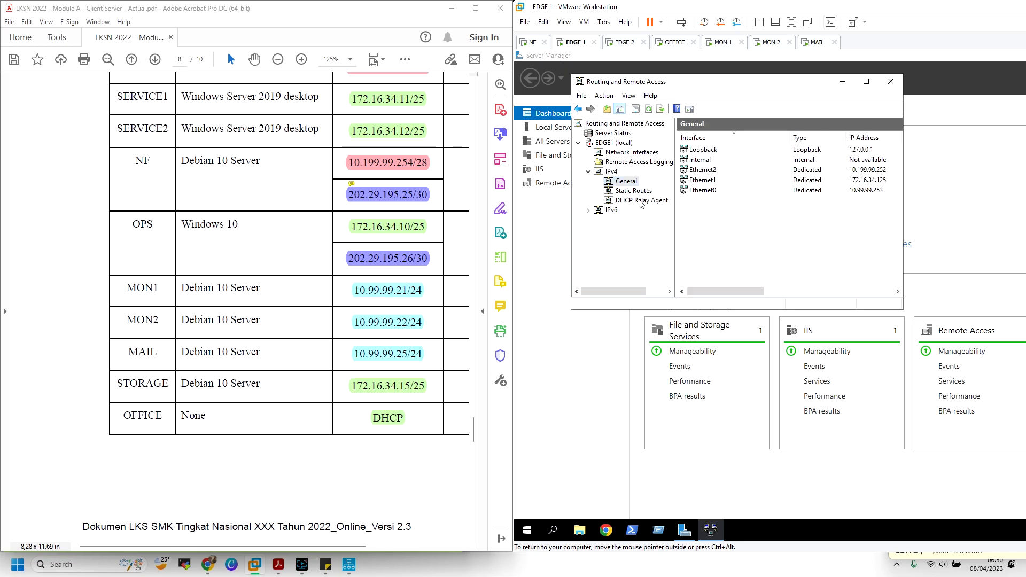
pyautogui.click(654, 201)
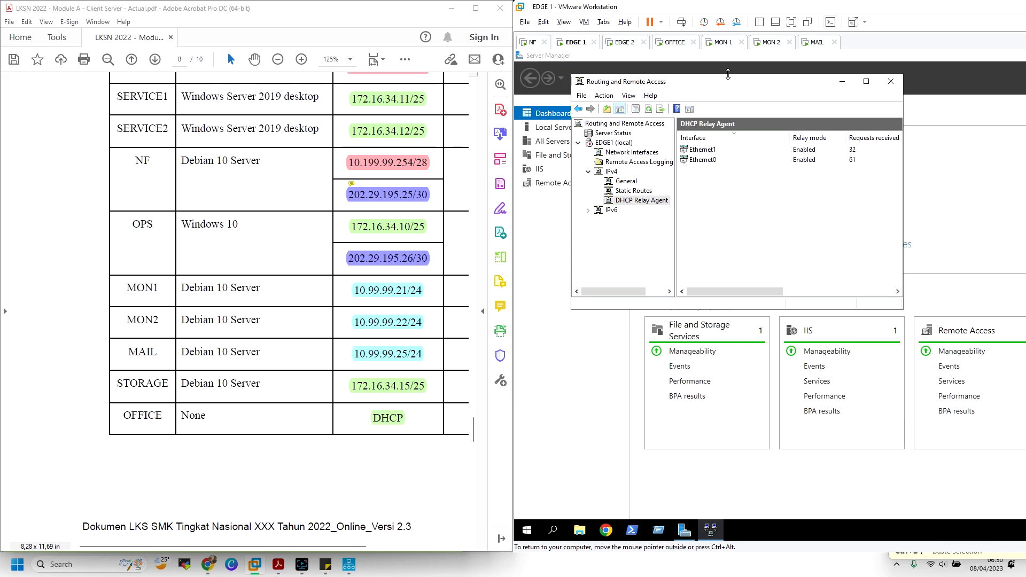
pyautogui.click(818, 41)
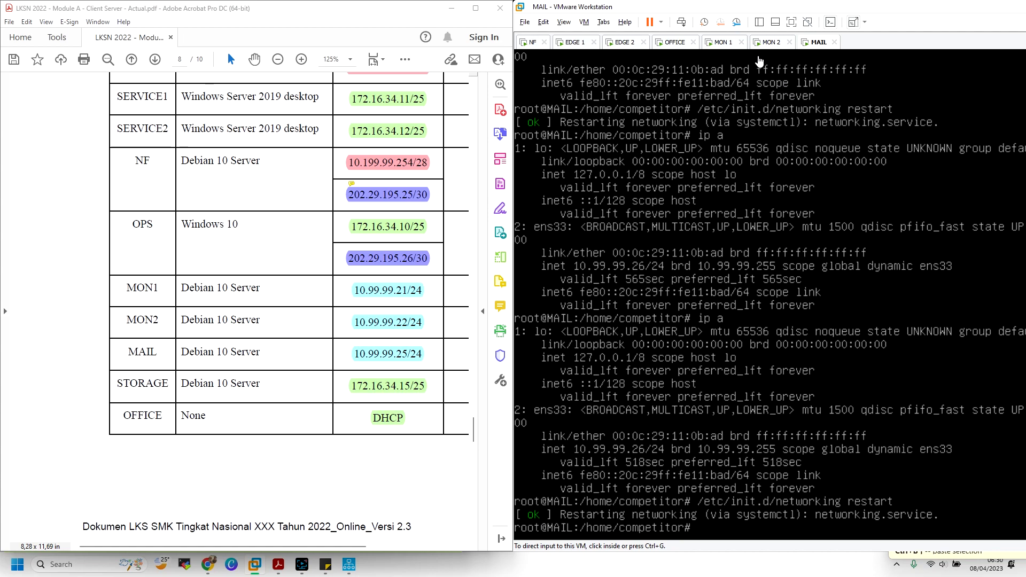
# Run ip a on MON1 and MON2, with MON1 showing 10.99.99.21/24
pyautogui.click(723, 42)
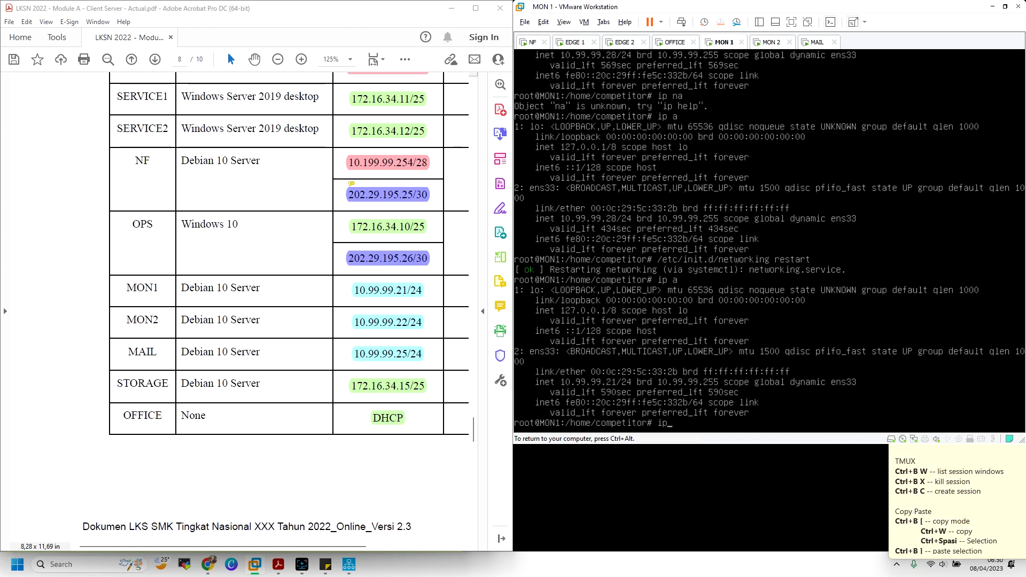
pyautogui.write('ip a')
pyautogui.press('Return')
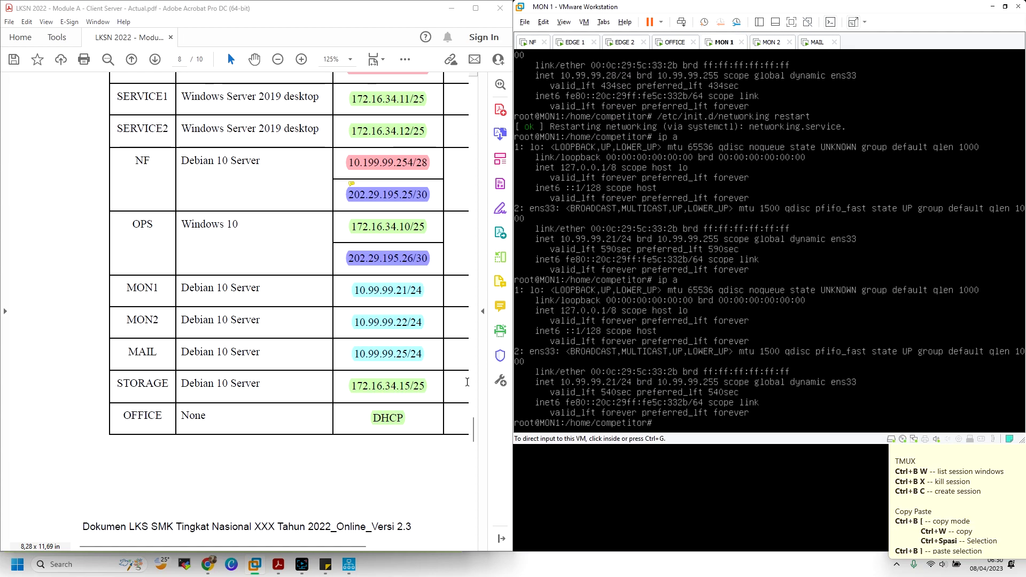
pyautogui.click(771, 43)
pyautogui.write('ip a')
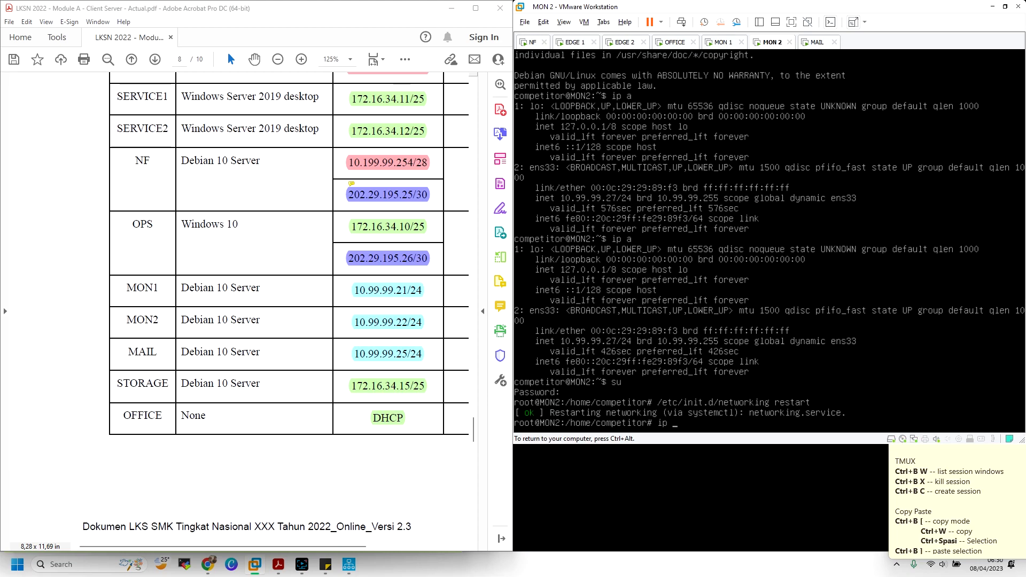
pyautogui.press('Return')
pyautogui.hotkey('ctrl', 'alt')
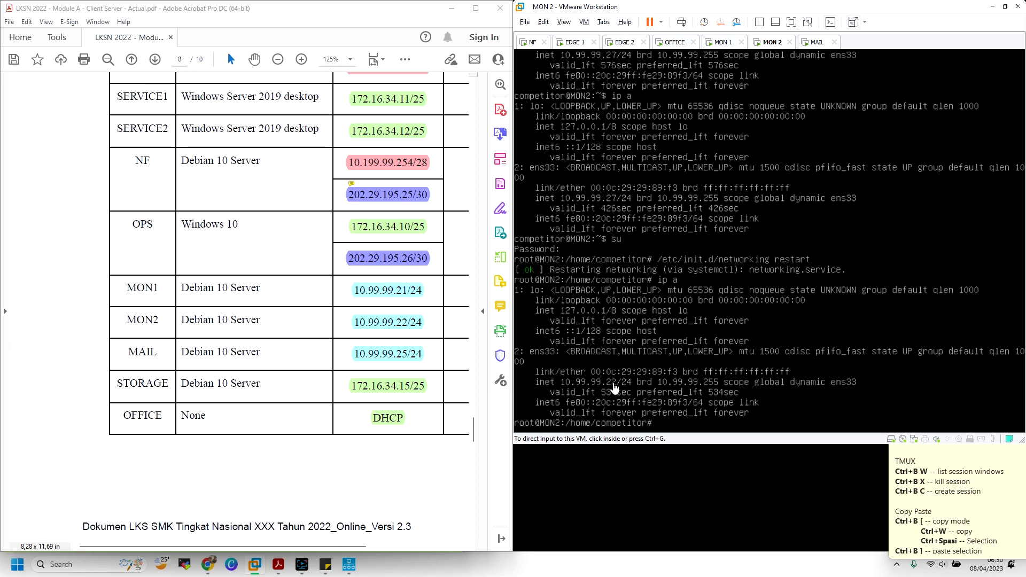
# Run ip a on MAIL to confirm it holds 10.99.99.25/24
pyautogui.click(820, 42)
pyautogui.click(817, 193)
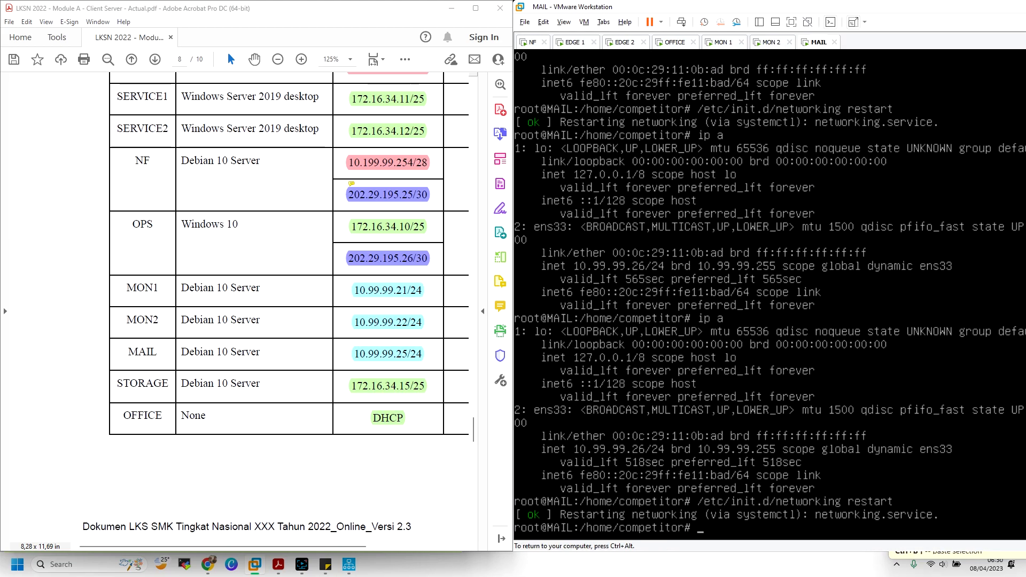
pyautogui.write('ip a')
pyautogui.press('Return')
pyautogui.hotkey('ctrl', 'alt')
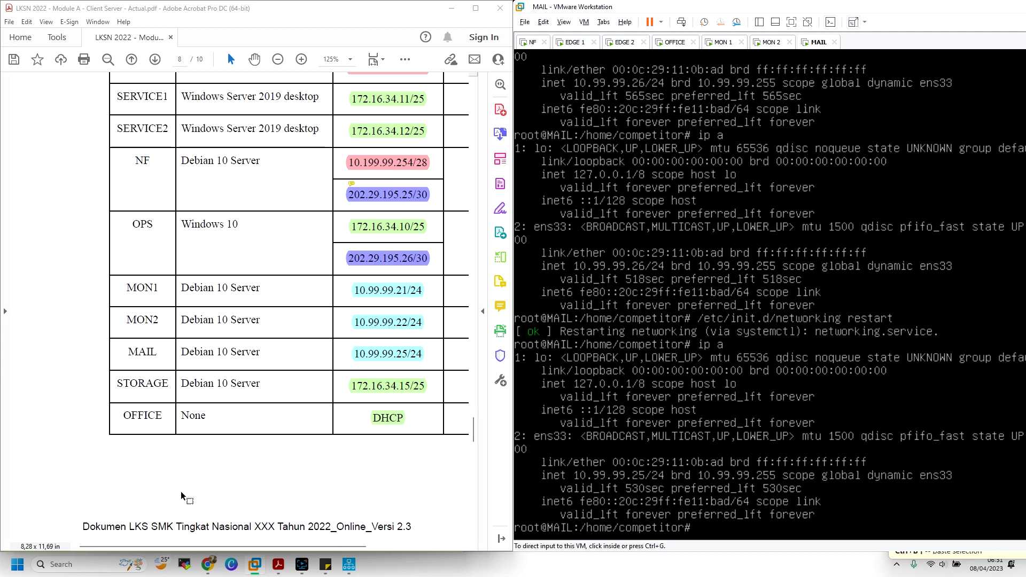
pyautogui.click(279, 566)
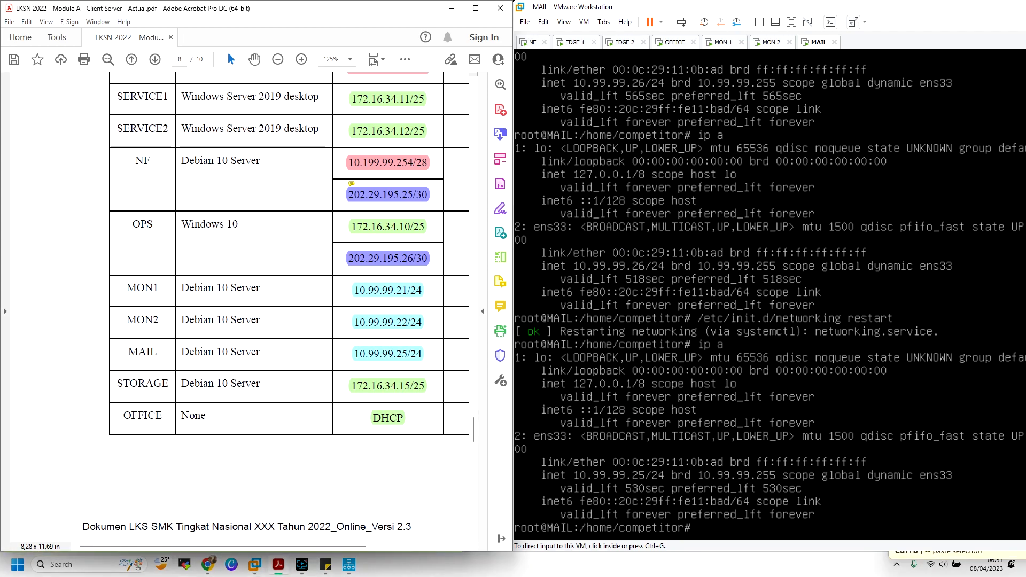
# Jump to the DHCP and Network Booting section on page 3 via Bookmarks
pyautogui.click(8, 119)
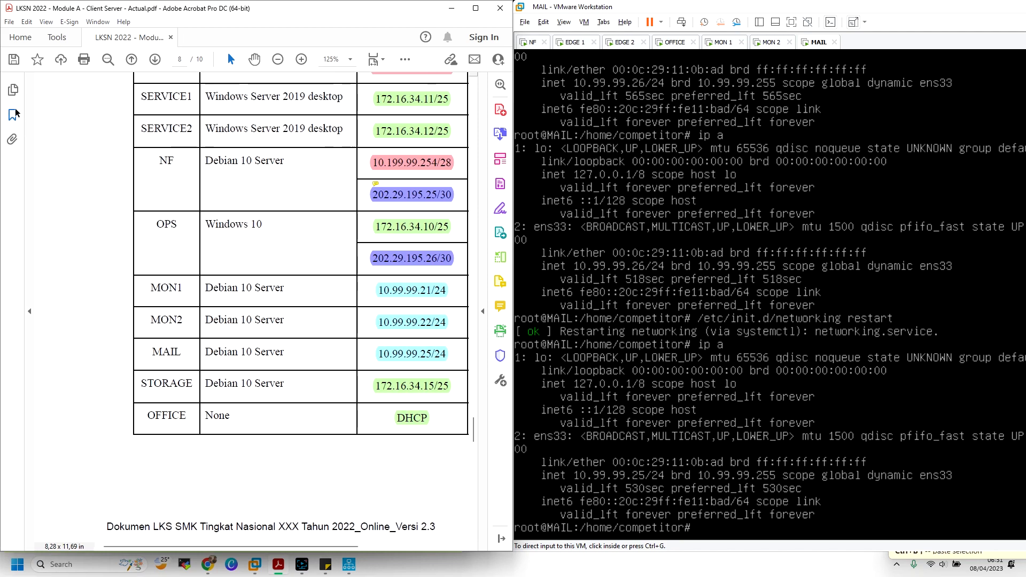
pyautogui.click(12, 114)
pyautogui.click(87, 198)
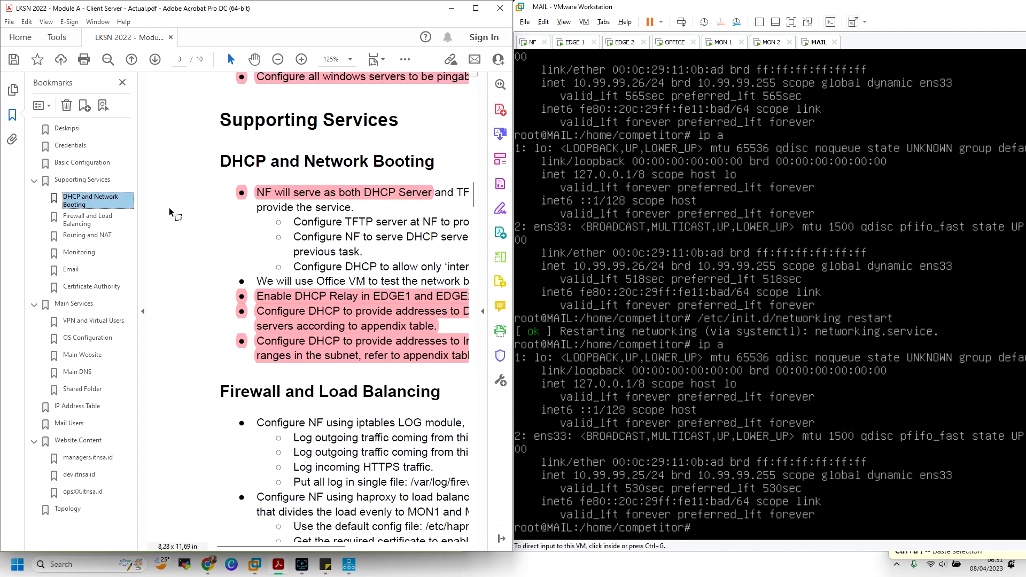
pyautogui.click(145, 210)
# Review the NF DHCP, EDGE relay and DMZ static address requirements, then watch OFFICE's PXE boot
pyautogui.click(253, 200)
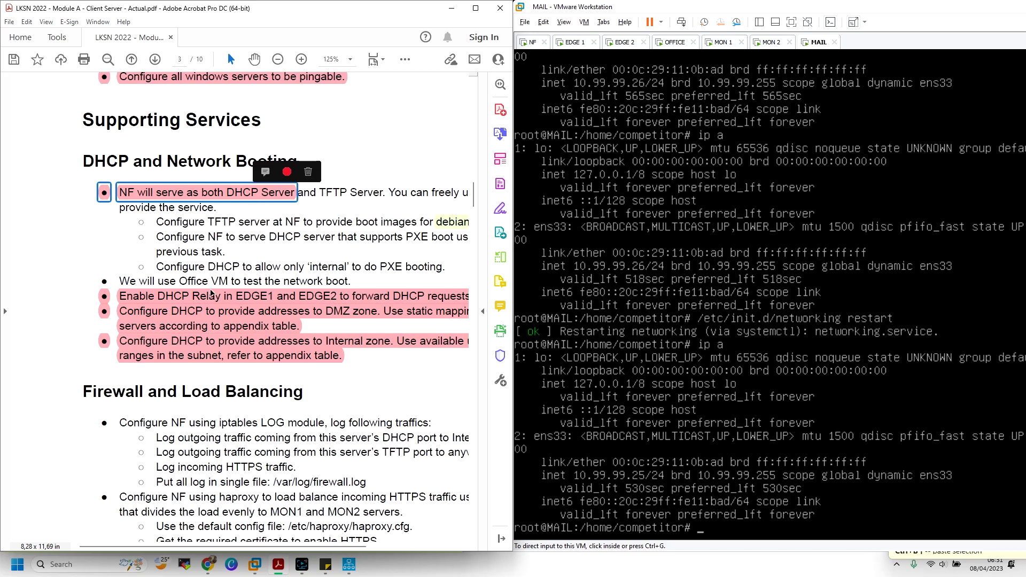
pyautogui.click(212, 296)
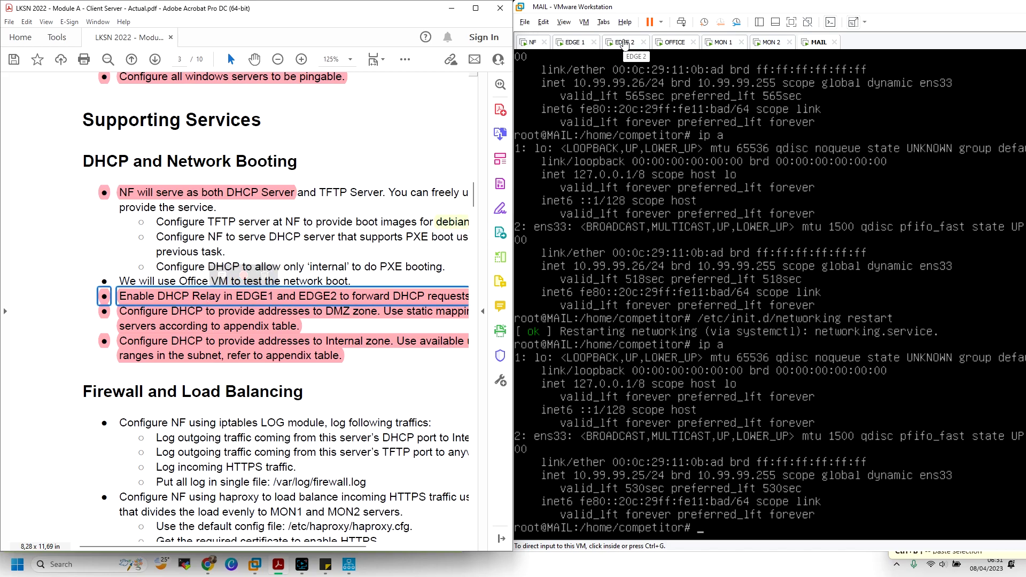
pyautogui.click(251, 320)
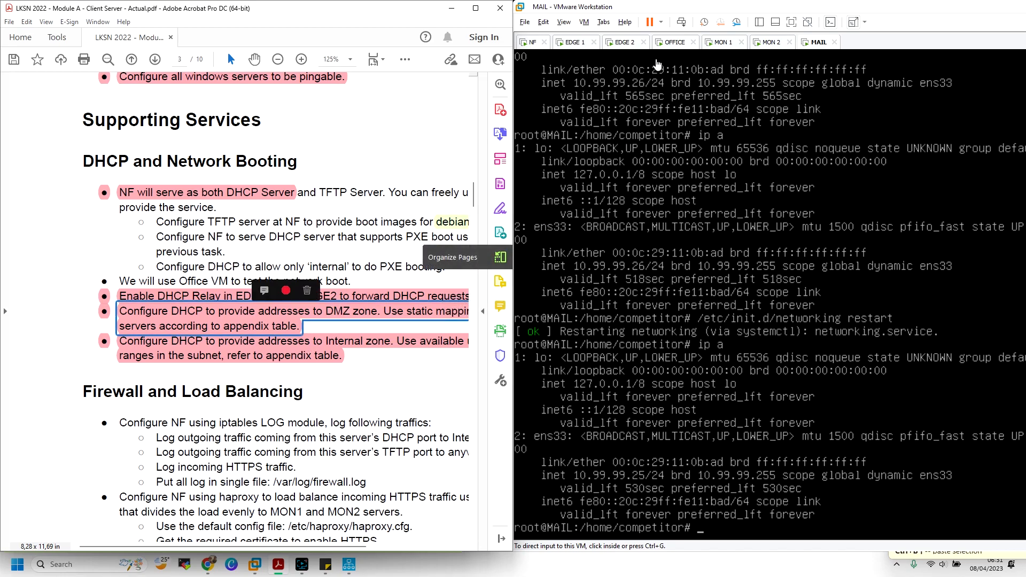
pyautogui.click(675, 42)
pyautogui.click(682, 178)
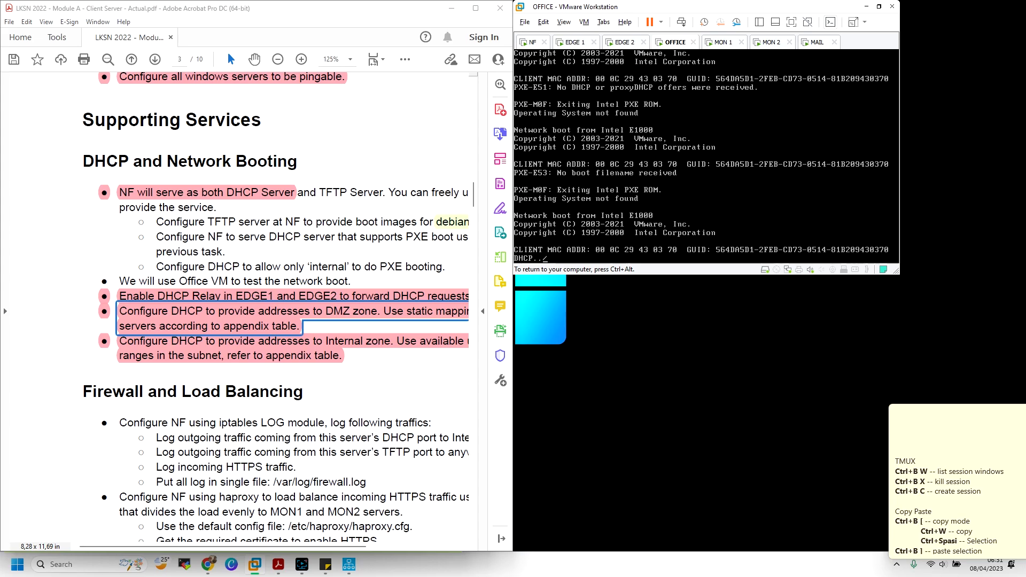
# Snap VMware to the right half, read the TFTP and PXE sub-steps, and show MON1
pyautogui.hotkey('ctrl', 'alt')
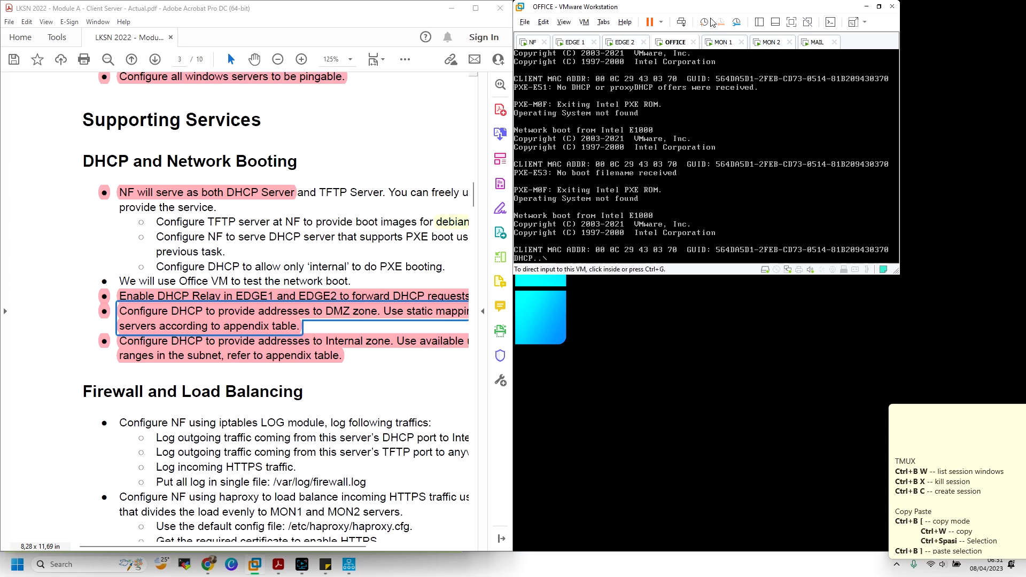
pyautogui.moveTo(717, 8); pyautogui.dragTo(1025, 159)
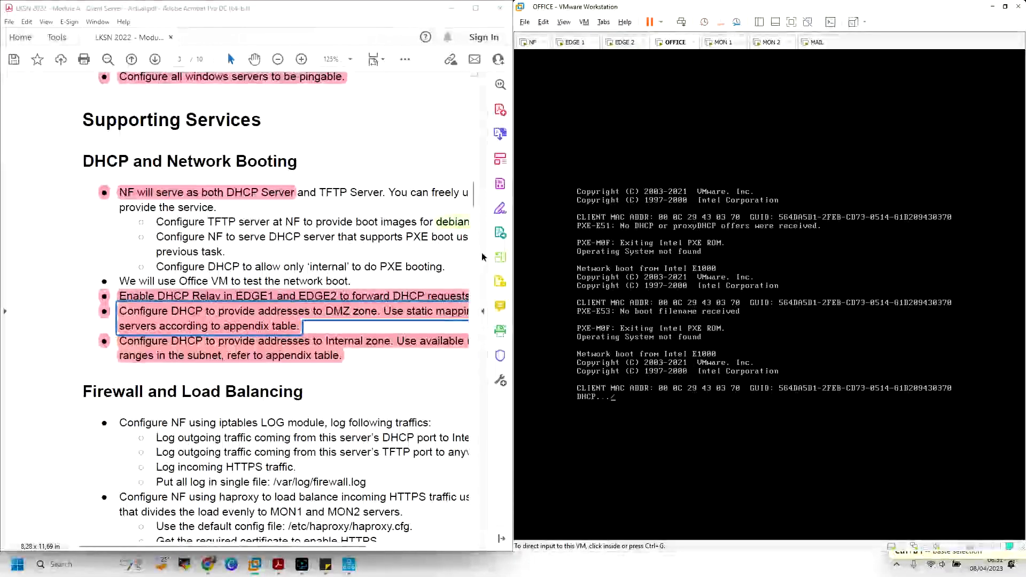
pyautogui.moveTo(186, 208); pyautogui.dragTo(329, 273)
pyautogui.click(349, 194)
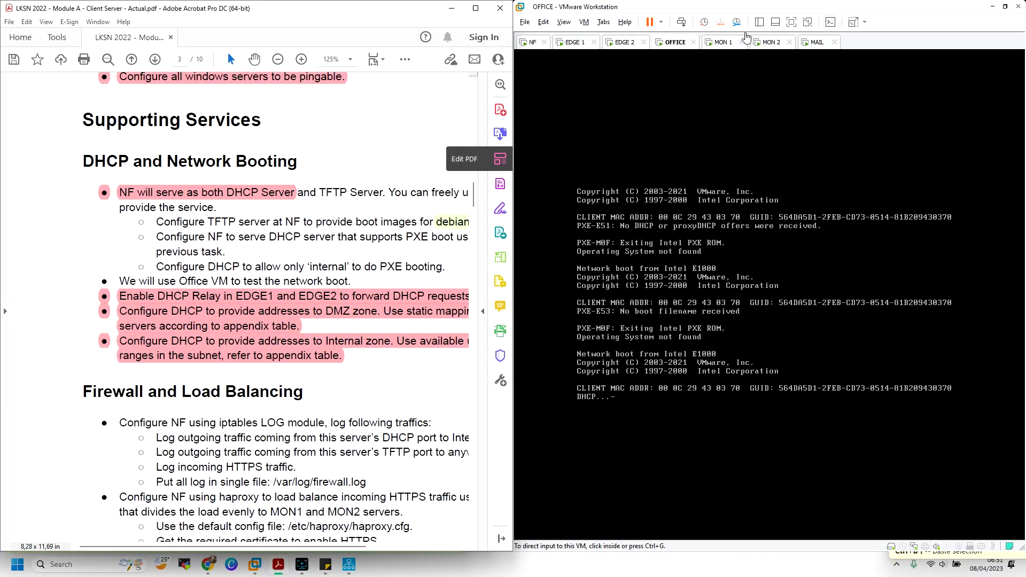
pyautogui.click(727, 42)
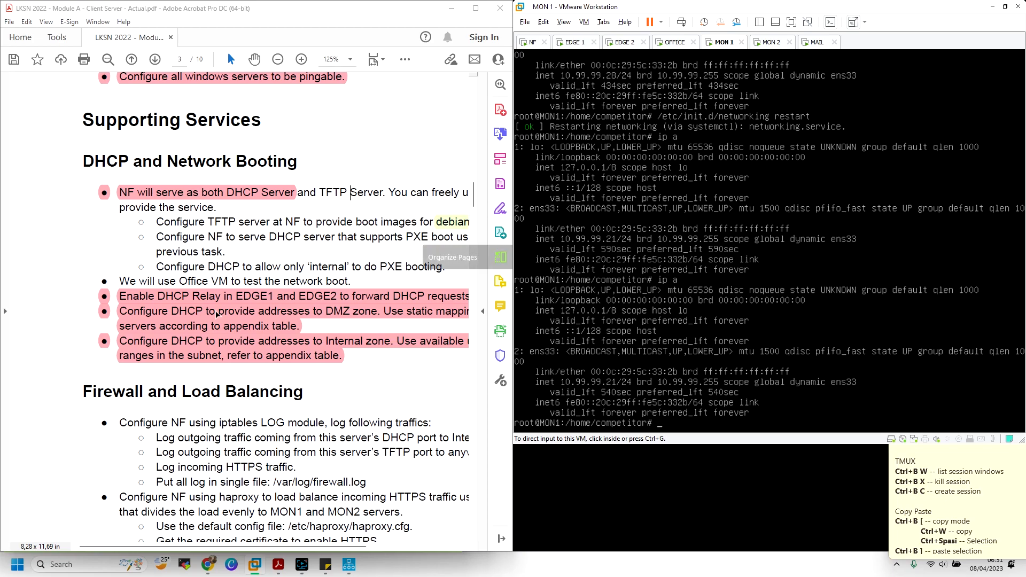
# Review the Internal zone DHCP, linux SSH login and TFTP Server requirements in the task document
pyautogui.click(233, 342)
pyautogui.click(359, 266)
pyautogui.scroll(2, 326, 255)
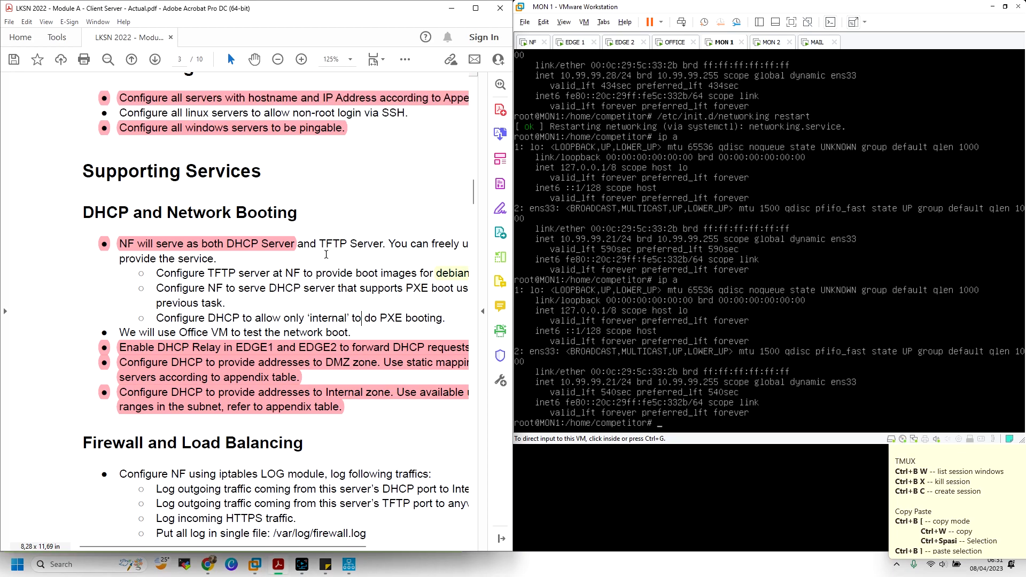
pyautogui.moveTo(405, 107); pyautogui.dragTo(133, 97)
pyautogui.moveTo(159, 259); pyautogui.dragTo(326, 319)
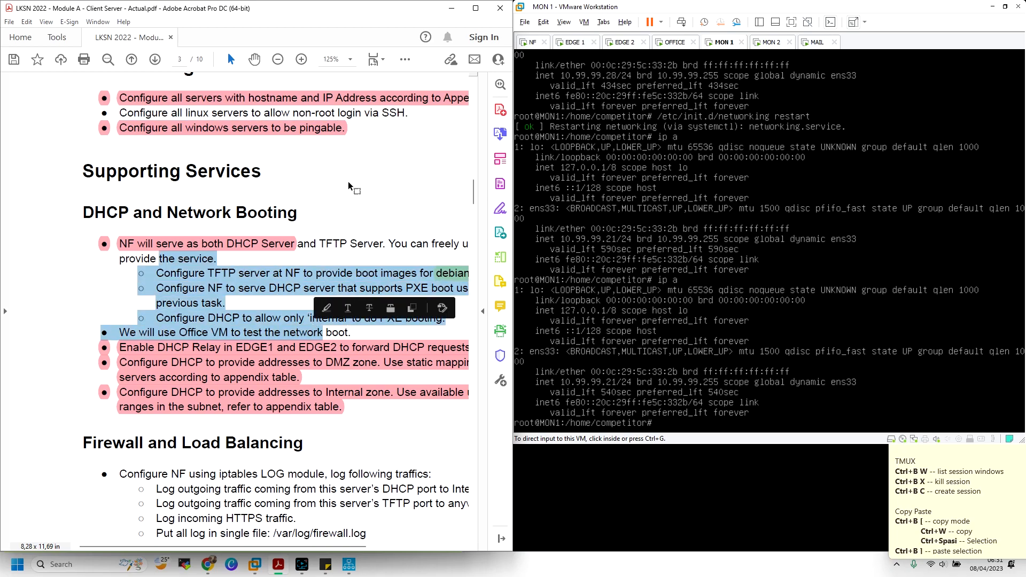
pyautogui.click(349, 180)
pyautogui.scroll(-5, 349, 179)
pyautogui.scroll(4, 350, 183)
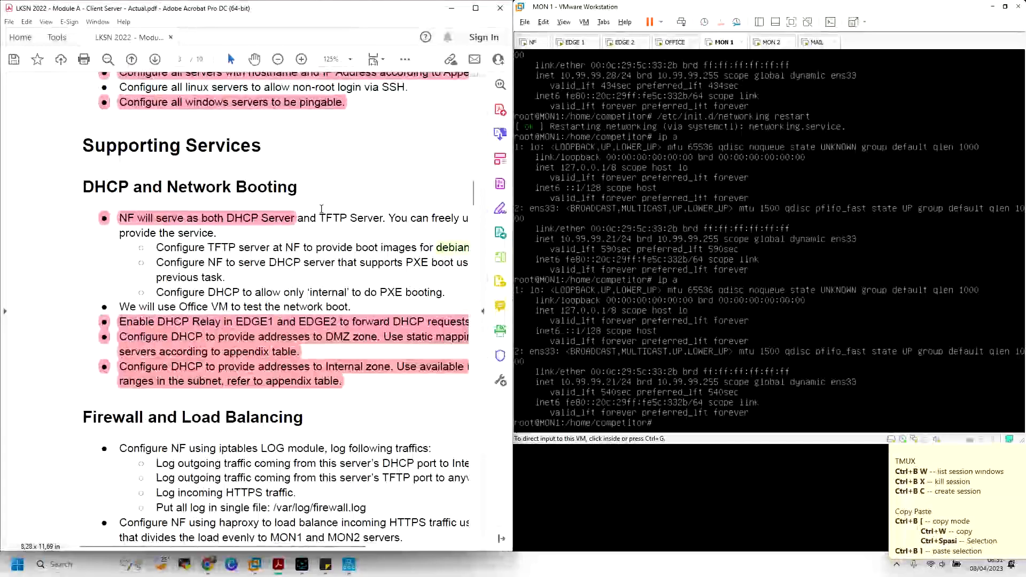
pyautogui.moveTo(319, 218); pyautogui.dragTo(382, 219)
pyautogui.click(307, 246)
pyautogui.scroll(3, 306, 245)
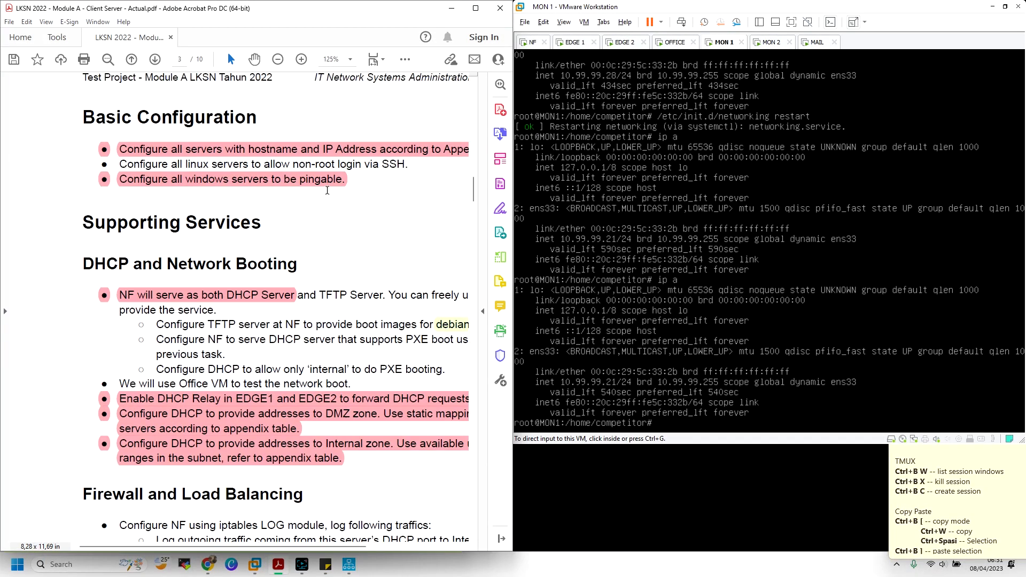